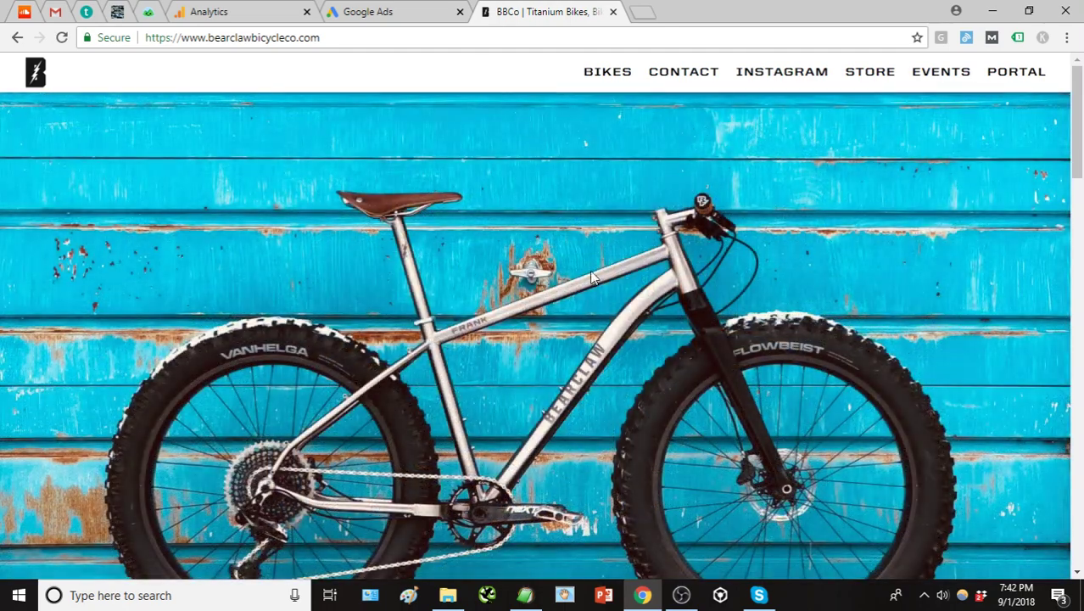
# Open the Frank bike's product page and examine its "Titanium Fat Bike" heading and description
pyautogui.moveTo(618, 93)
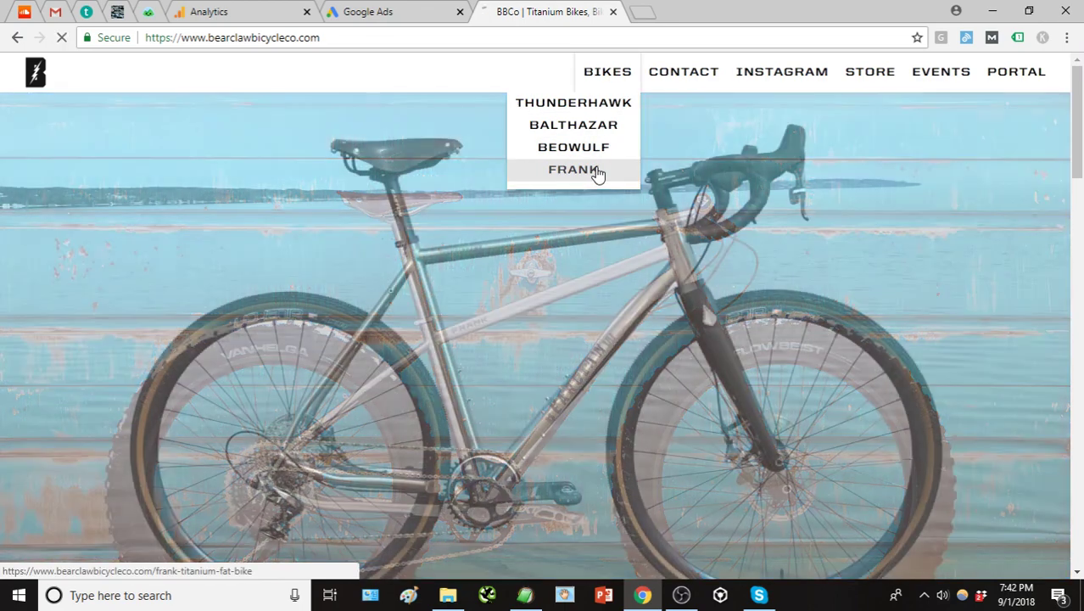
pyautogui.click(594, 170)
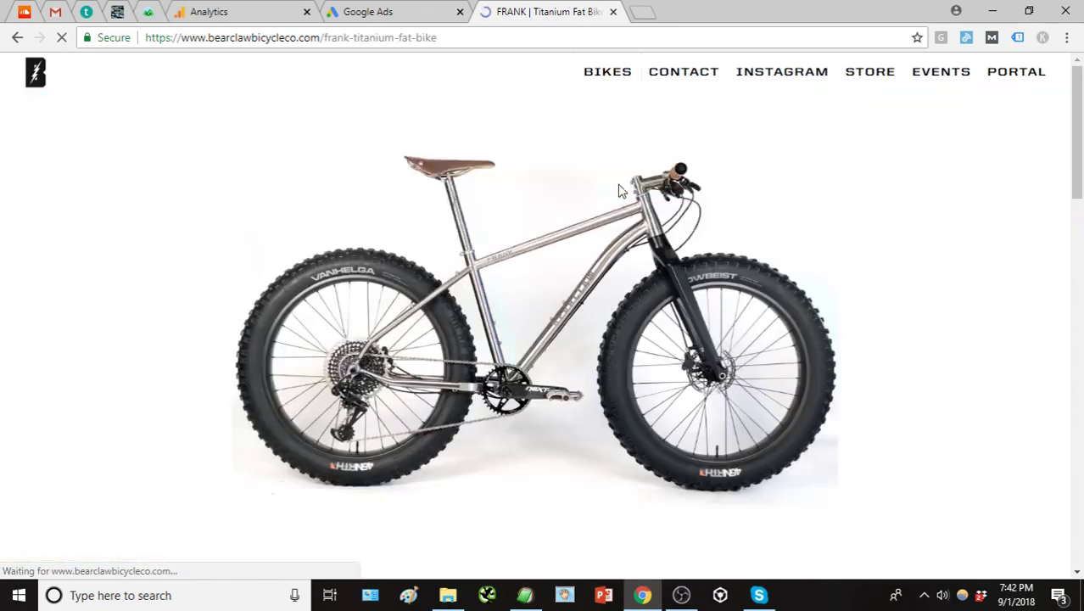
pyautogui.scroll(-2, 689, 236)
pyautogui.scroll(-2, 689, 237)
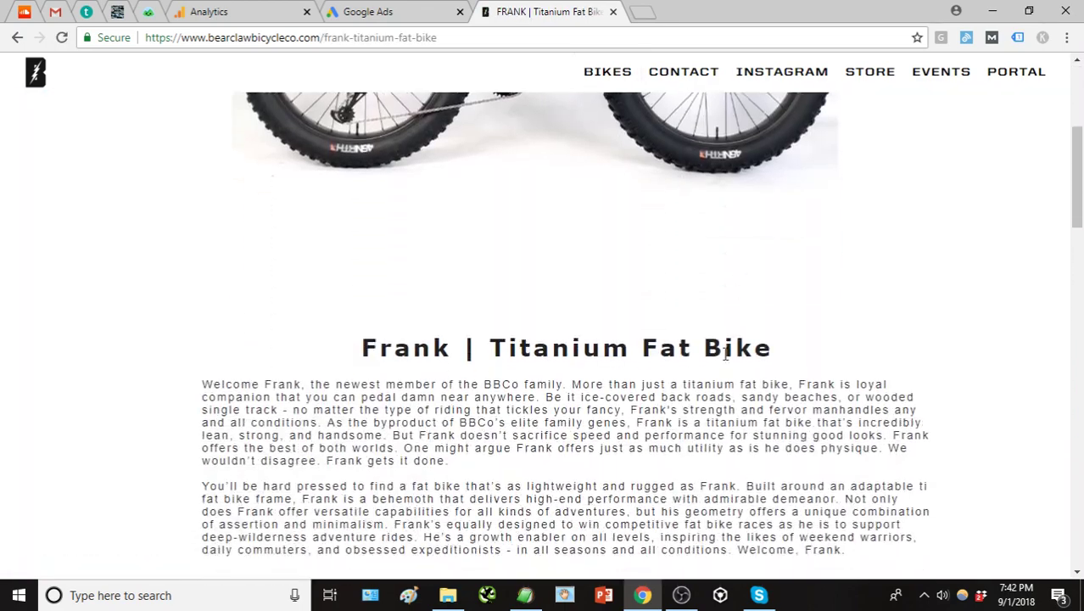
pyautogui.moveTo(775, 355); pyautogui.dragTo(647, 355)
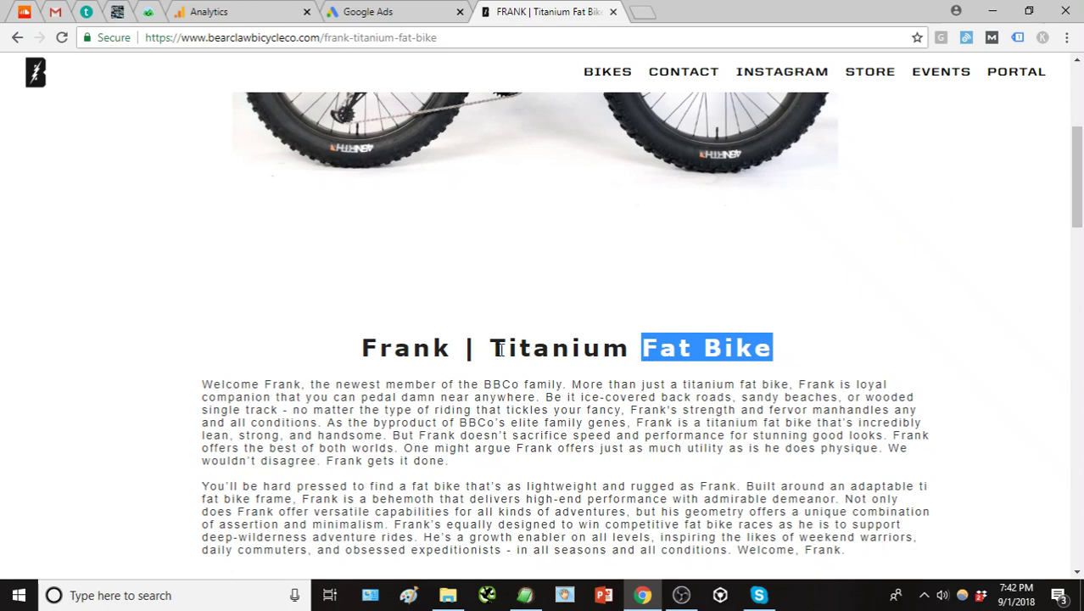
pyautogui.moveTo(492, 350); pyautogui.dragTo(786, 368)
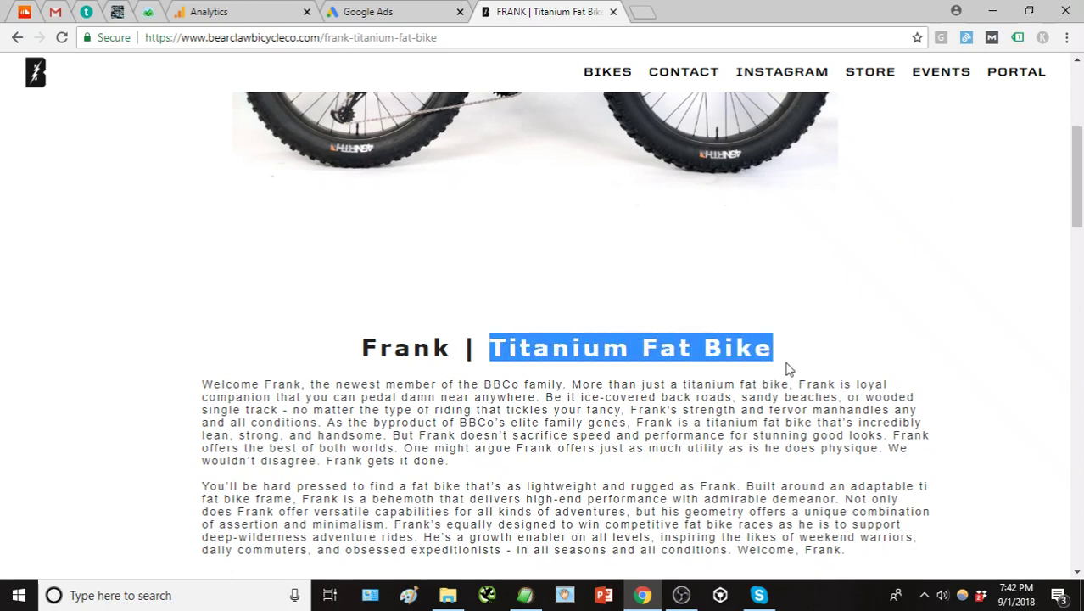
pyautogui.click(812, 365)
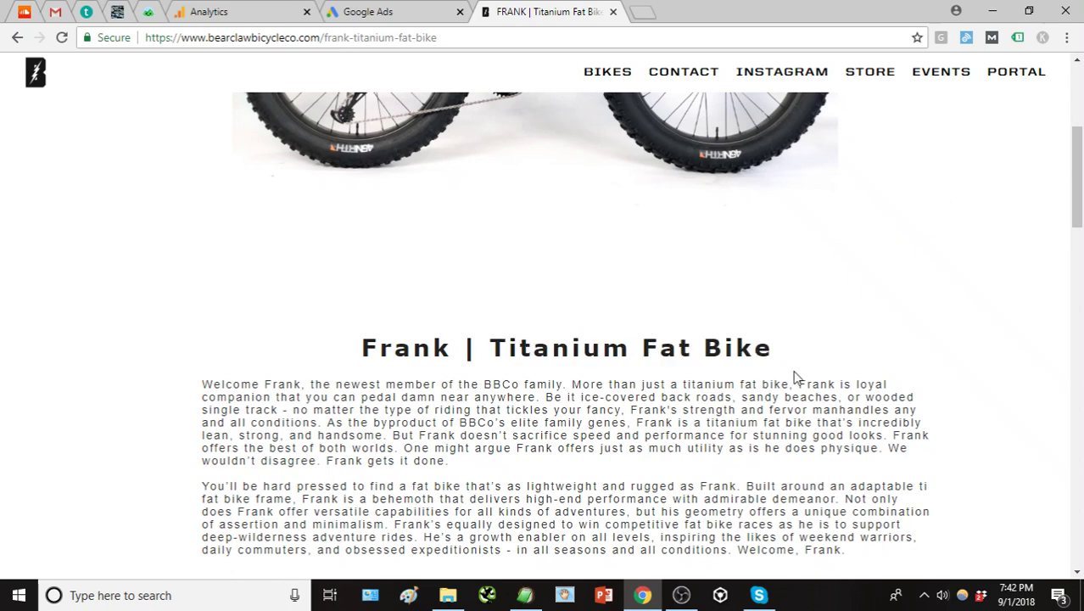
pyautogui.scroll(3, 794, 376)
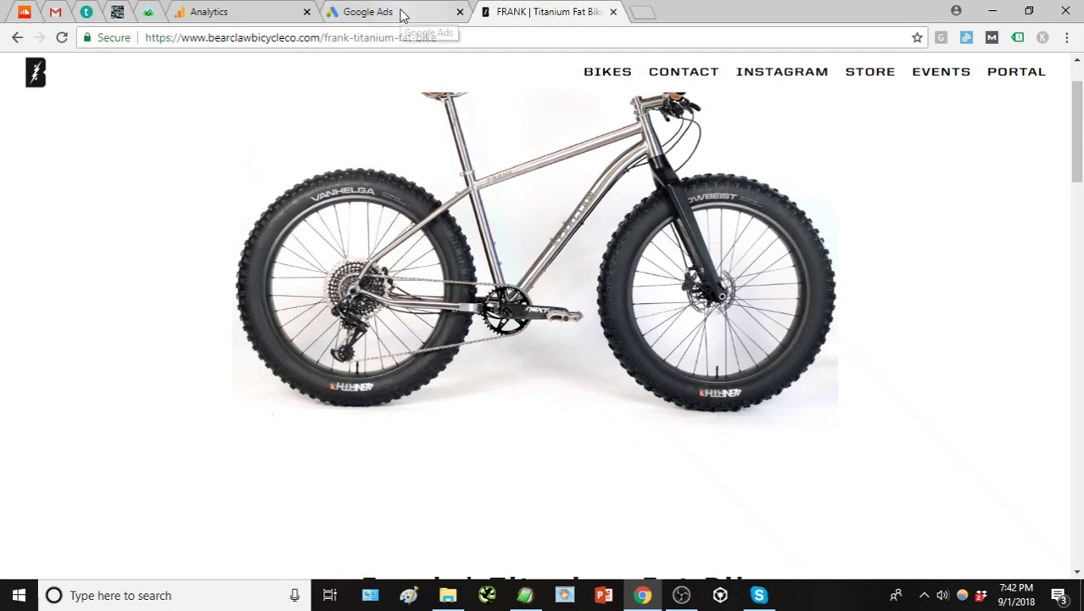
# Switch to Google Ads and start a new campaign of the Search type
pyautogui.click(395, 9)
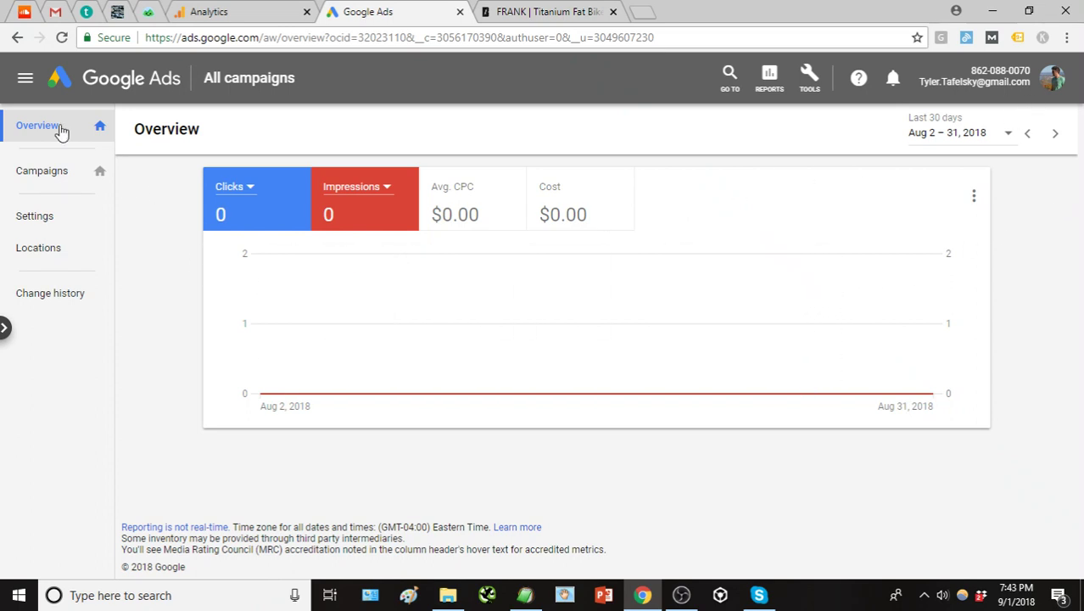
pyautogui.click(40, 167)
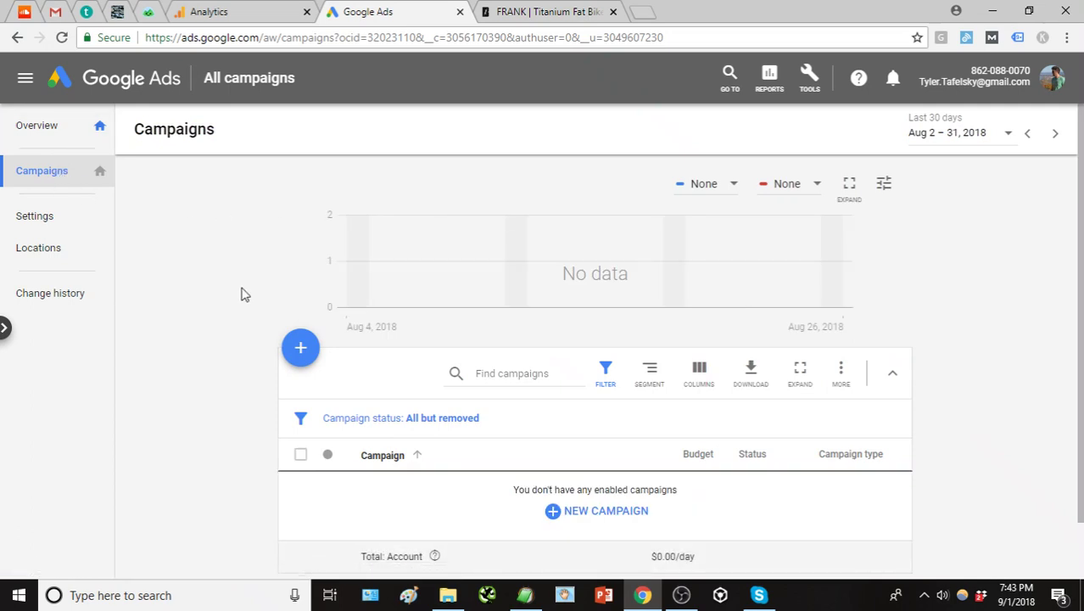
pyautogui.click(582, 512)
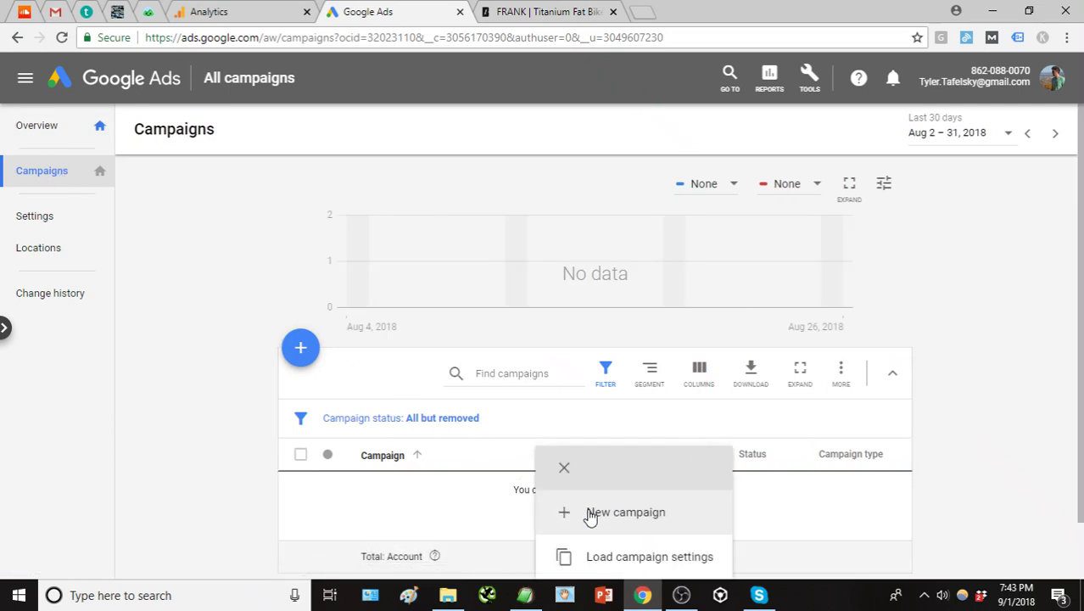
pyautogui.click(669, 517)
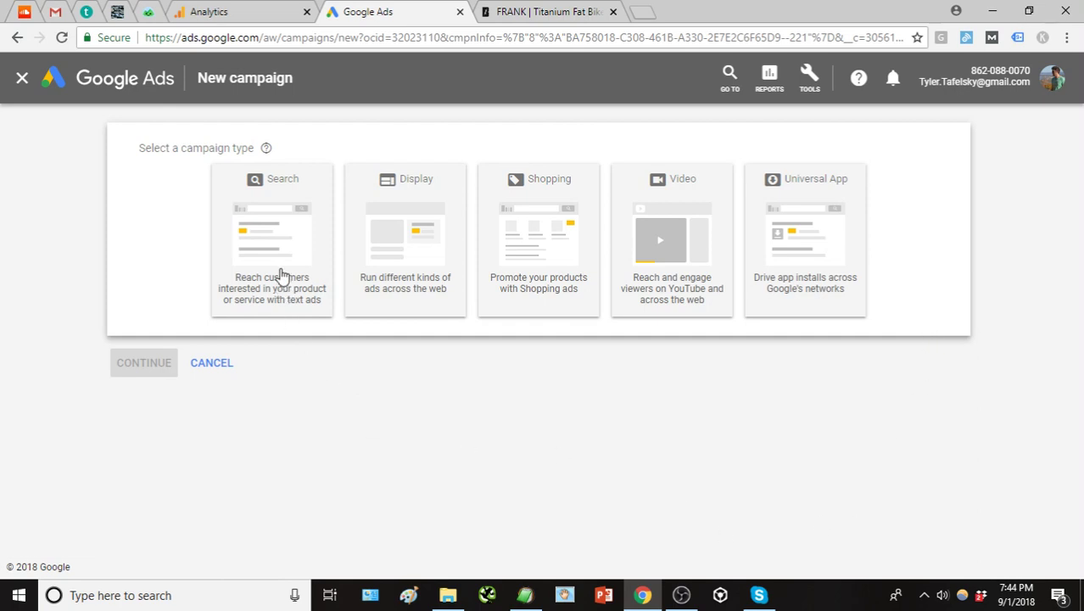
pyautogui.click(285, 230)
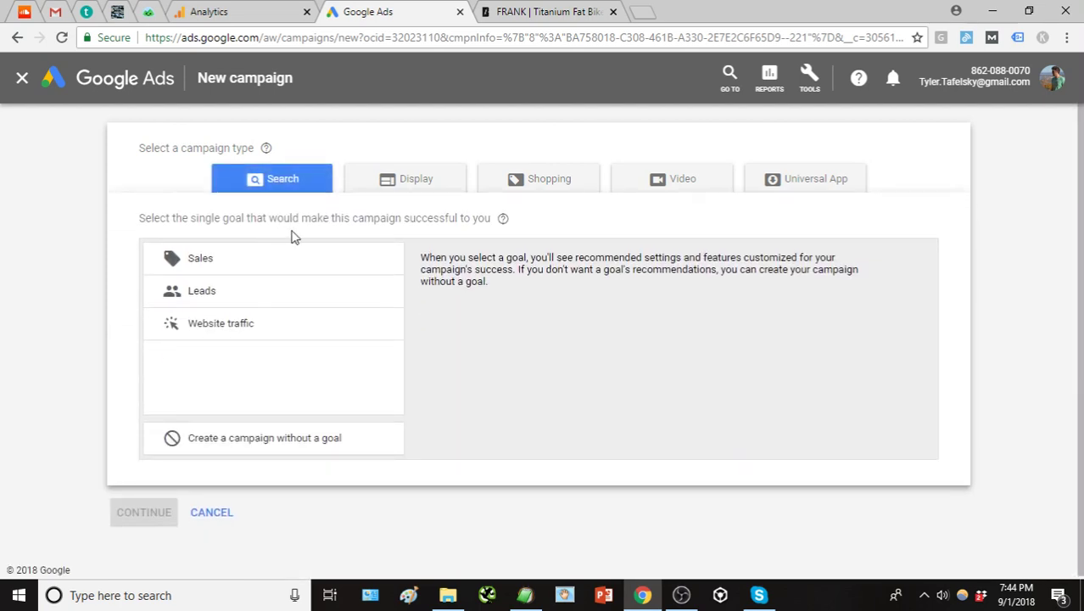
# Compare the descriptions of the Sales and Leads campaign goals
pyautogui.click(295, 254)
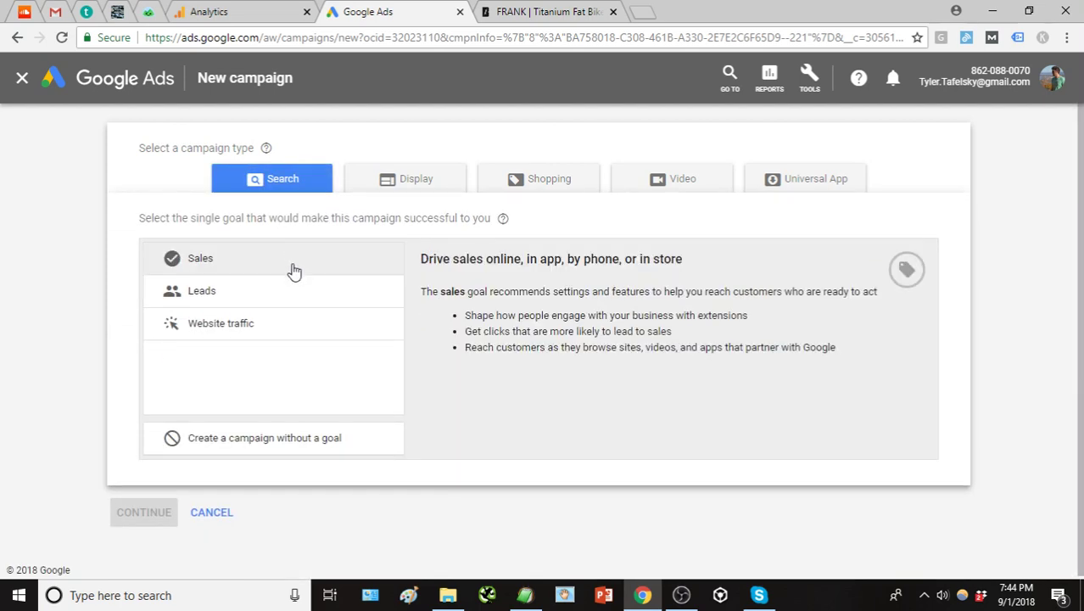
pyautogui.click(346, 283)
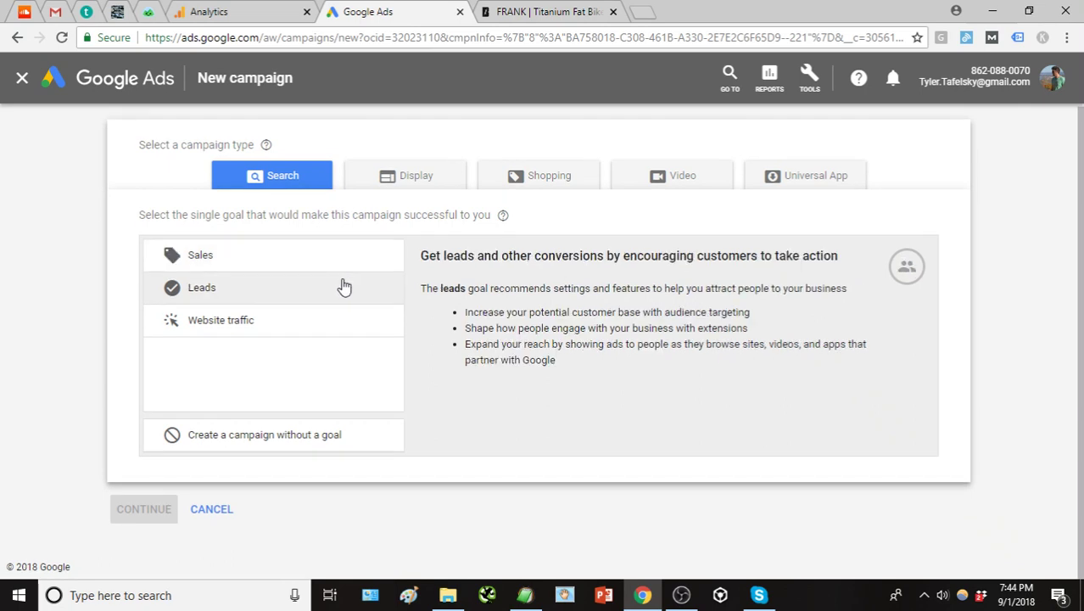
pyautogui.click(322, 257)
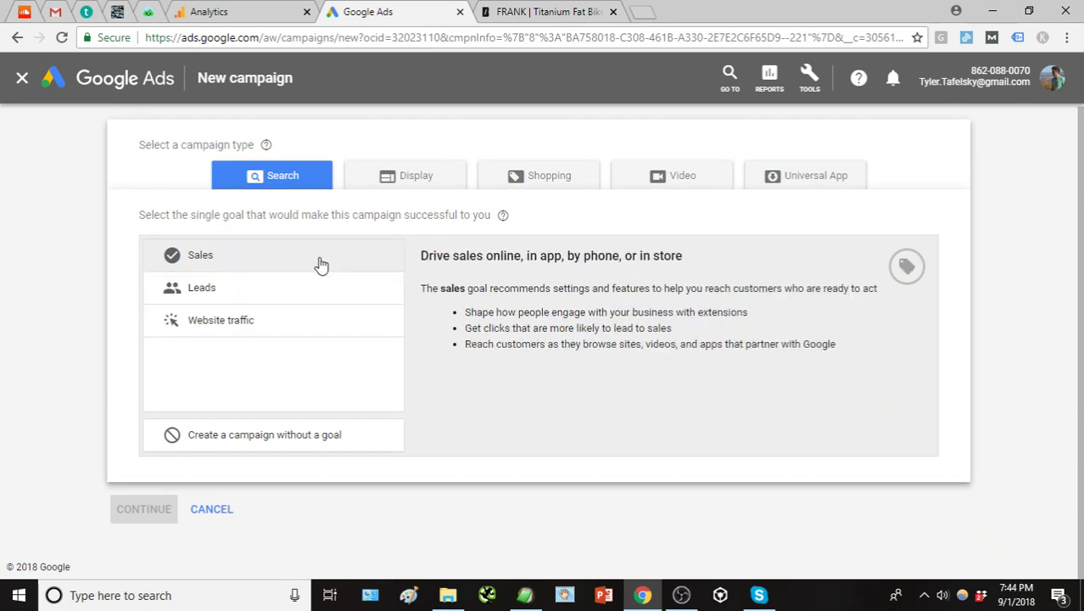
pyautogui.click(332, 289)
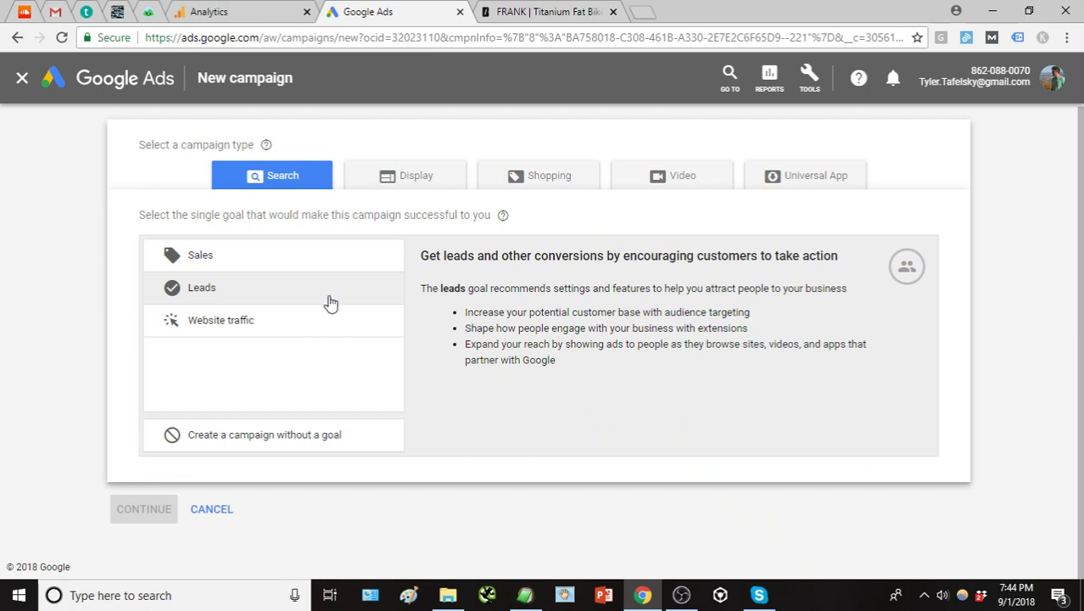
pyautogui.click(329, 305)
pyautogui.click(237, 329)
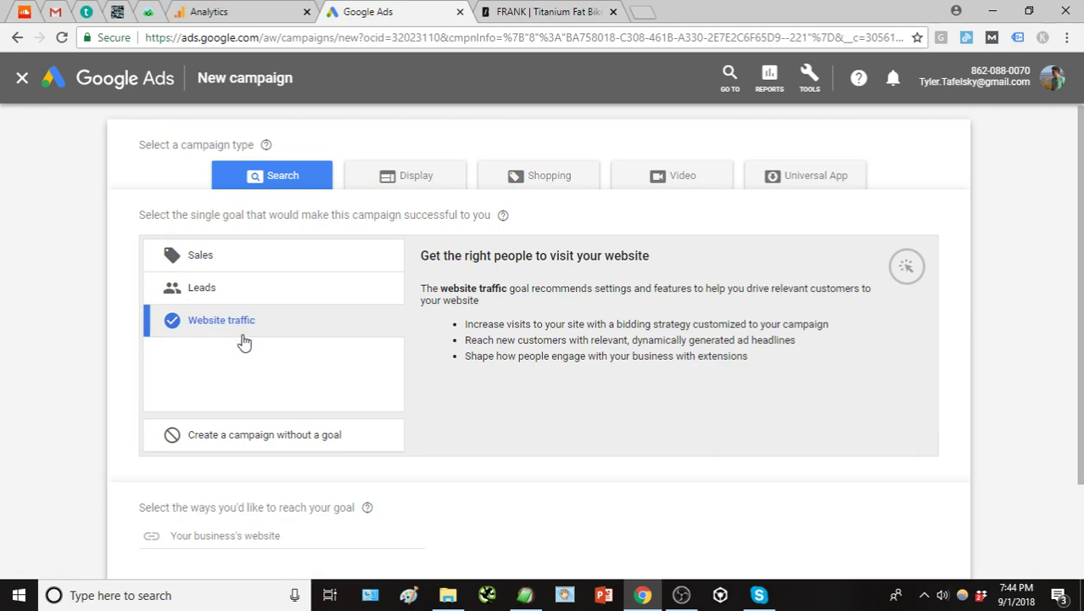
pyautogui.scroll(-2, 242, 339)
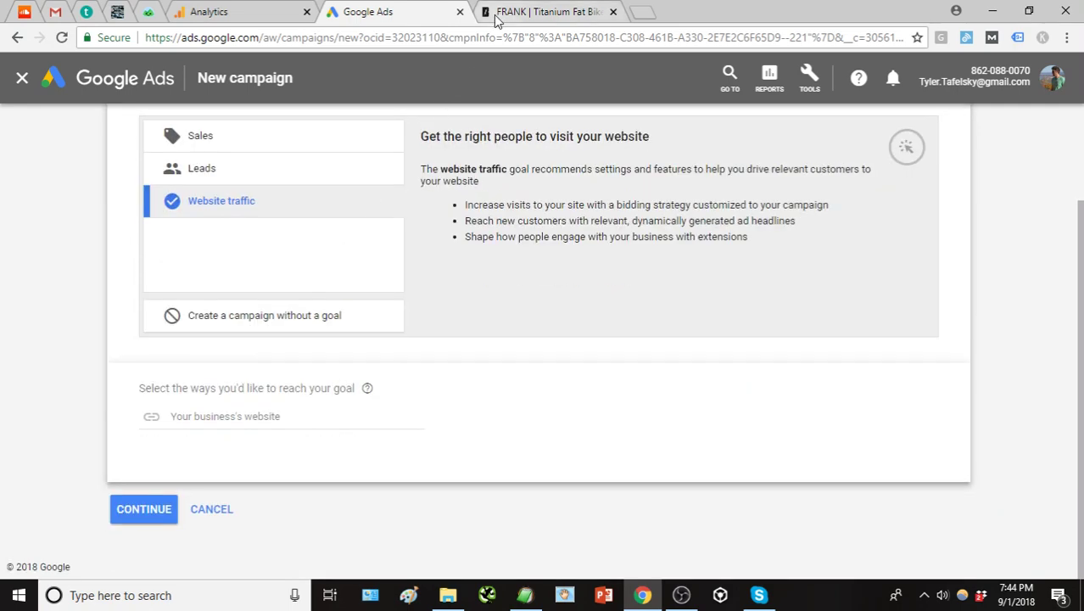
pyautogui.click(509, 13)
pyautogui.moveTo(322, 37); pyautogui.dragTo(88, 61)
pyautogui.hotkey('ctrl', 'c')
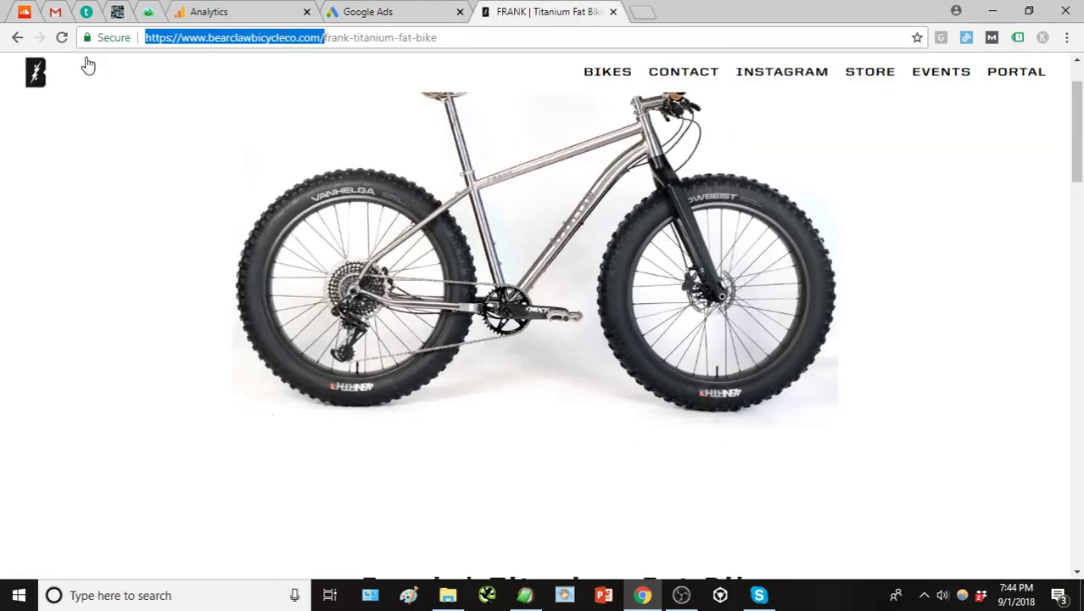
pyautogui.click(386, 10)
pyautogui.click(246, 416)
pyautogui.hotkey('ctrl', 'v')
pyautogui.click(310, 457)
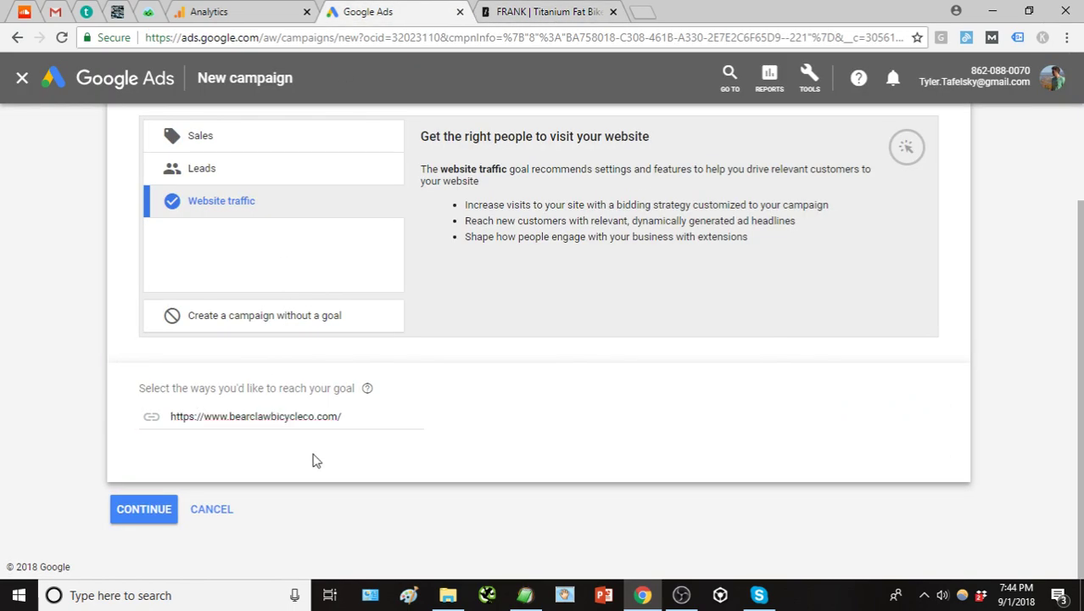
pyautogui.click(166, 517)
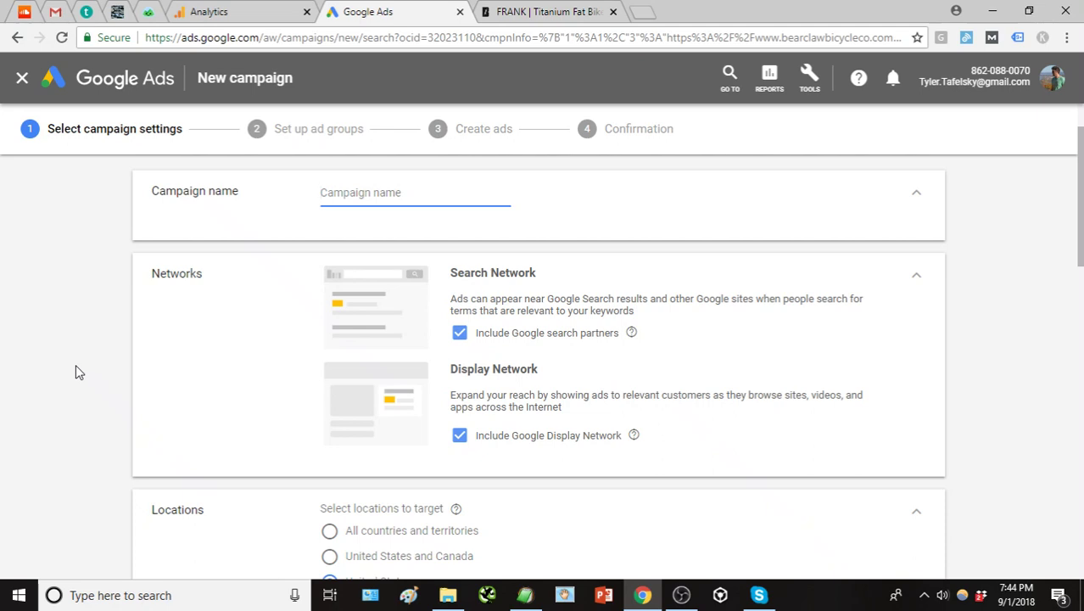
# Name the campaign "BBCo - Branded"
pyautogui.write('BBC')
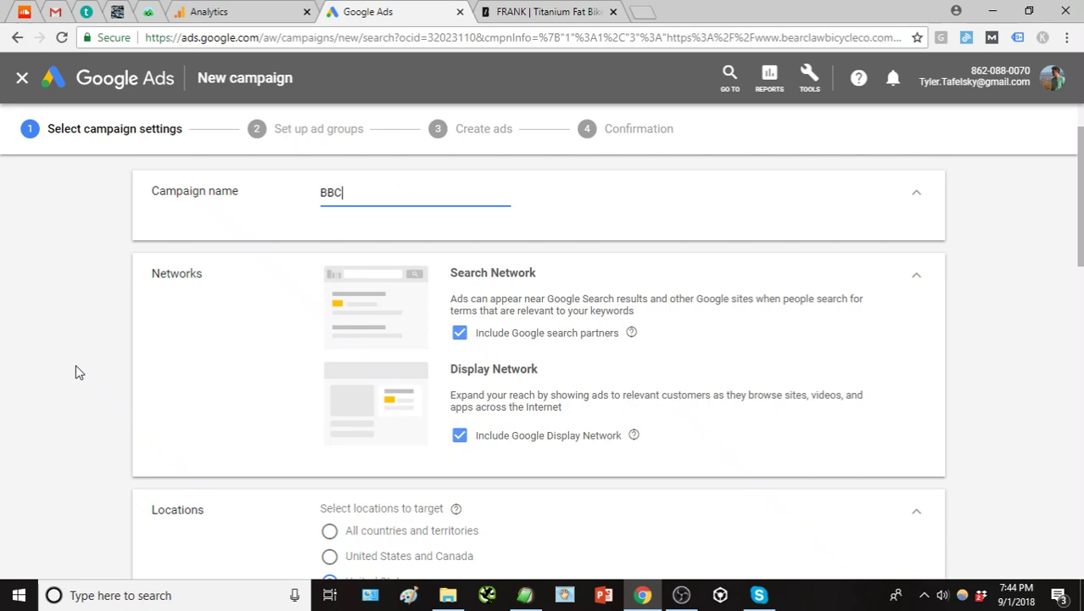
pyautogui.write('o - Brna')
pyautogui.press('BackSpace')
pyautogui.press('BackSpace')
pyautogui.write('anded')
# Exclude the Google Display Network and Google search partners from the campaign's networks
pyautogui.scroll(-1, 144, 316)
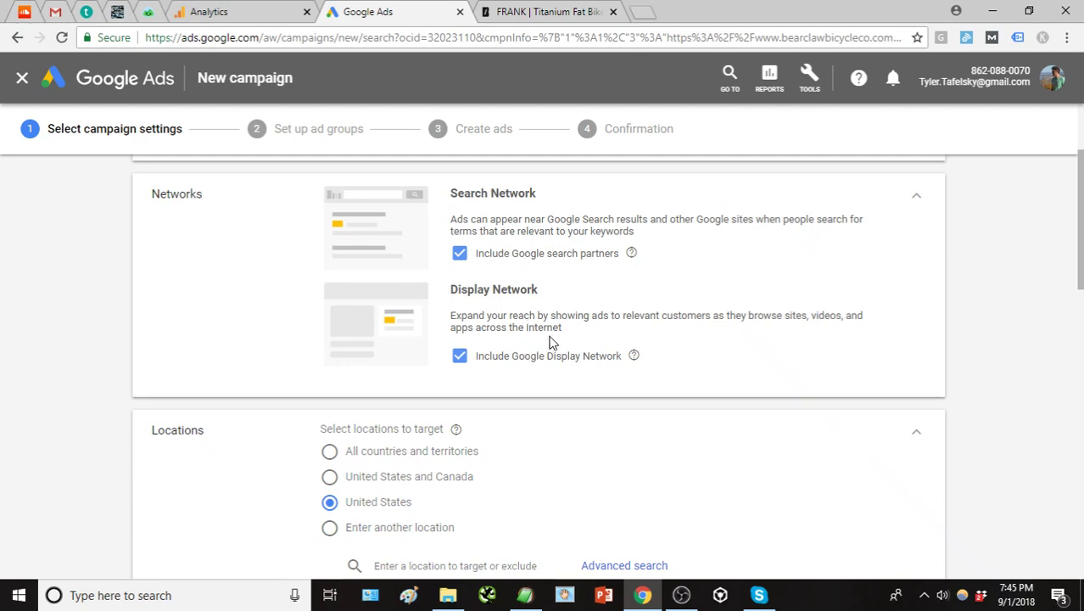
pyautogui.click(461, 357)
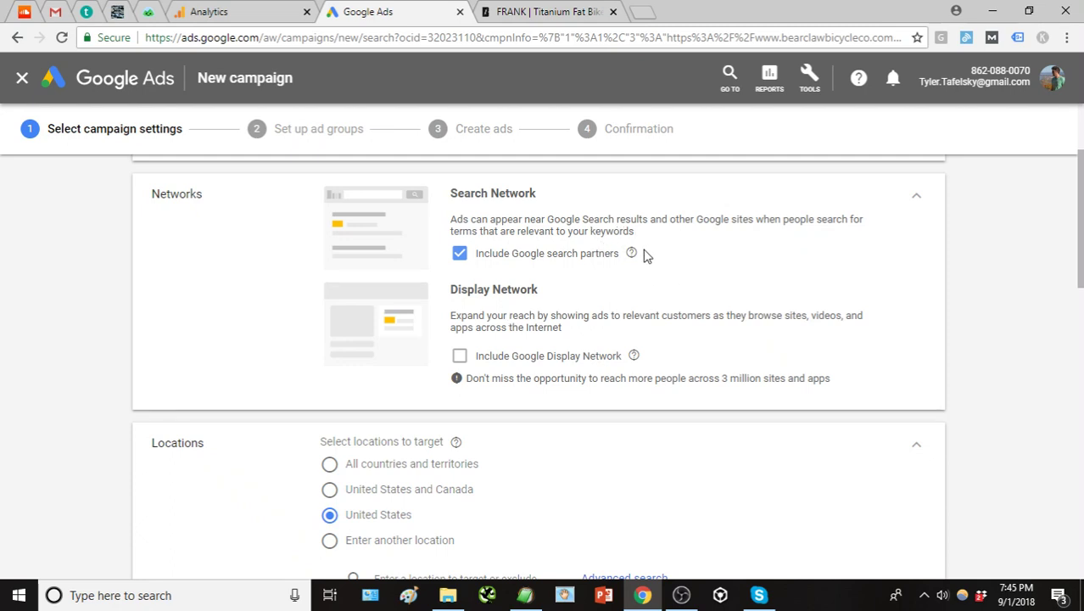
pyautogui.click(523, 263)
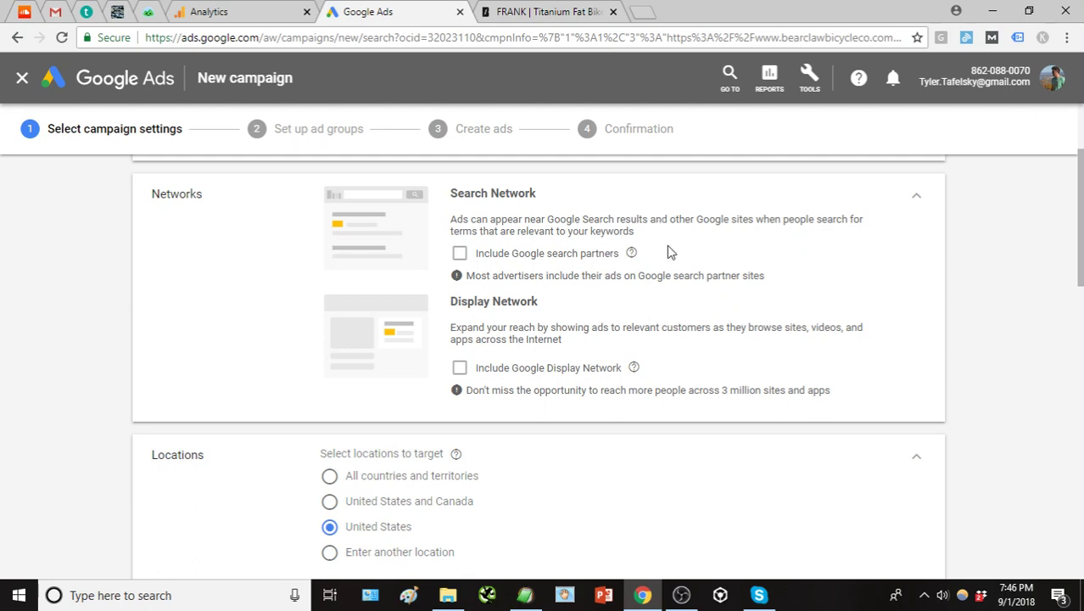
# Choose to enter another target location and set the advanced location search to Radius targeting
pyautogui.scroll(-2, 668, 251)
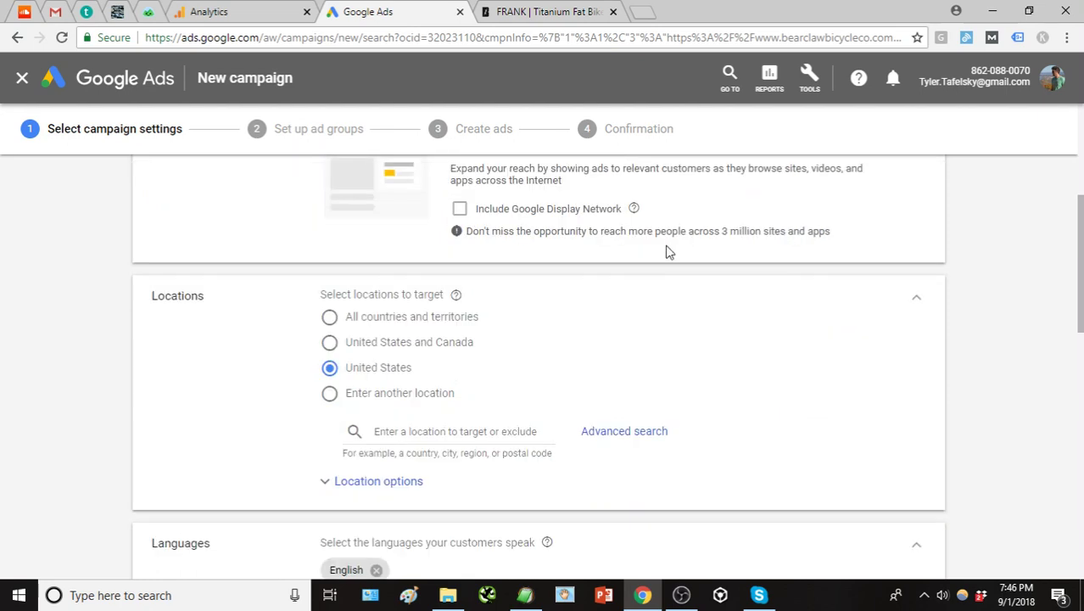
pyautogui.scroll(-1, 668, 251)
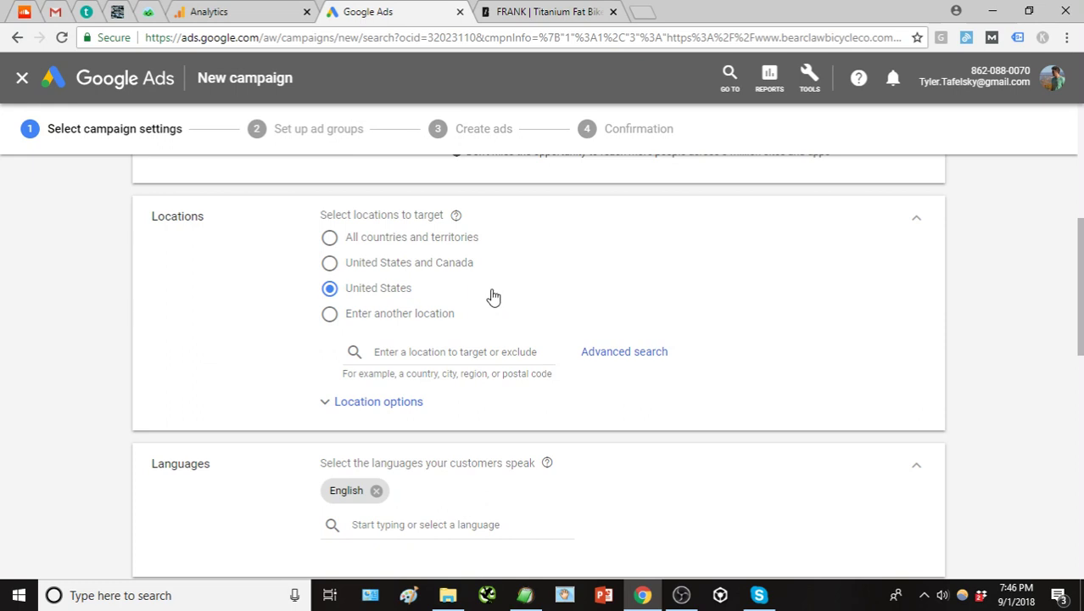
pyautogui.click(382, 320)
pyautogui.click(622, 357)
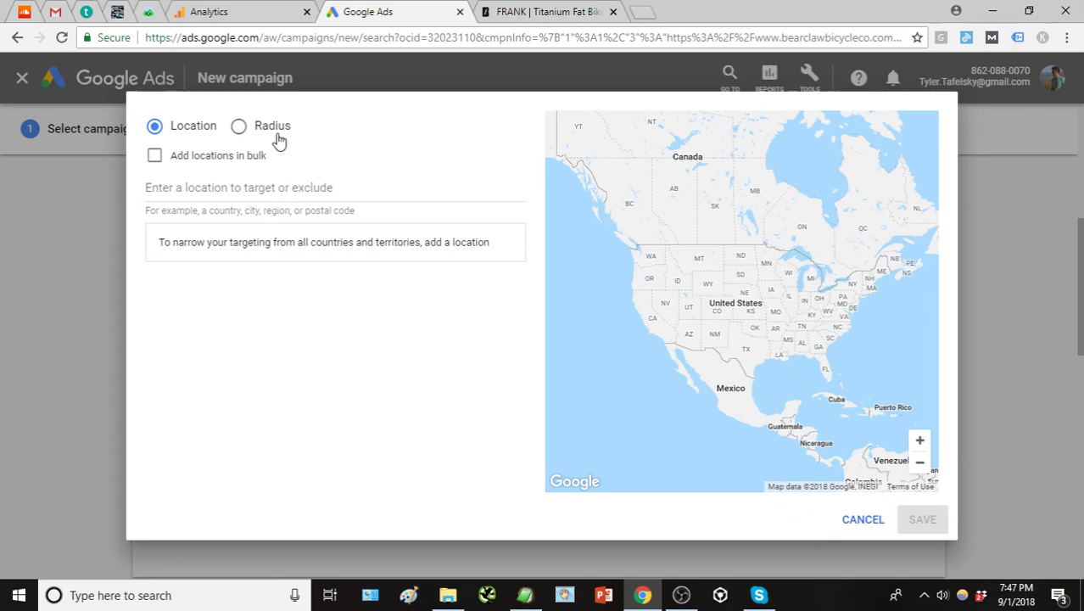
pyautogui.click(240, 128)
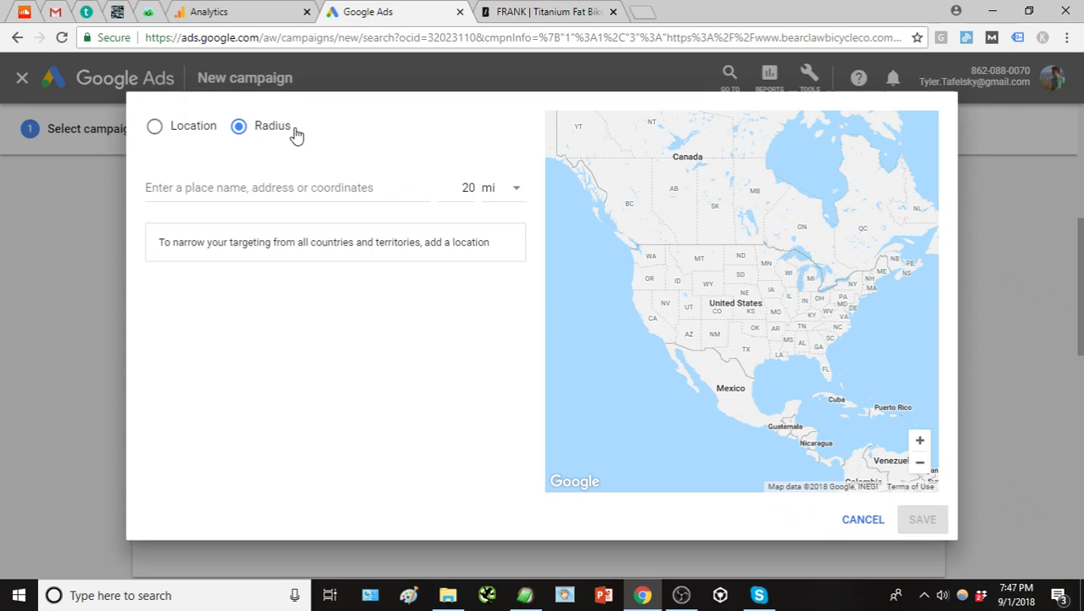
# Try a 20 mi radius target around Traverse City, MI, and remove it from the targeted locations
pyautogui.click(256, 186)
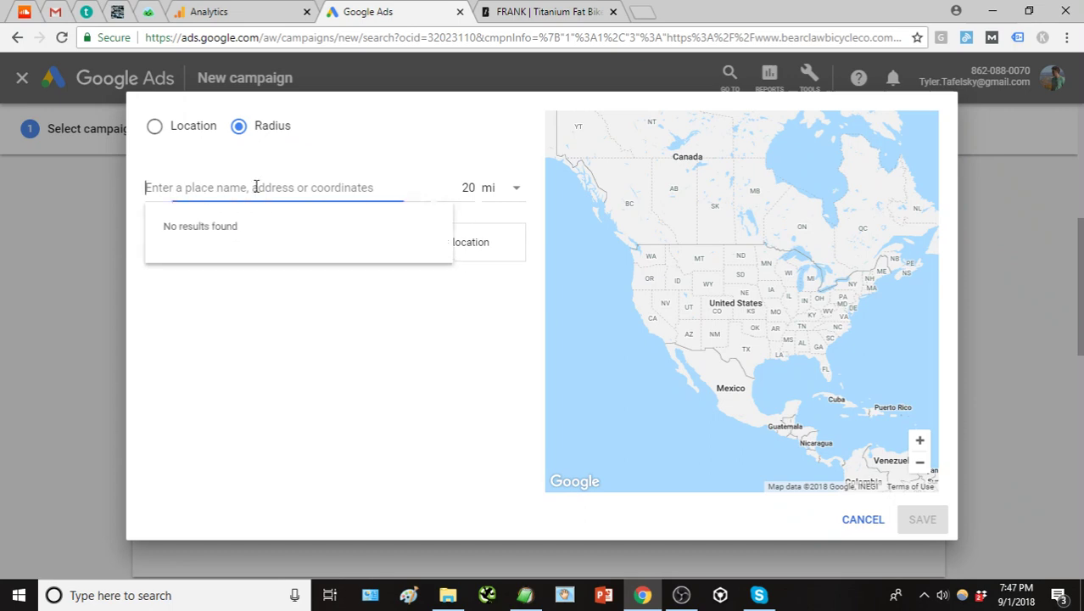
pyautogui.write('Trave')
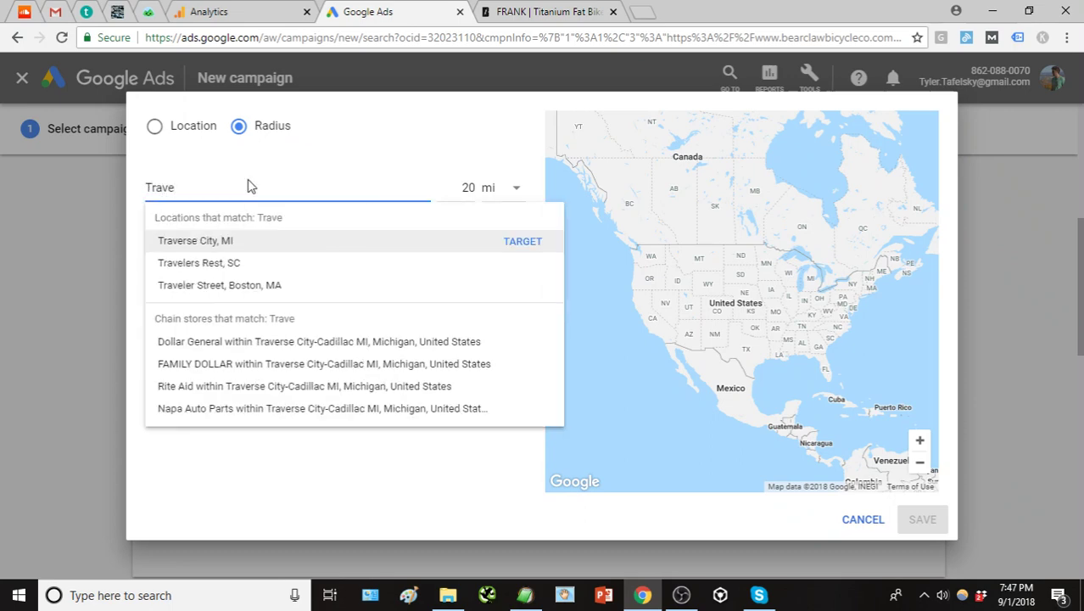
pyautogui.click(228, 245)
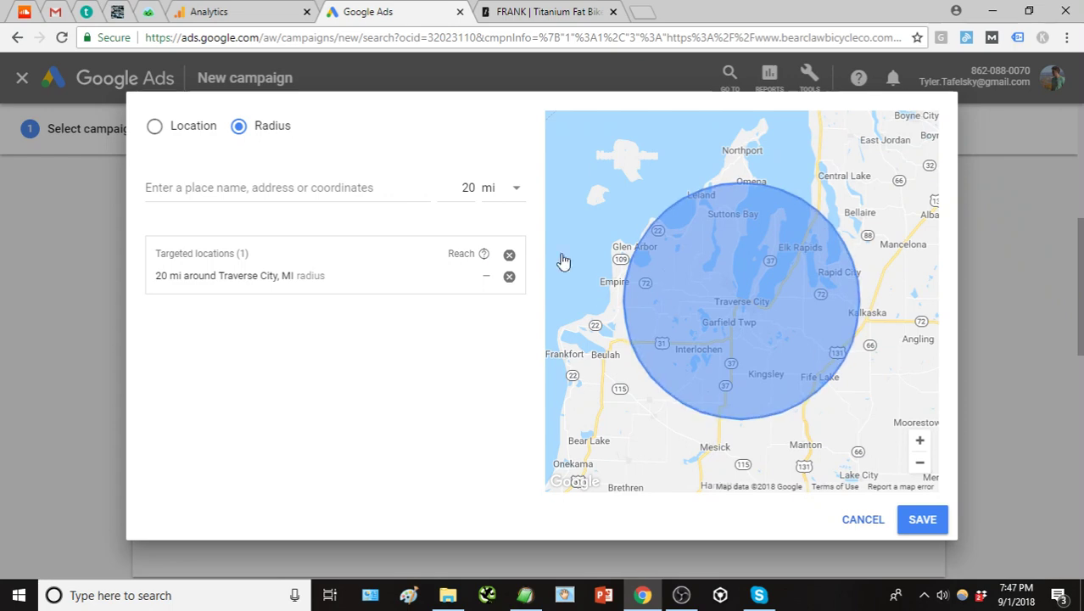
pyautogui.click(509, 276)
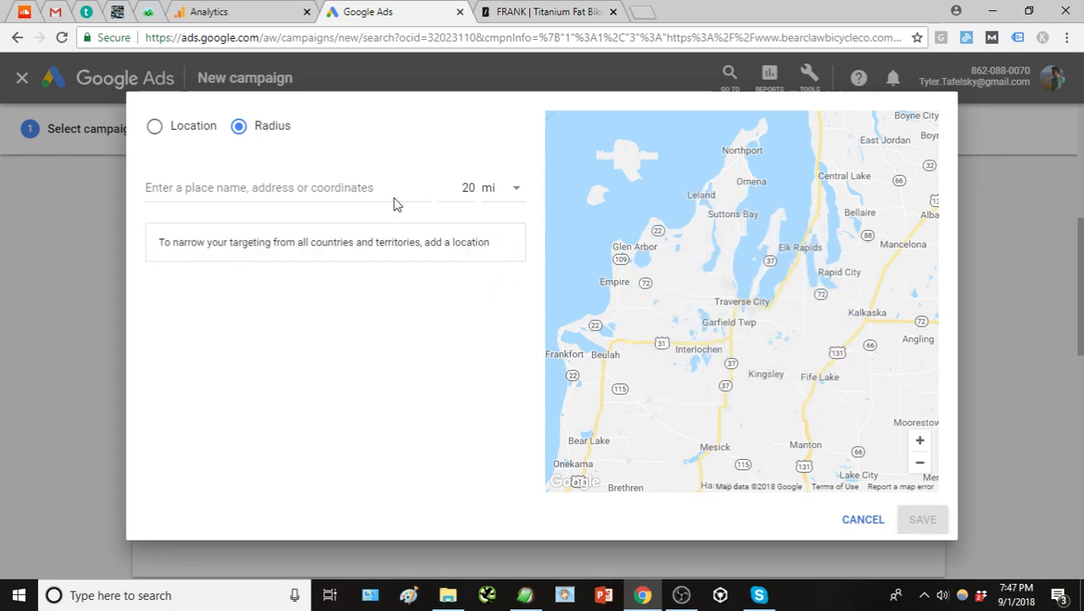
# Set the radius to 35 mi and add Traverse City, MI as the targeted location
pyautogui.doubleClick(465, 188)
pyautogui.write('35')
pyautogui.click(324, 188)
pyautogui.write('Trave')
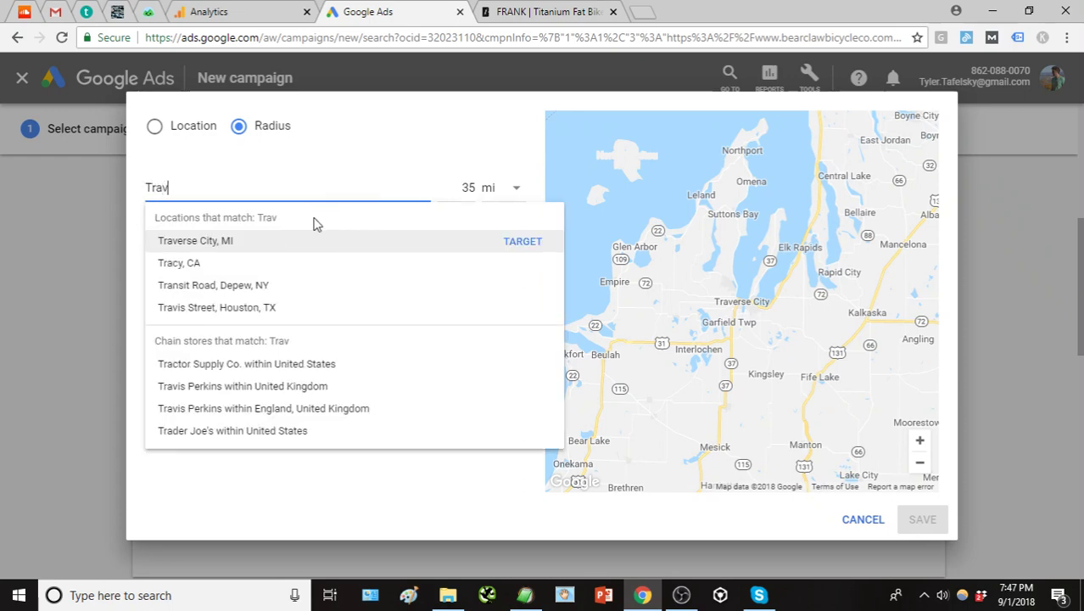
pyautogui.click(234, 241)
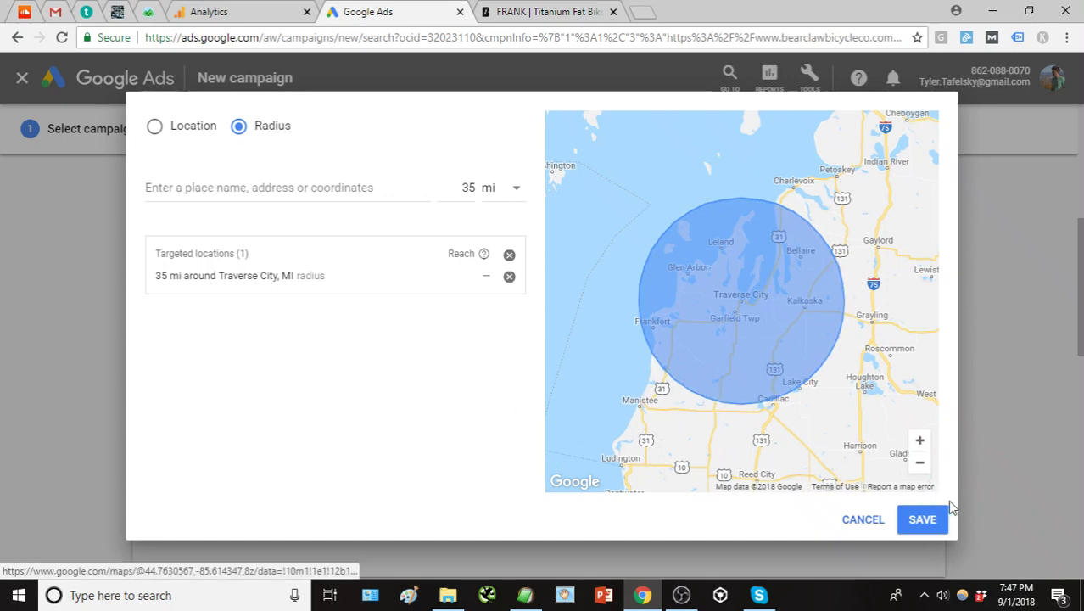
# Cancel the 35 mi radius targeting and choose United States as the campaign's target location
pyautogui.click(931, 528)
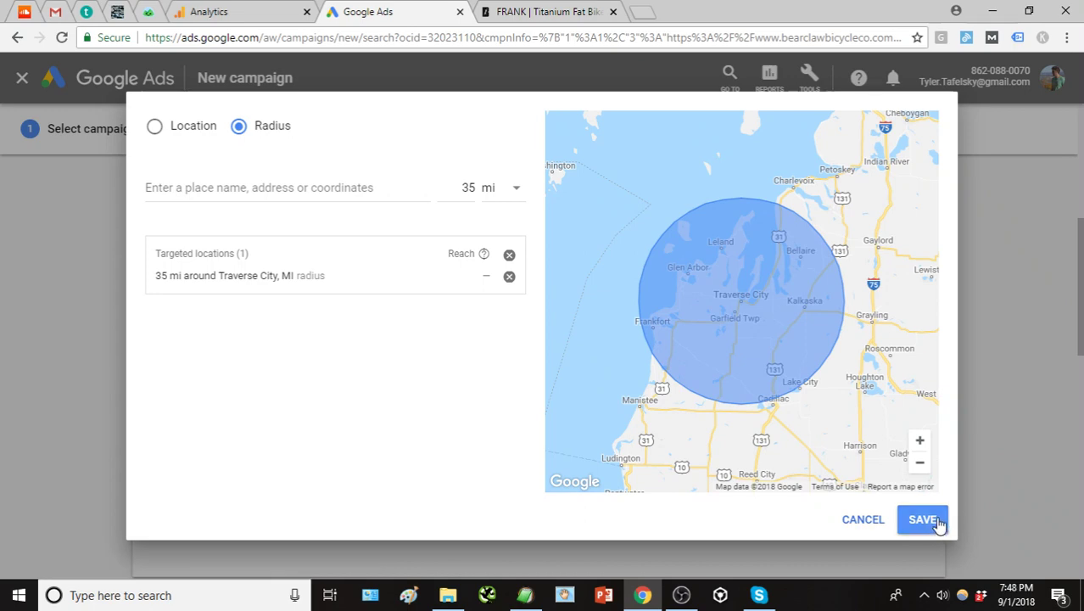
pyautogui.click(937, 525)
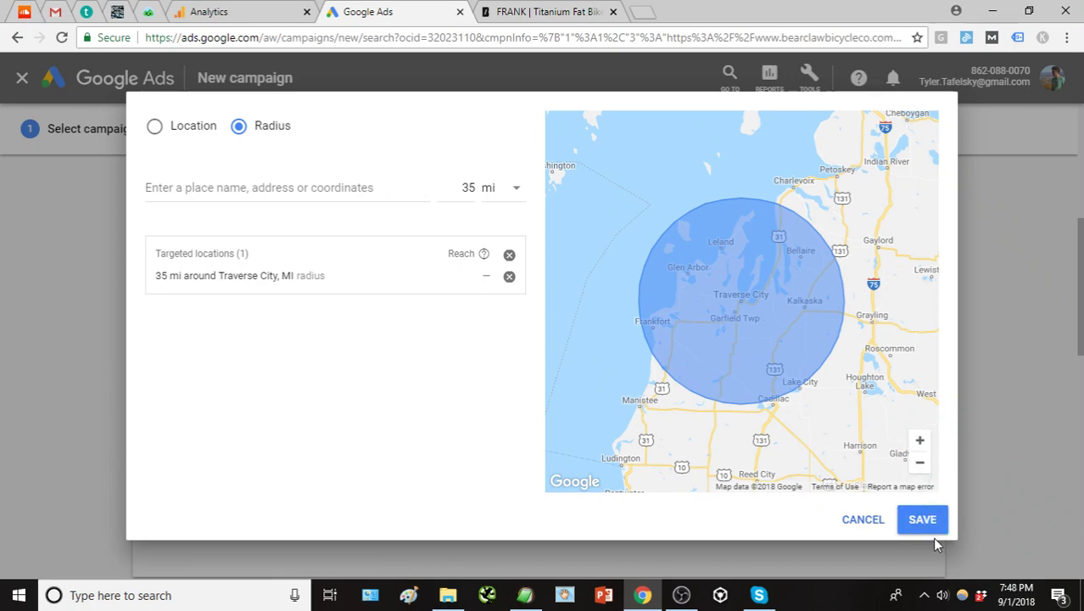
pyautogui.click(872, 520)
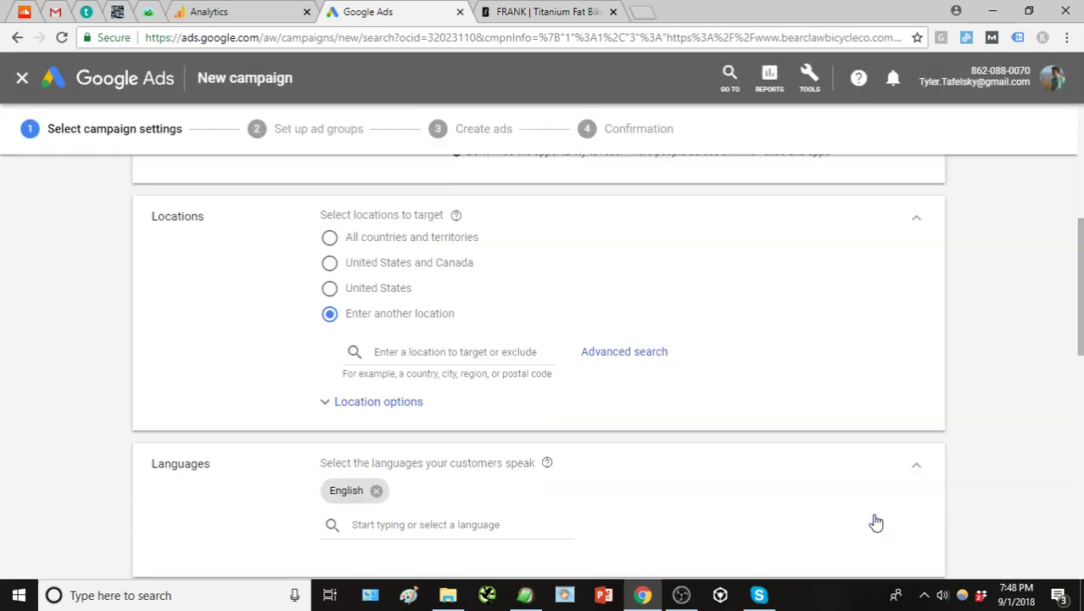
pyautogui.click(365, 293)
# Set the campaign's average daily budget to $20 and review the delivery method options
pyautogui.scroll(-1, 365, 290)
pyautogui.scroll(-1, 237, 285)
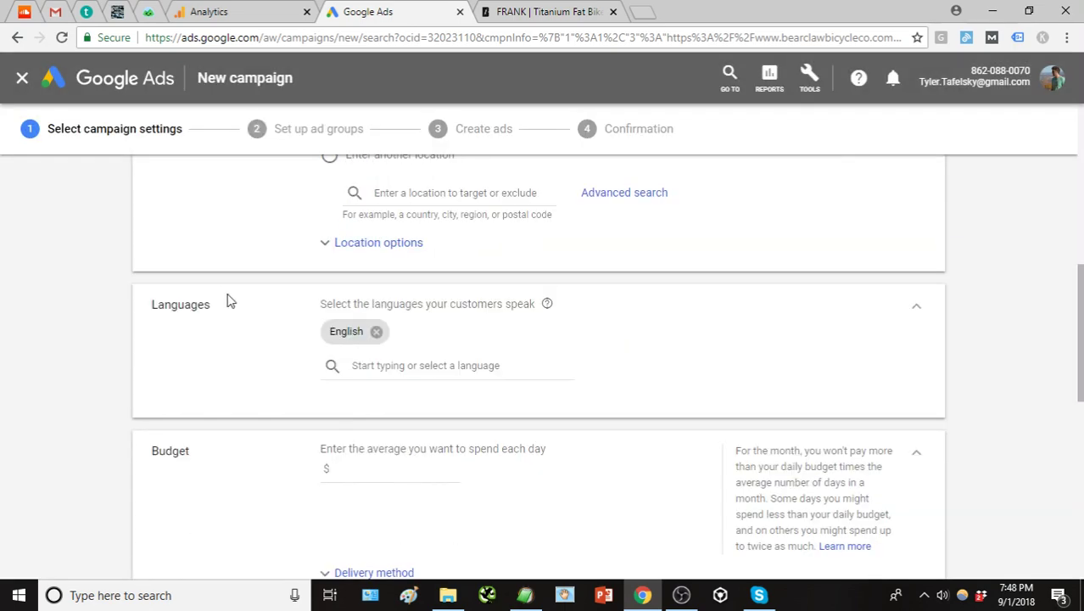
pyautogui.scroll(-1, 246, 310)
pyautogui.scroll(-2, 230, 305)
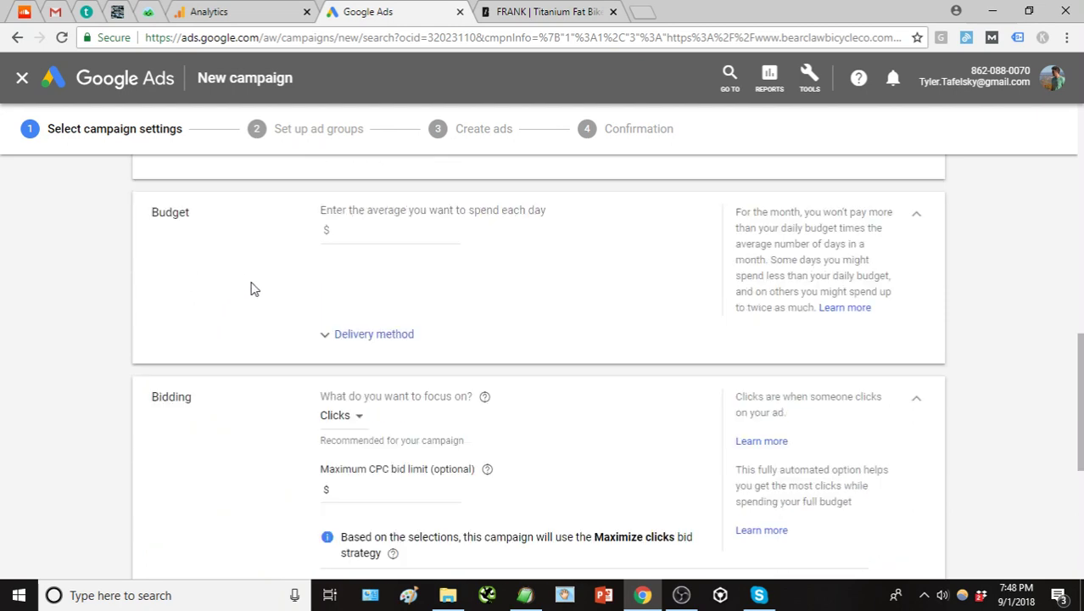
pyautogui.click(379, 229)
pyautogui.click(264, 292)
pyautogui.click(328, 337)
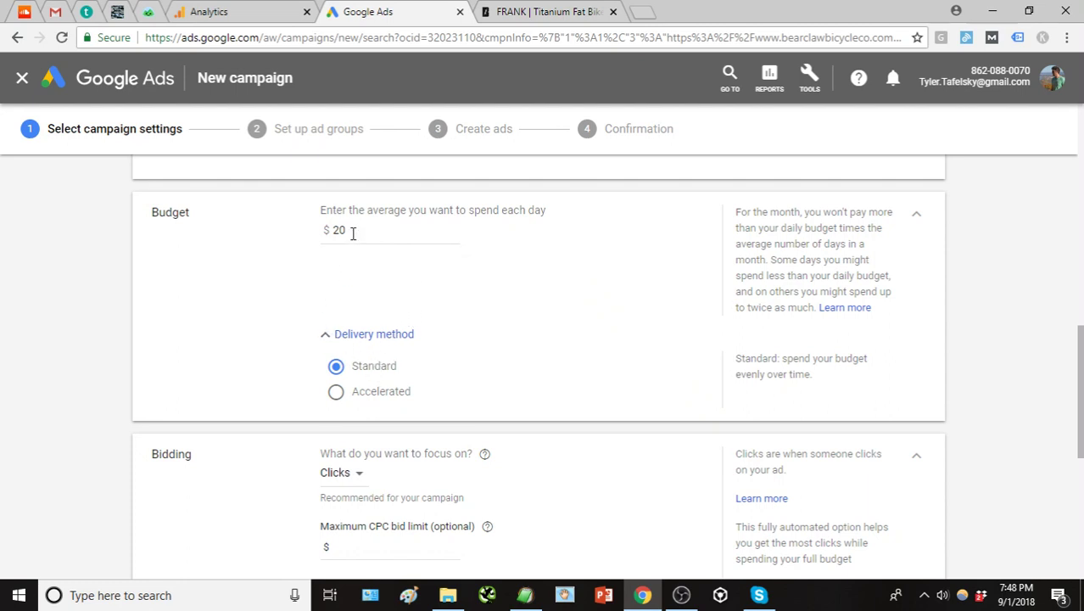
pyautogui.click(329, 336)
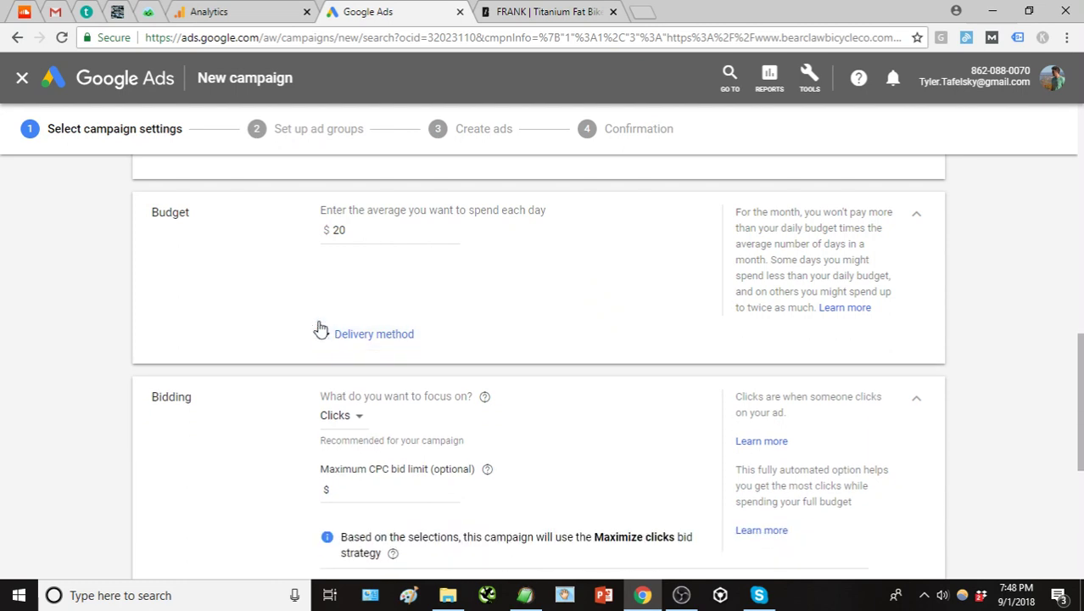
# Keep the bidding focus on Clicks and set the maximum CPC bid limit to $2.00
pyautogui.scroll(-2, 275, 303)
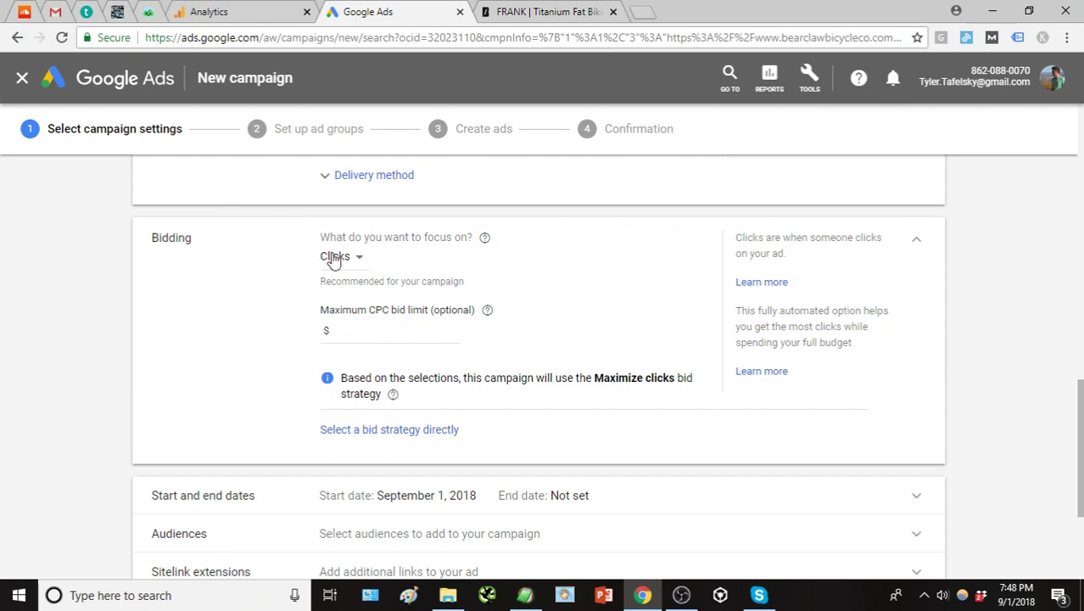
pyautogui.scroll(-1, 352, 256)
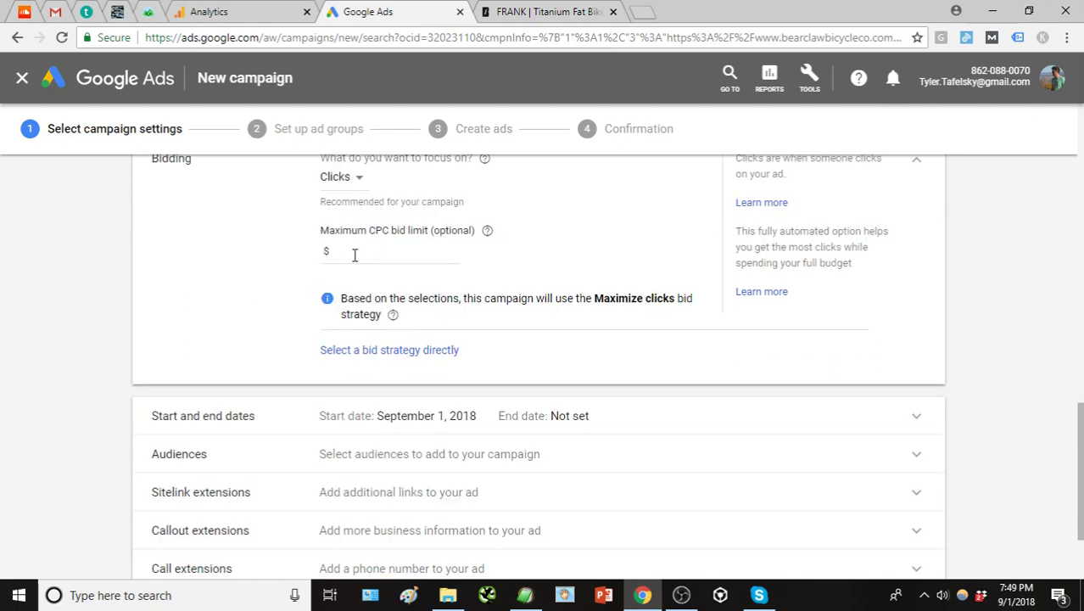
pyautogui.scroll(1, 357, 186)
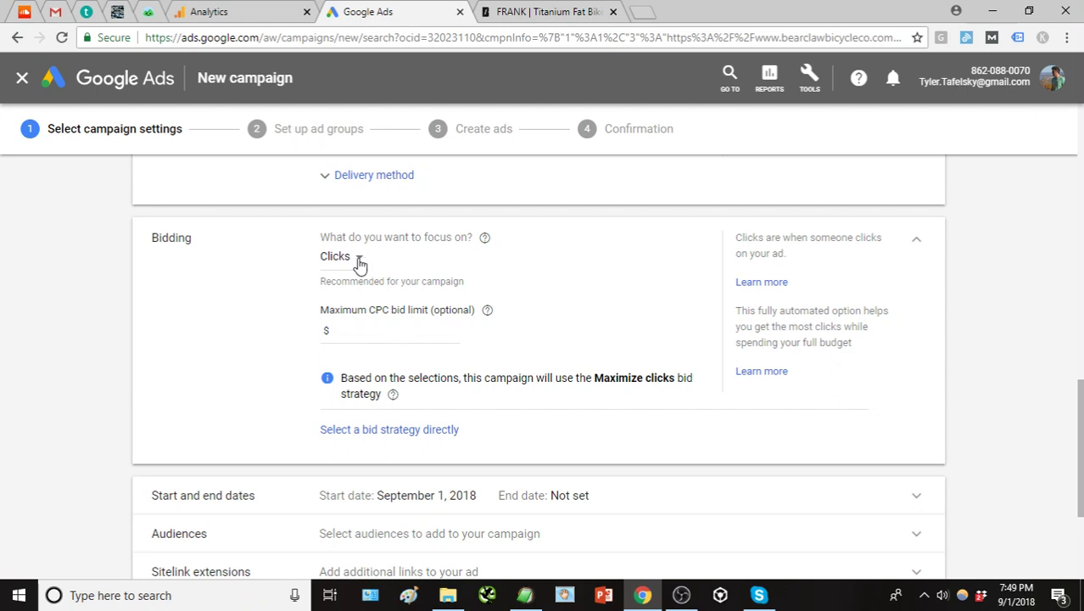
pyautogui.click(359, 259)
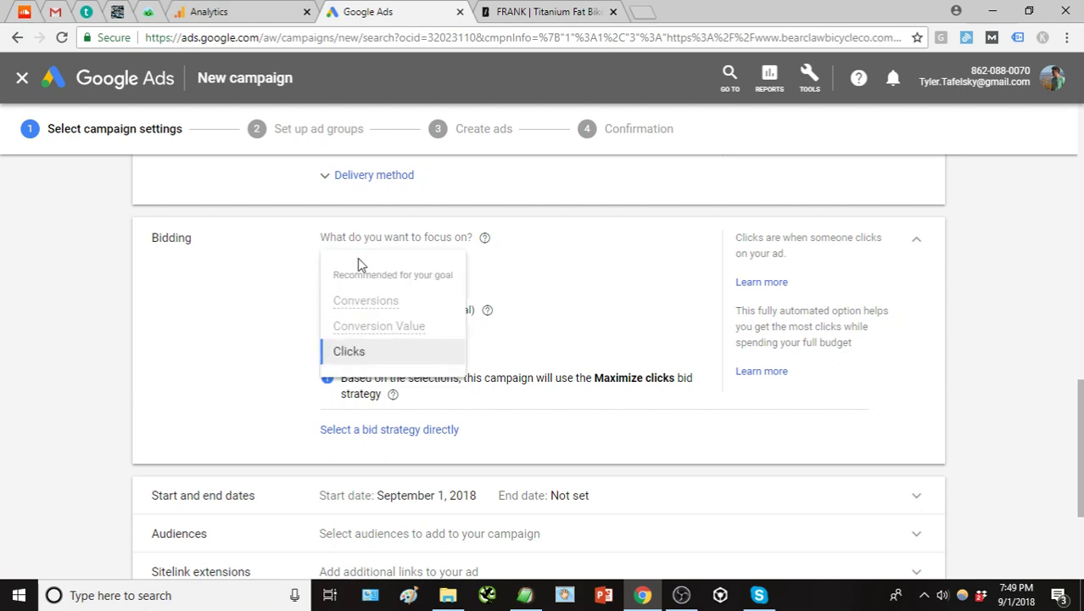
pyautogui.click(369, 353)
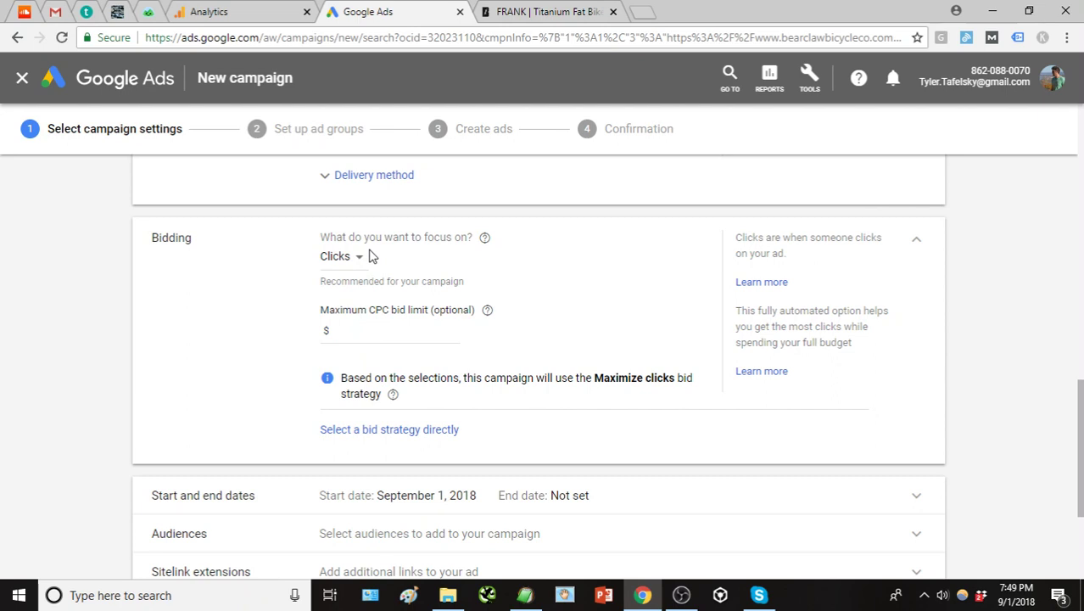
pyautogui.click(361, 329)
pyautogui.write('2')
pyautogui.click(259, 324)
# Switch to selecting a bid strategy directly and try the Target search page location strategy
pyautogui.click(409, 431)
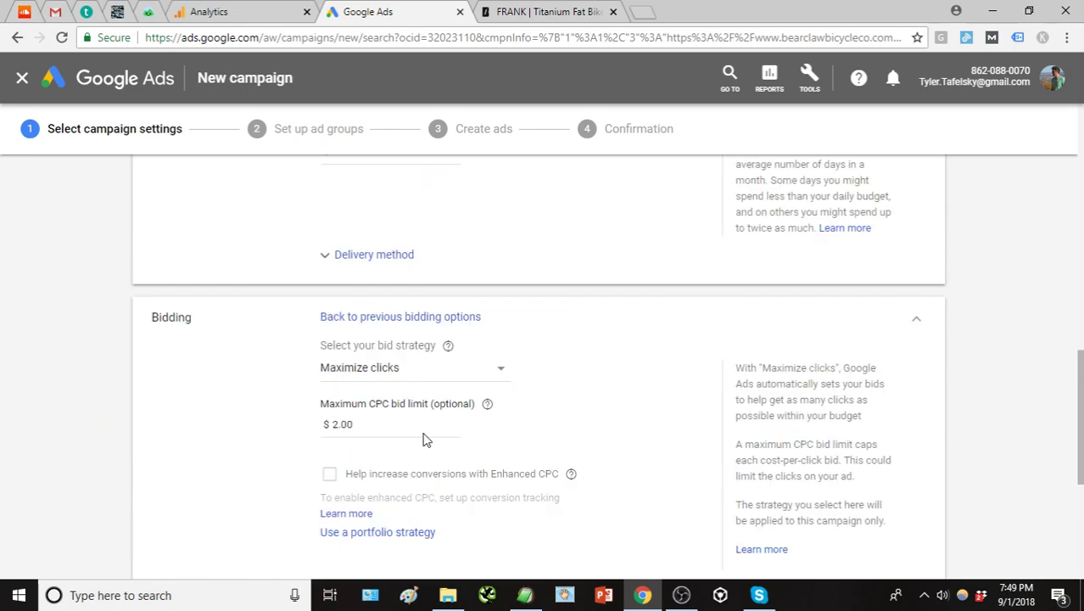
pyautogui.scroll(-2, 416, 433)
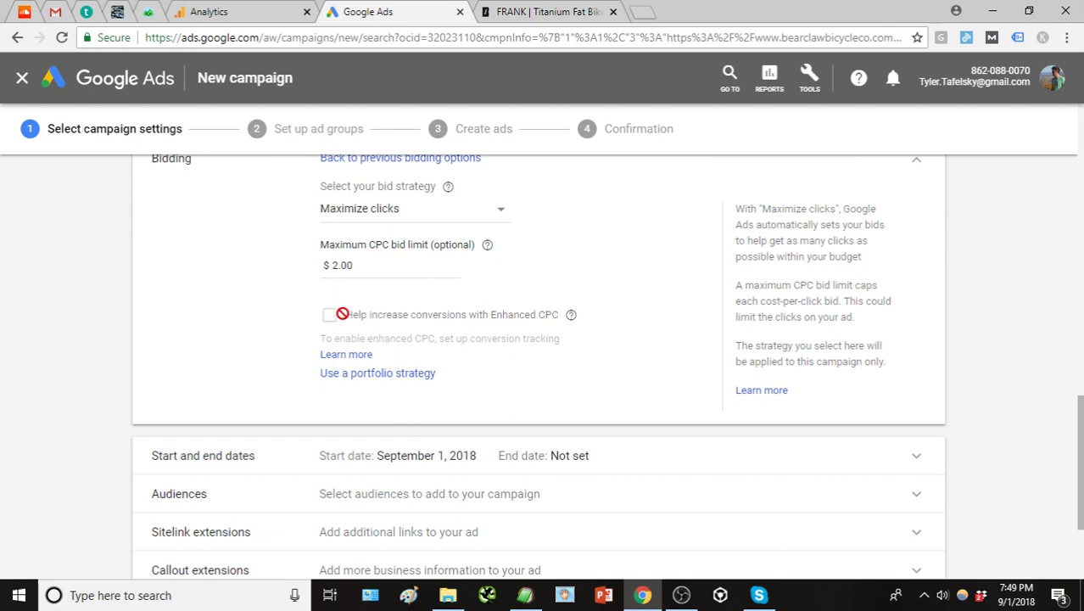
pyautogui.scroll(2, 327, 361)
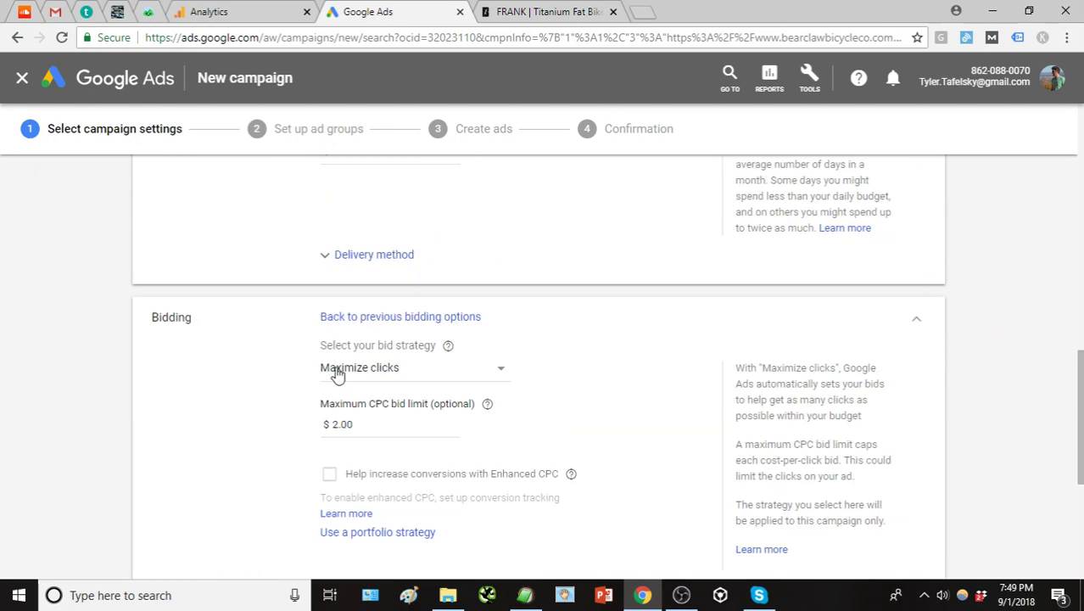
pyautogui.click(489, 368)
pyautogui.click(539, 365)
pyautogui.click(456, 373)
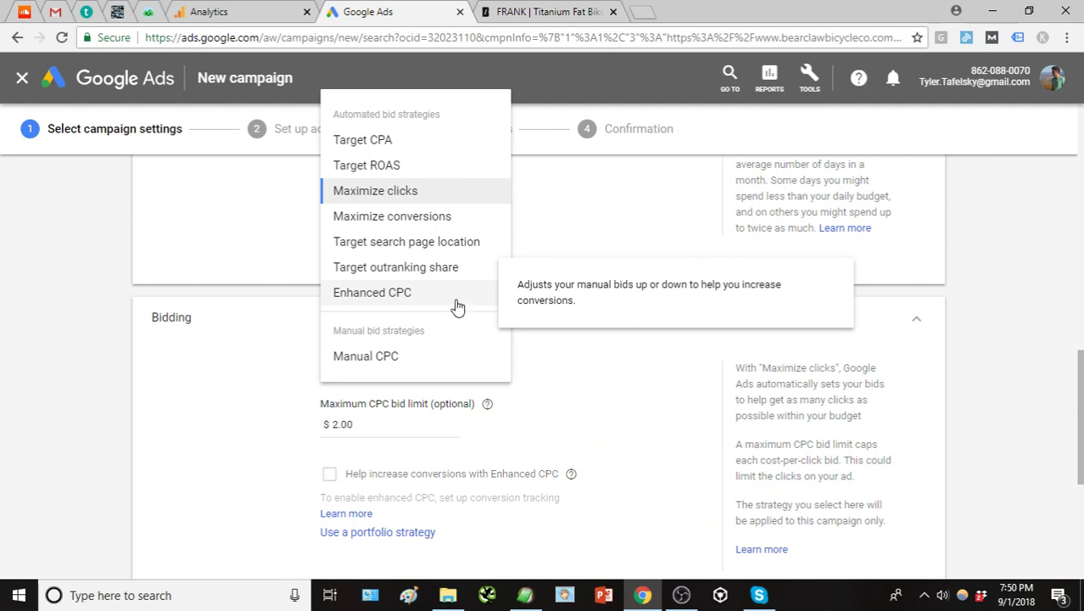
pyautogui.click(444, 252)
pyautogui.scroll(-1, 523, 384)
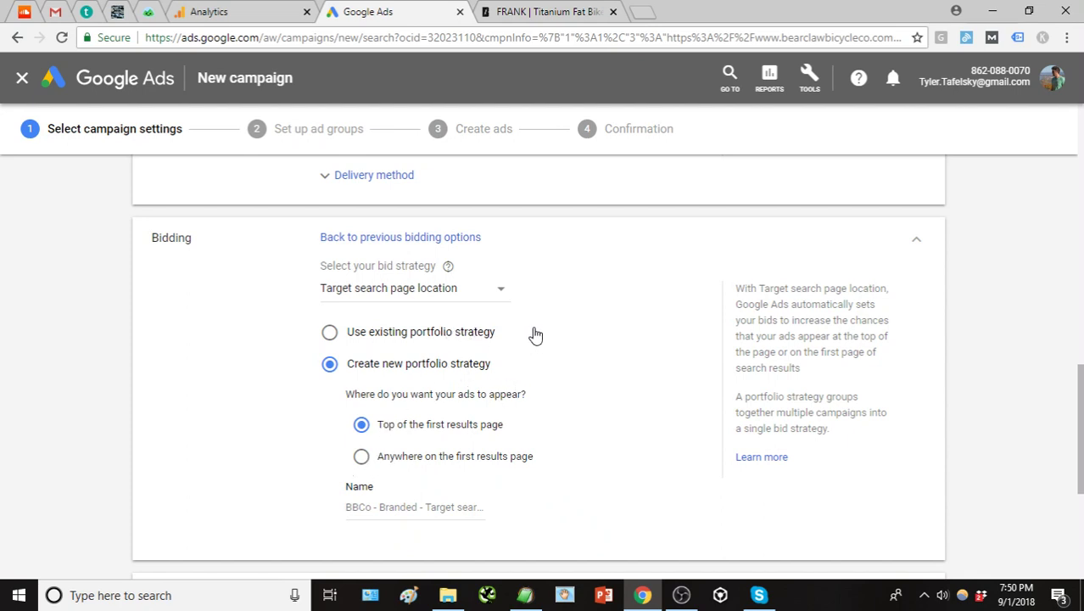
# Change the campaign's bid strategy to Manual CPC
pyautogui.click(476, 293)
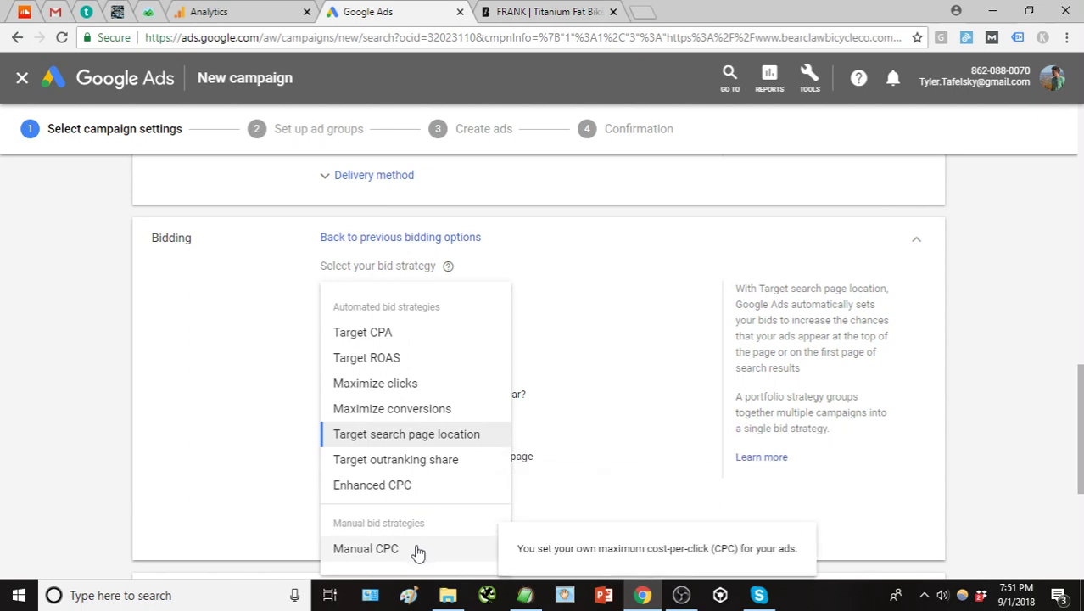
pyautogui.click(366, 549)
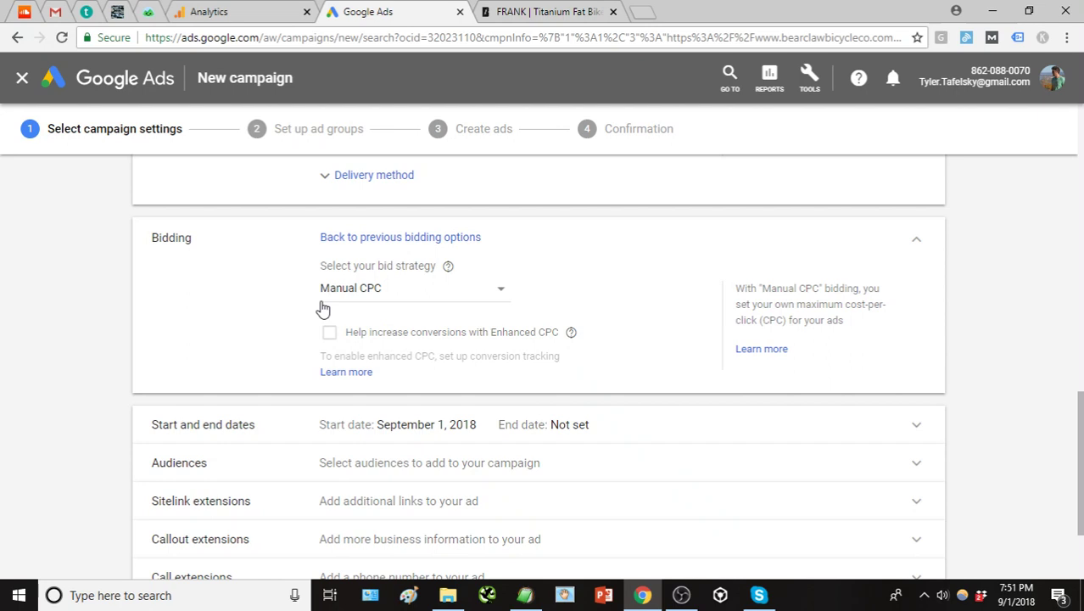
pyautogui.click(363, 293)
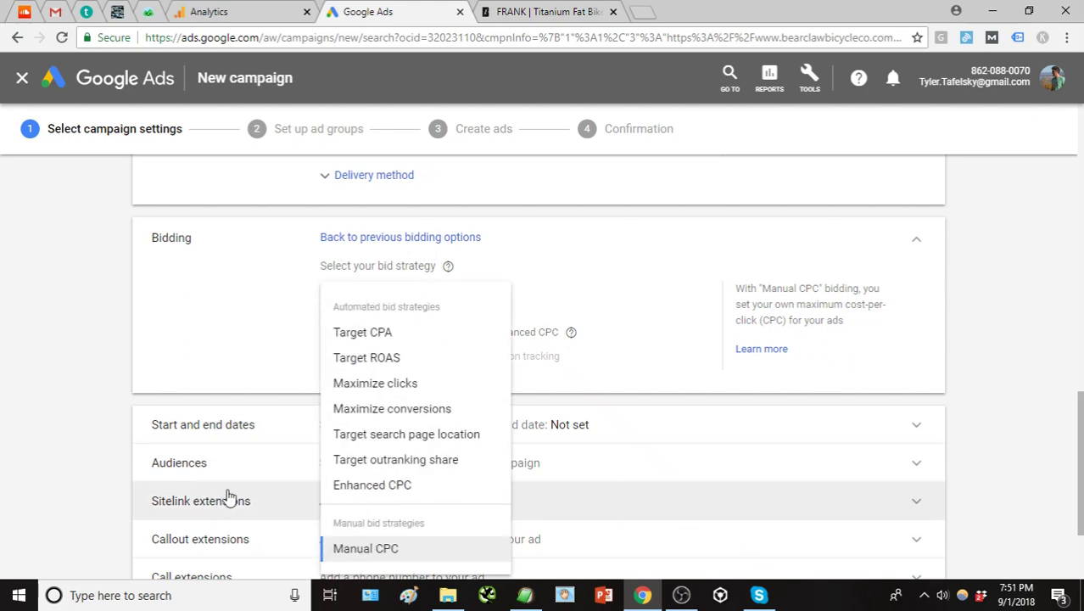
pyautogui.click(248, 342)
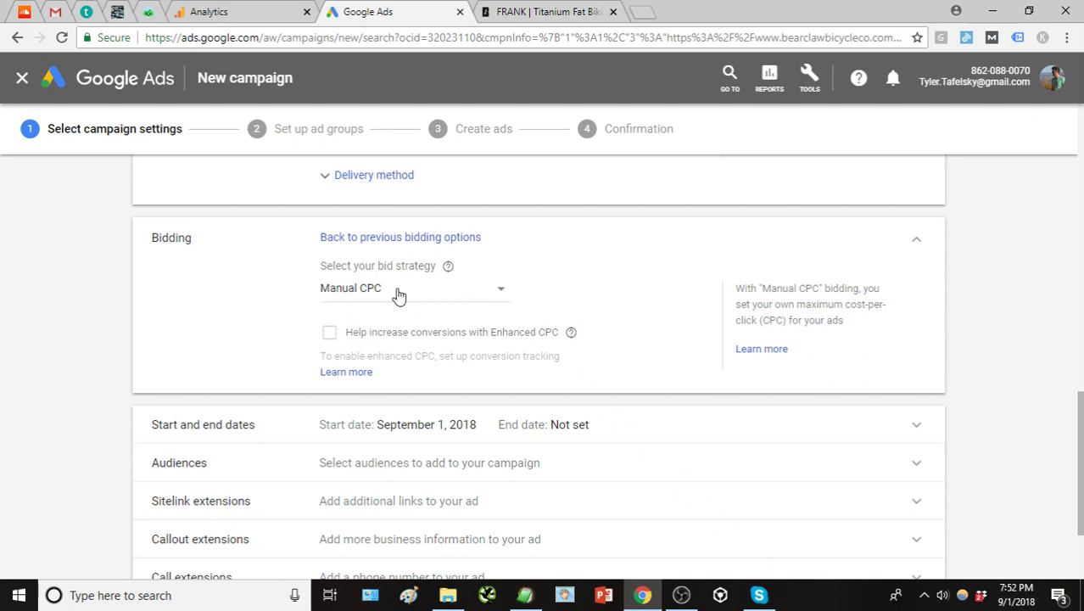
# Search the campaign's audiences for "bikes", clear the search and close the audience settings without selecting any
pyautogui.scroll(-1, 417, 290)
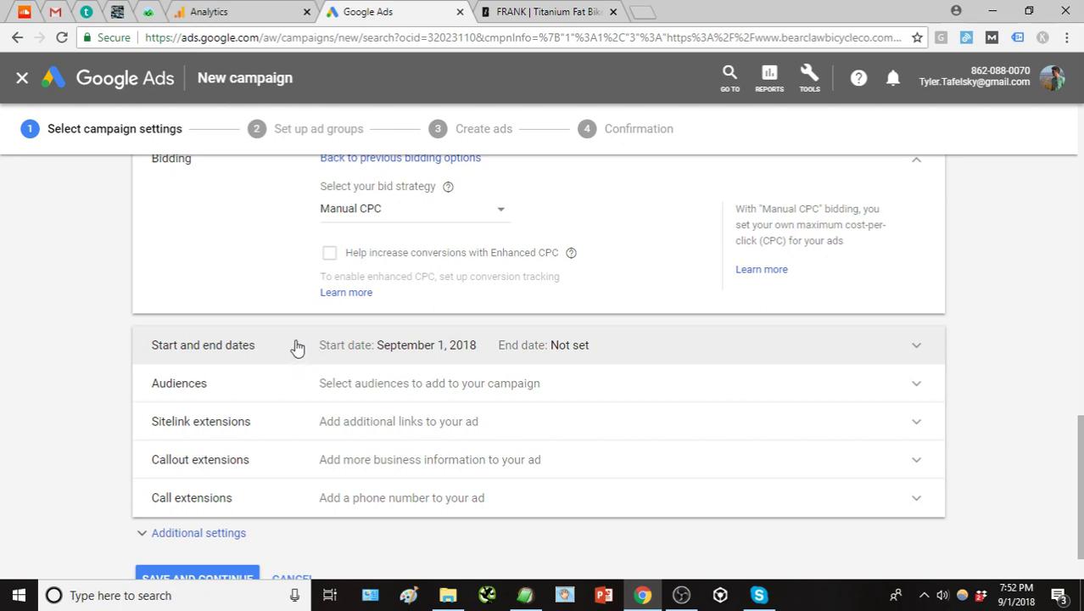
pyautogui.scroll(-2, 297, 348)
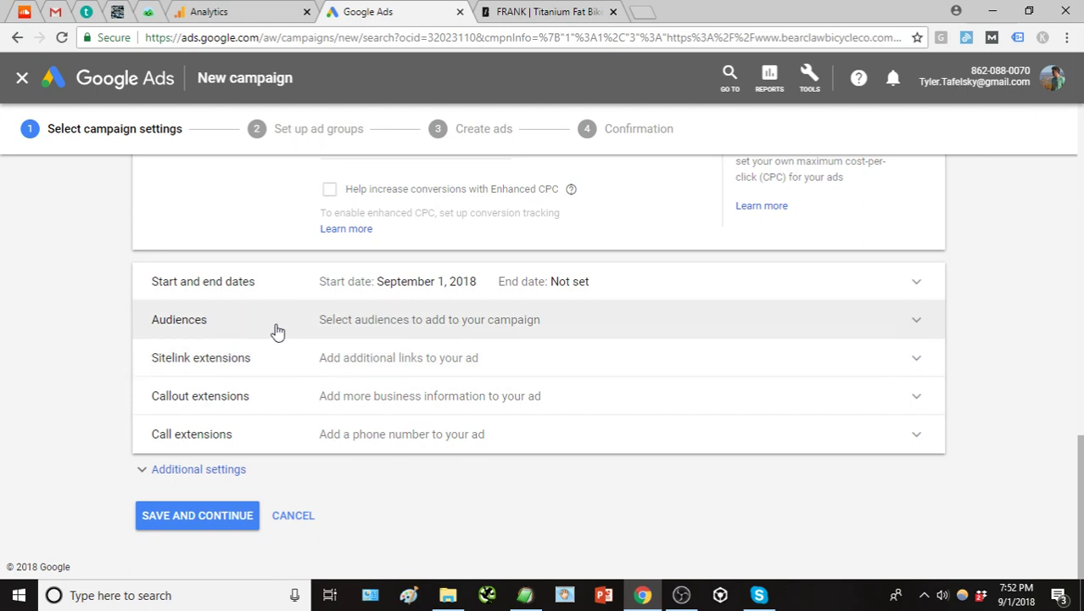
pyautogui.click(277, 331)
pyautogui.scroll(-1, 290, 416)
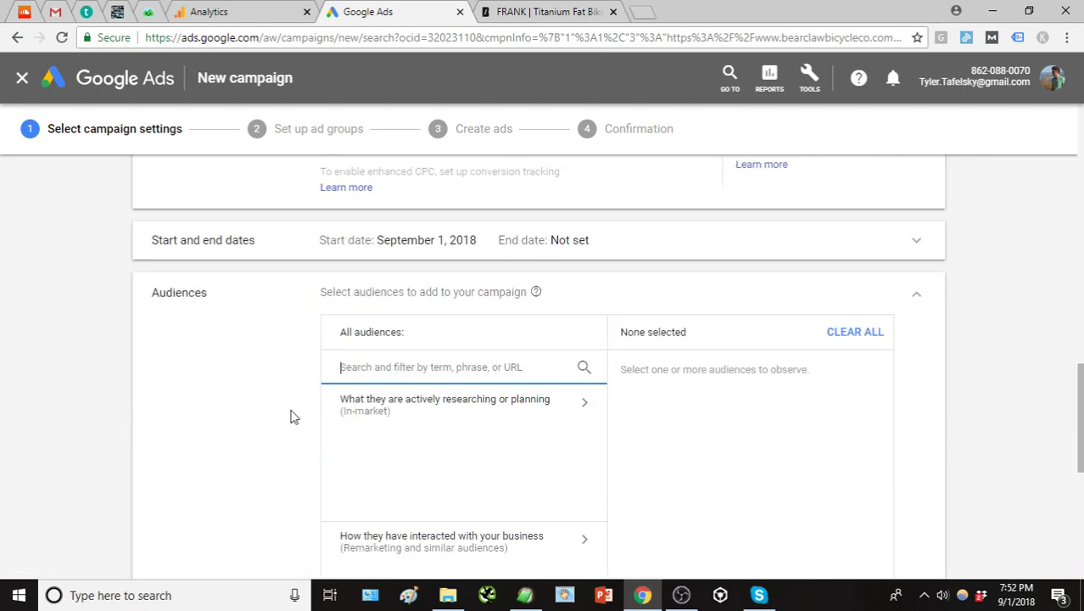
pyautogui.scroll(-1, 309, 413)
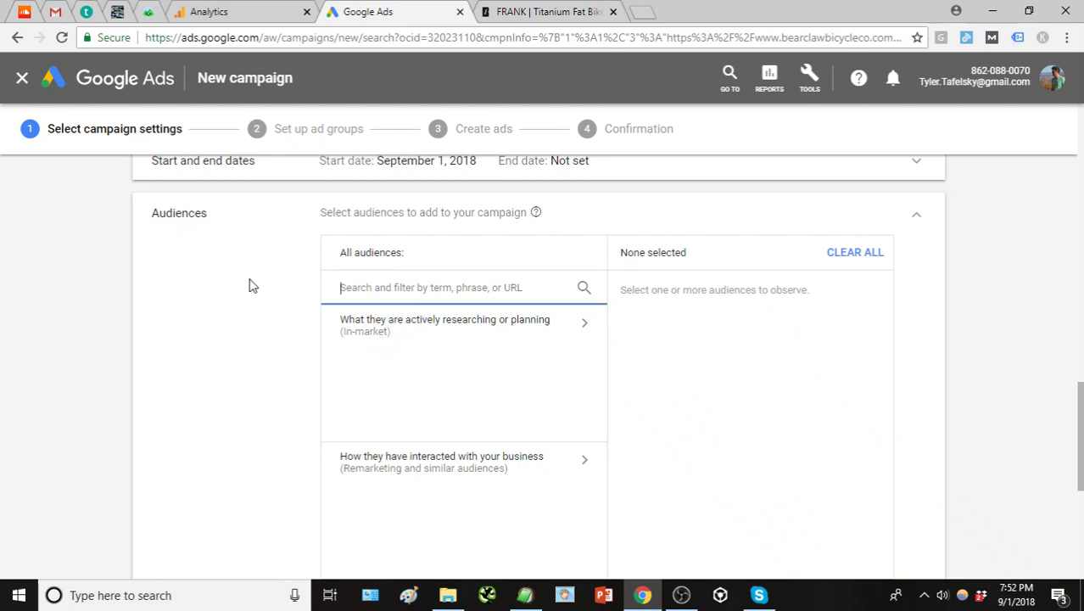
pyautogui.write('bikes')
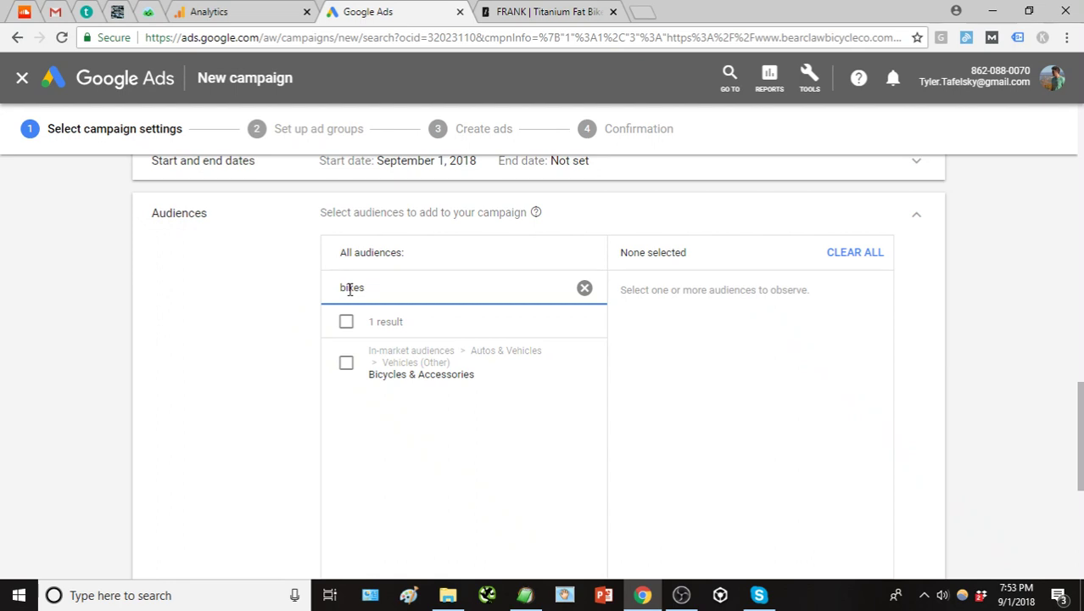
pyautogui.click(584, 289)
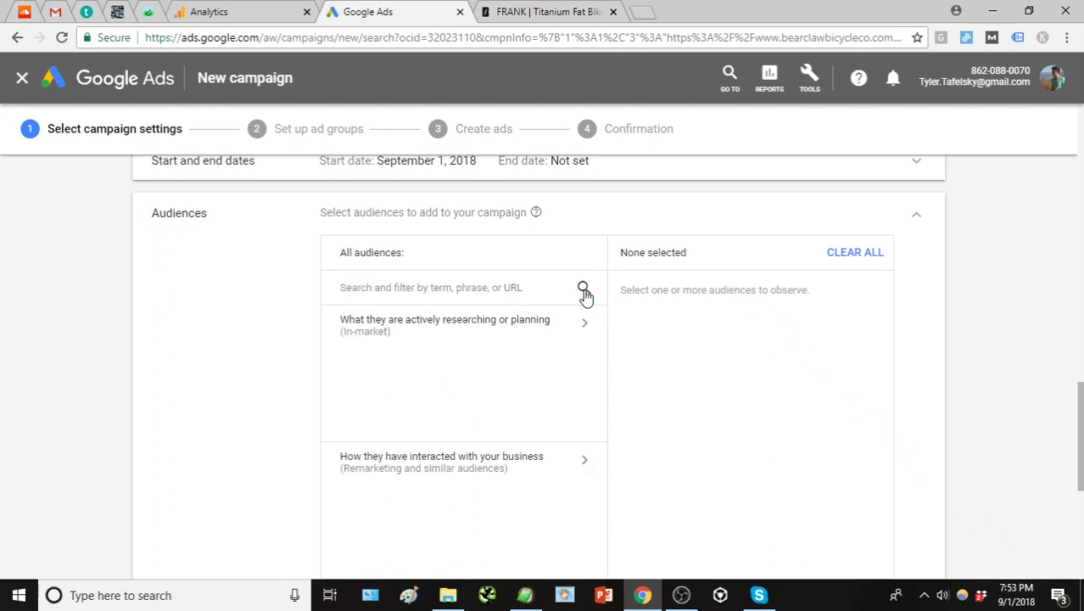
pyautogui.click(917, 217)
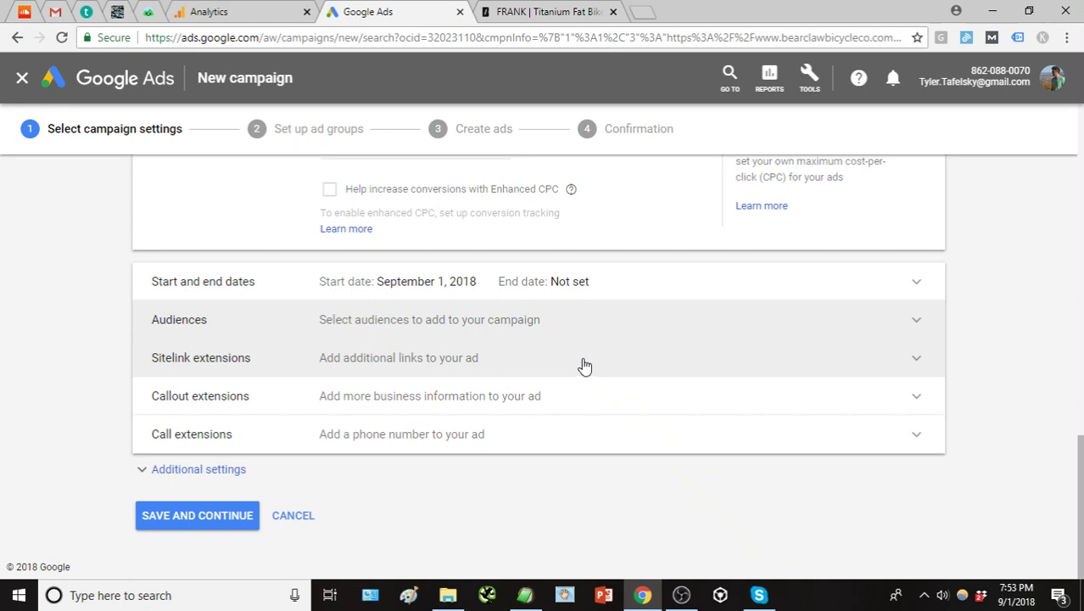
# Open the campaign's call extensions and start adding a new call extension
pyautogui.click(641, 441)
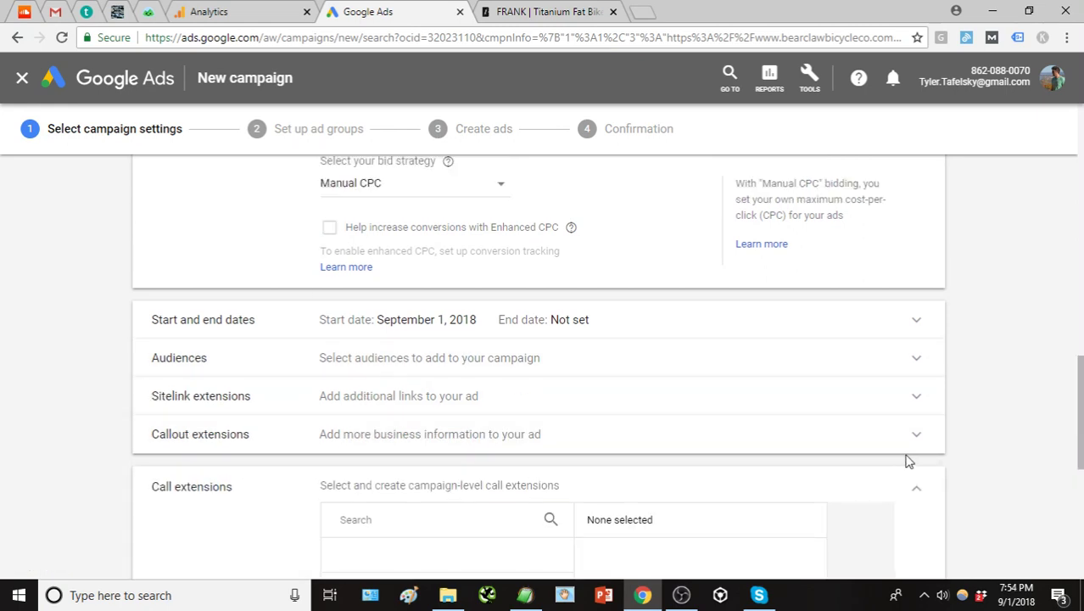
pyautogui.scroll(-5, 979, 465)
pyautogui.click(430, 462)
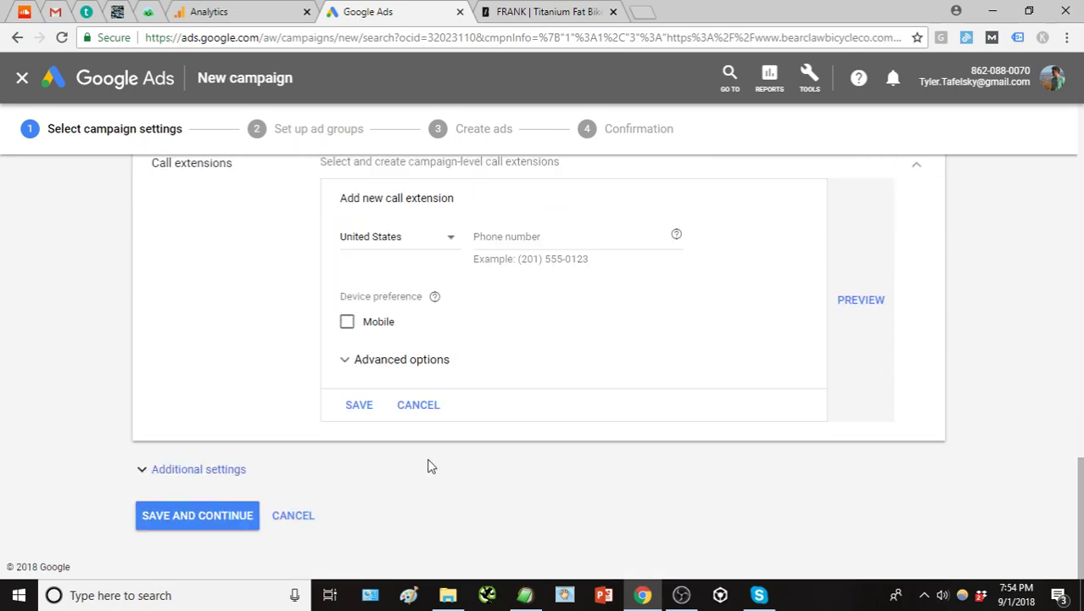
# Copy the business phone number from Branded Ads + Keywords.txt in EditPad Pro and enter it in the Google Ads call extension
pyautogui.click(525, 595)
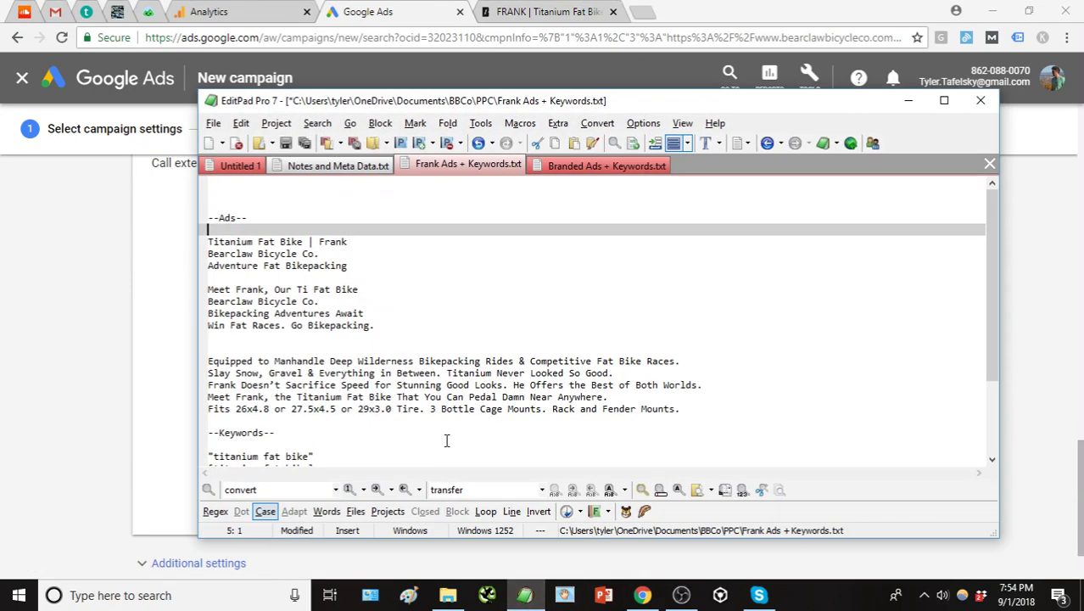
pyautogui.click(550, 166)
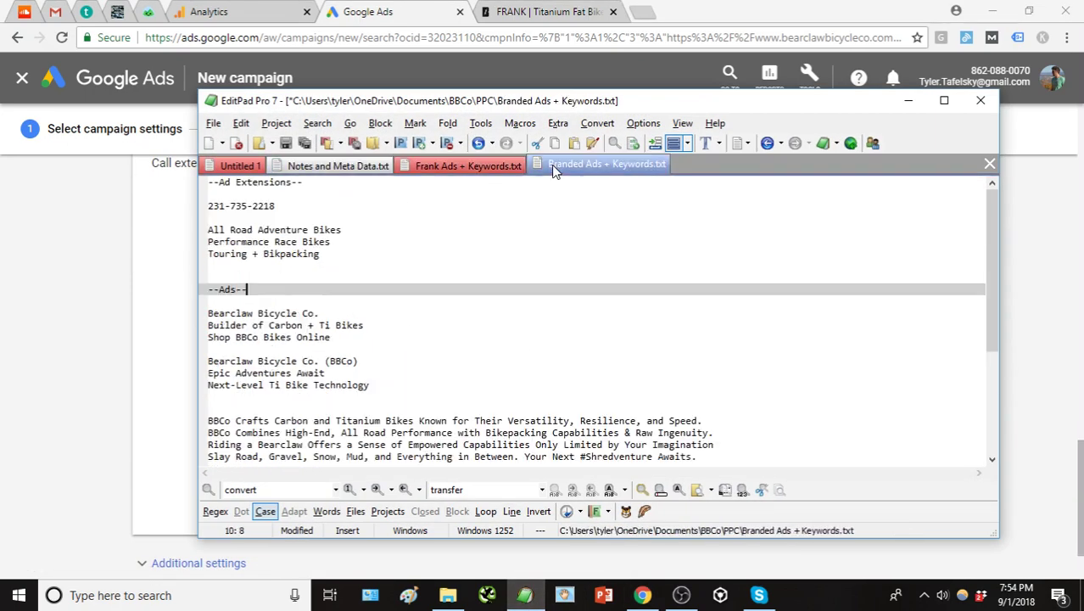
pyautogui.click(319, 206)
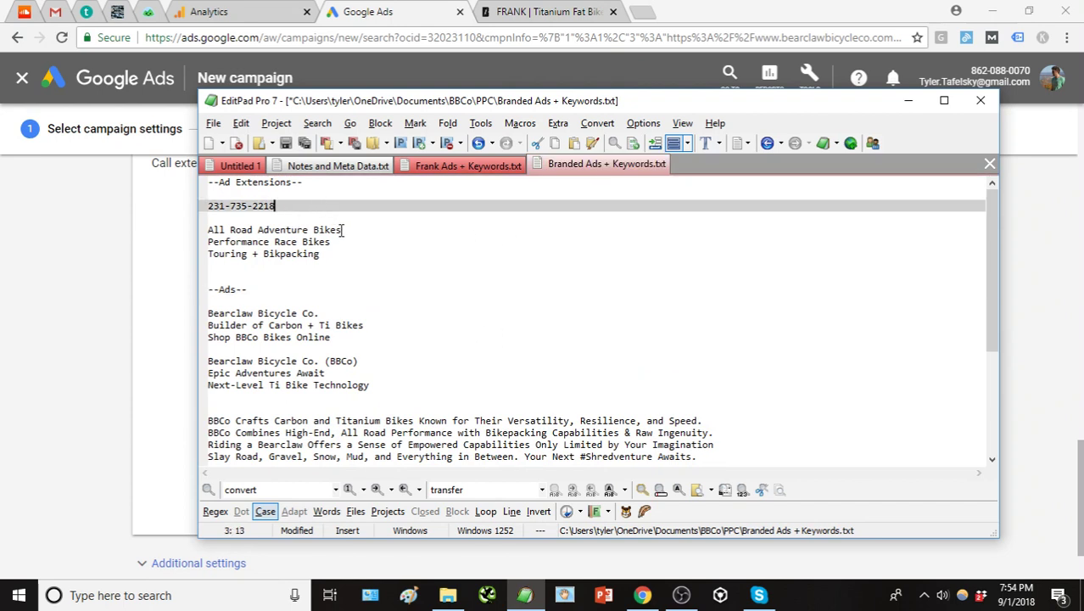
pyautogui.click(98, 294)
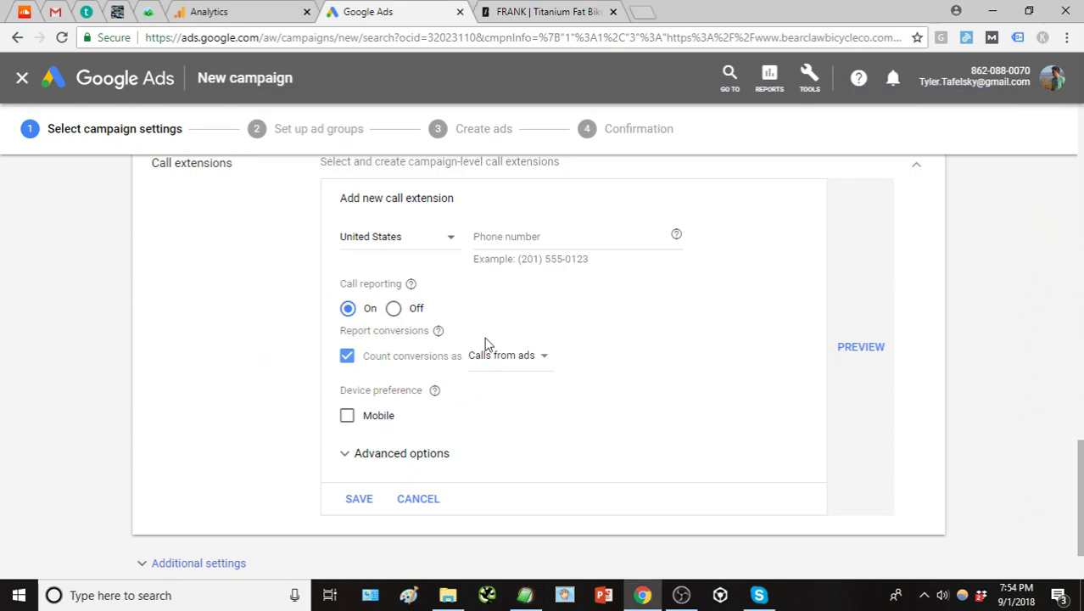
pyautogui.click(523, 241)
pyautogui.click(560, 295)
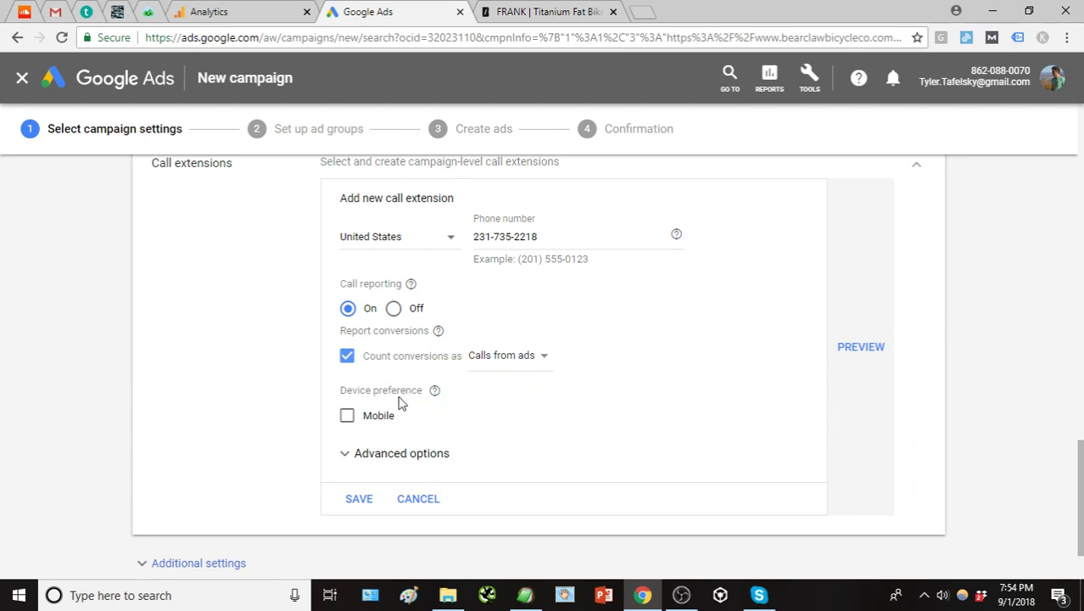
# Set the call extension's device preference to Mobile, save it and close the call extensions section
pyautogui.click(348, 416)
pyautogui.click(359, 499)
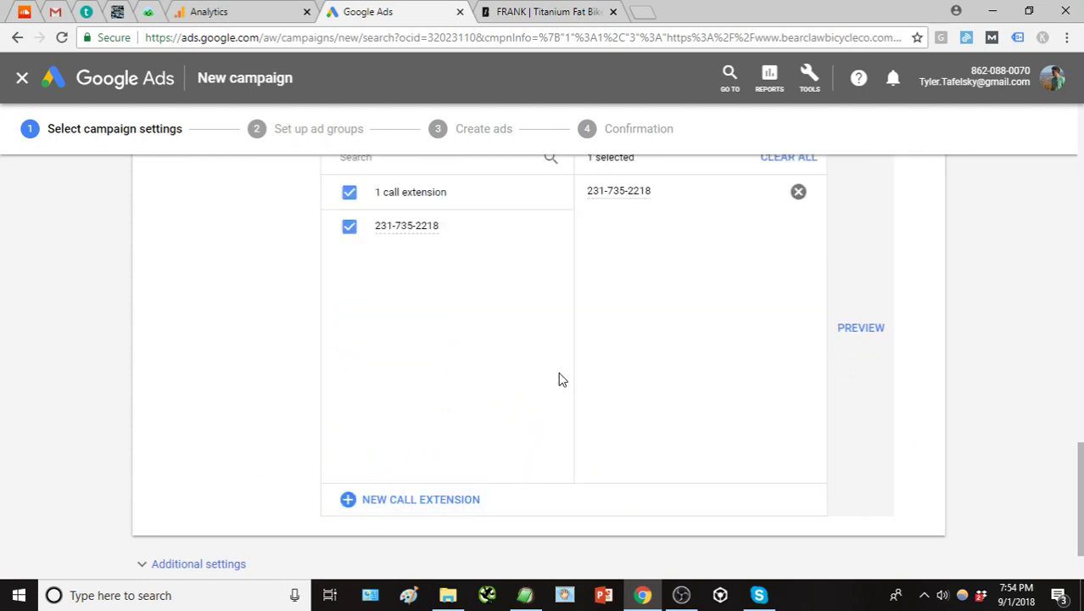
pyautogui.scroll(2, 615, 349)
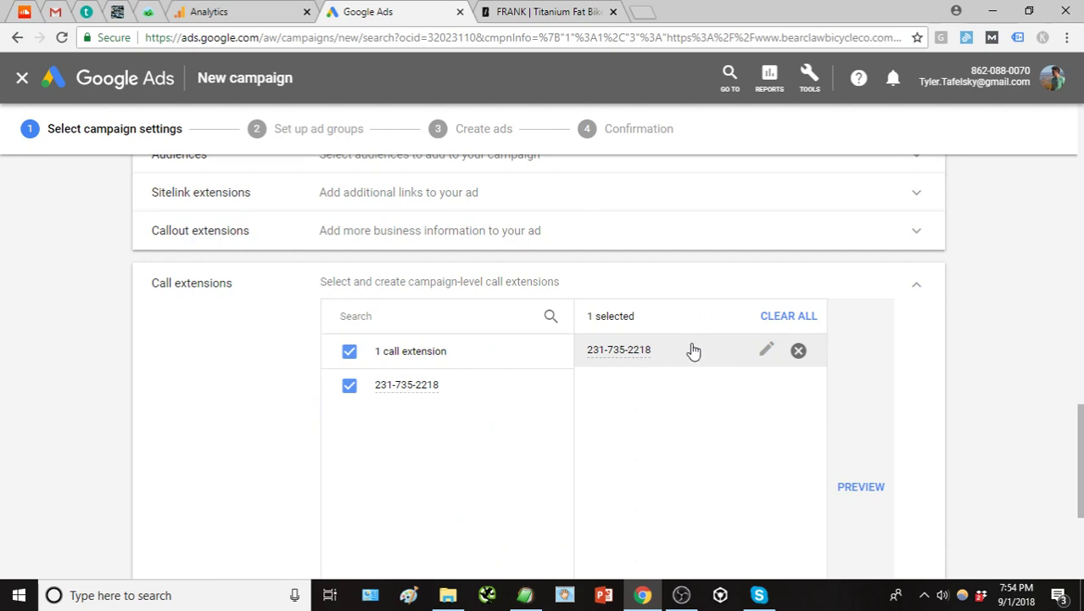
pyautogui.scroll(-3, 184, 429)
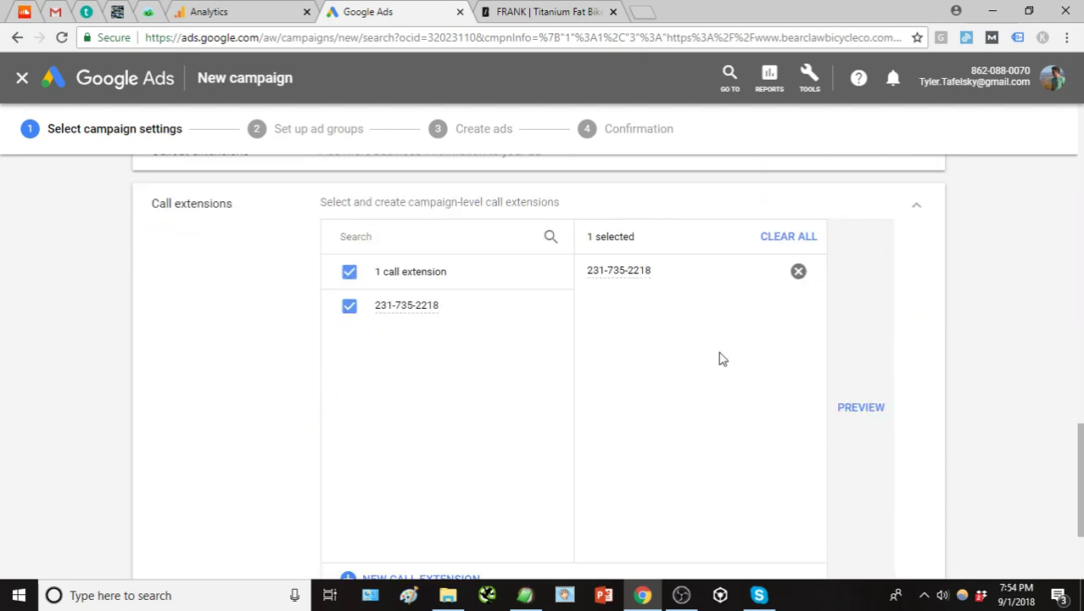
pyautogui.click(920, 208)
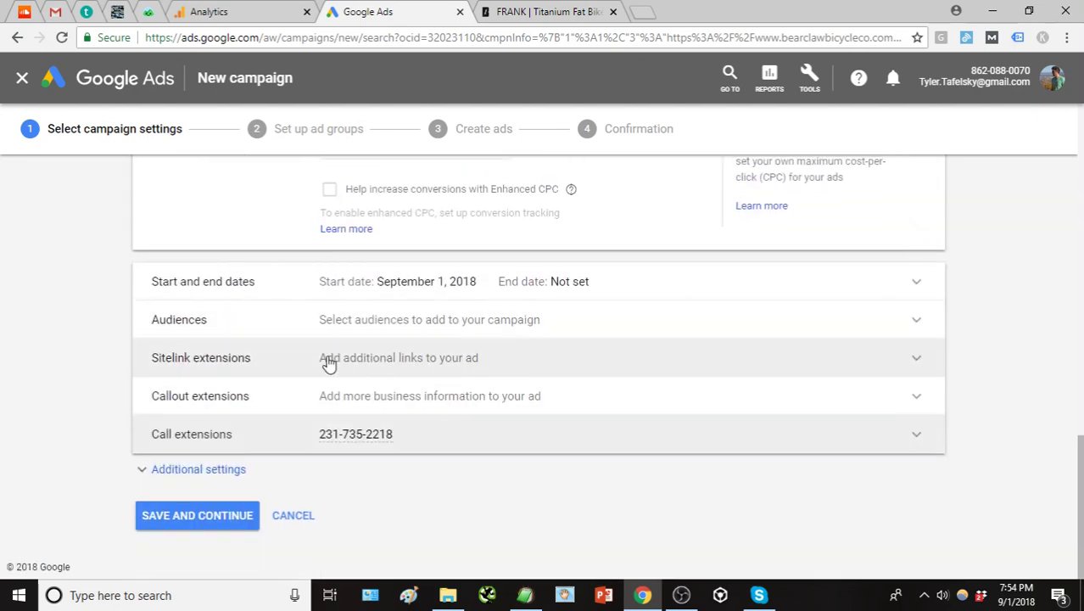
# Open the campaign's sitelink extensions and copy the Thunderhawk page link from the Bearclaw Bicycle Co. website
pyautogui.click(353, 363)
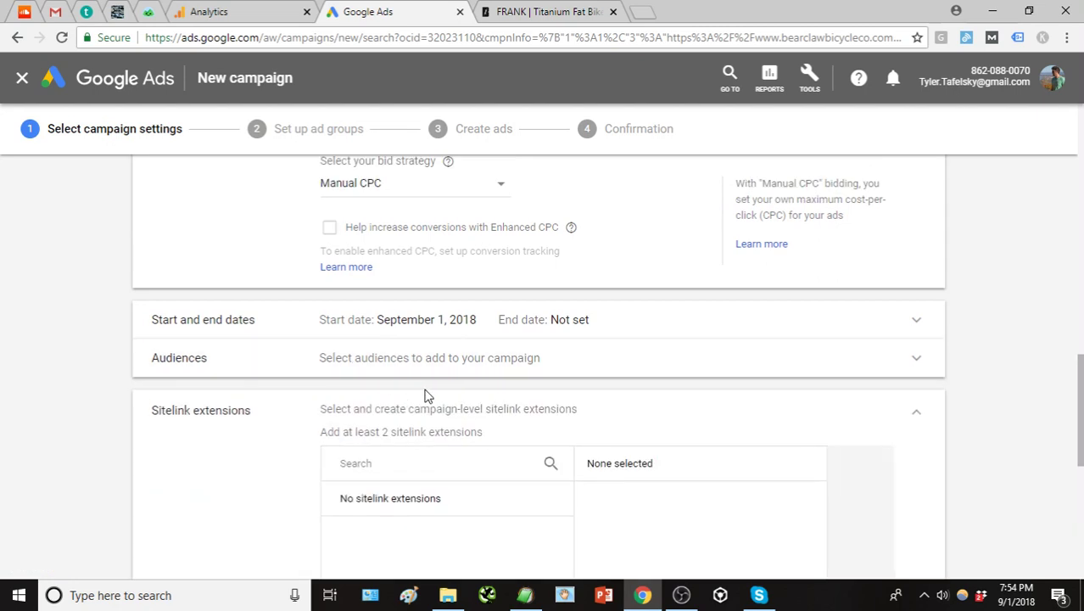
pyautogui.scroll(-1, 256, 390)
pyautogui.scroll(-2, 263, 366)
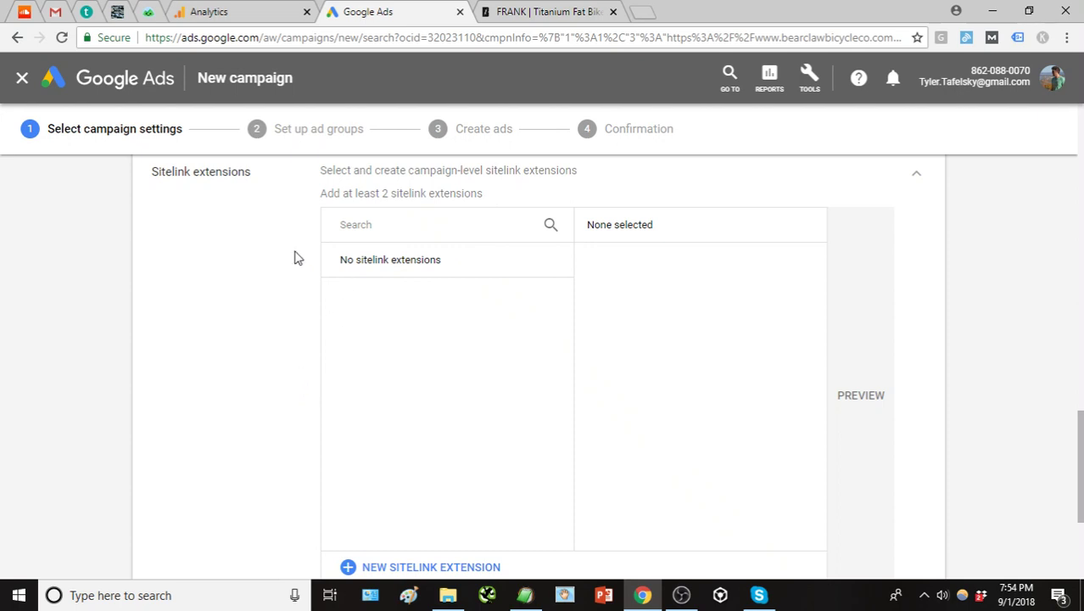
pyautogui.scroll(-1, 294, 258)
pyautogui.scroll(1, 294, 256)
pyautogui.click(524, 10)
pyautogui.moveTo(612, 73)
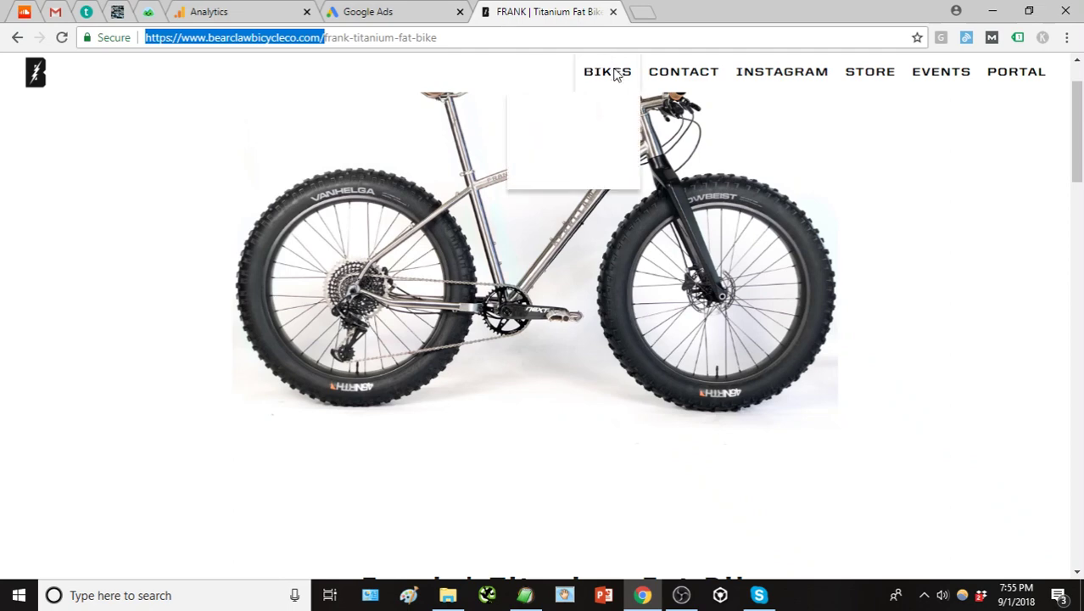
pyautogui.rightClick(606, 102)
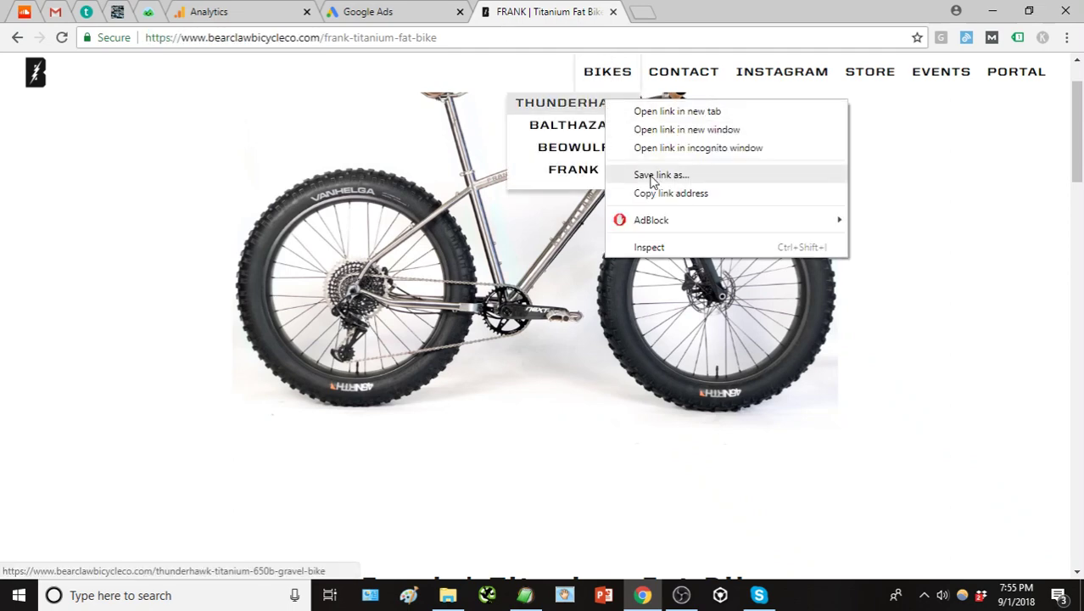
pyautogui.click(667, 193)
# Start a new sitelink extension in Google Ads with the copied Thunderhawk page link as its final URL
pyautogui.click(399, 10)
pyautogui.scroll(-1, 450, 339)
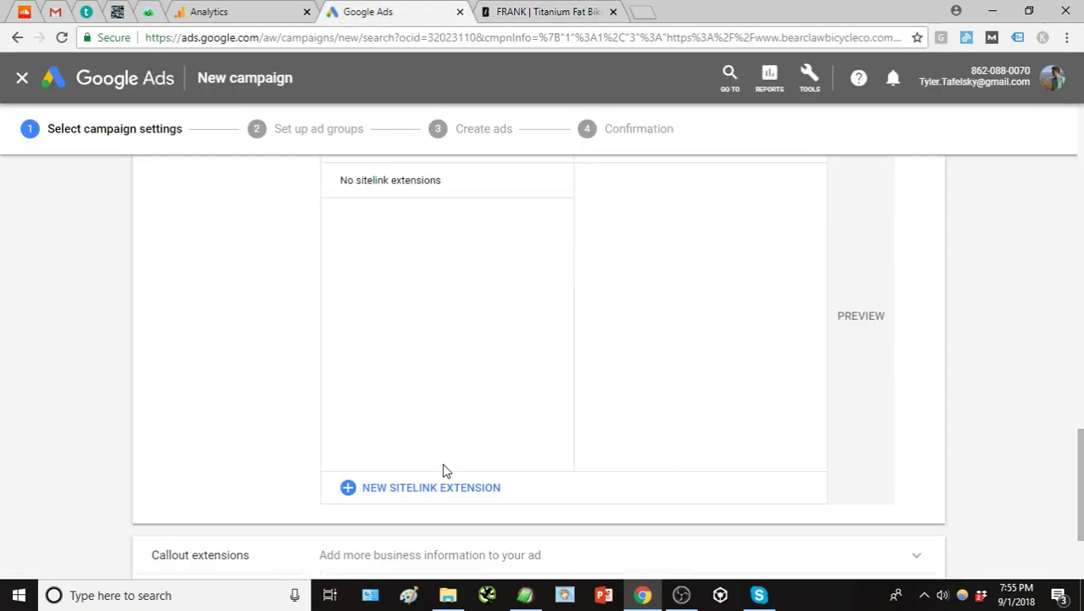
pyautogui.click(439, 488)
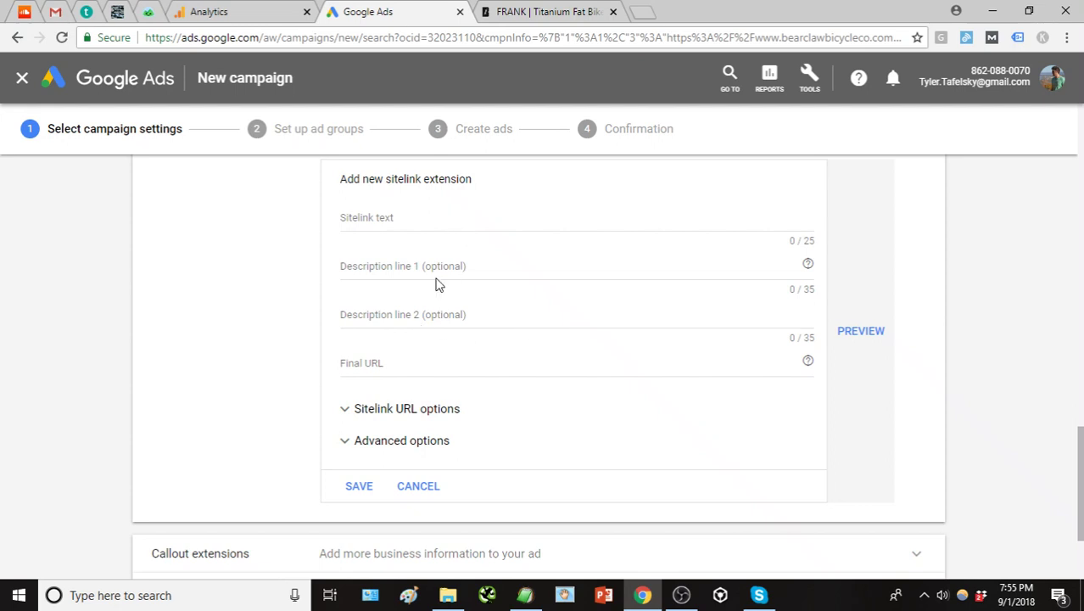
pyautogui.click(419, 356)
pyautogui.hotkey('ctrl', 'v')
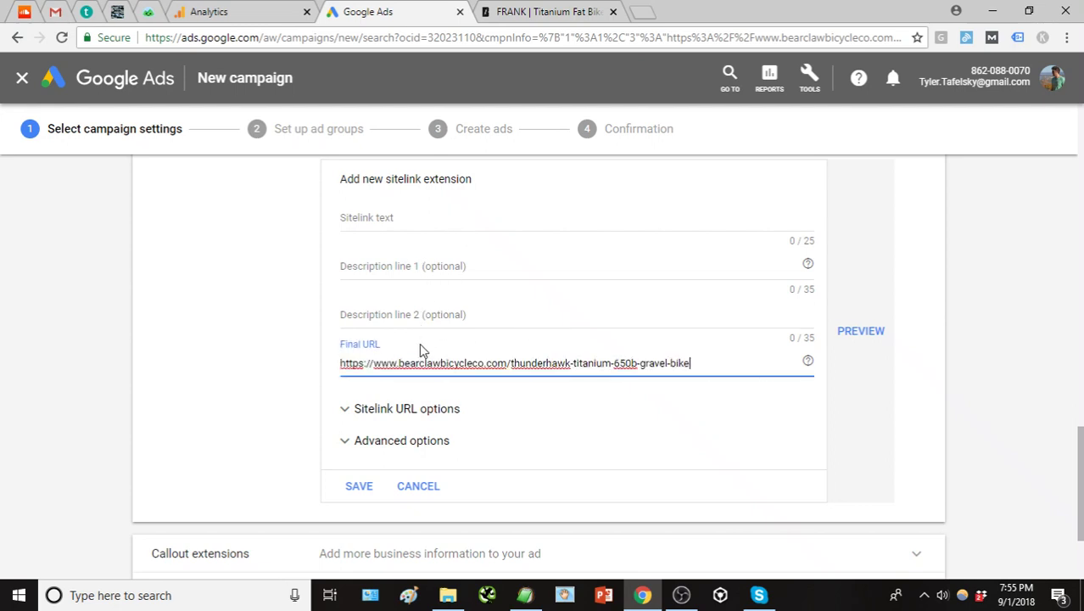
# Set the sitelink text to "Thunderhawk Gravel Bike" and save the sitelink extension
pyautogui.click(432, 218)
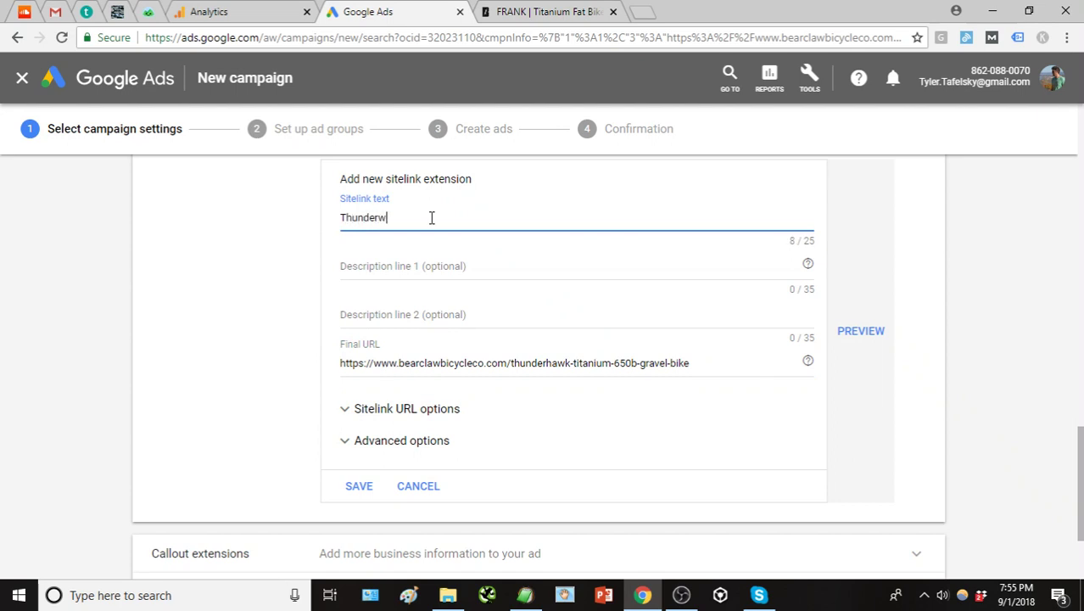
pyautogui.write('Thunderhawk')
pyautogui.write('Ti Gravel Bike')
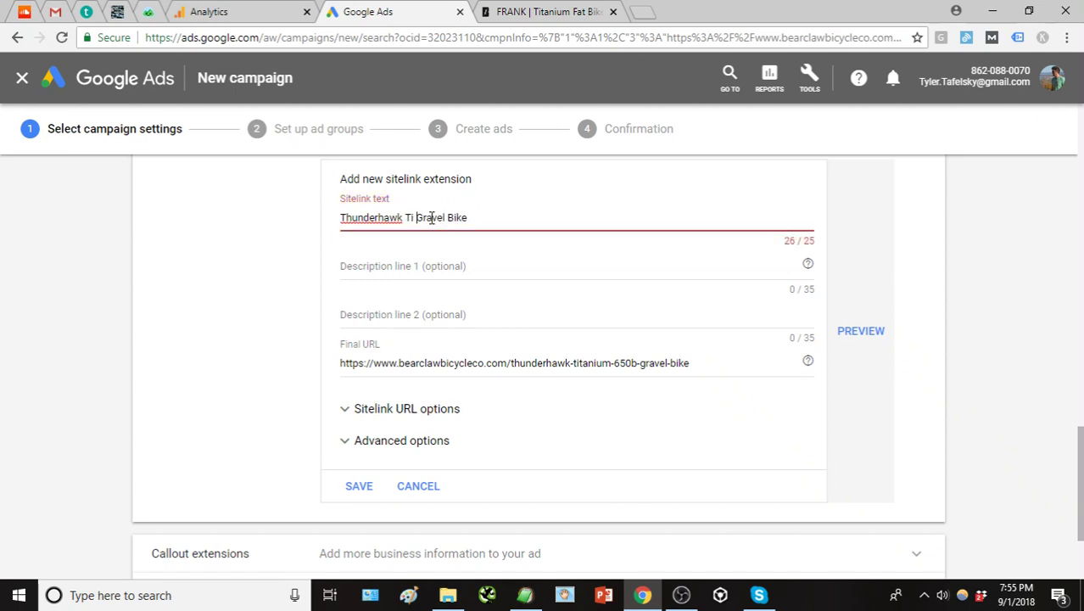
pyautogui.press('BackSpace')
pyautogui.press('BackSpace')
pyautogui.press('BackSpace')
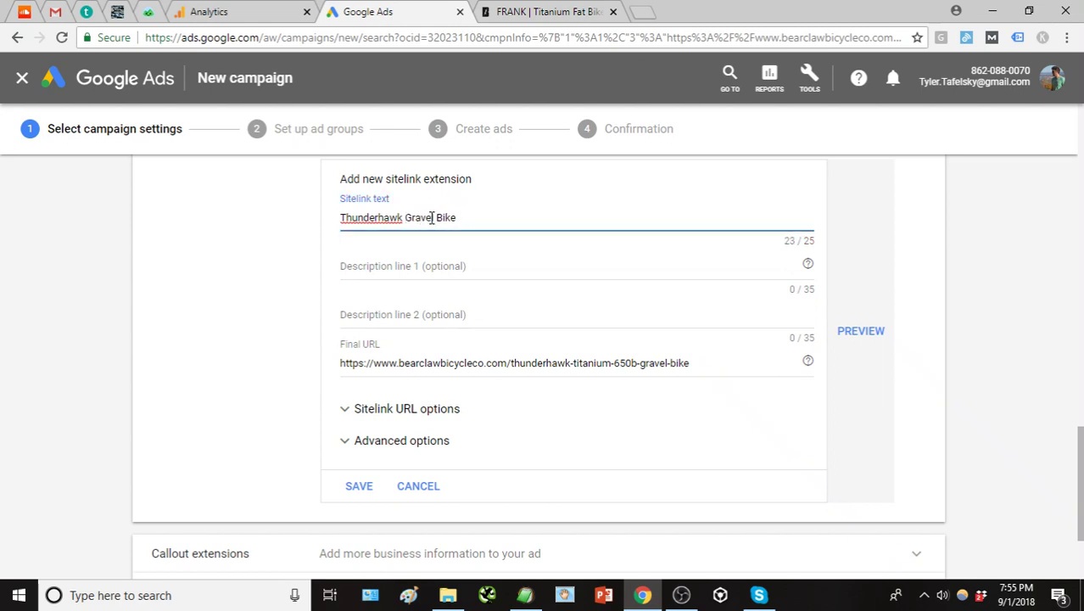
pyautogui.click(219, 321)
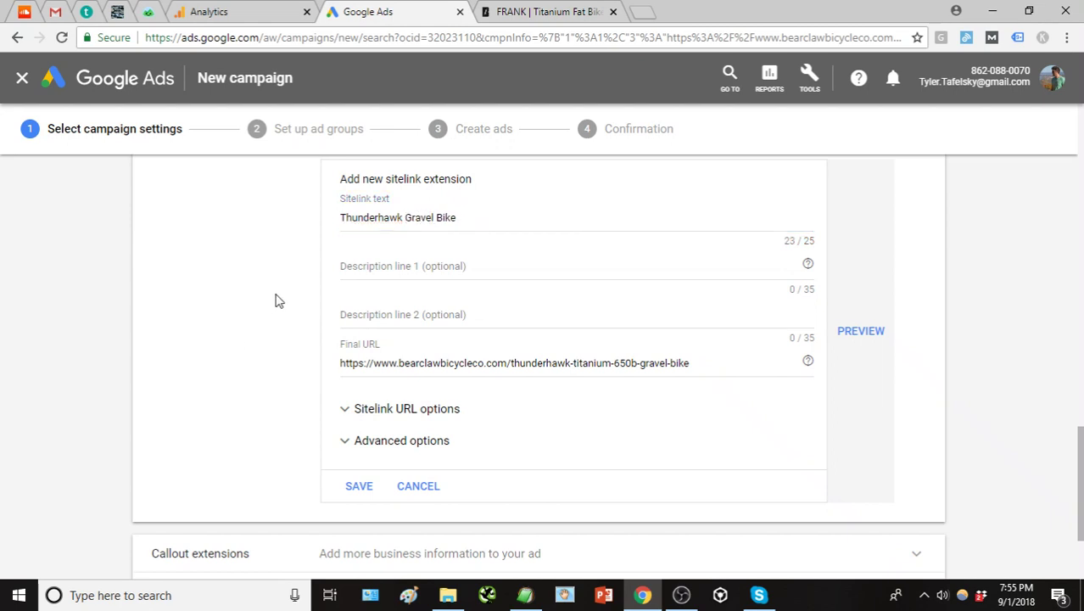
pyautogui.click(362, 487)
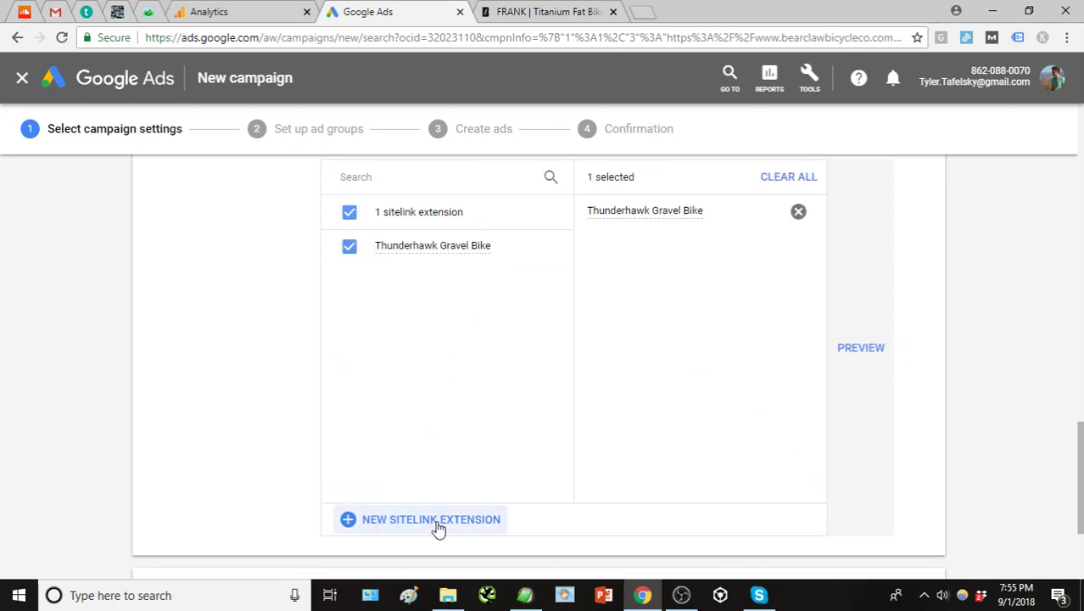
# Start a second sitelink extension and enter the Balthazar page link copied from the Bearclaw website as its final URL
pyautogui.click(438, 526)
pyautogui.click(578, 12)
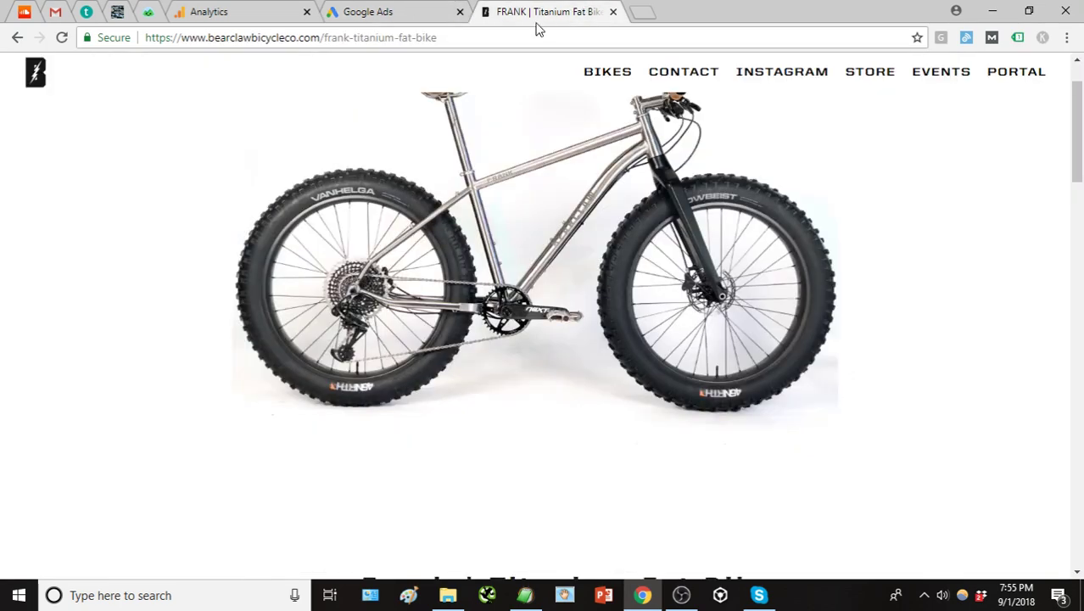
pyautogui.moveTo(593, 76)
pyautogui.rightClick(592, 123)
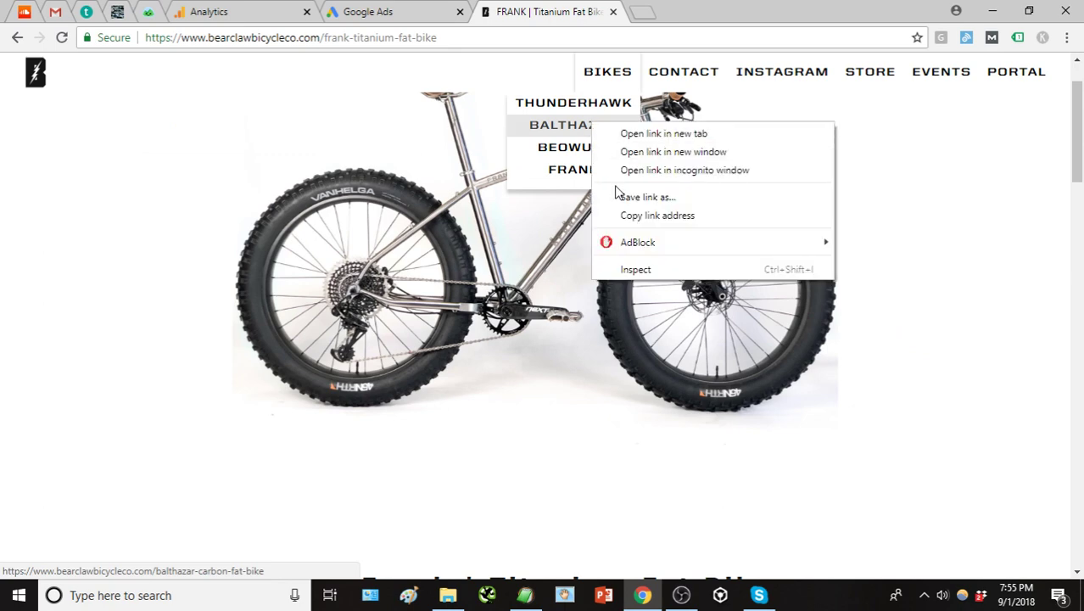
pyautogui.click(657, 216)
pyautogui.click(373, 12)
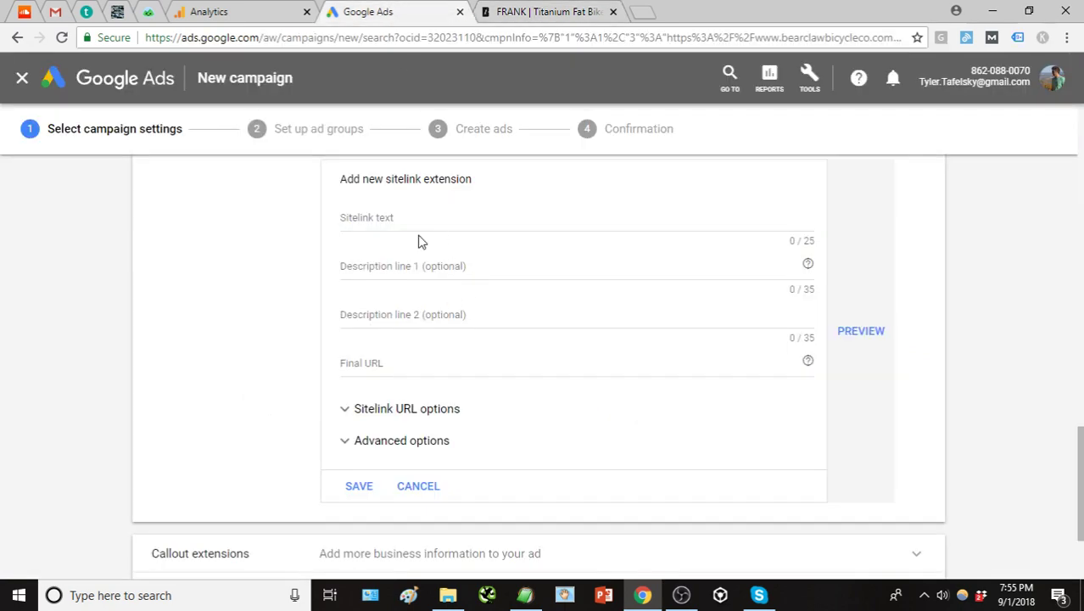
pyautogui.click(426, 364)
pyautogui.hotkey('ctrl', 'v')
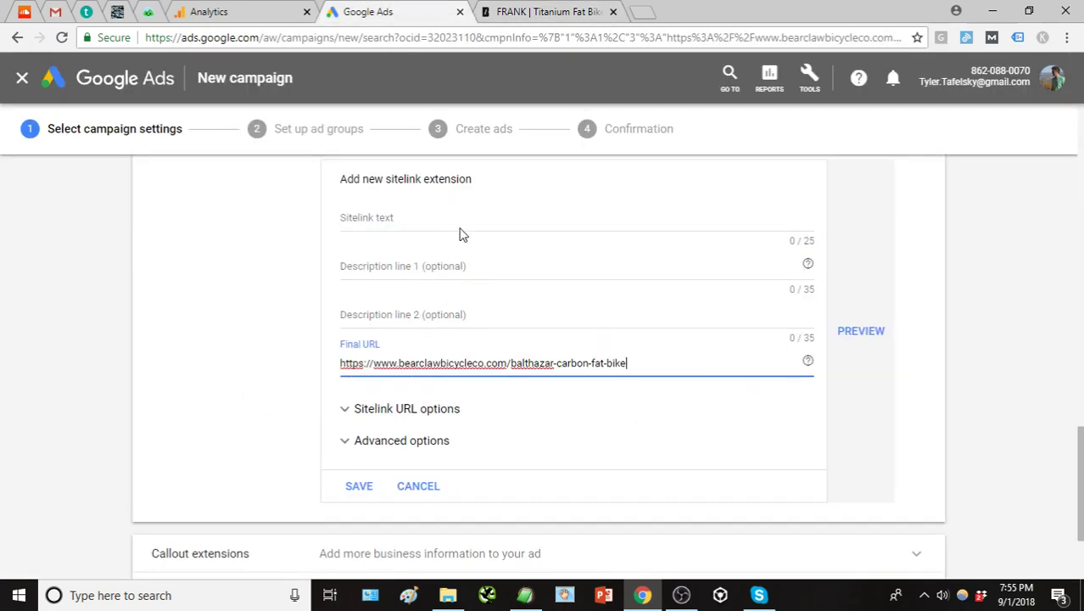
# Set the sitelink text to "Balthazar Carbon Fat Bike" and save the sitelink extension
pyautogui.doubleClick(533, 363)
pyautogui.click(412, 219)
pyautogui.hotkey('ctrl', 'v')
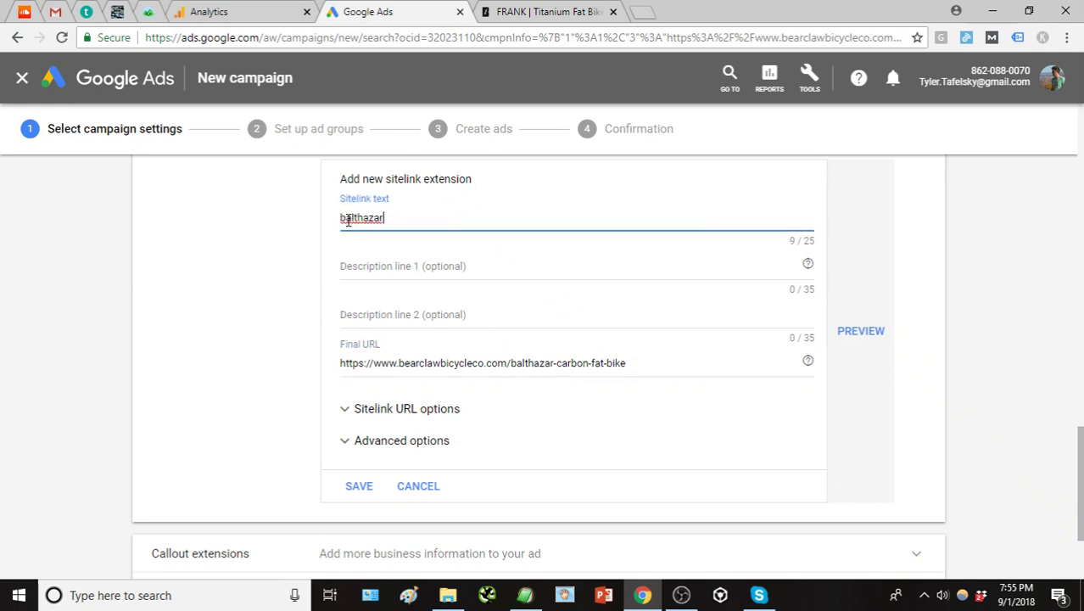
pyautogui.moveTo(347, 220); pyautogui.dragTo(336, 227)
pyautogui.write('B')
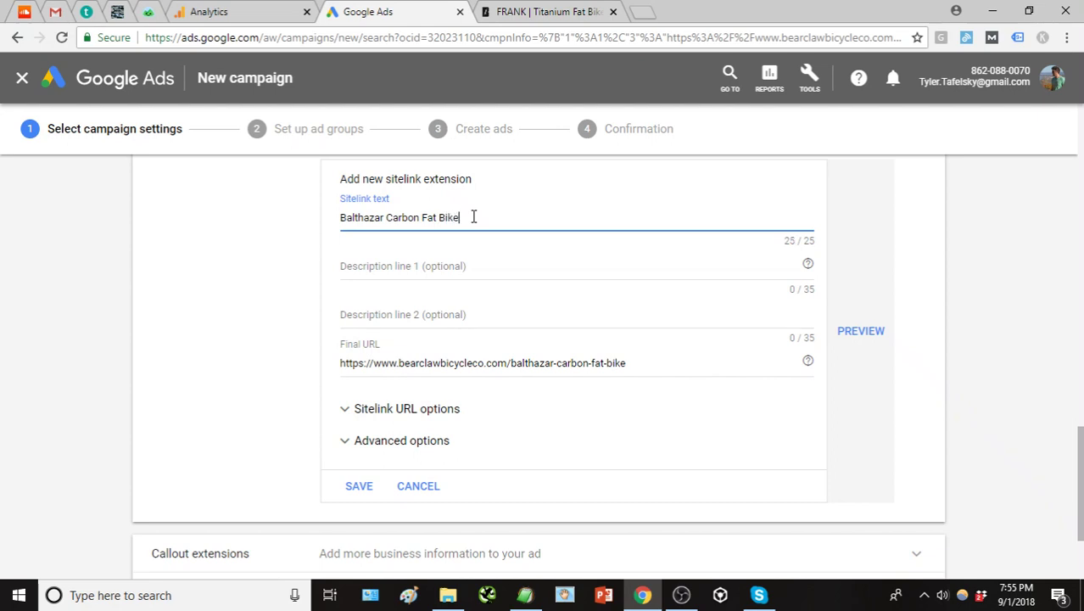
pyautogui.click(357, 485)
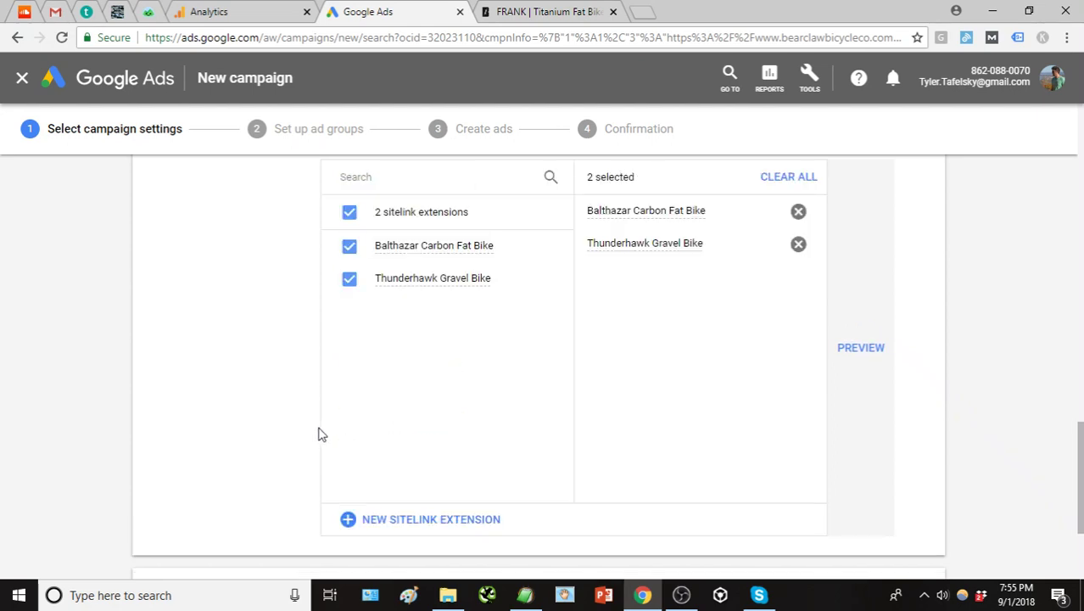
# Start a third sitelink extension and enter the Beowulf page link copied from the Bearclaw website as its final URL
pyautogui.click(371, 519)
pyautogui.click(519, 12)
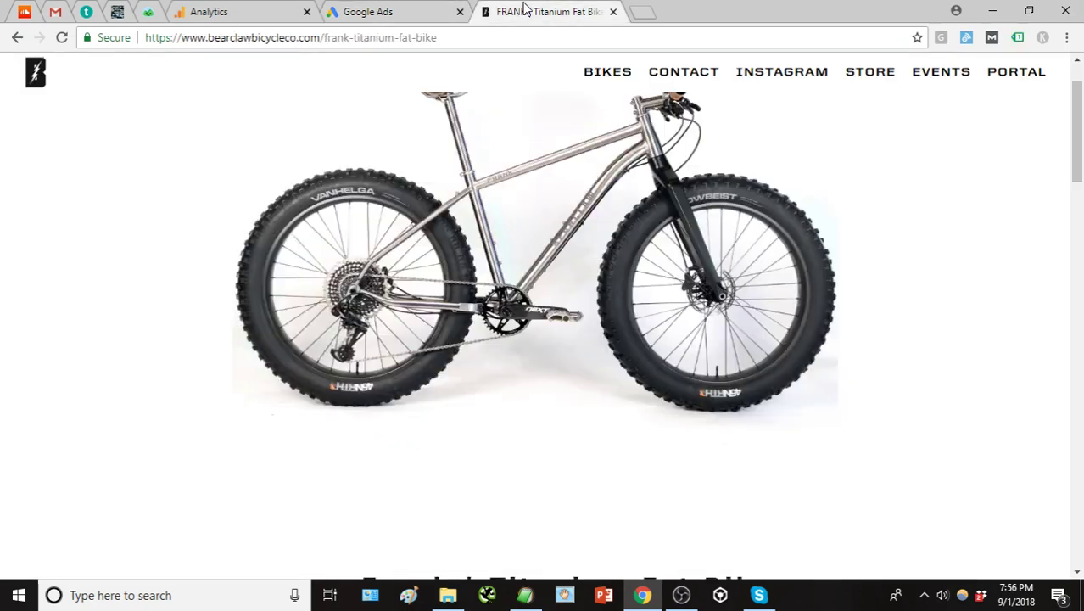
pyautogui.moveTo(624, 72)
pyautogui.rightClick(589, 158)
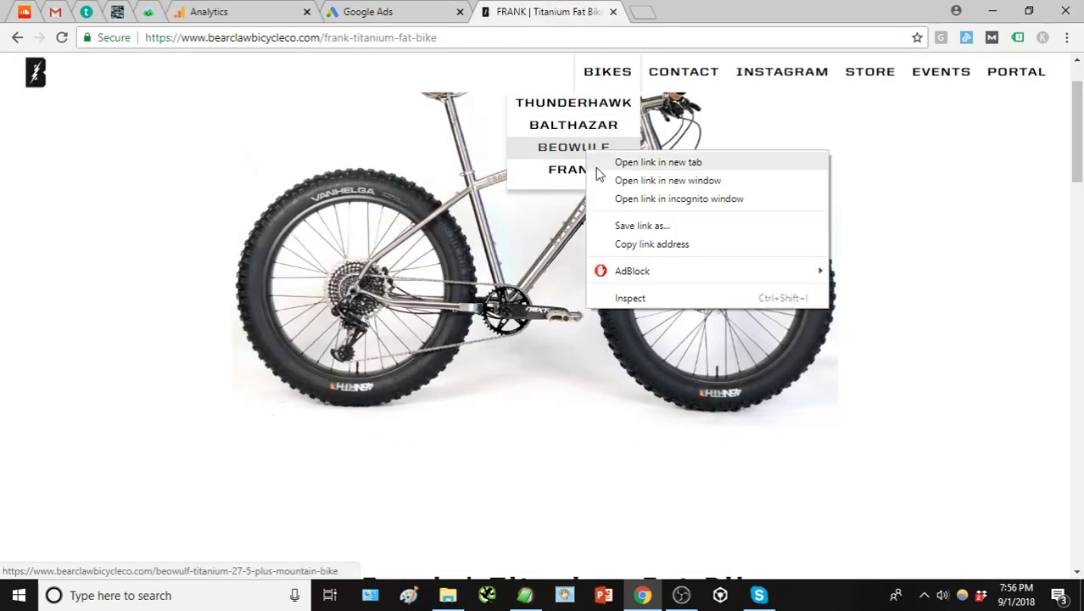
pyautogui.click(630, 242)
pyautogui.click(421, 10)
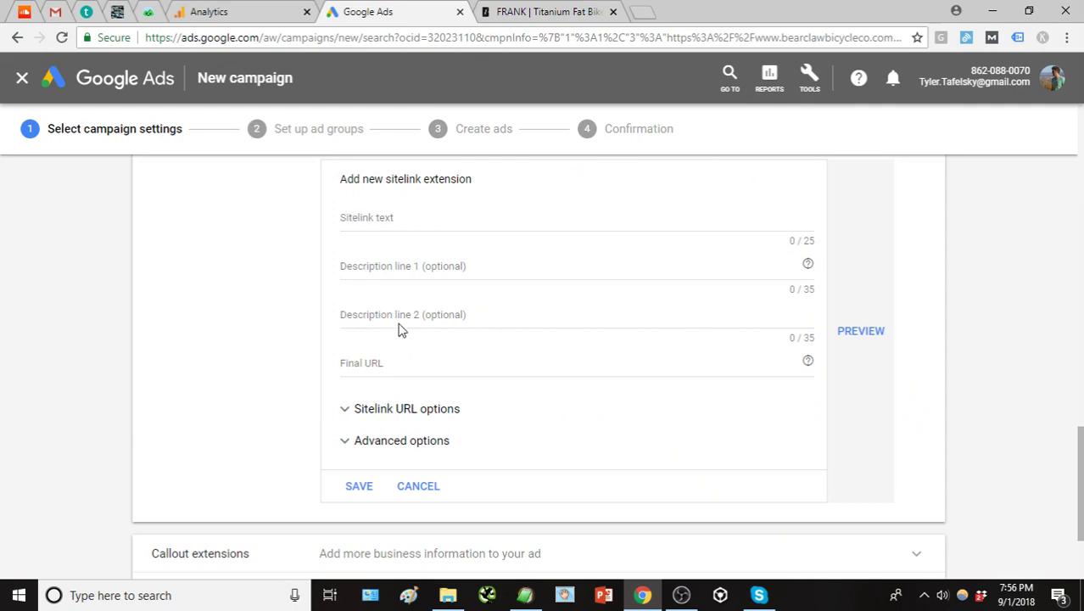
pyautogui.click(407, 364)
pyautogui.hotkey('ctrl', 'v')
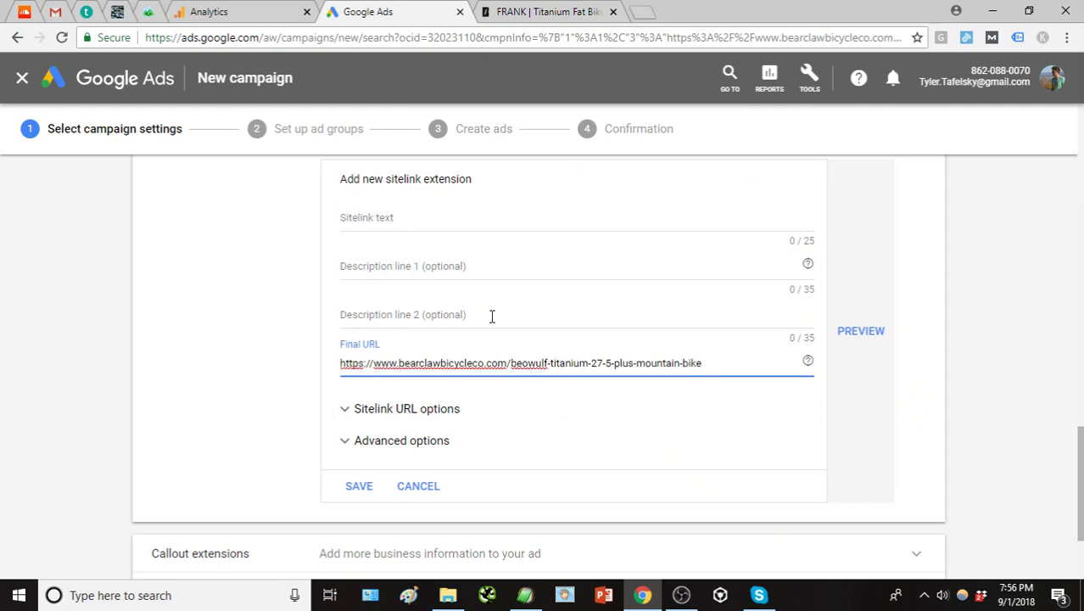
# Set the sitelink text to "Beowulf Ti Mountain Bike" with the spelling corrected, and save the sitelink extension
pyautogui.click(394, 223)
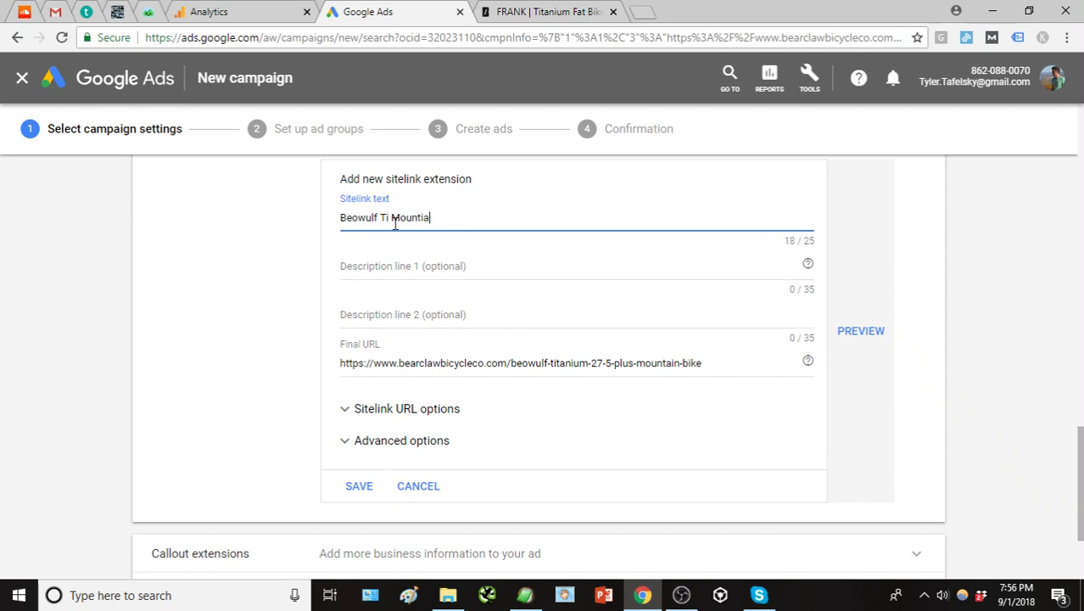
pyautogui.write('n Bike')
pyautogui.rightClick(401, 219)
pyautogui.click(428, 230)
pyautogui.click(475, 227)
pyautogui.click(359, 485)
# Copy the Frank page's URL from the Bearclaw website and enter it as the final URL of a fourth sitelink extension
pyautogui.click(581, 11)
pyautogui.moveTo(603, 91)
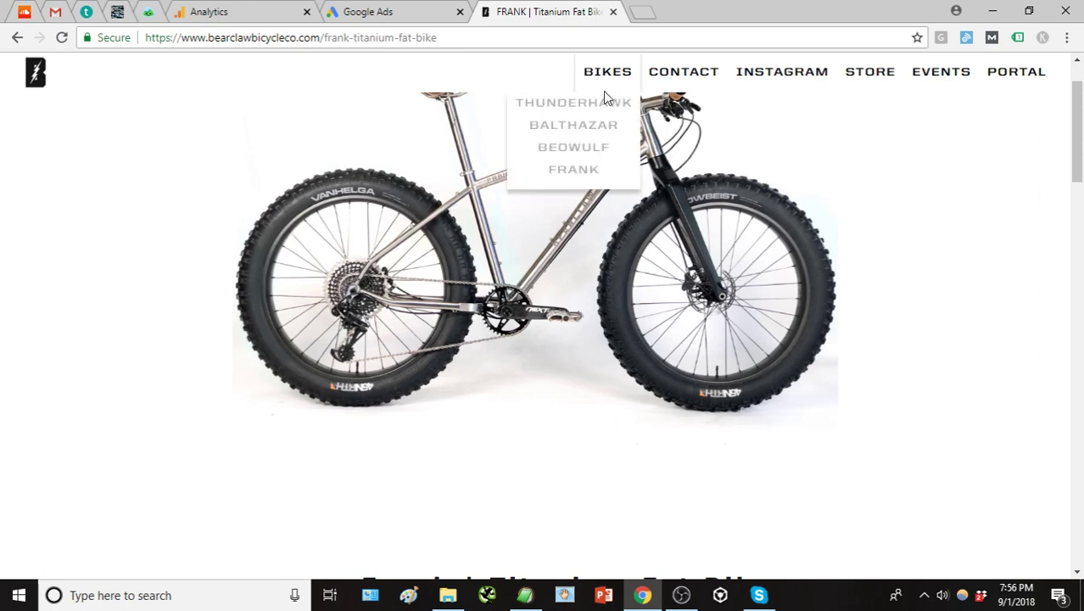
pyautogui.rightClick(582, 171)
pyautogui.click(661, 267)
pyautogui.click(438, 35)
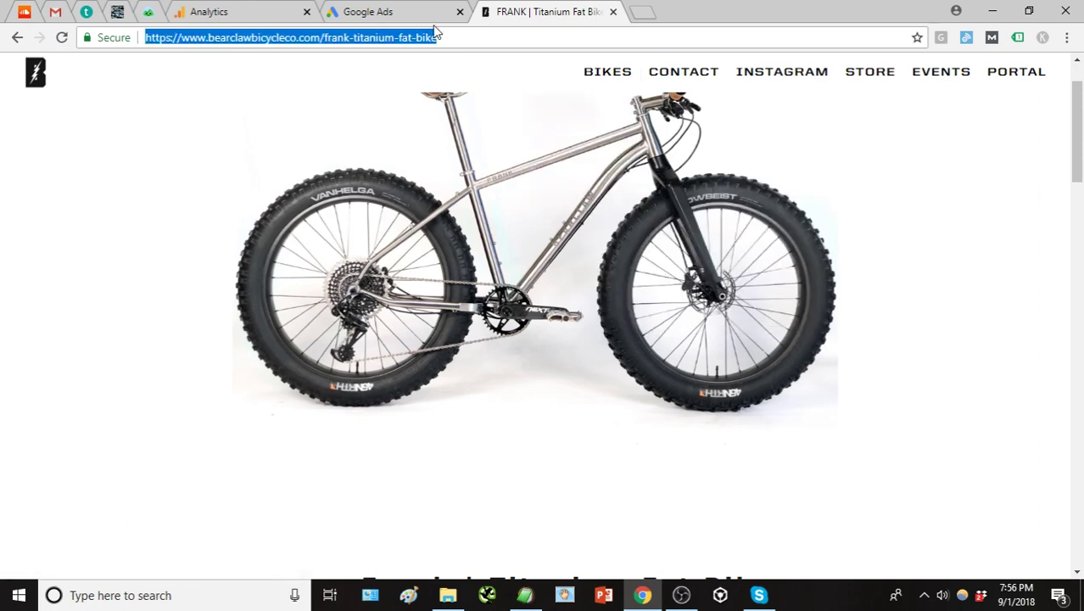
pyautogui.click(390, 12)
pyautogui.click(433, 521)
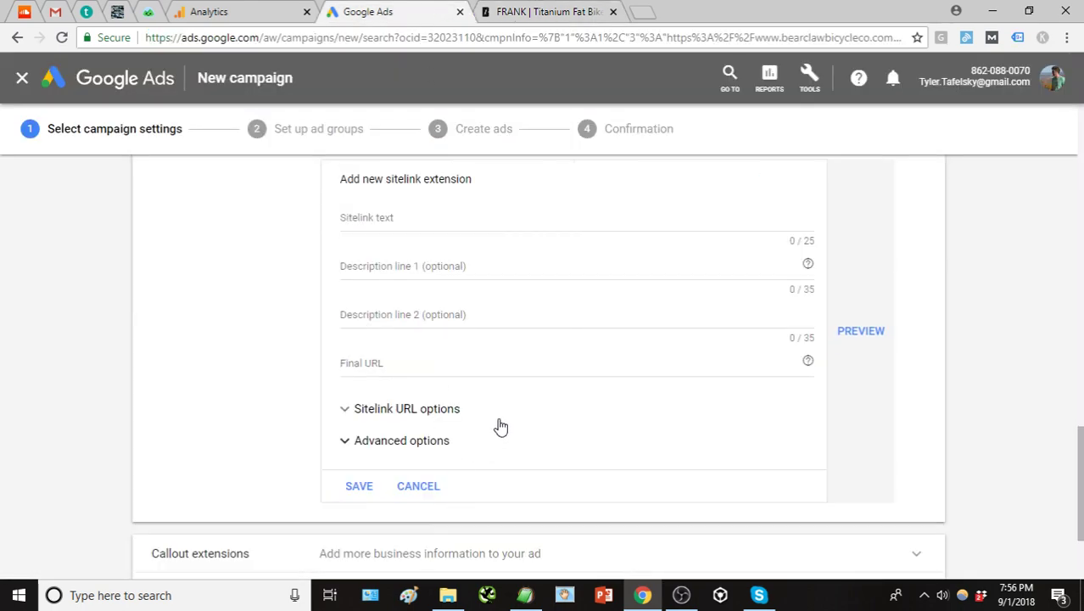
pyautogui.click(418, 222)
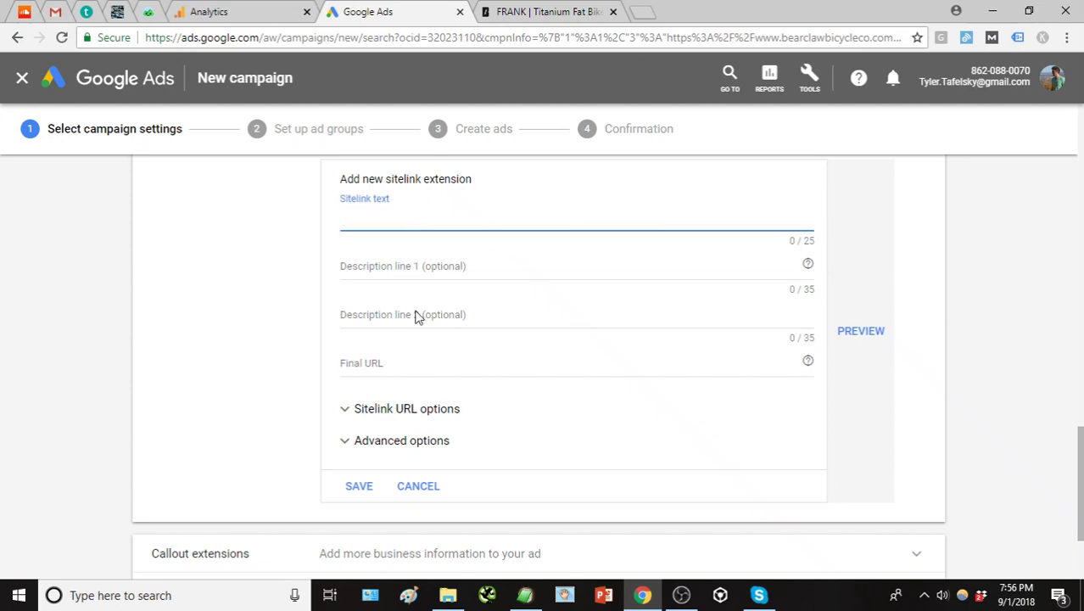
pyautogui.click(413, 363)
pyautogui.hotkey('ctrl', 'v')
# Set the sitelink text to "Frank Titanium Fat Bike" and save the sitelink extension
pyautogui.click(402, 217)
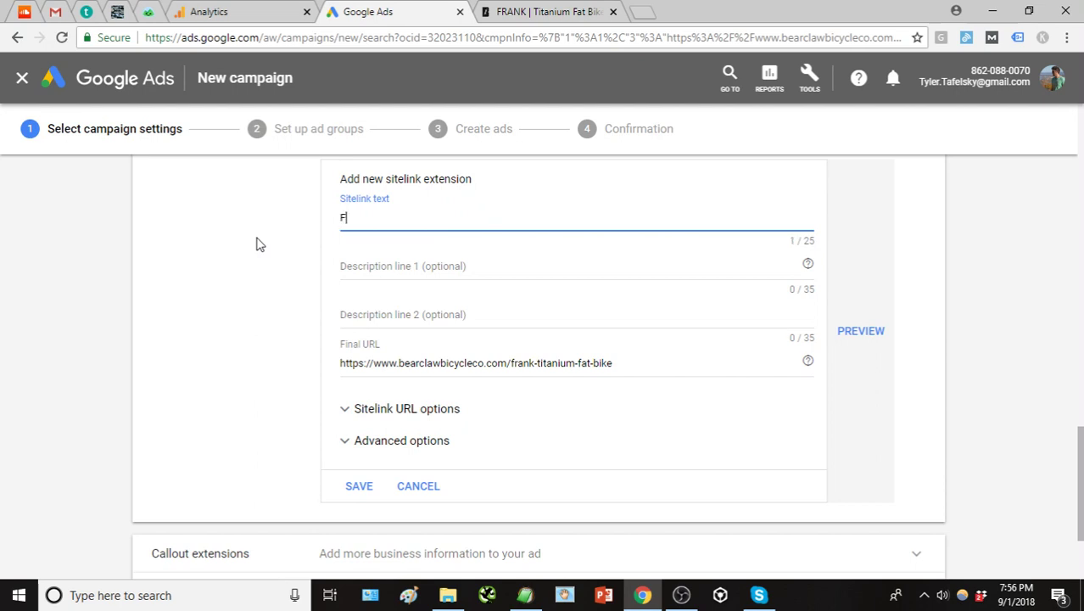
pyautogui.write('Frank Titanium Fat Bike')
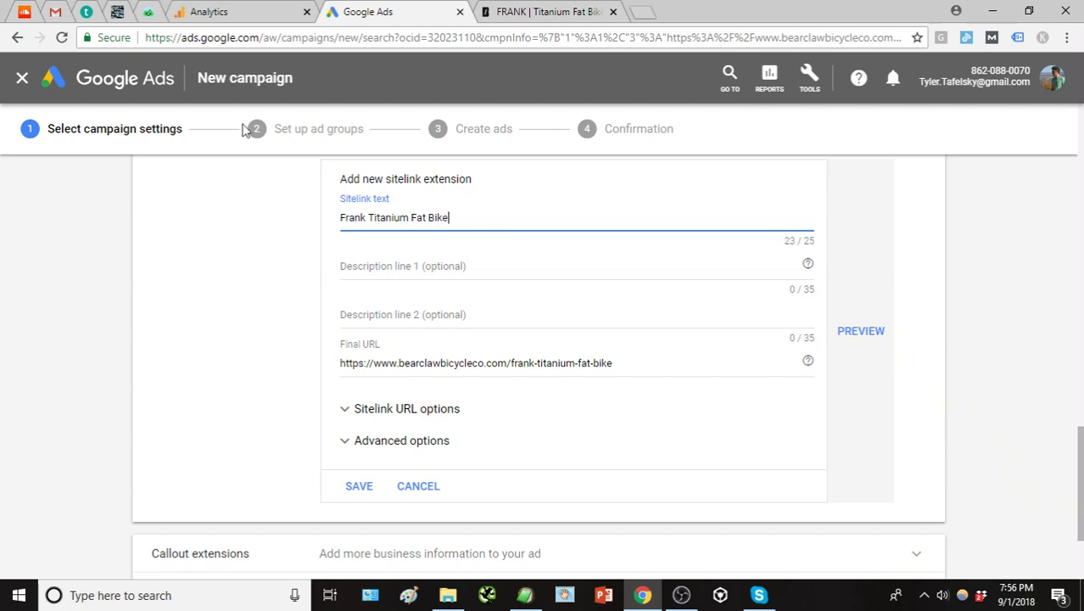
pyautogui.click(358, 492)
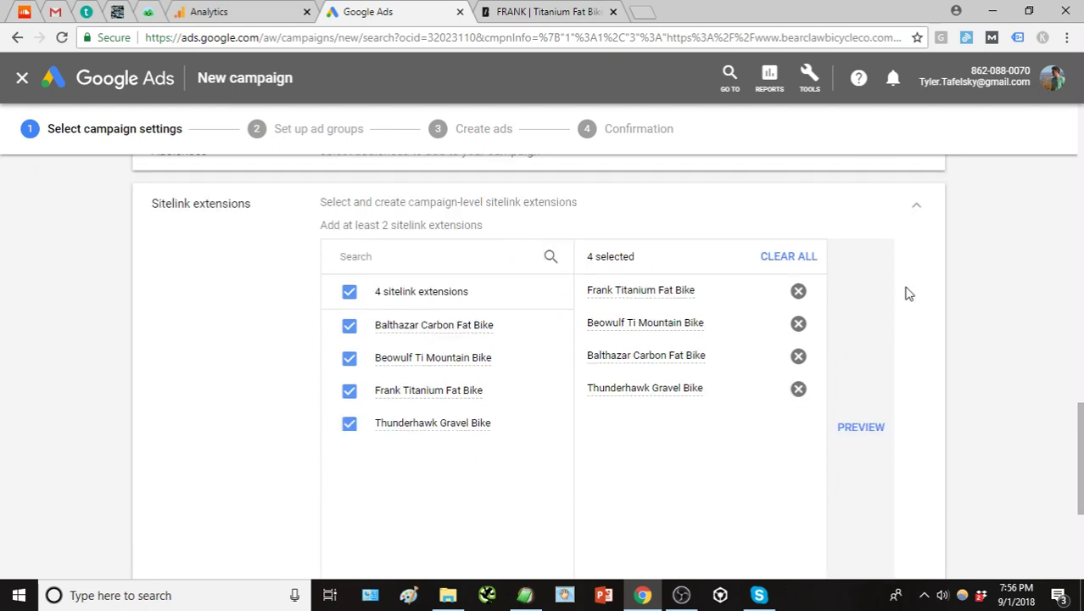
# Collapse the finished sitelink extensions and open the campaign's callout extensions for editing
pyautogui.click(919, 209)
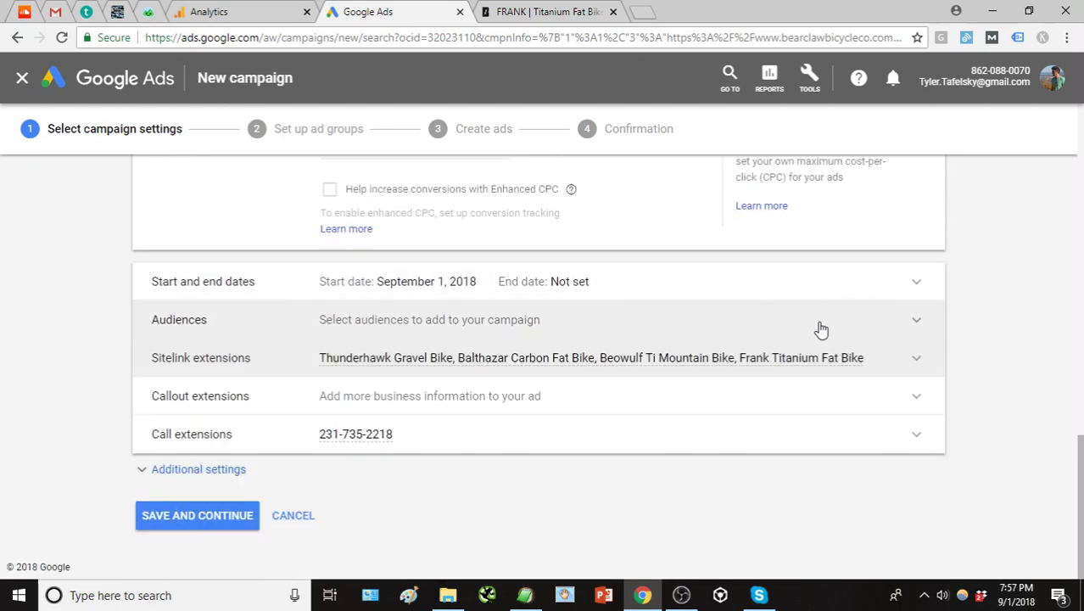
pyautogui.click(537, 395)
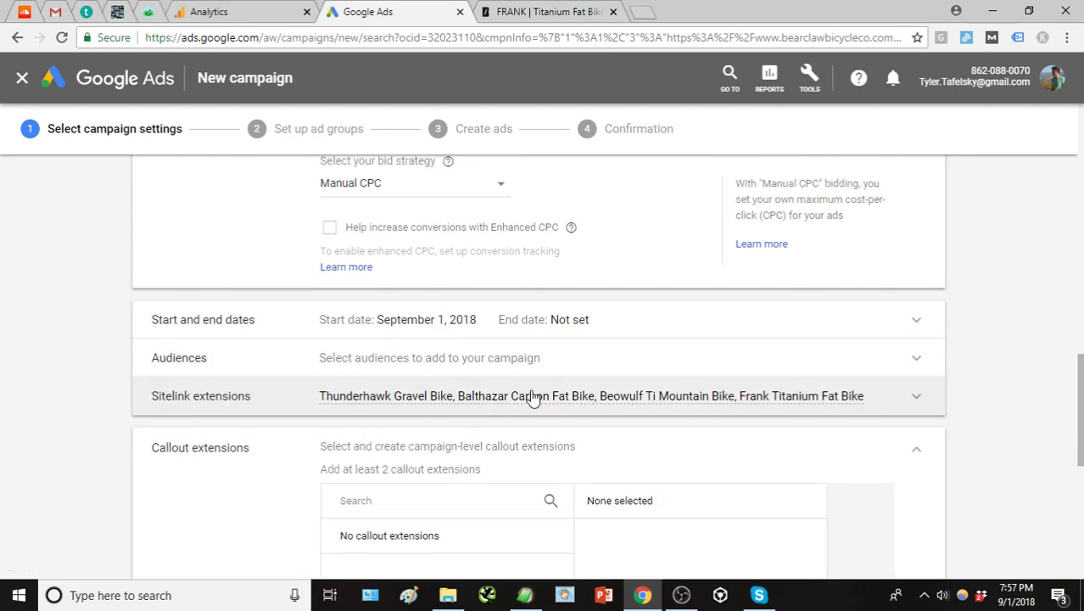
pyautogui.scroll(-2, 266, 421)
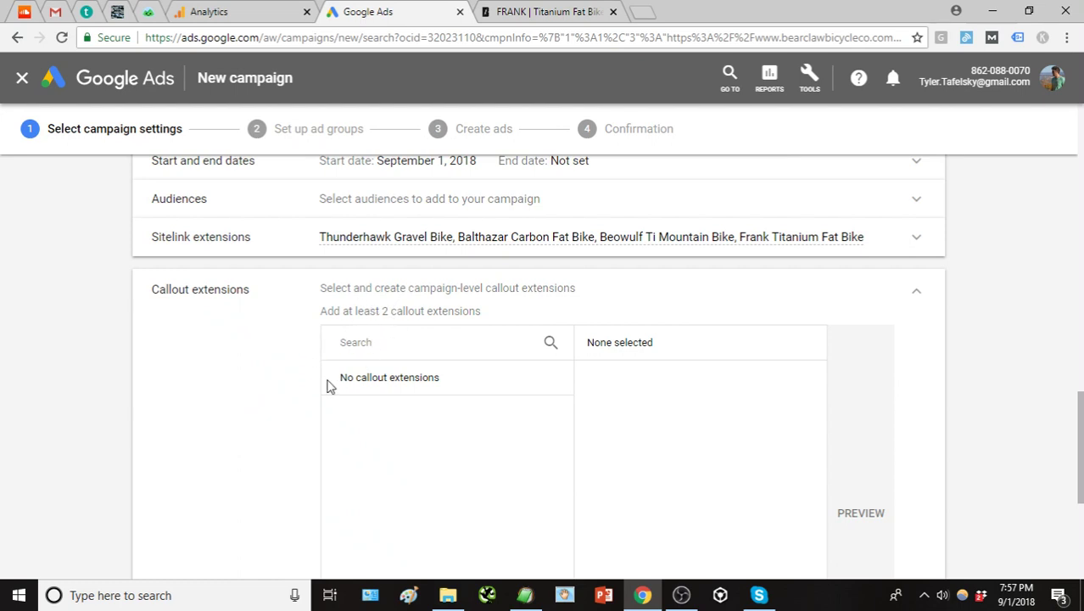
pyautogui.scroll(-2, 326, 380)
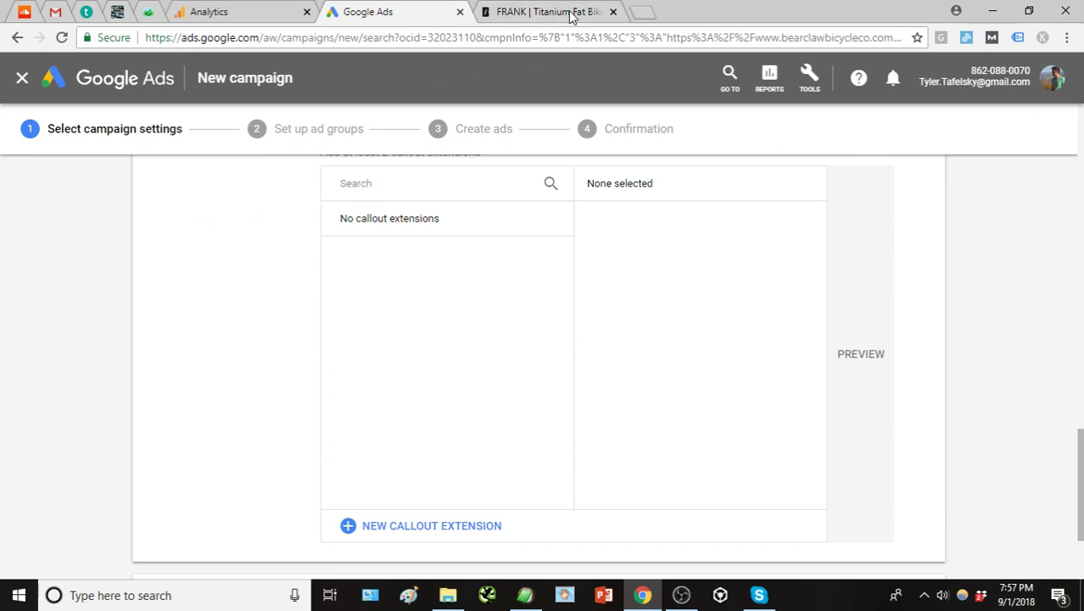
# Copy "All Road Adventure Bikes" from the Branded Ads + Keywords.txt notes in EditPad Pro and save it as a new callout extension in Google Ads
pyautogui.click(540, 595)
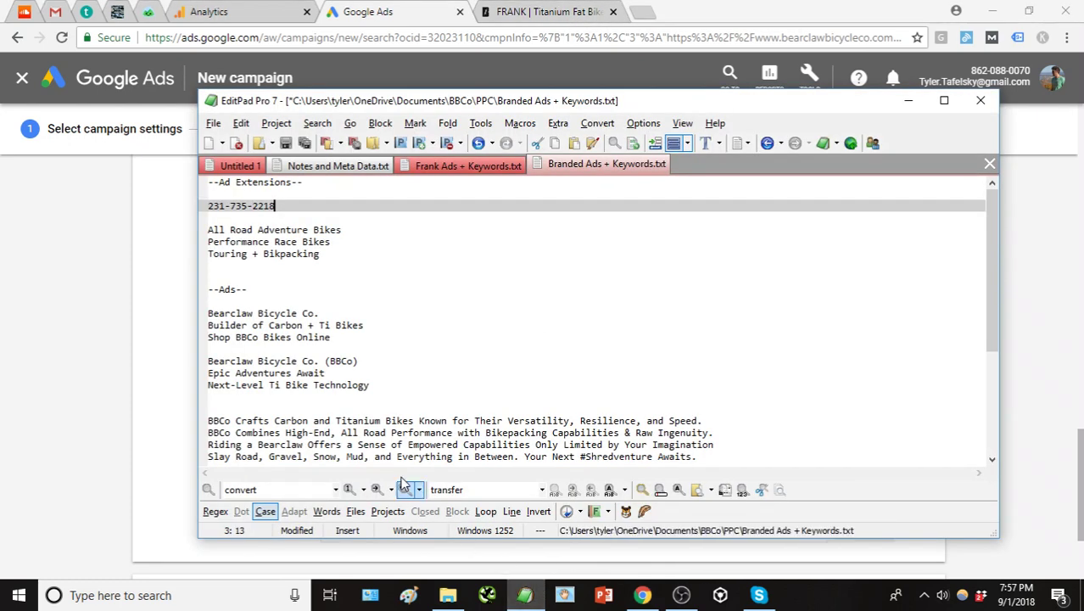
pyautogui.click(358, 230)
pyautogui.moveTo(358, 230); pyautogui.dragTo(205, 230)
pyautogui.hotkey('ctrl', 'c')
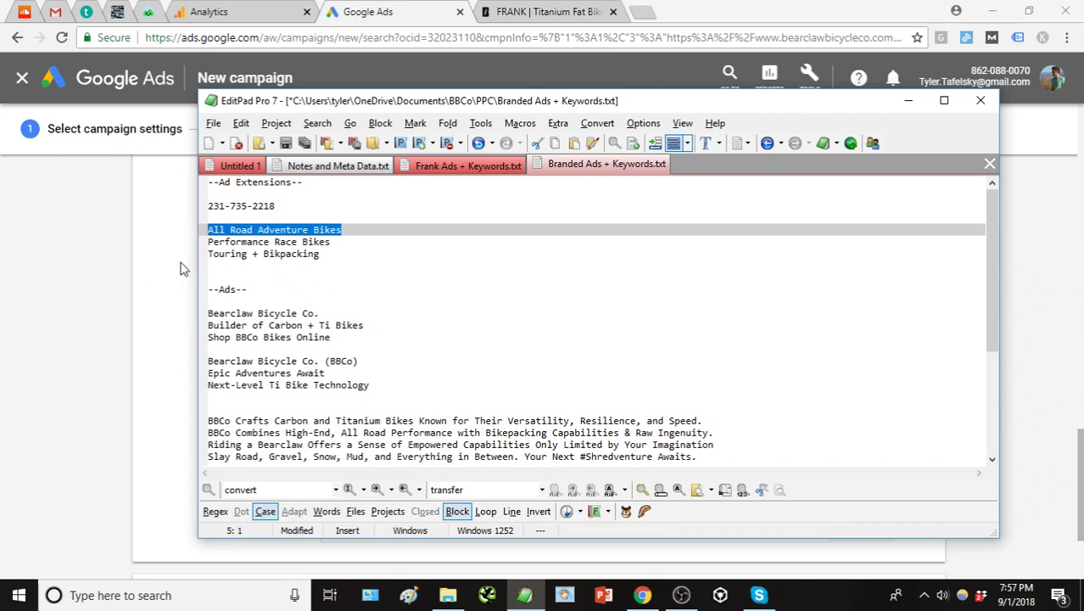
pyautogui.click(229, 309)
pyautogui.click(426, 527)
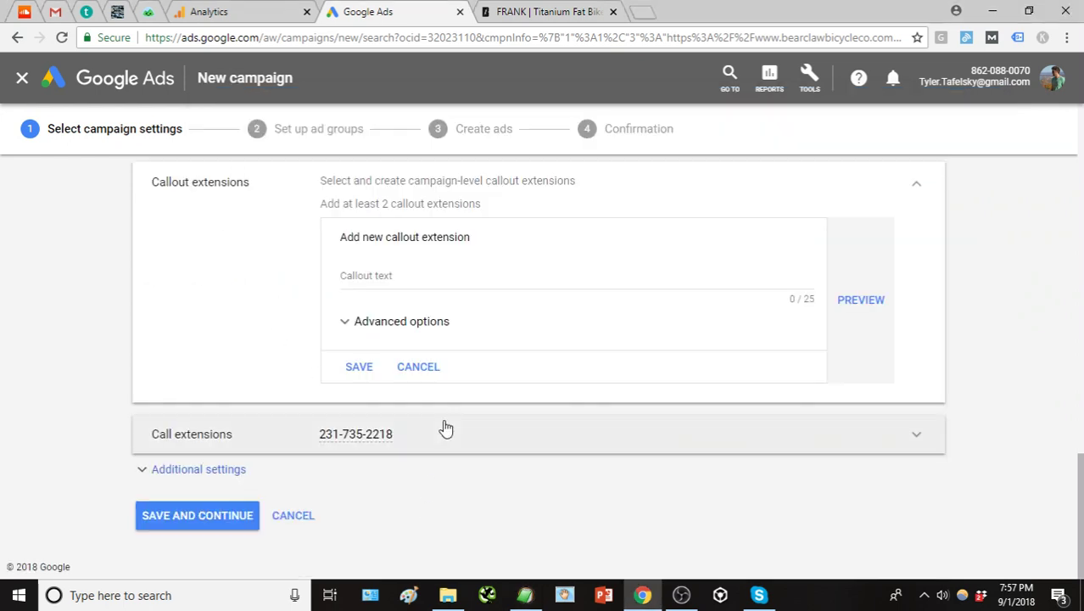
pyautogui.click(435, 276)
pyautogui.hotkey('ctrl', 'v')
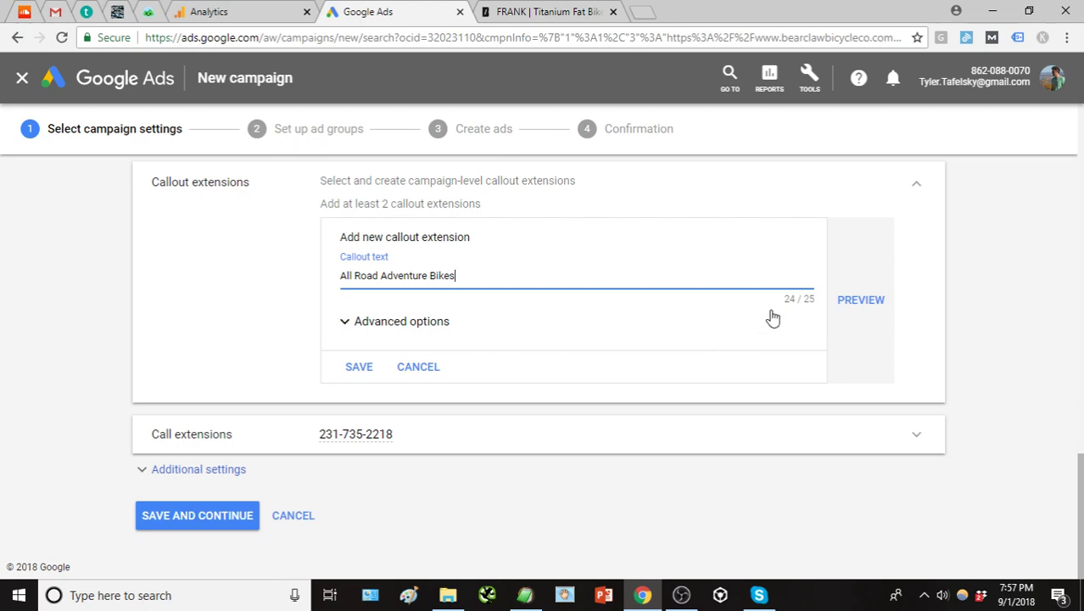
pyautogui.click(359, 369)
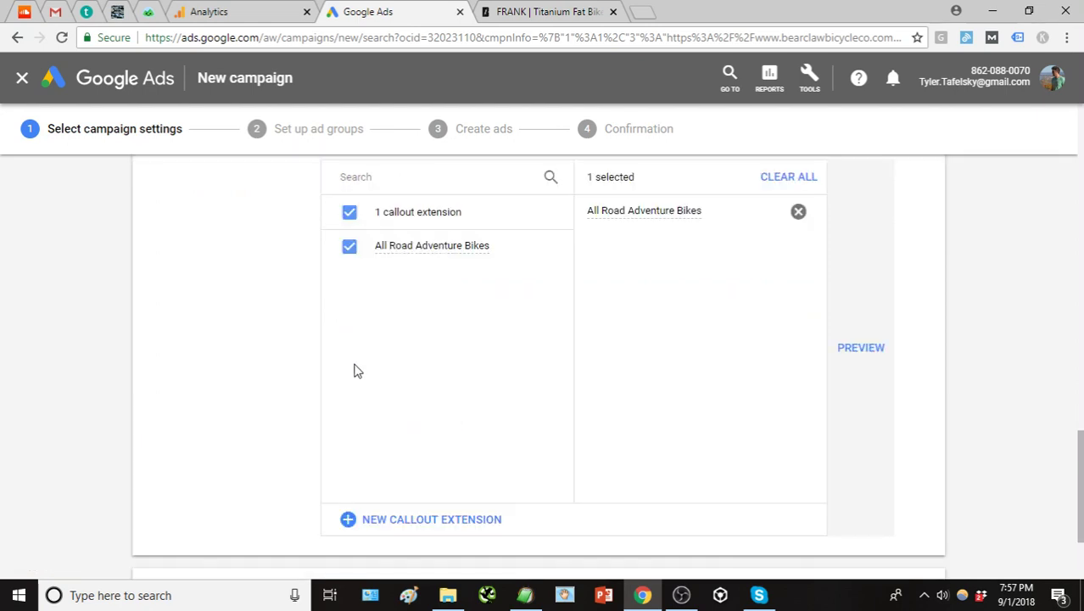
# Start a second callout extension and copy "Performance Race Bikes" from the EditPad Pro notes
pyautogui.click(402, 521)
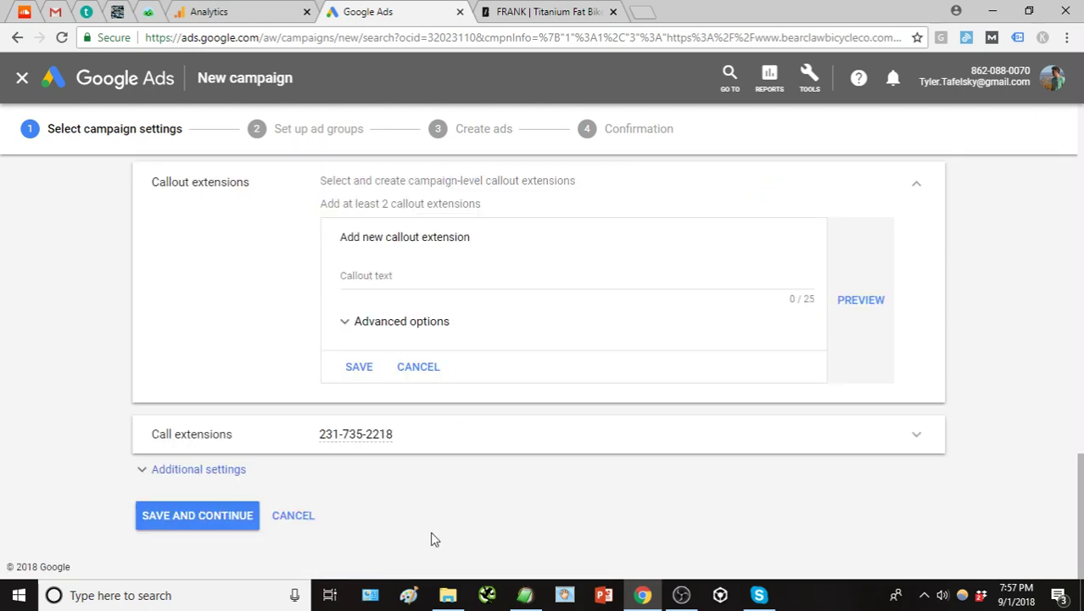
pyautogui.click(525, 595)
pyautogui.moveTo(348, 243); pyautogui.dragTo(200, 243)
pyautogui.hotkey('ctrl', 'c')
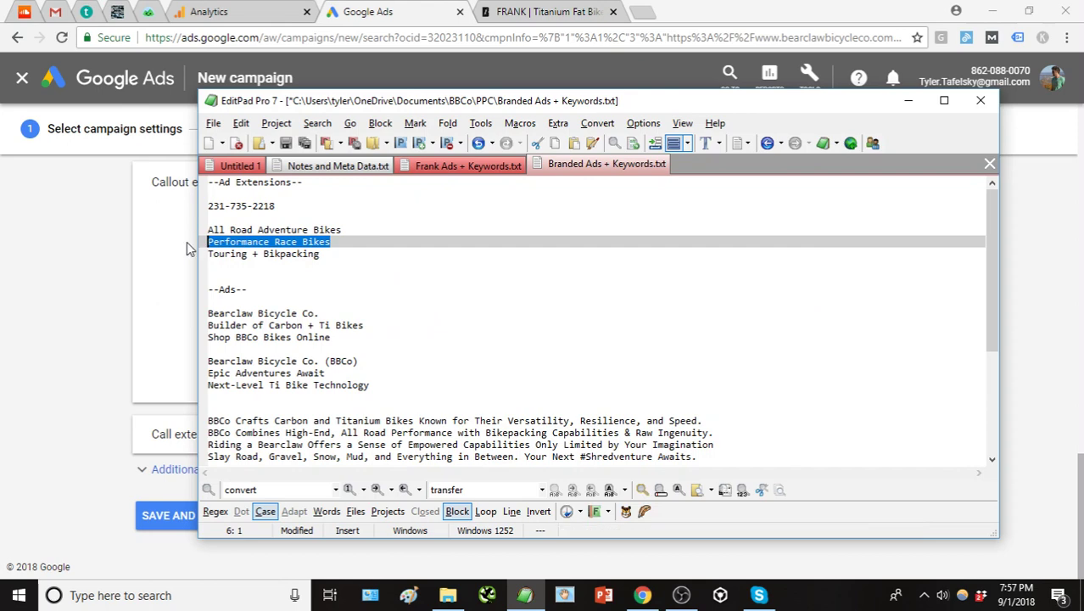
pyautogui.click(174, 268)
pyautogui.click(408, 275)
pyautogui.hotkey('ctrl', 'v')
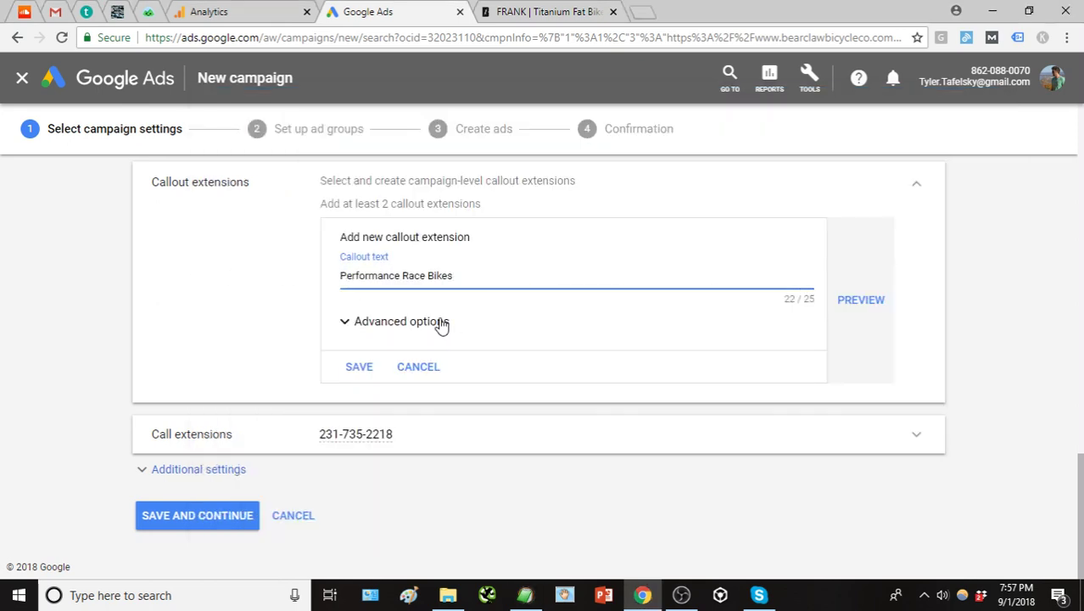
pyautogui.click(436, 322)
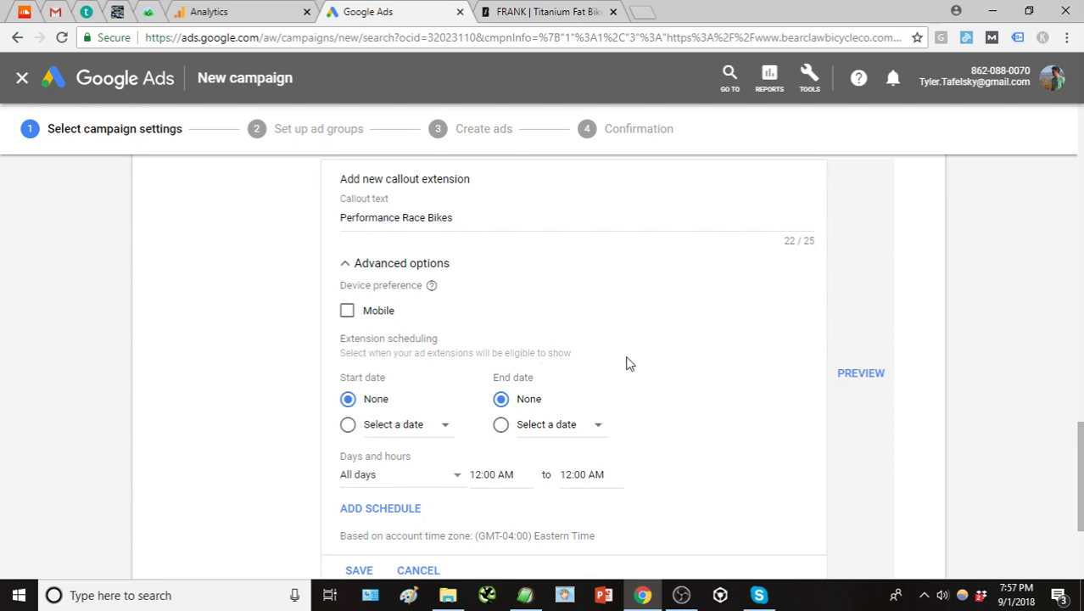
pyautogui.scroll(-1, 651, 351)
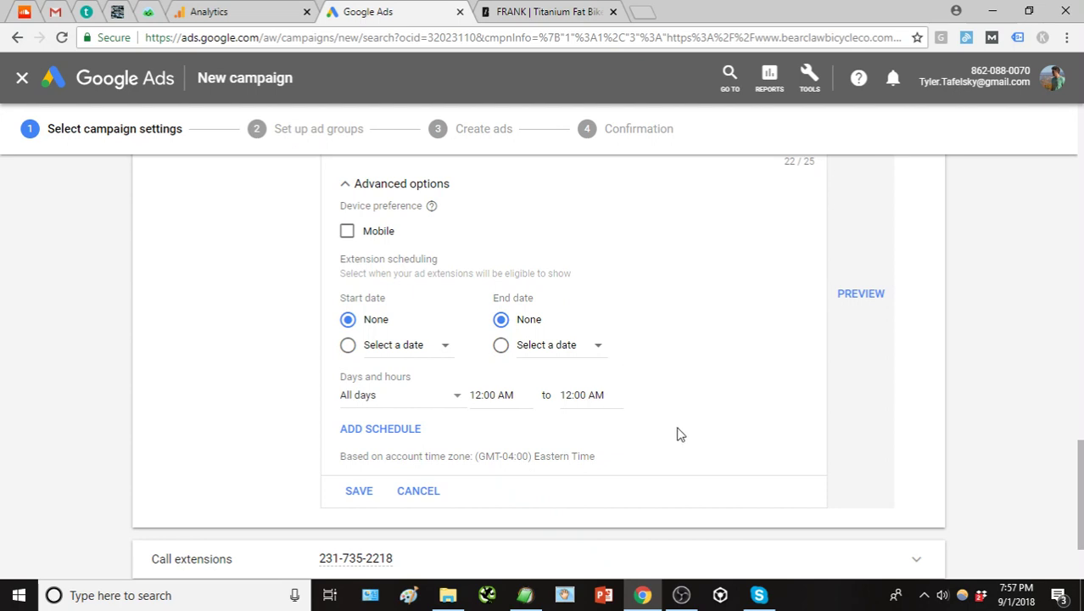
pyautogui.click(433, 492)
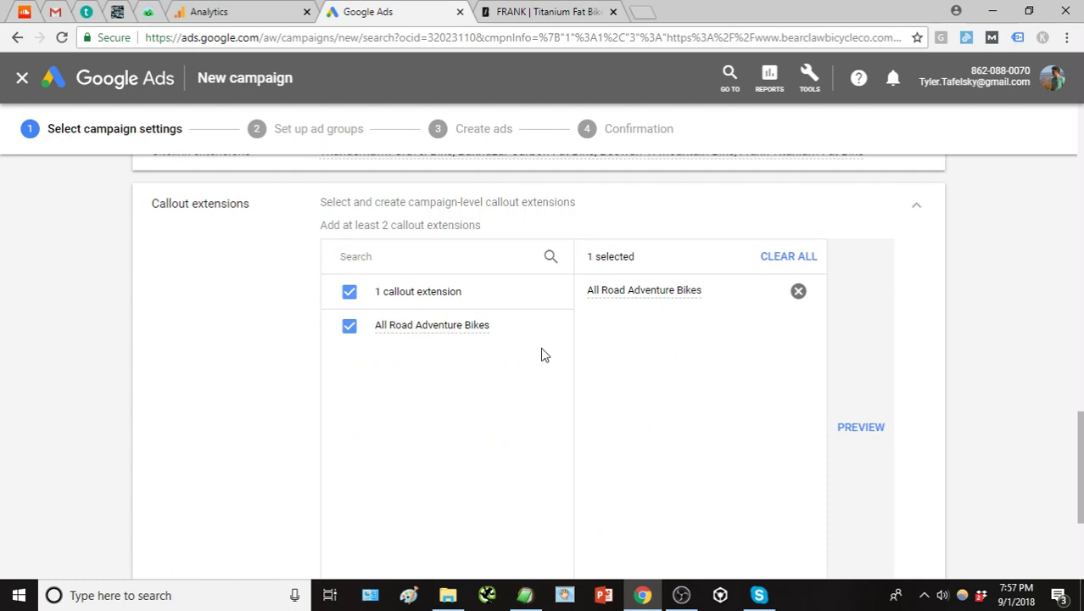
# Create a callout extension with the copied text "Performance Race Bikes" and save it
pyautogui.click(426, 519)
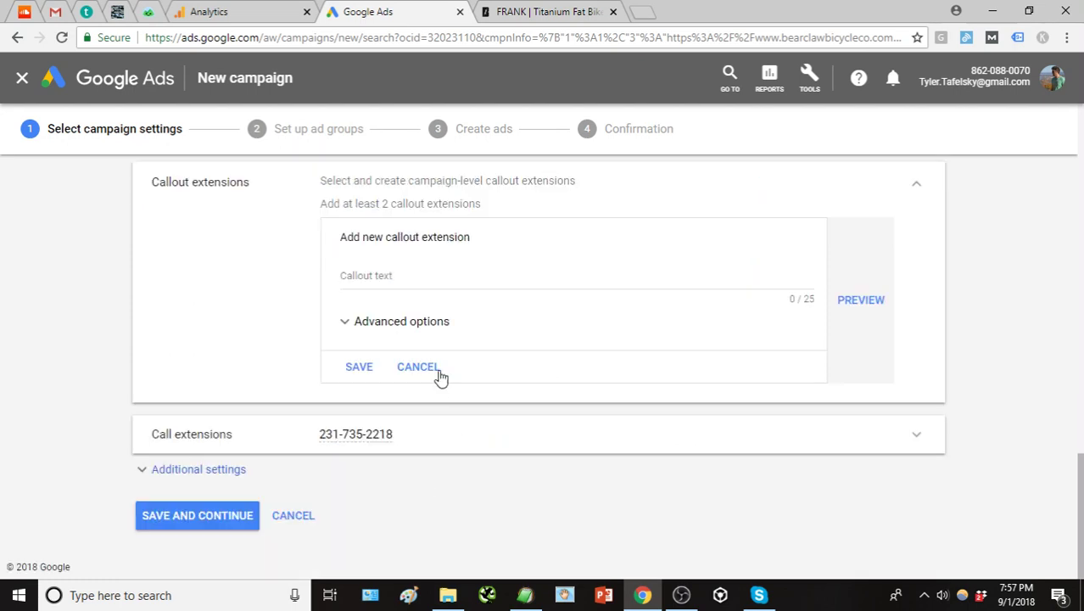
pyautogui.click(424, 276)
pyautogui.hotkey('ctrl', 'v')
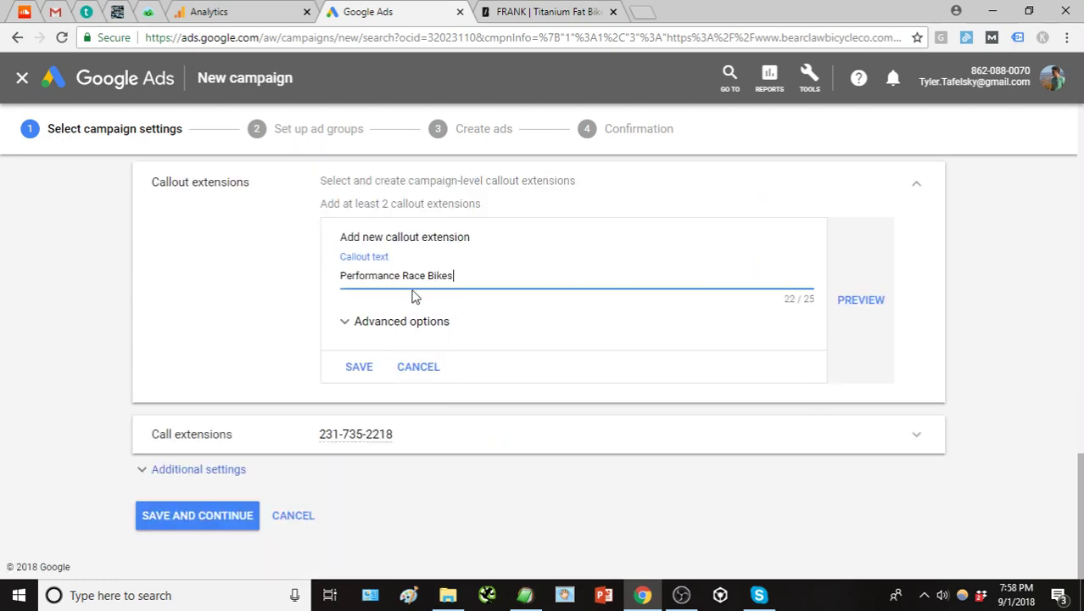
pyautogui.click(356, 370)
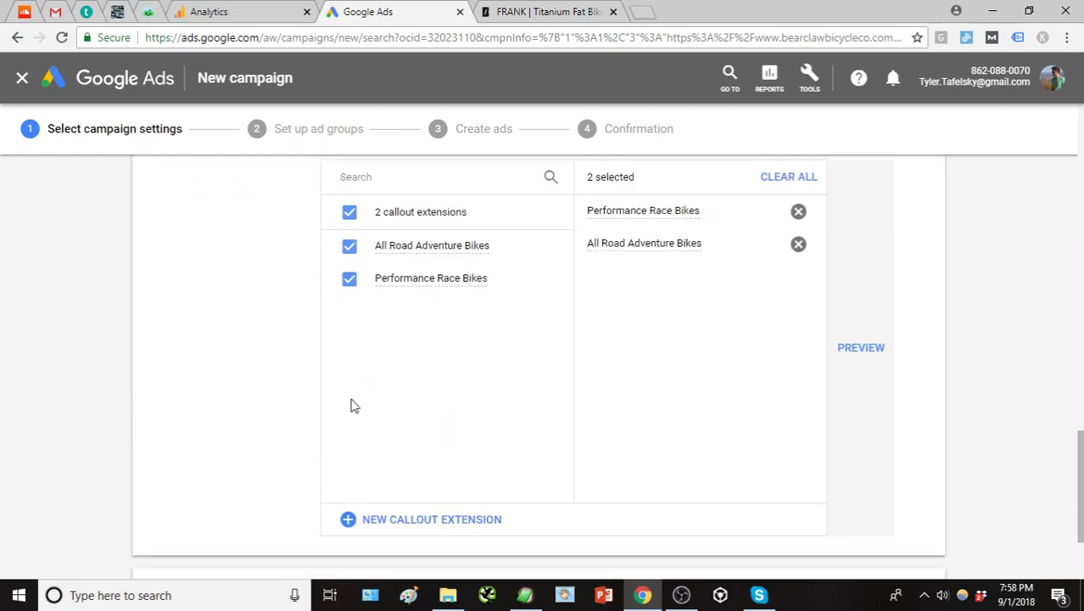
# Add a third callout extension with "Touring + Bikpacking" copied from the EditPad Pro notes, save it and collapse the callout extensions
pyautogui.click(423, 520)
pyautogui.click(519, 599)
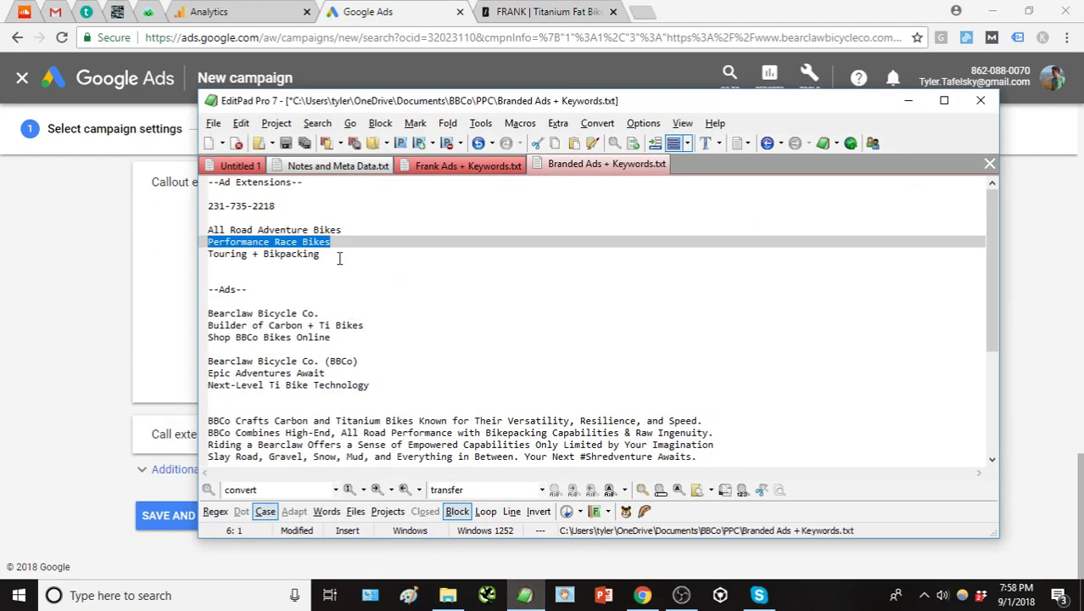
pyautogui.moveTo(339, 255); pyautogui.dragTo(147, 256)
pyautogui.click(146, 259)
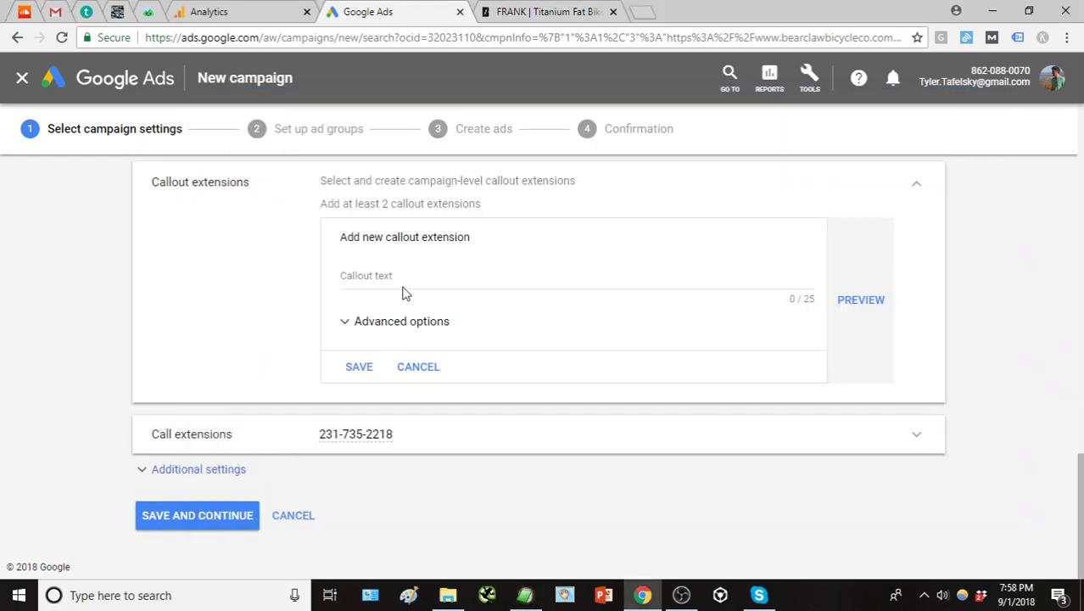
pyautogui.click(404, 293)
pyautogui.write('Touring + Bikpacking')
pyautogui.click(366, 368)
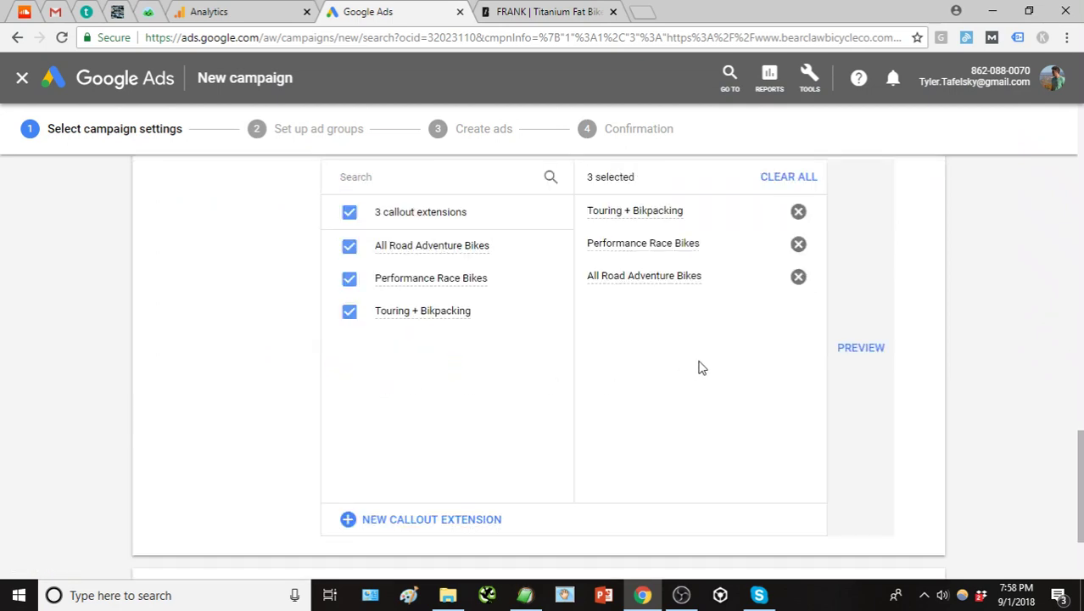
pyautogui.scroll(1, 912, 310)
pyautogui.click(916, 213)
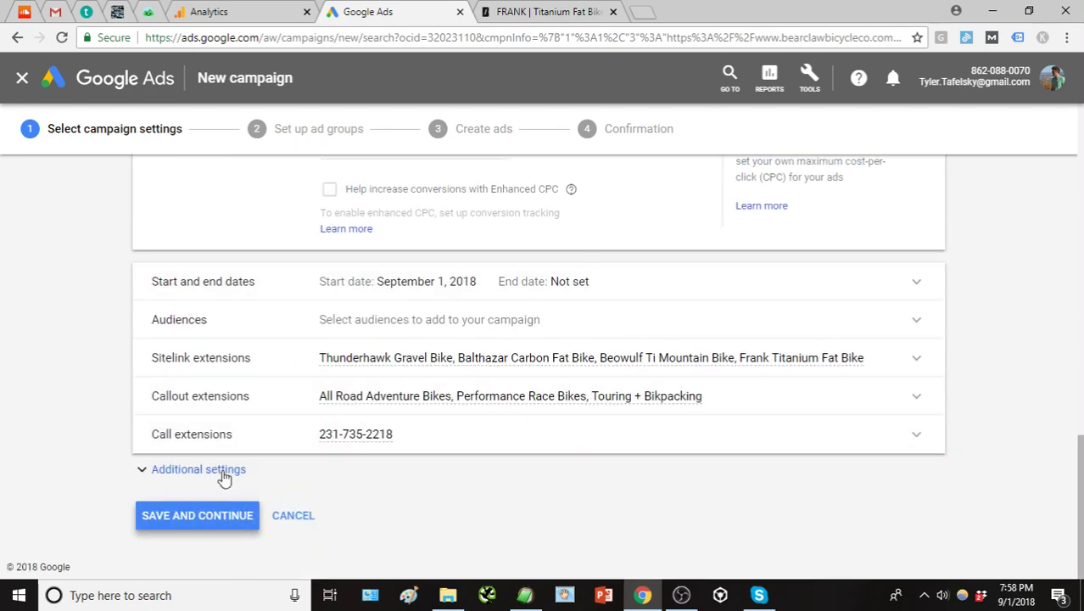
# Expand the additional campaign settings and set the ad rotation to "Do not optimize: Rotate ads indefinitely"
pyautogui.click(223, 477)
pyautogui.scroll(-1, 103, 416)
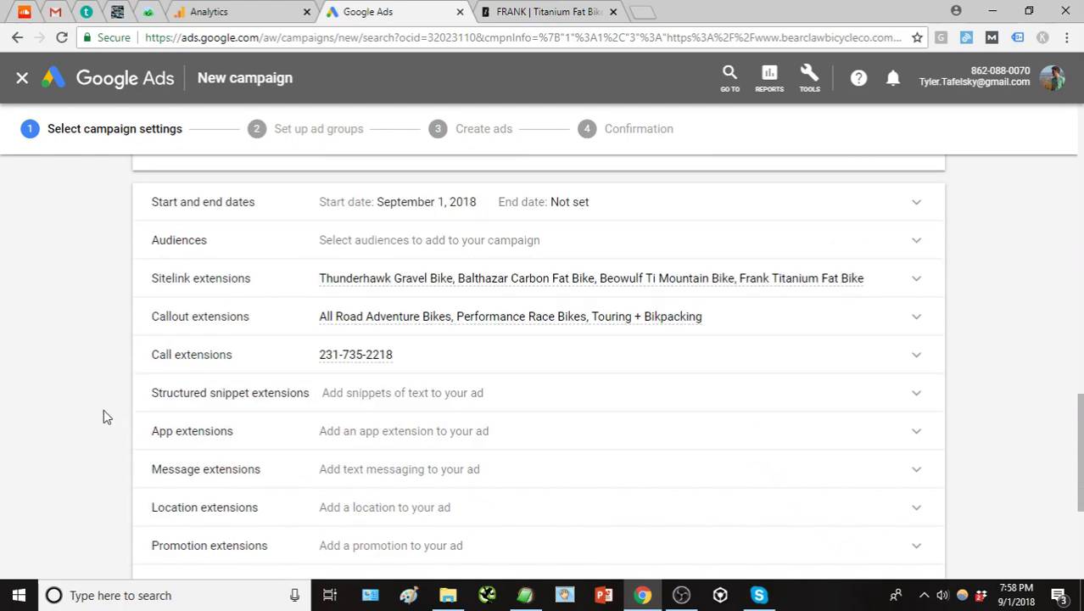
pyautogui.scroll(-1, 356, 384)
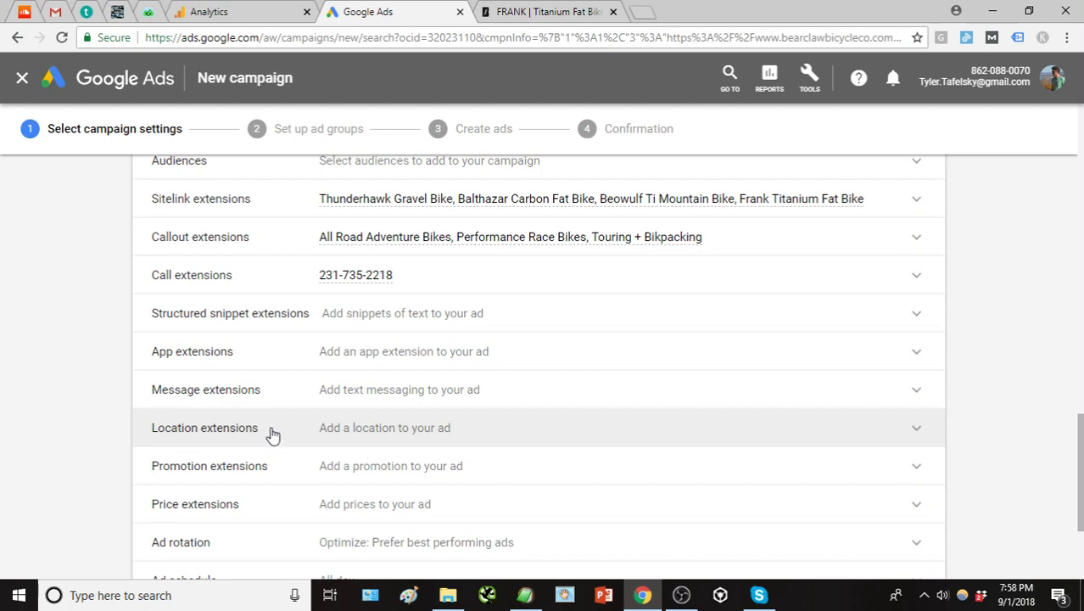
pyautogui.scroll(-1, 114, 431)
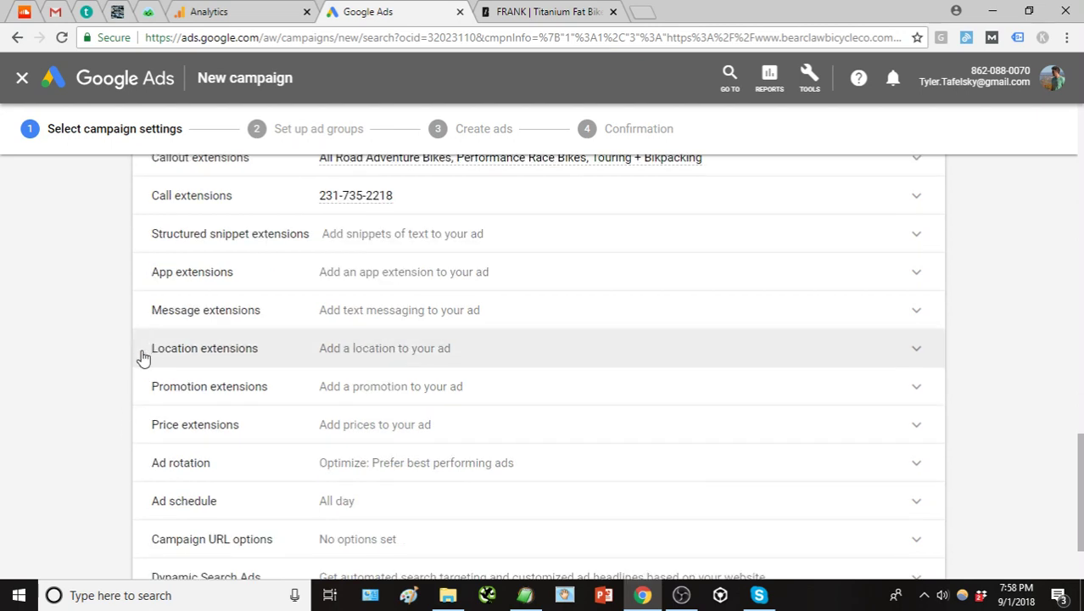
pyautogui.scroll(-1, 152, 370)
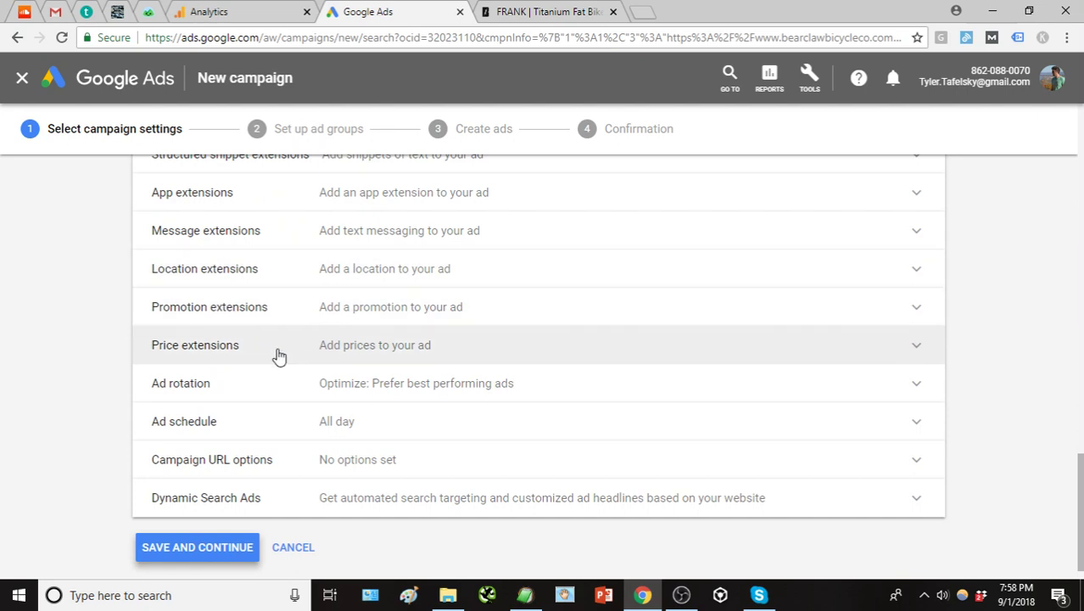
pyautogui.click(917, 386)
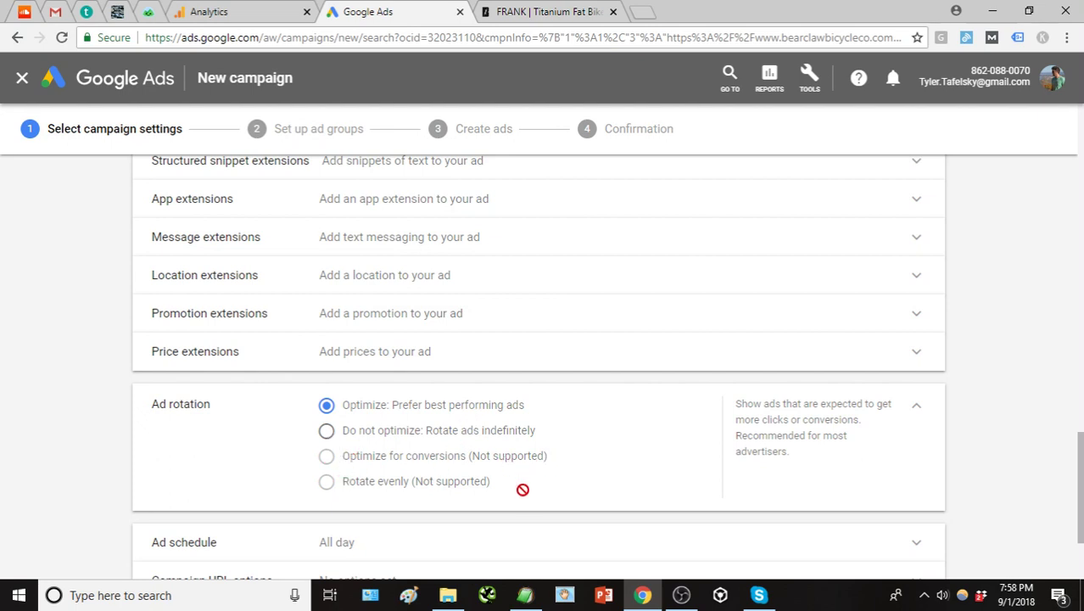
pyautogui.click(326, 432)
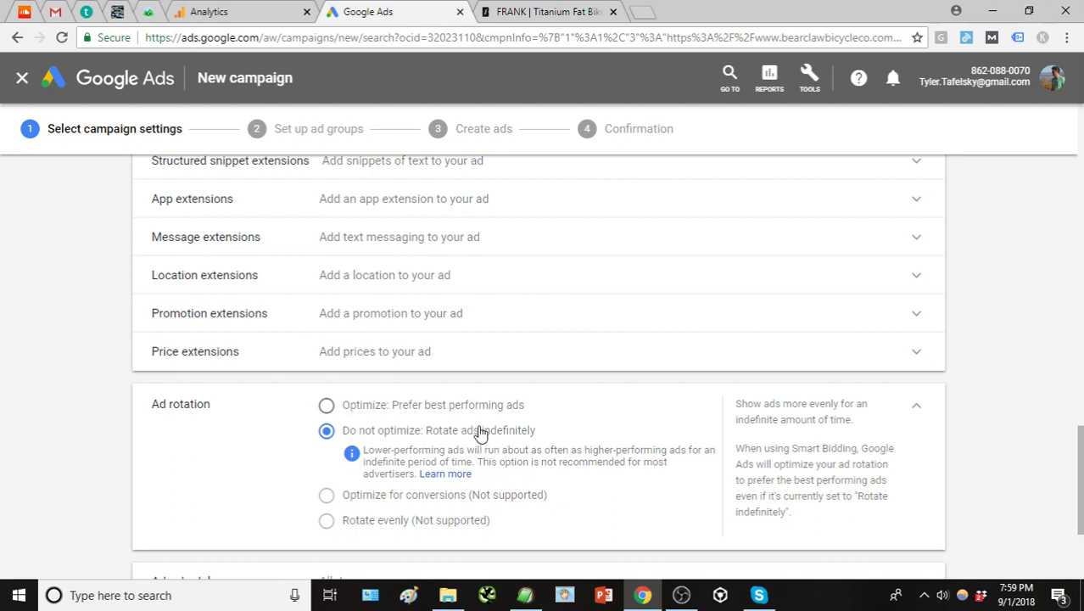
# Review the ad schedule options, close them without changes, and save the campaign settings to continue to ad group setup
pyautogui.scroll(-1, 480, 432)
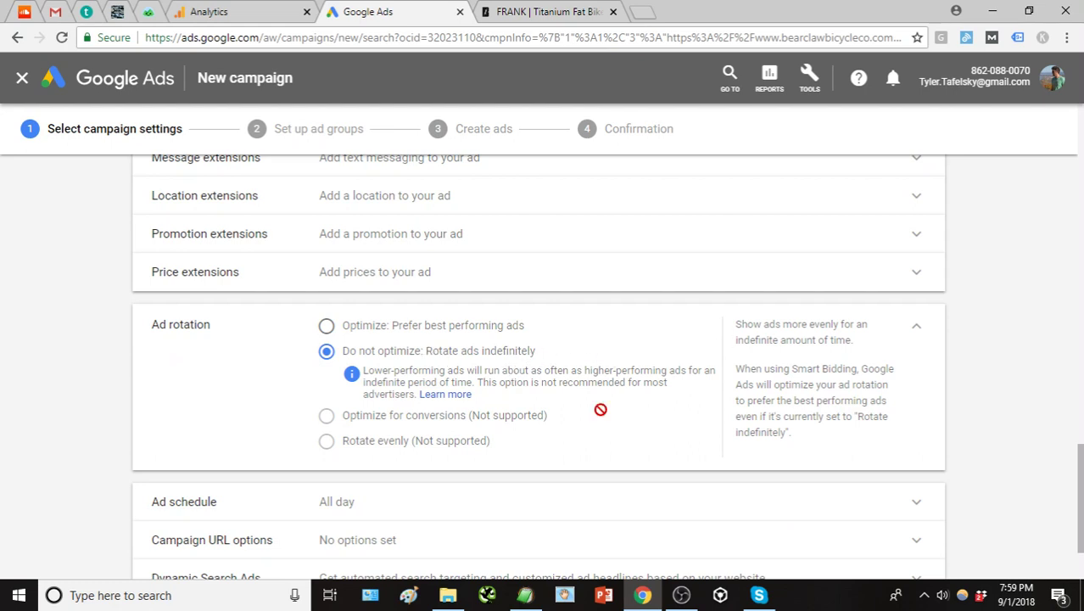
pyautogui.scroll(-1, 1022, 397)
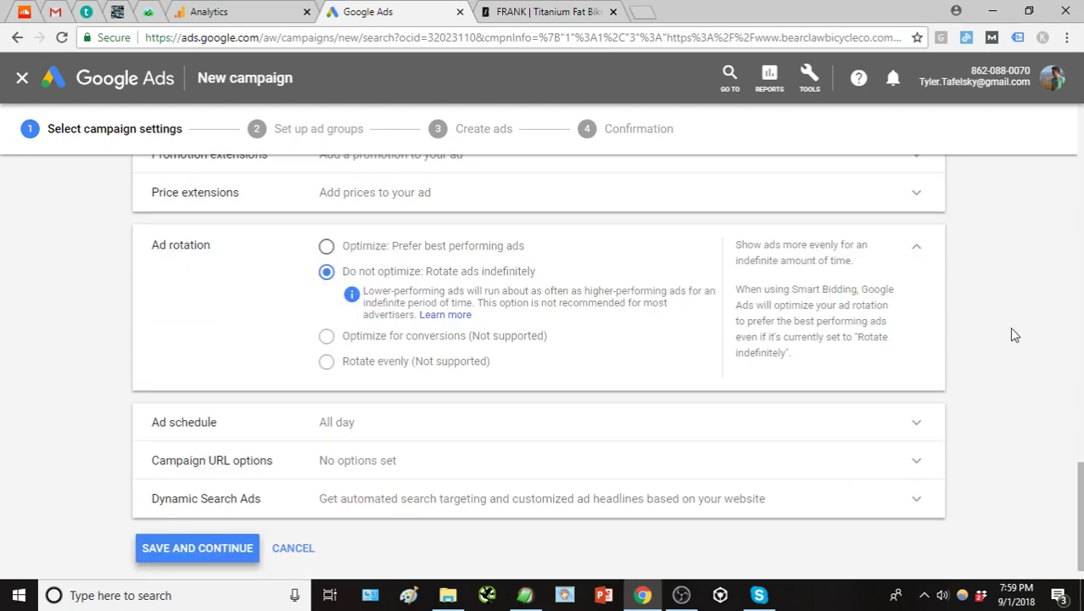
pyautogui.scroll(-1, 1016, 335)
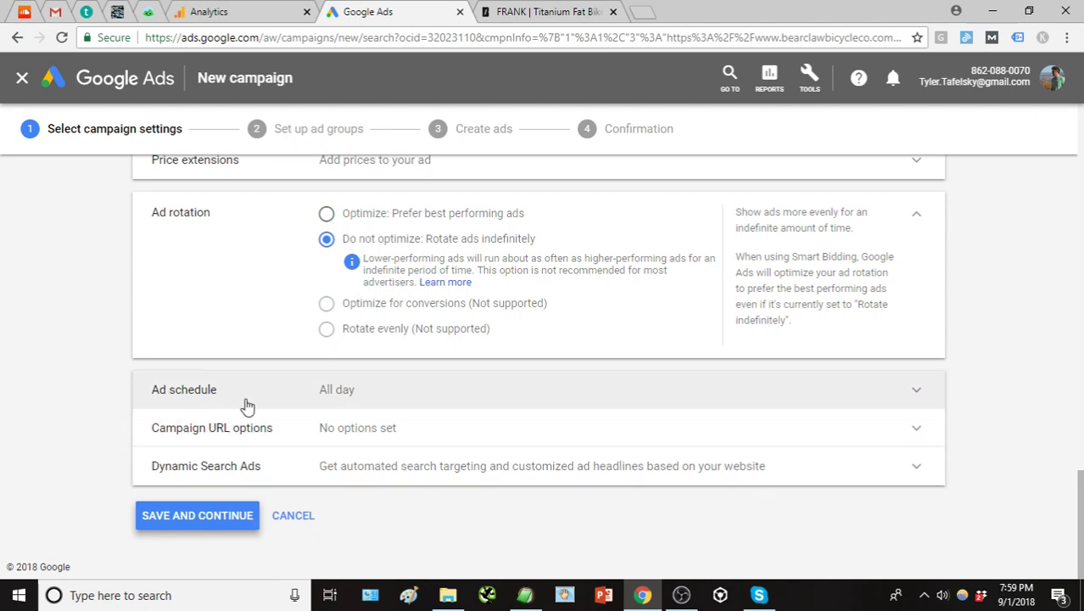
pyautogui.click(356, 395)
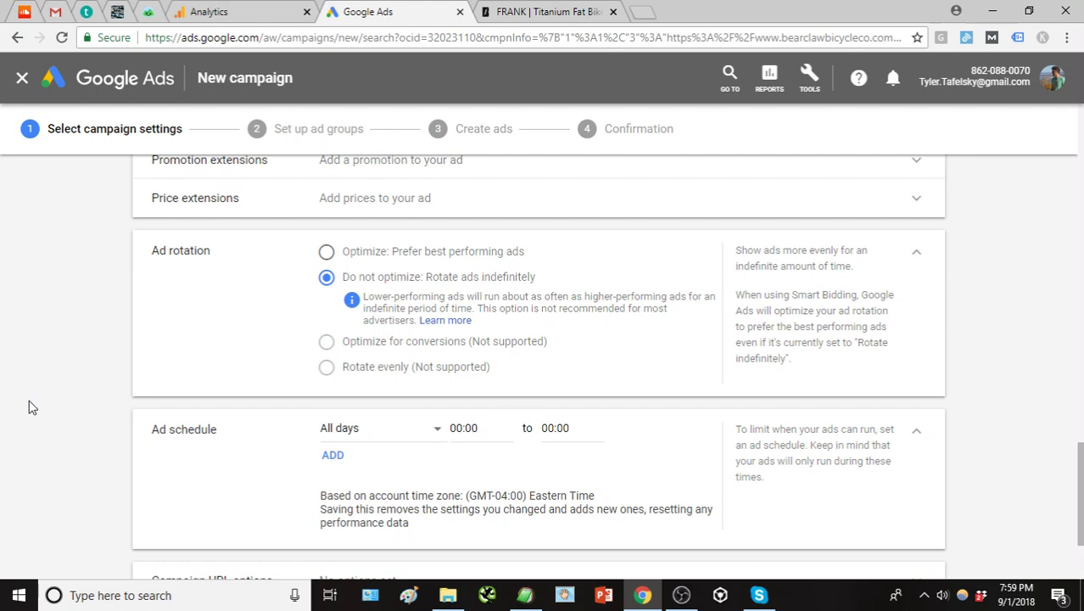
pyautogui.scroll(-1, 450, 429)
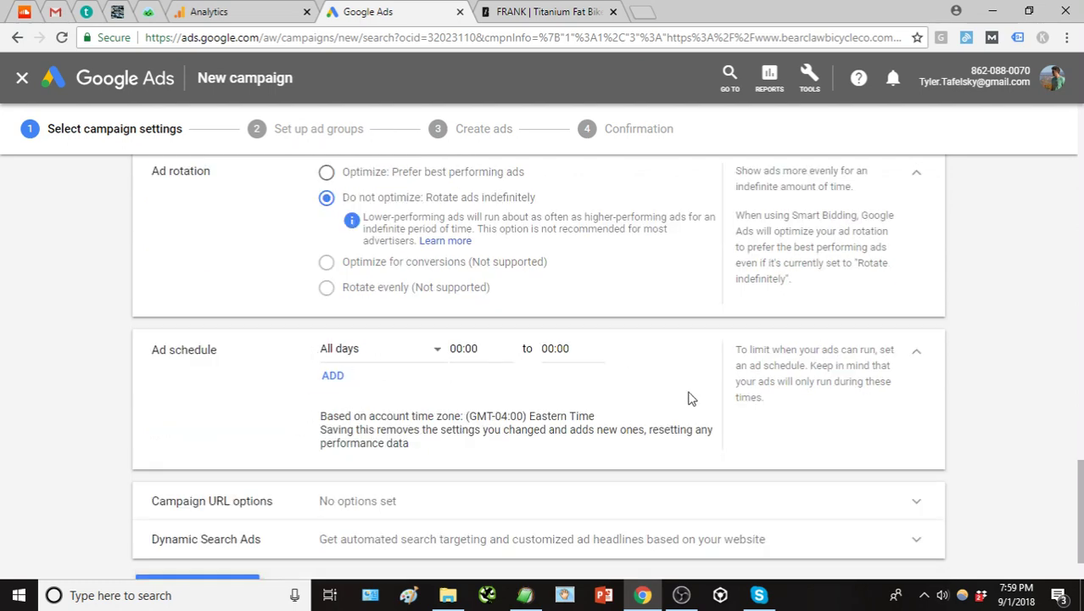
pyautogui.click(919, 359)
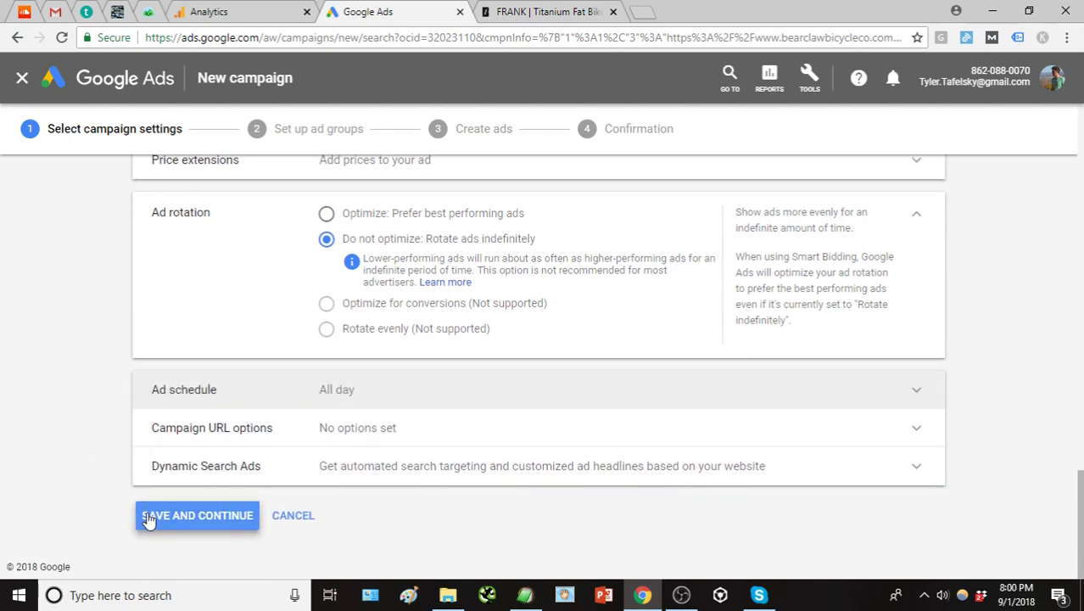
pyautogui.click(227, 523)
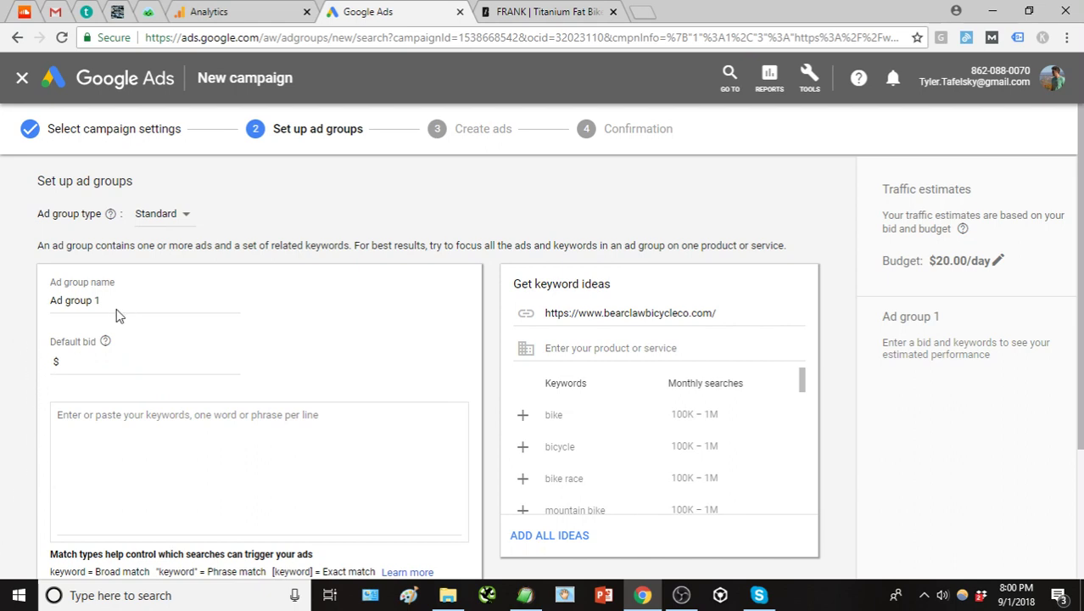
# Name the first ad group "BBCo Branded"
pyautogui.moveTo(115, 302); pyautogui.dragTo(2, 311)
pyautogui.write('BBCo Branded')
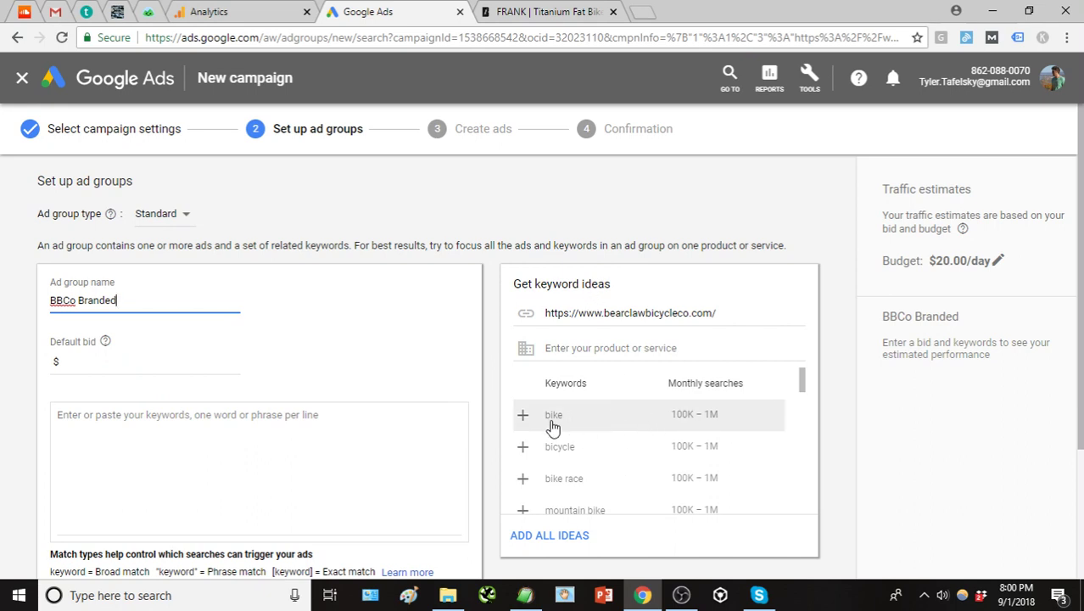
# Try adding the suggested keywords "bike" and "bicycle" to the ad group, and clear them from the keyword list
pyautogui.click(524, 417)
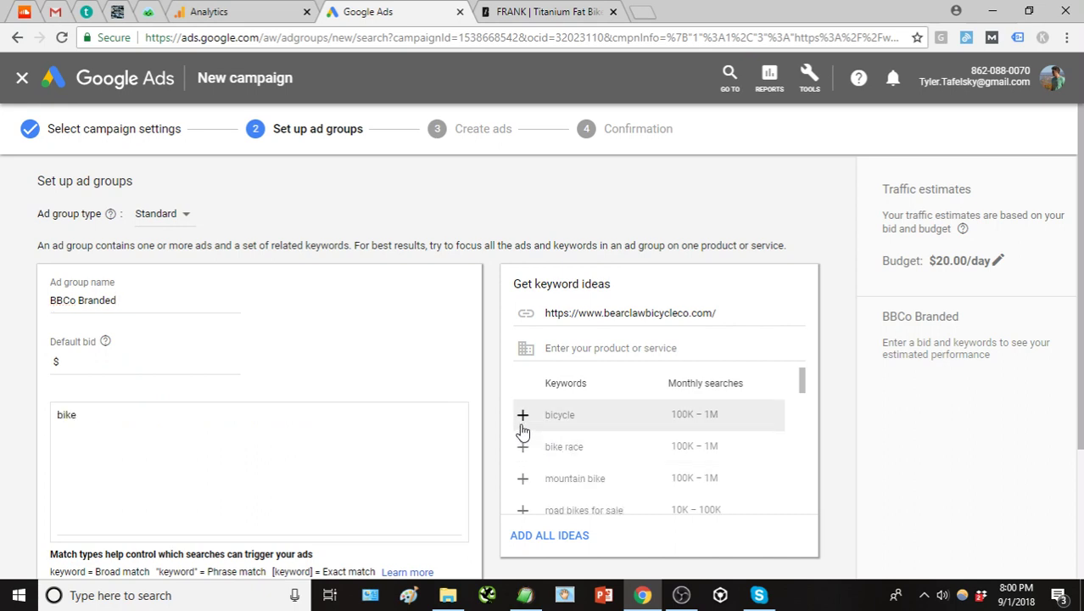
pyautogui.click(522, 414)
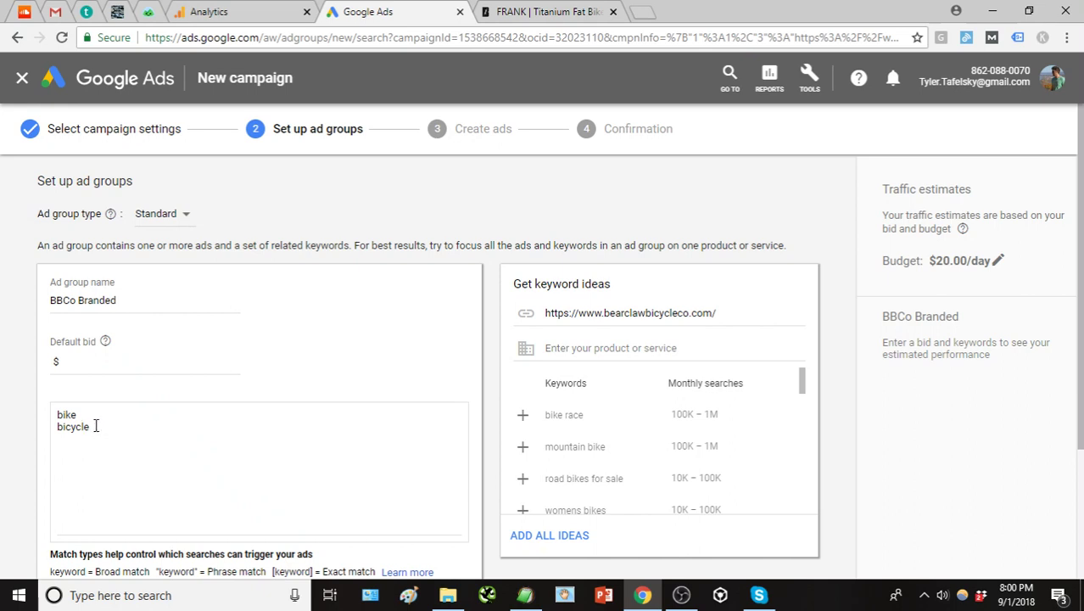
pyautogui.scroll(-1, 100, 440)
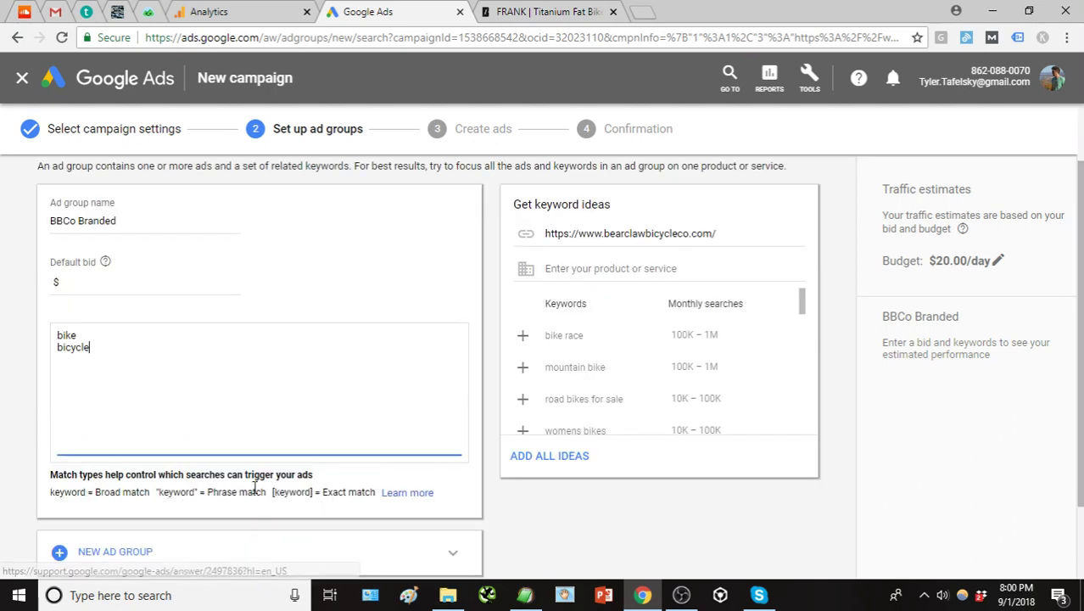
pyautogui.moveTo(122, 354); pyautogui.dragTo(58, 338)
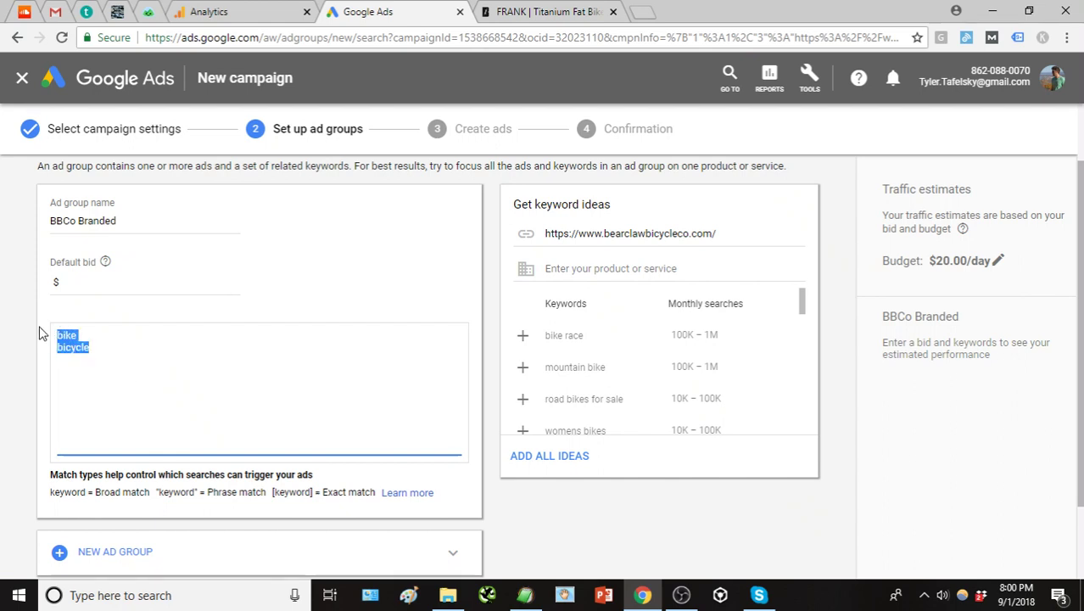
pyautogui.press('BackSpace')
pyautogui.click(27, 296)
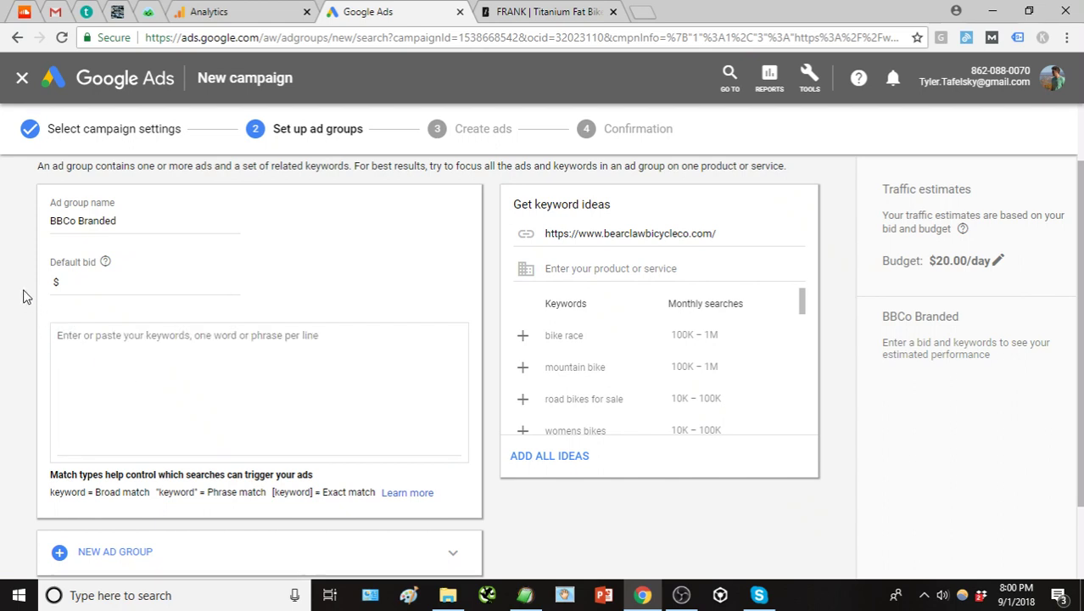
# Copy the bearclaw and bbco keyword list from the "Branded Ads + Keywords.txt" notes in EditPad Pro into the ad group's keywords in Google Ads
pyautogui.moveTo(526, 599)
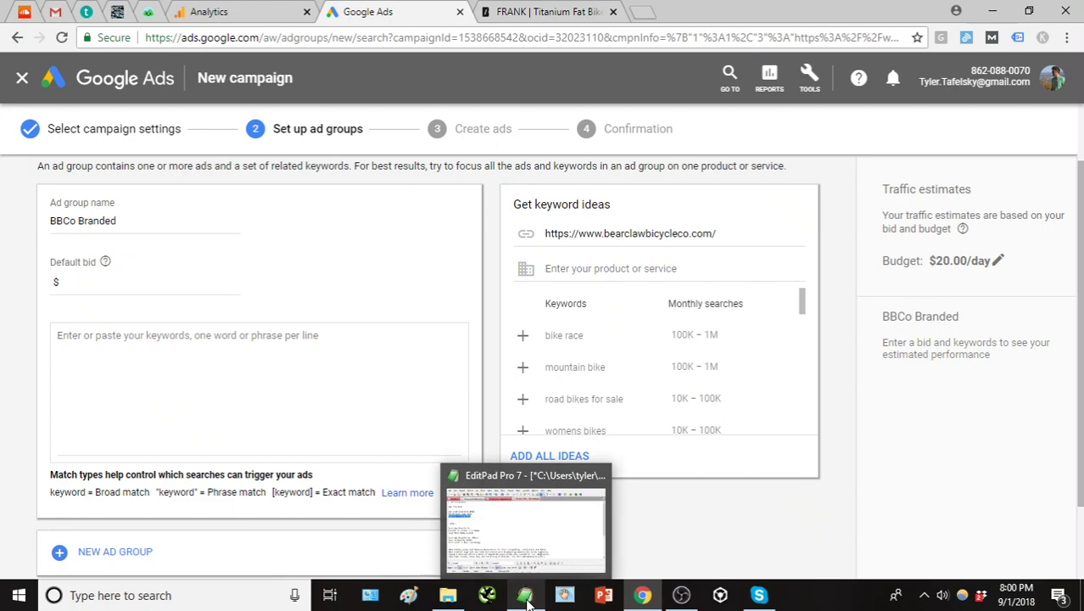
pyautogui.click(526, 521)
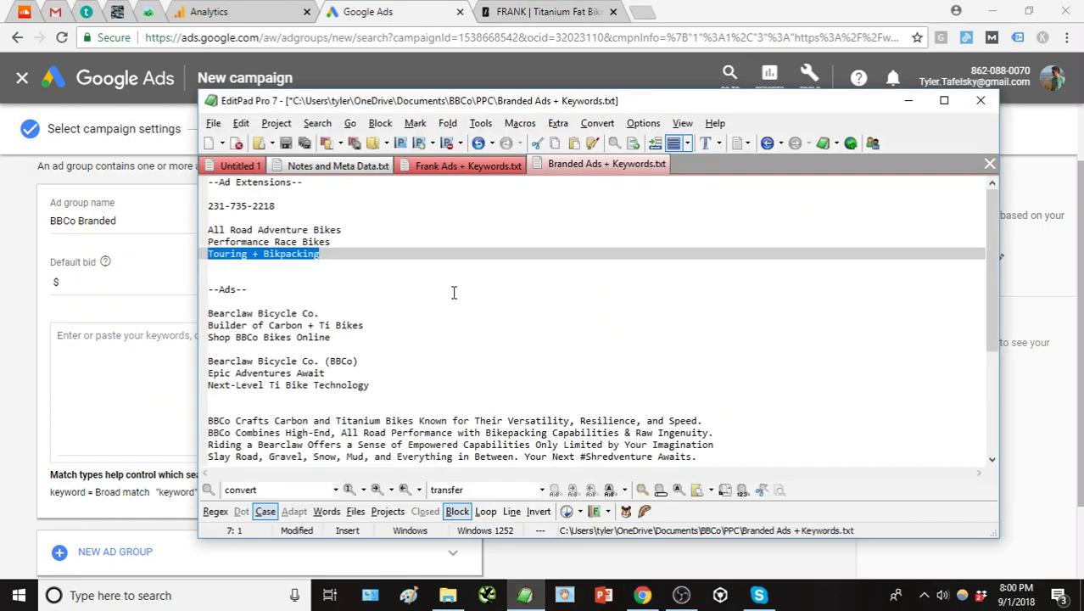
pyautogui.scroll(-5, 454, 293)
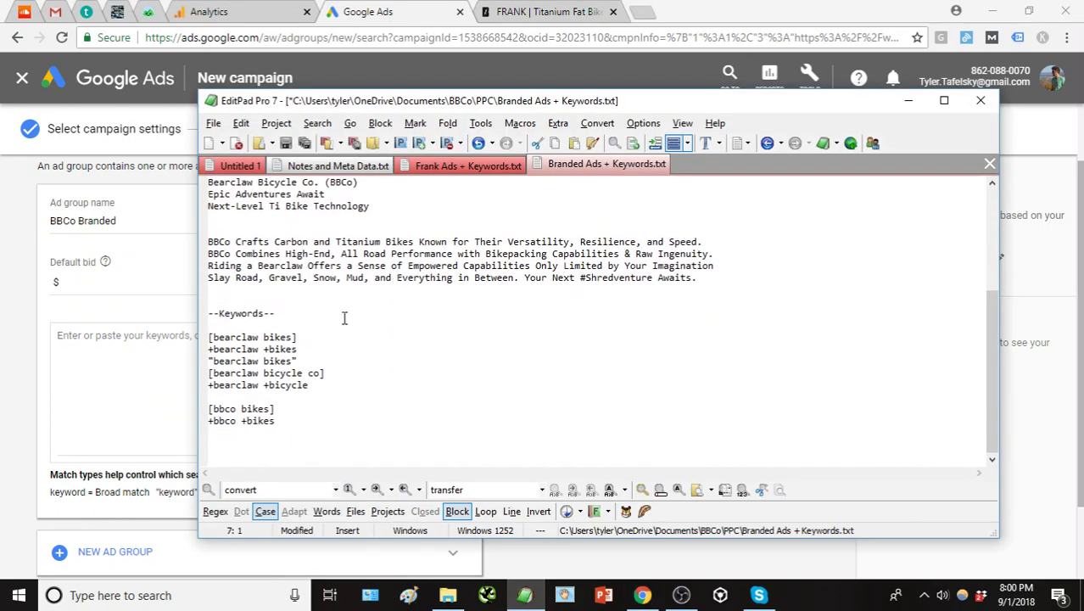
pyautogui.moveTo(279, 420); pyautogui.dragTo(187, 339)
pyautogui.hotkey('ctrl', 'c')
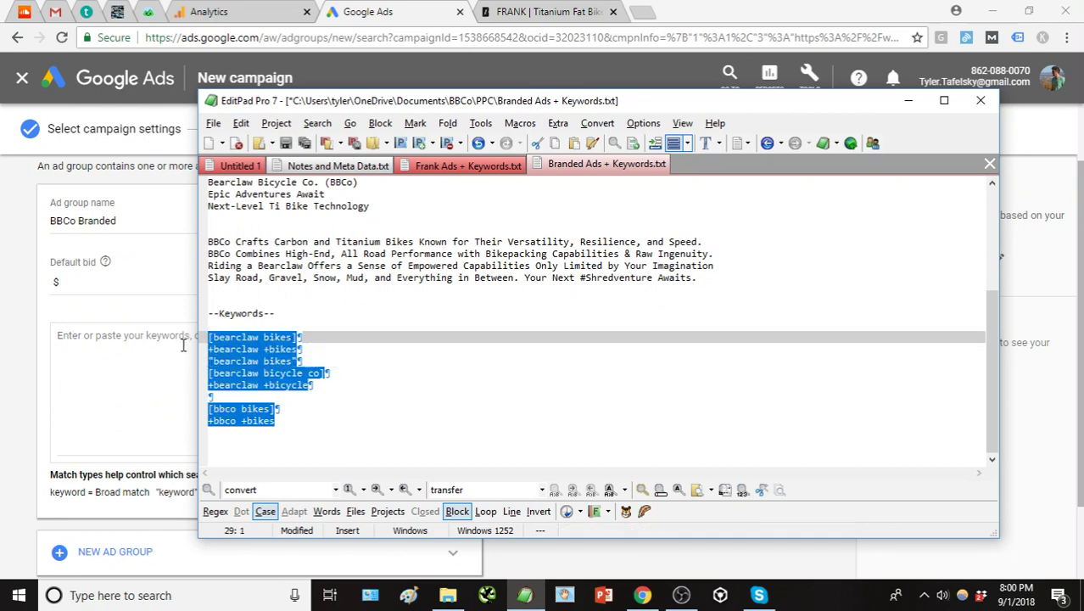
pyautogui.click(151, 357)
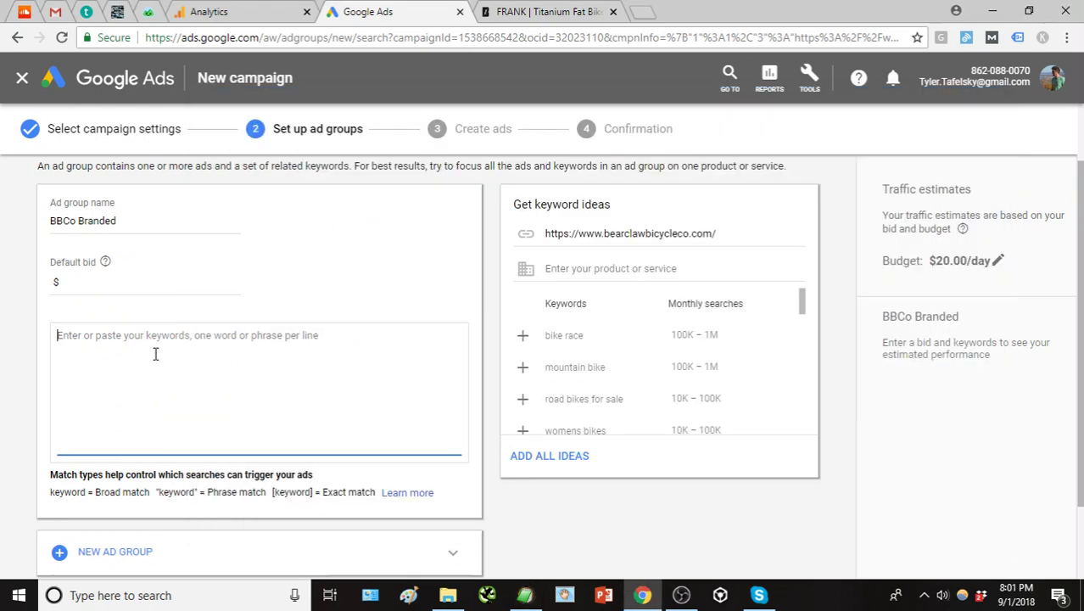
pyautogui.hotkey('ctrl', 'v')
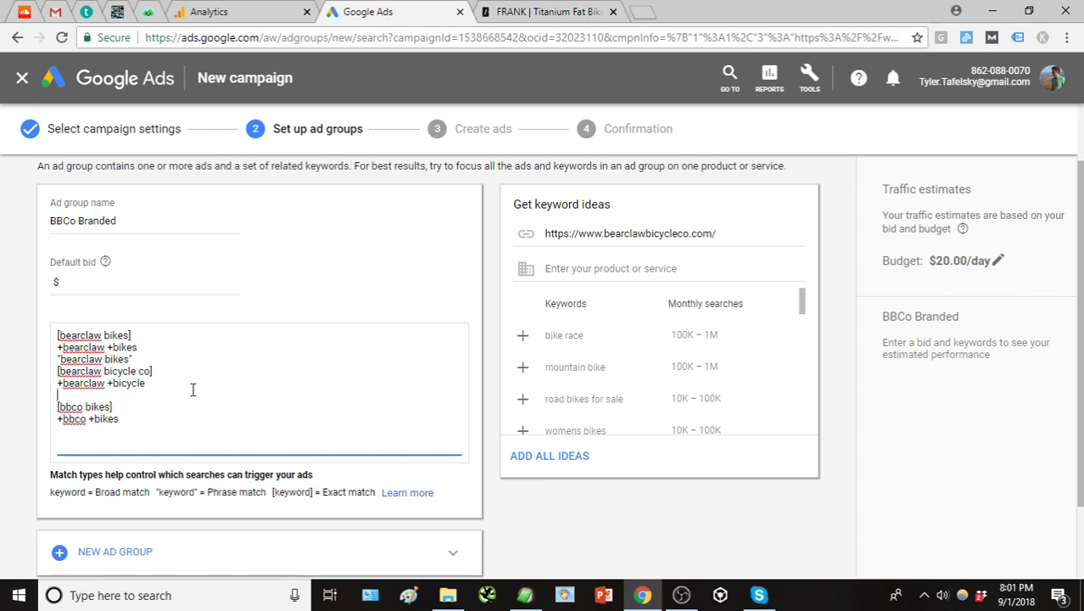
# Try adding the broad match keyword "bearclaw bike" below the pasted list, and delete it again
pyautogui.click(174, 415)
pyautogui.press('Return')
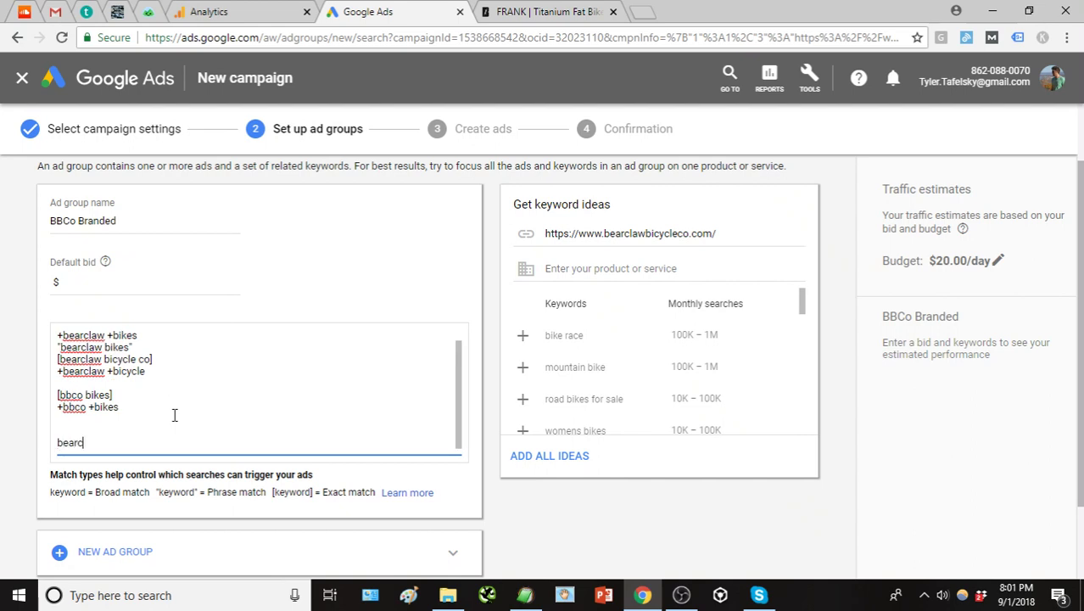
pyautogui.write('bearclaa')
pyautogui.press('BackSpace')
pyautogui.write('w bike')
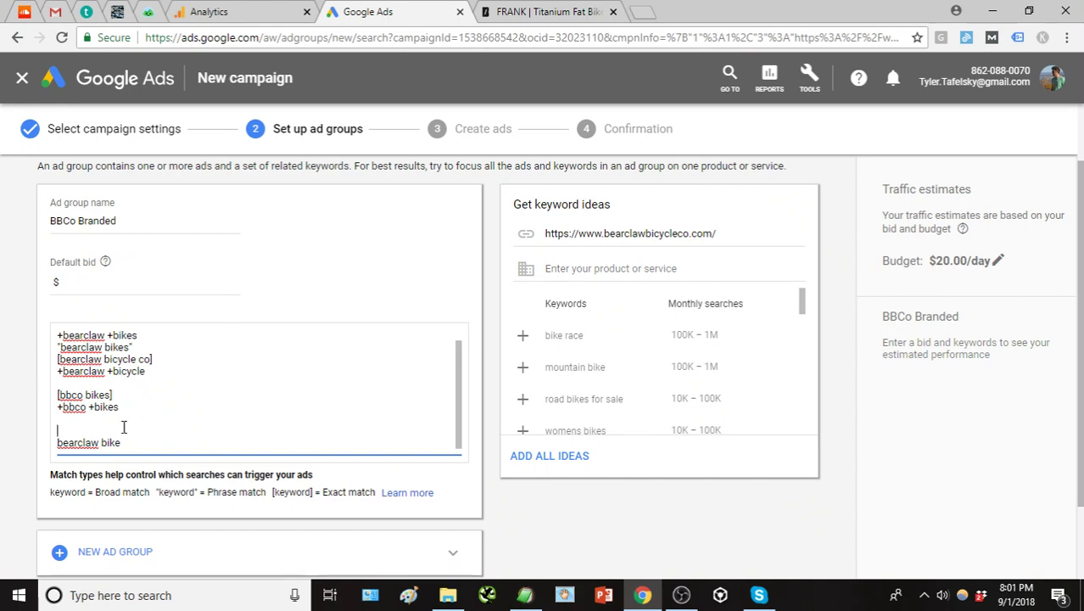
pyautogui.moveTo(128, 443); pyautogui.dragTo(38, 451)
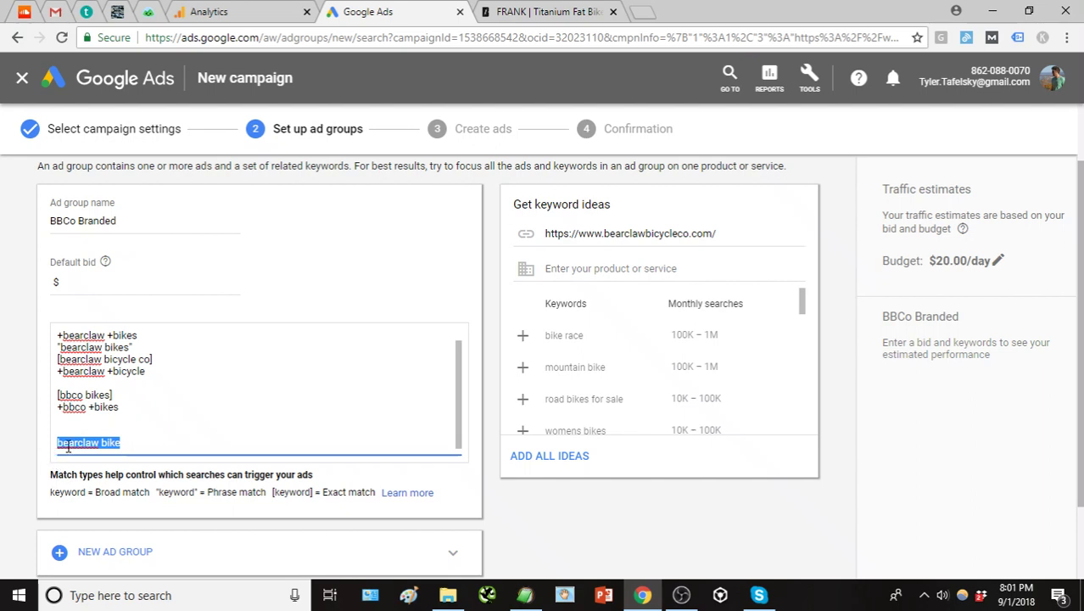
pyautogui.click(68, 447)
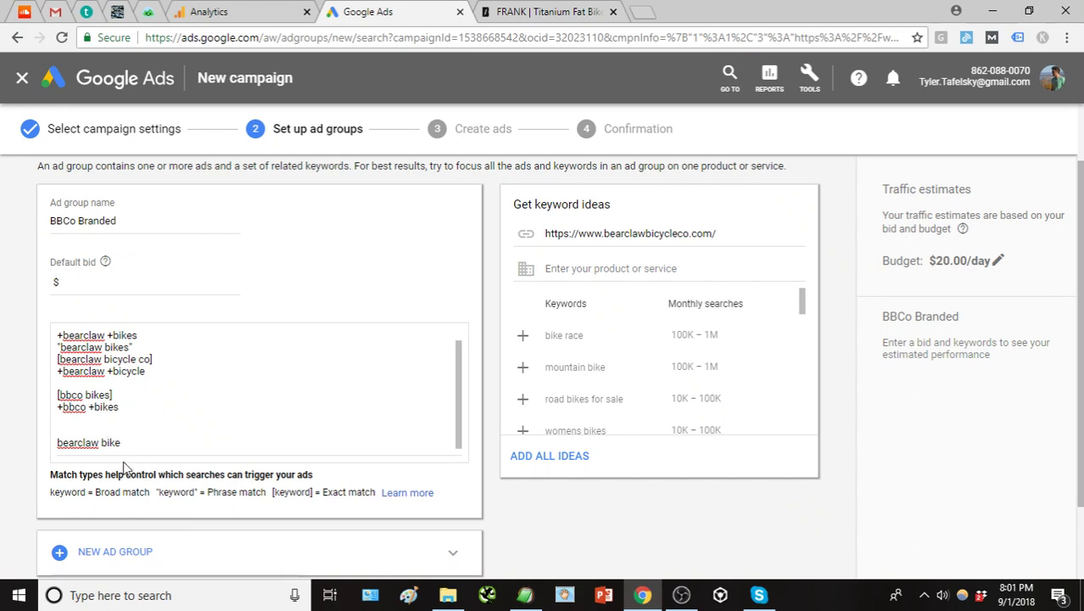
pyautogui.moveTo(123, 442); pyautogui.dragTo(32, 452)
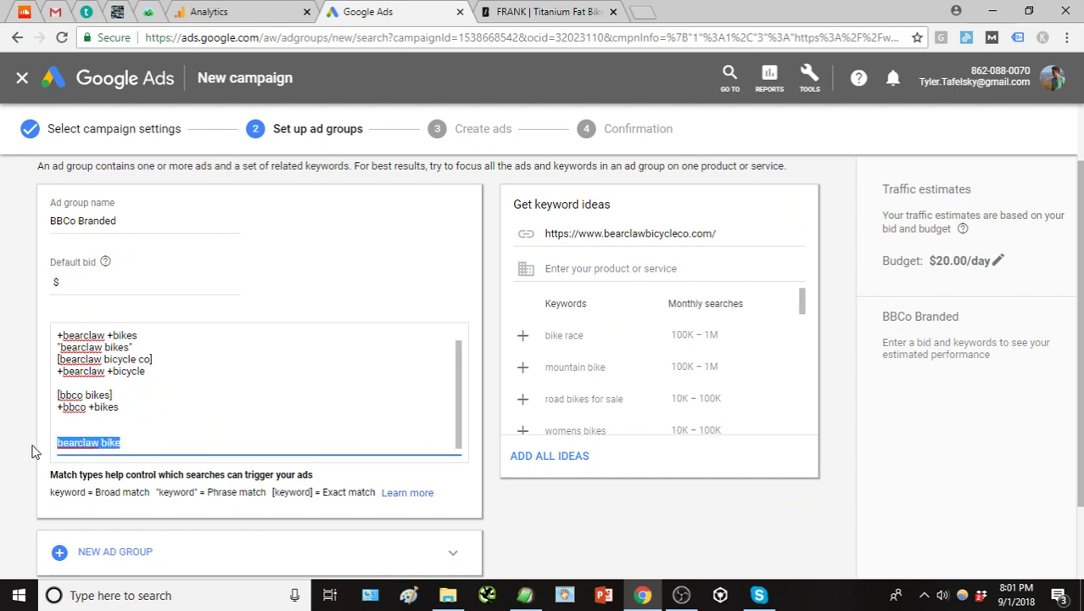
pyautogui.doubleClick(112, 443)
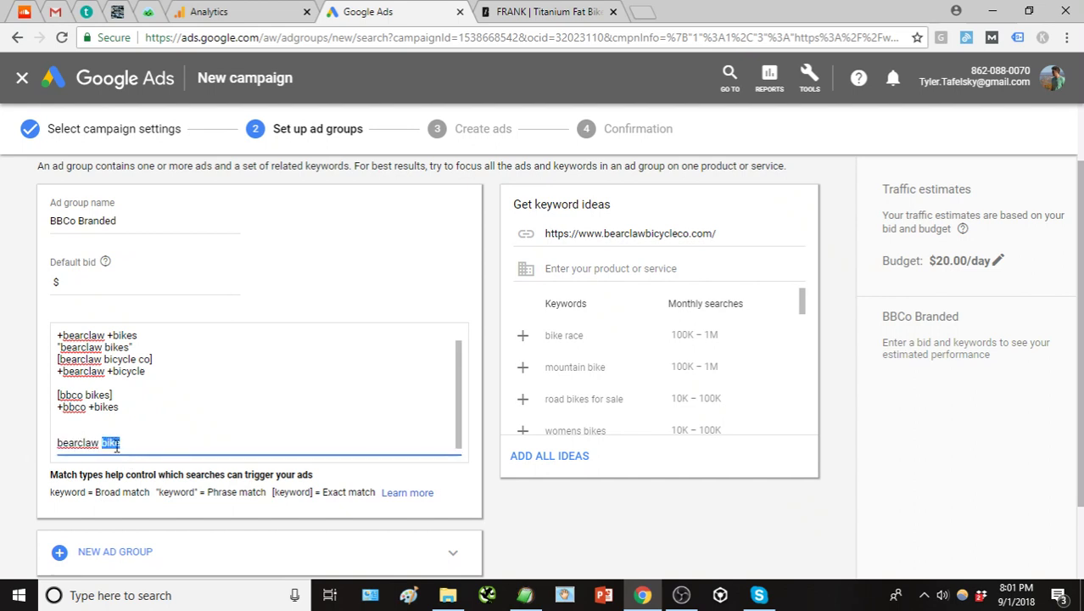
pyautogui.click(136, 443)
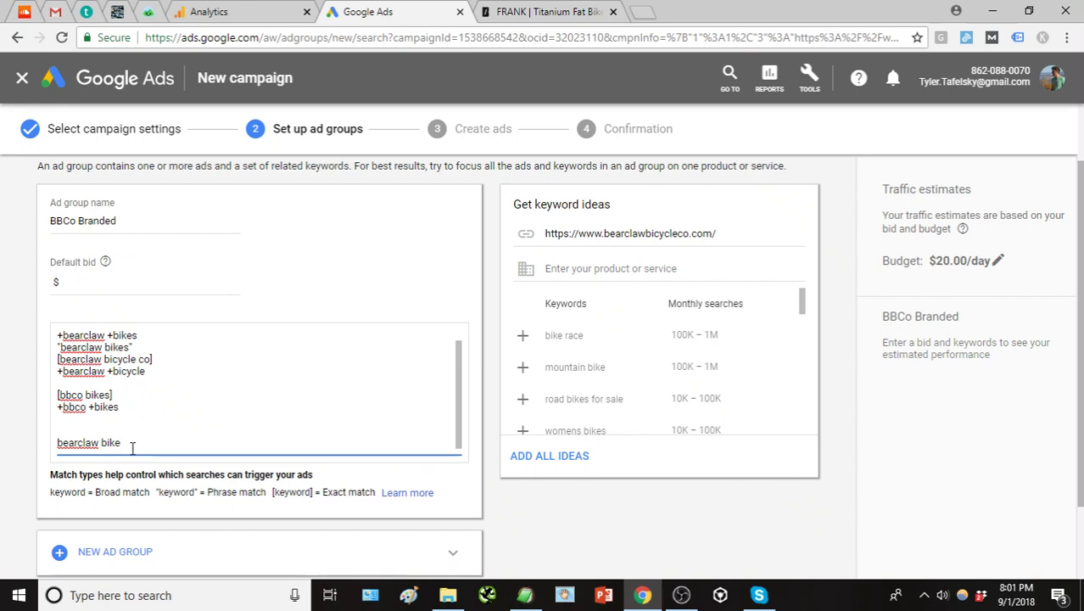
pyautogui.moveTo(135, 439); pyautogui.dragTo(7, 452)
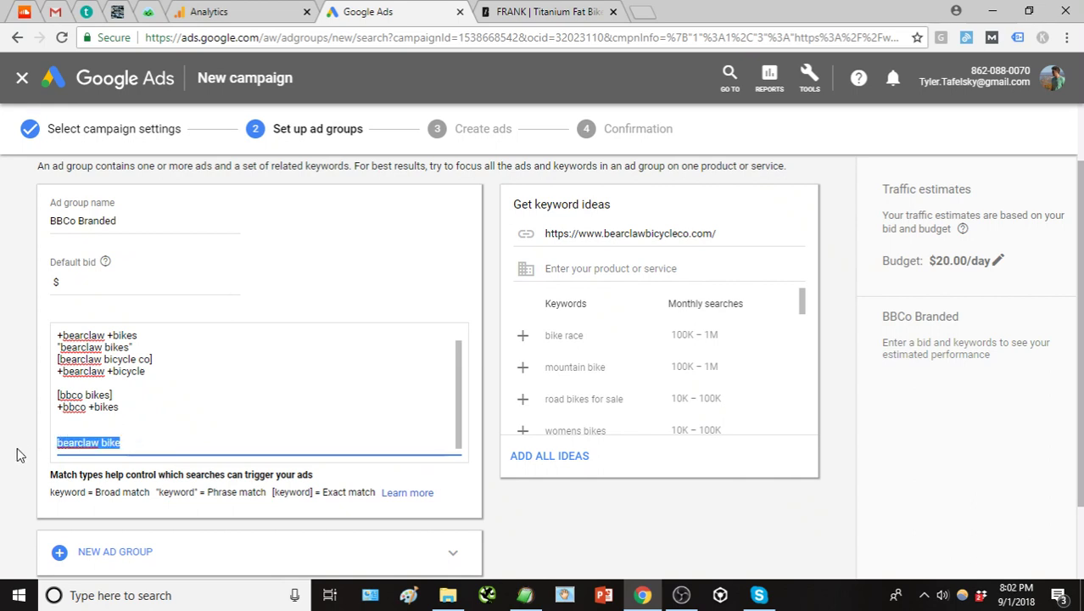
pyautogui.press('BackSpace')
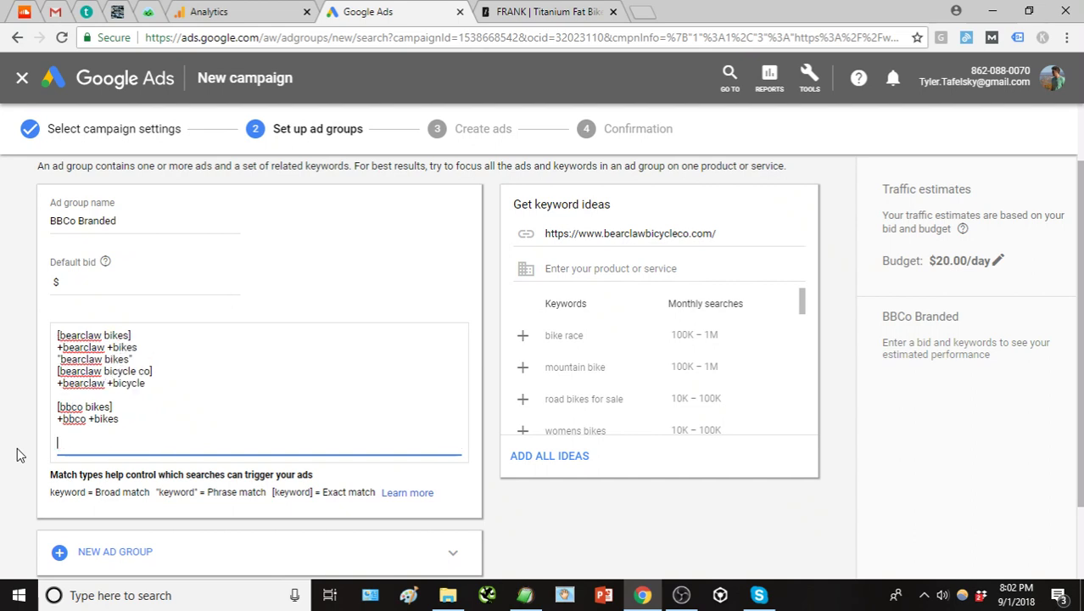
# Add "red wagon" as an example broad match keyword below the pasted list
pyautogui.write('re')
pyautogui.write('d wa')
pyautogui.write('ga')
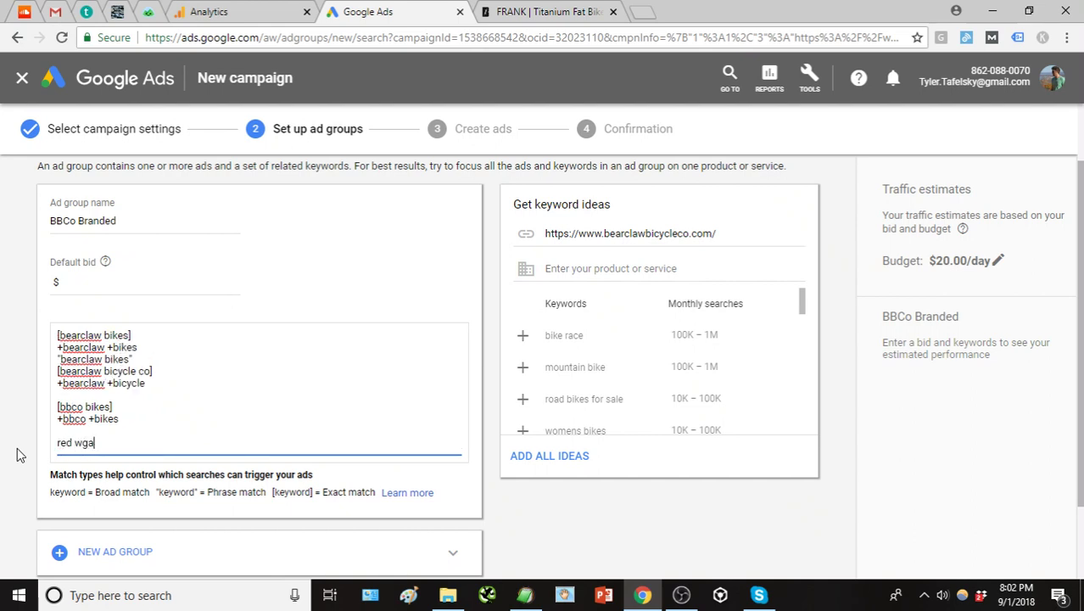
pyautogui.press('BackSpace')
pyautogui.write('agon')
pyautogui.press('Return')
pyautogui.press('Return')
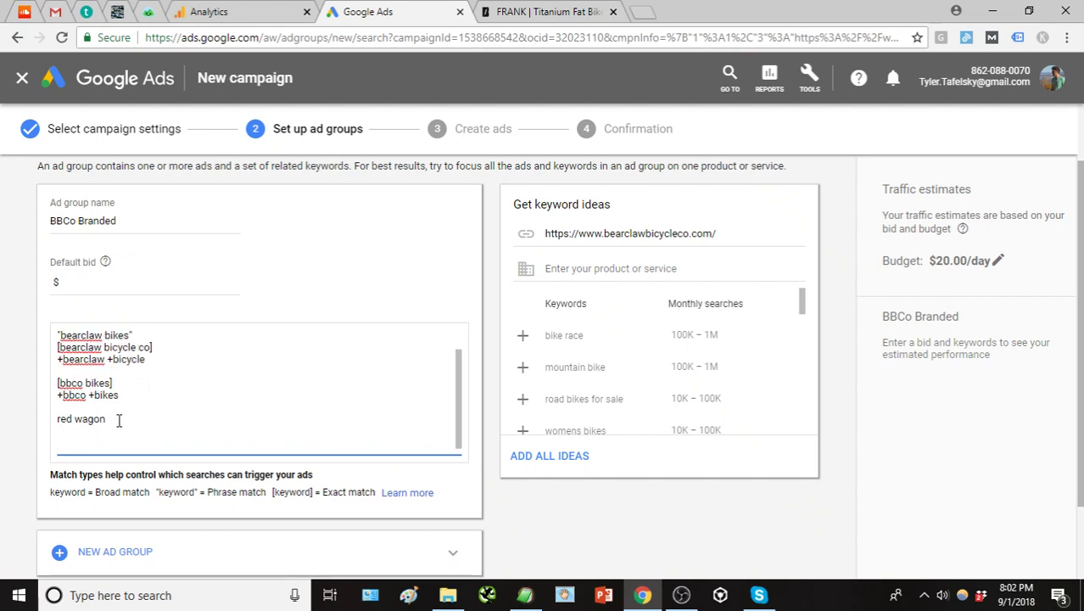
# Compare the broad match keyword "red wagon" with the modified broad match keywords "+bbco +bikes" and "+bearclaw +bicycle"
pyautogui.moveTo(119, 420); pyautogui.dragTo(57, 419)
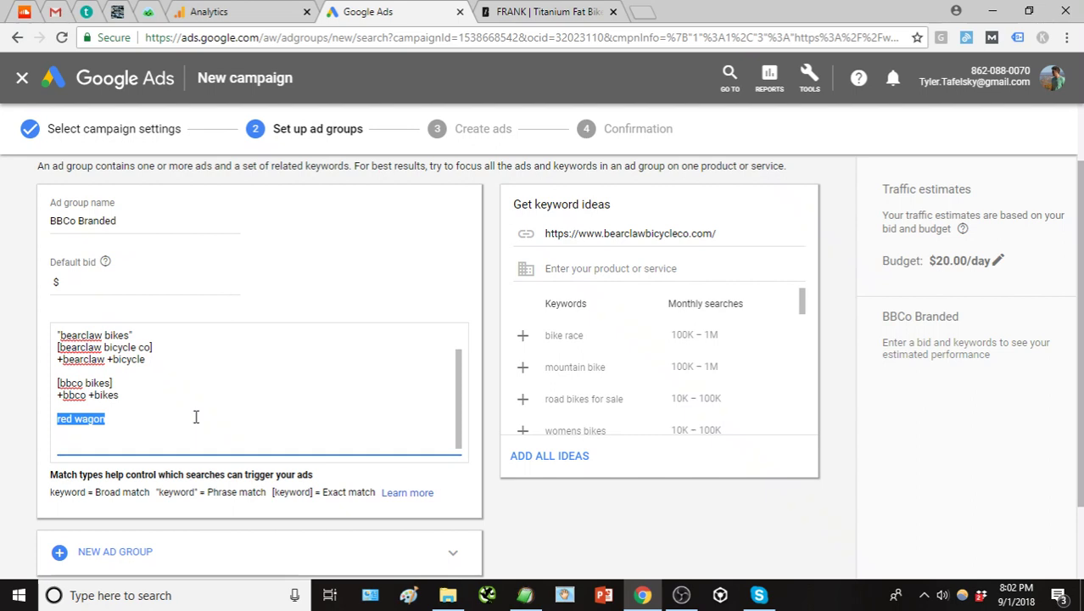
pyautogui.click(119, 418)
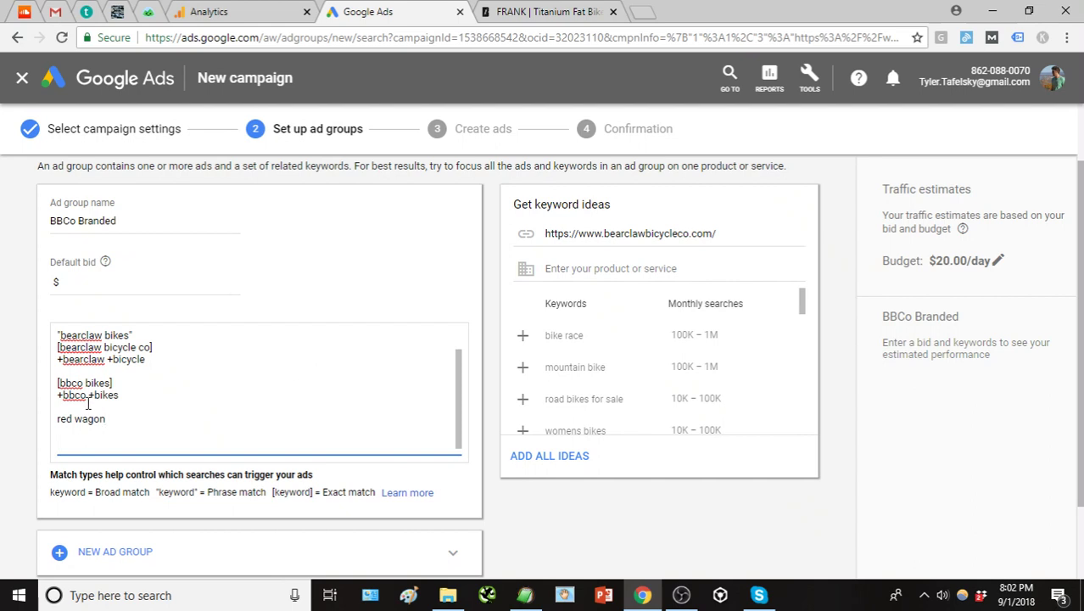
pyautogui.click(127, 440)
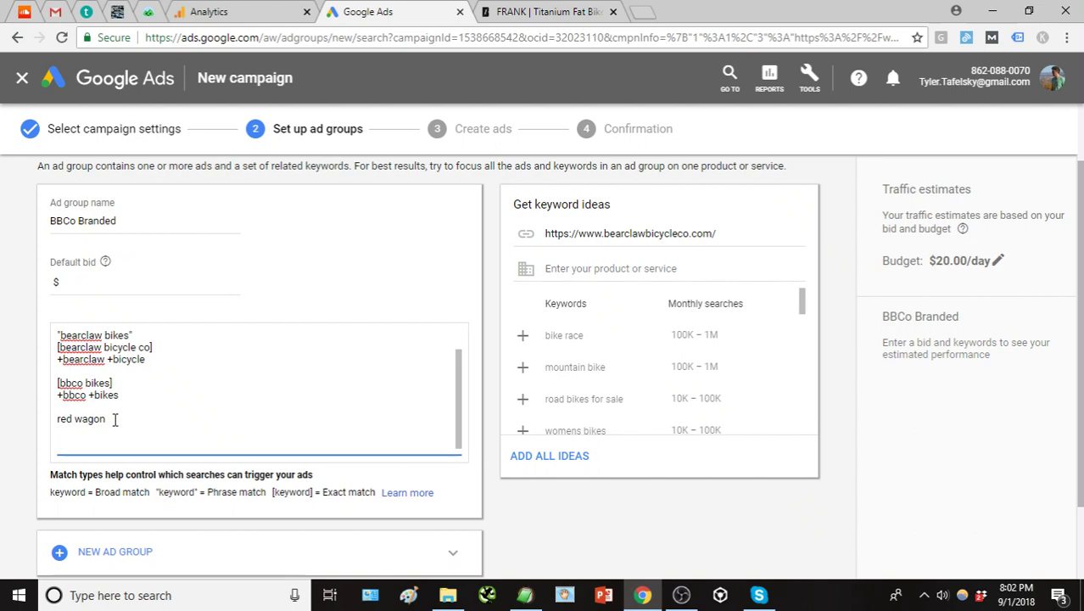
pyautogui.moveTo(106, 419); pyautogui.dragTo(39, 420)
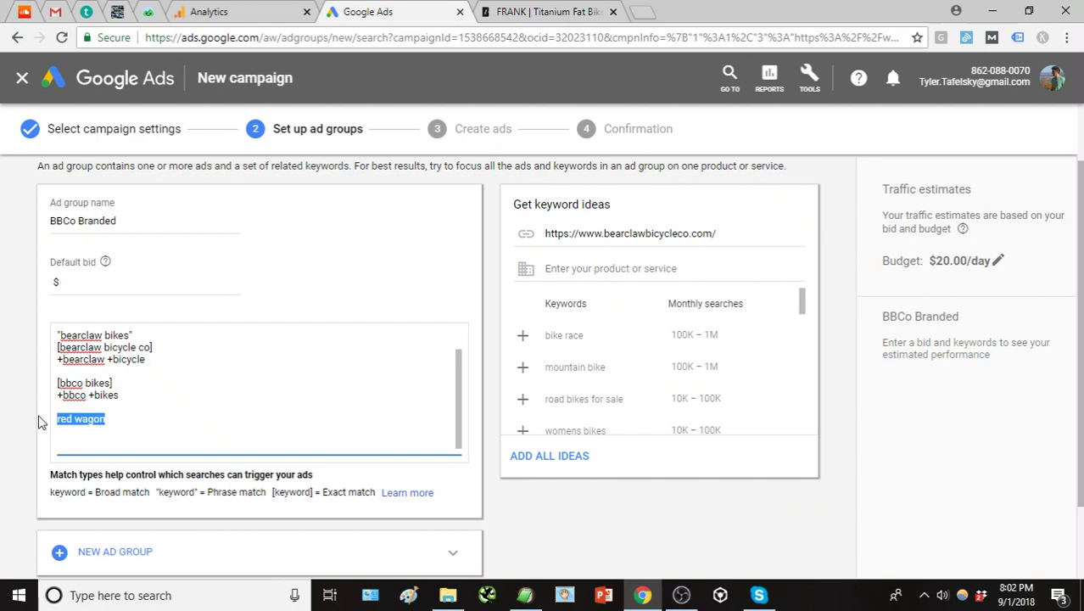
pyautogui.moveTo(57, 395); pyautogui.dragTo(62, 395)
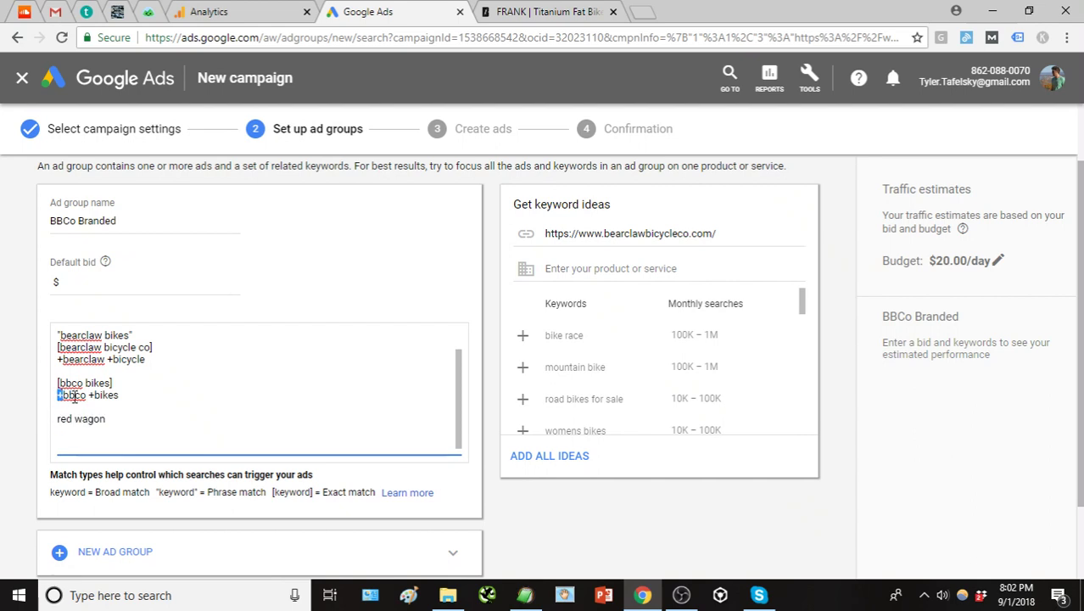
pyautogui.click(124, 395)
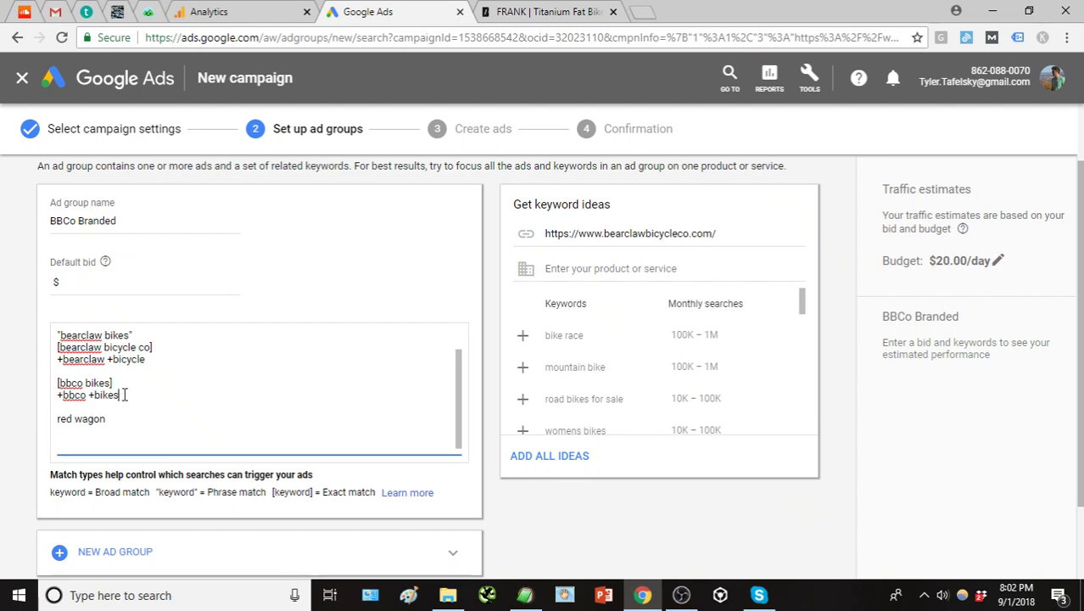
pyautogui.doubleClick(78, 395)
pyautogui.doubleClick(107, 395)
pyautogui.click(125, 395)
pyautogui.doubleClick(73, 394)
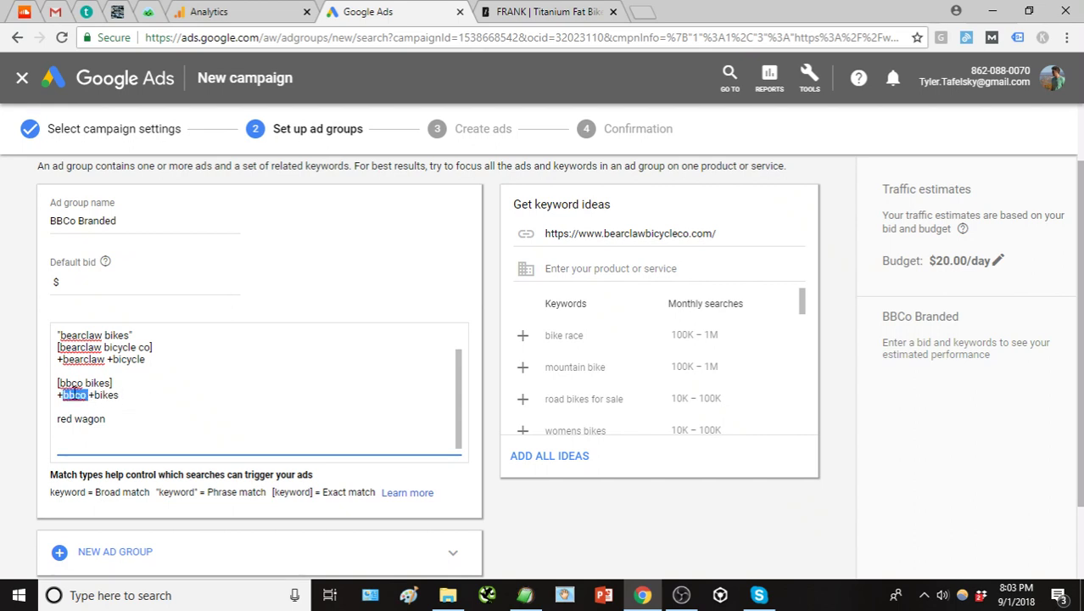
pyautogui.doubleClick(112, 395)
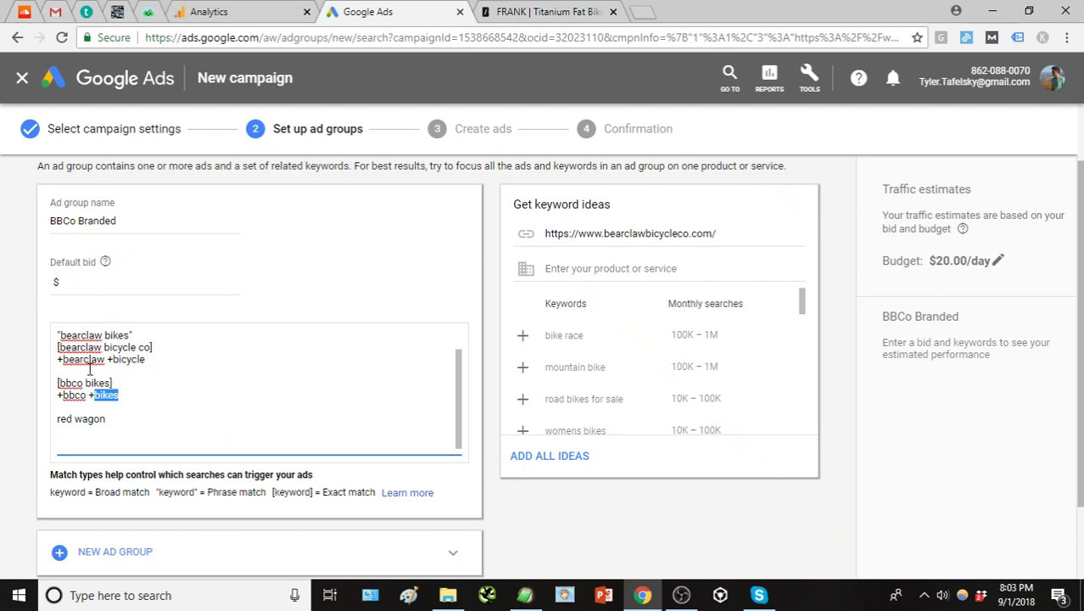
pyautogui.doubleClick(83, 359)
pyautogui.click(128, 359)
pyautogui.doubleClick(127, 359)
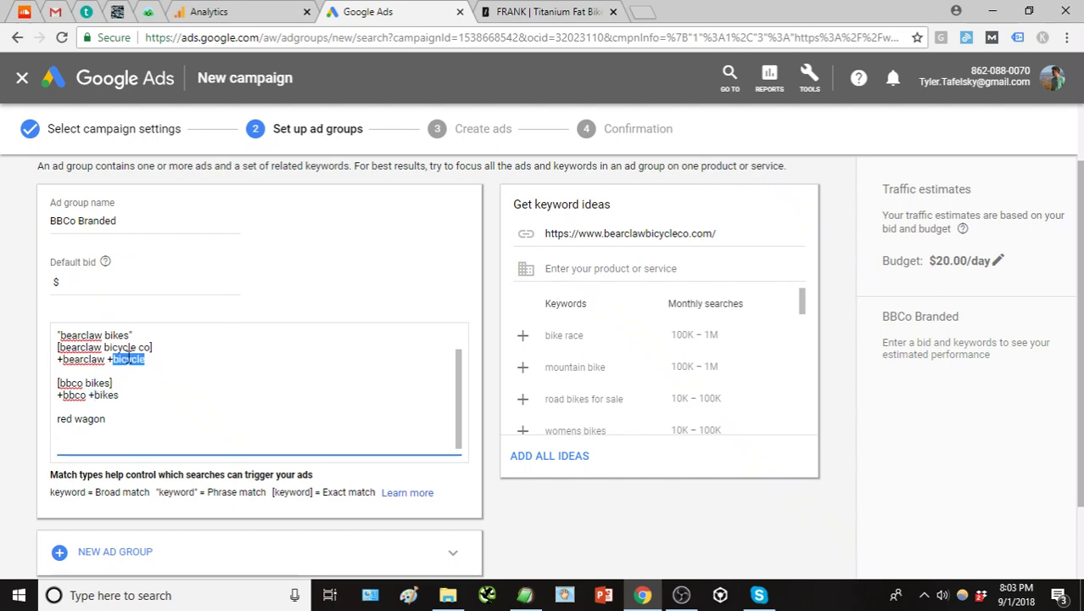
pyautogui.click(111, 368)
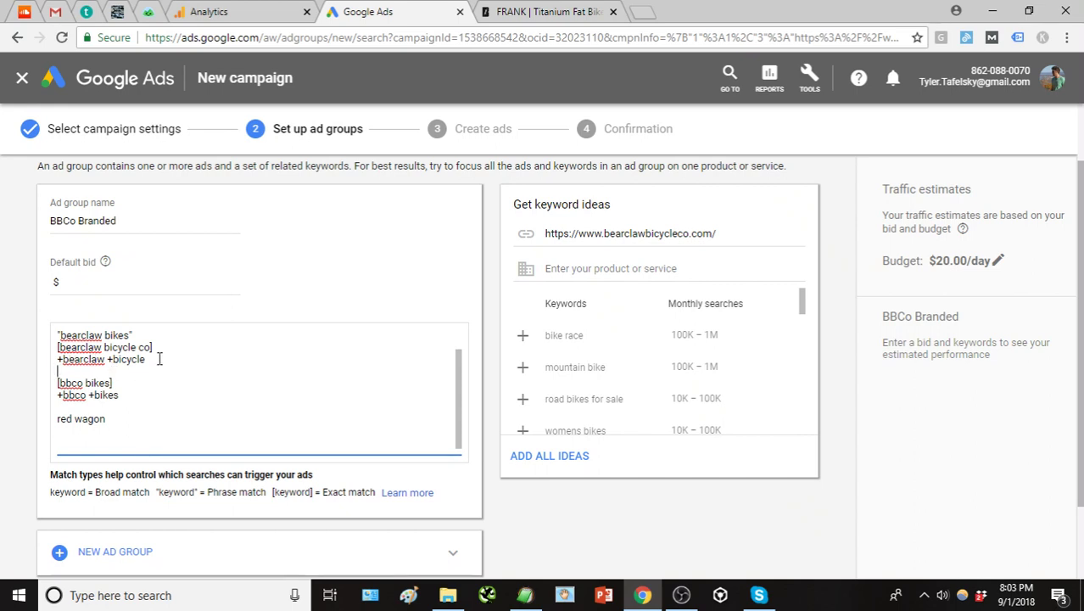
pyautogui.click(151, 359)
pyautogui.moveTo(151, 359); pyautogui.dragTo(56, 360)
pyautogui.scroll(1, 76, 374)
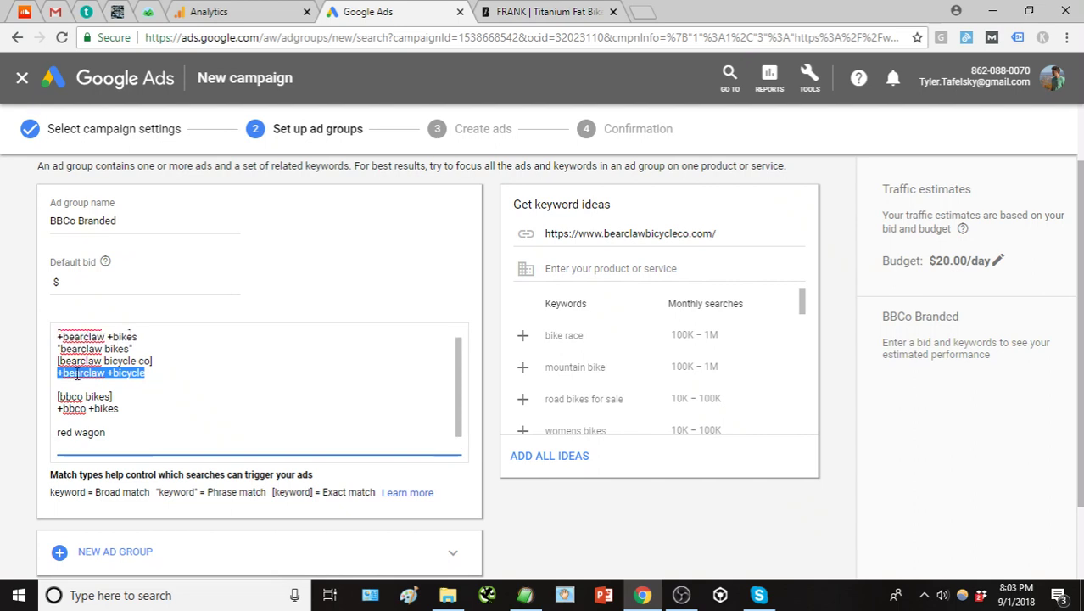
pyautogui.click(114, 383)
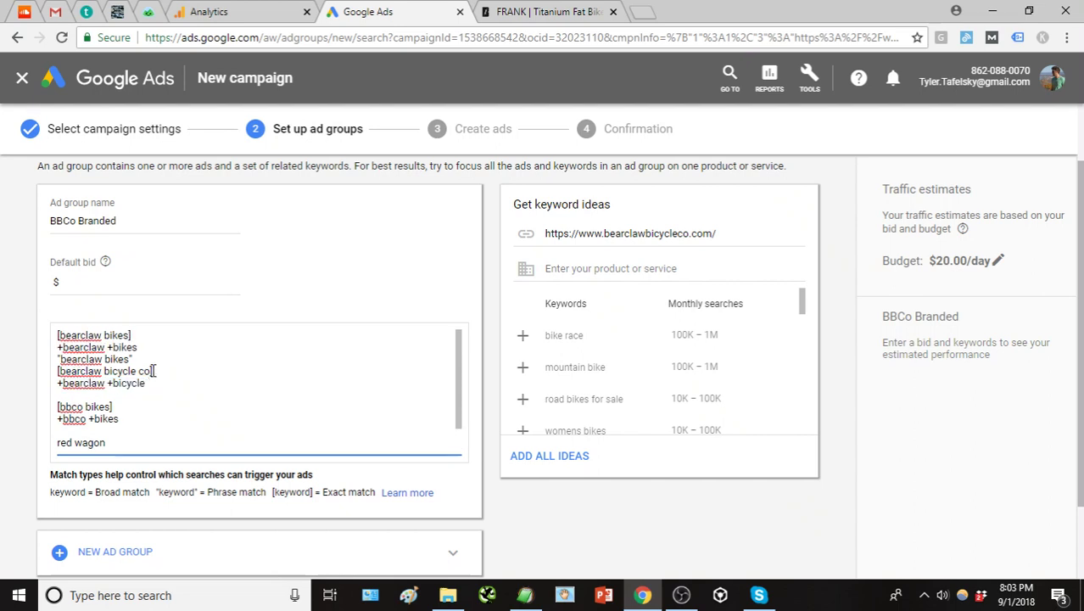
# Compare the exact match "[bearclaw bicycle co]", modified broad match "+bearclaw +bicycle" and phrase match "bearclaw bikes" keywords in the list
pyautogui.moveTo(155, 370); pyautogui.dragTo(55, 372)
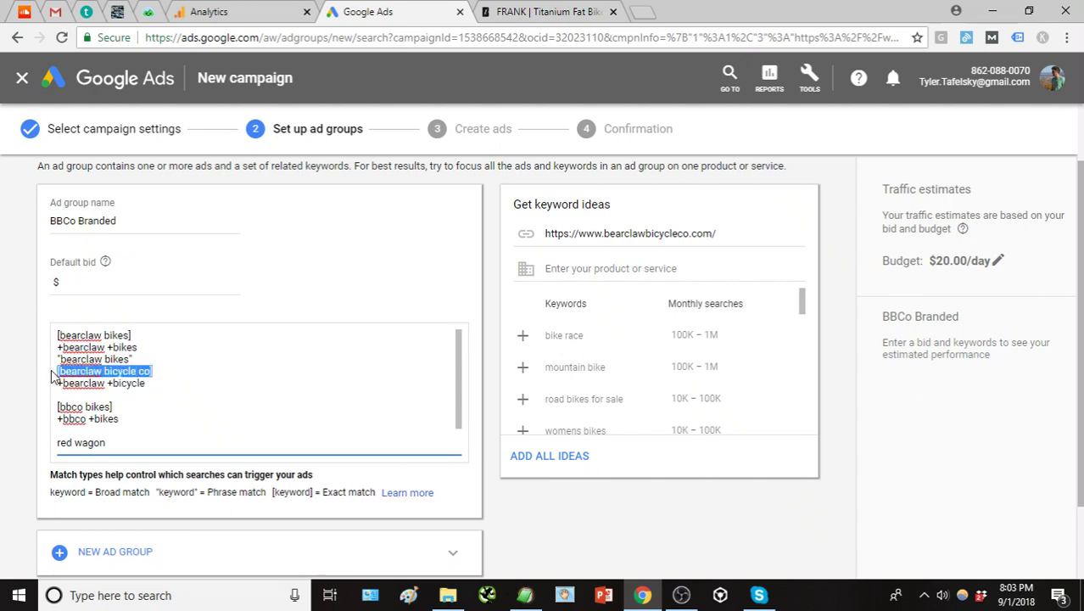
pyautogui.click(146, 365)
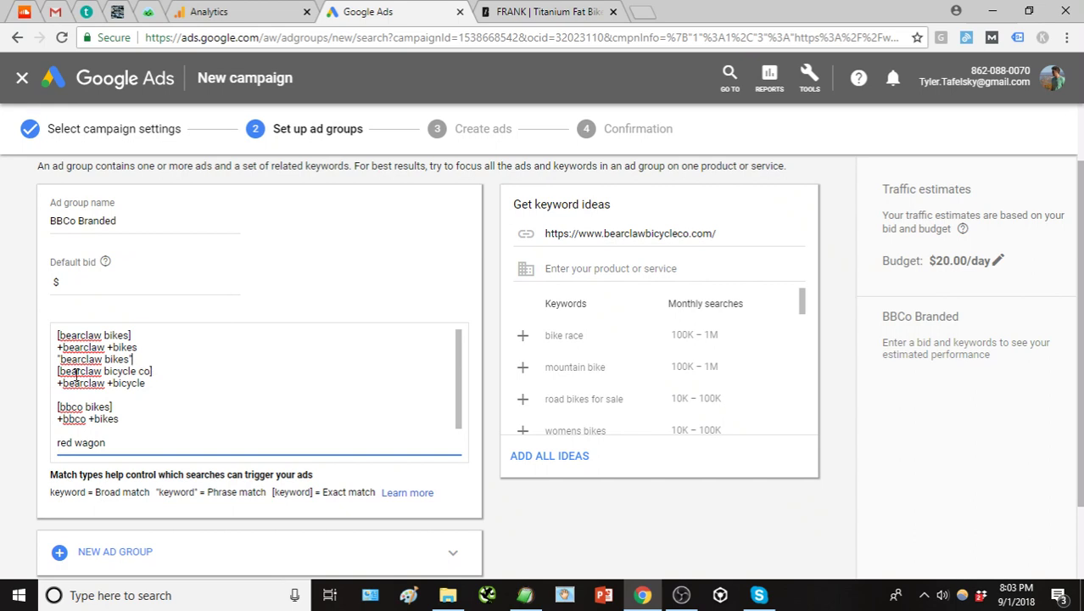
pyautogui.moveTo(157, 373); pyautogui.dragTo(50, 371)
pyautogui.click(145, 383)
pyautogui.moveTo(144, 383); pyautogui.dragTo(56, 383)
pyautogui.click(61, 383)
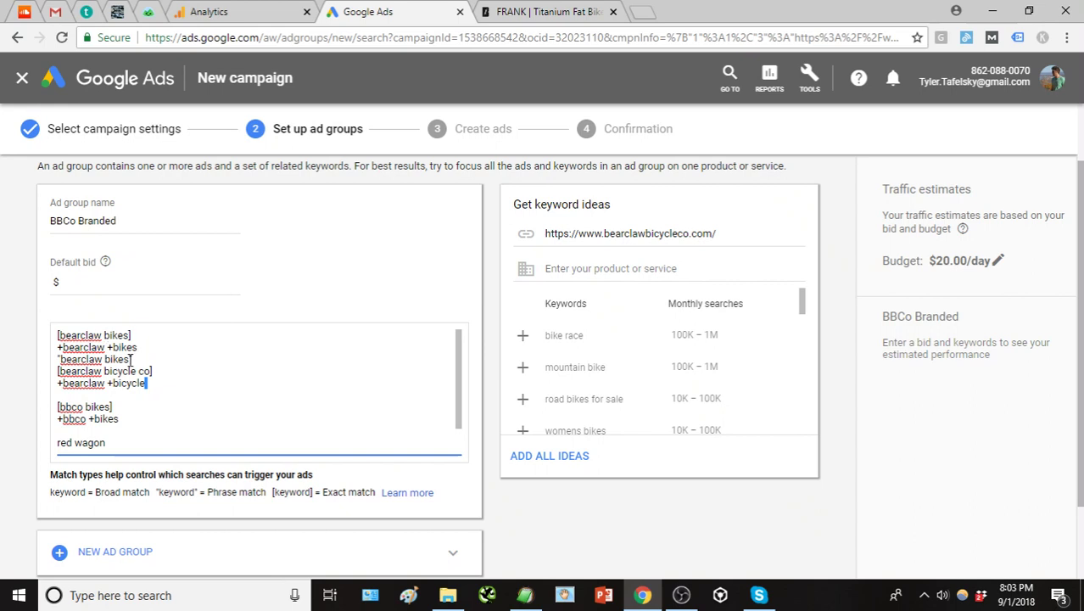
pyautogui.moveTo(130, 358); pyautogui.dragTo(61, 359)
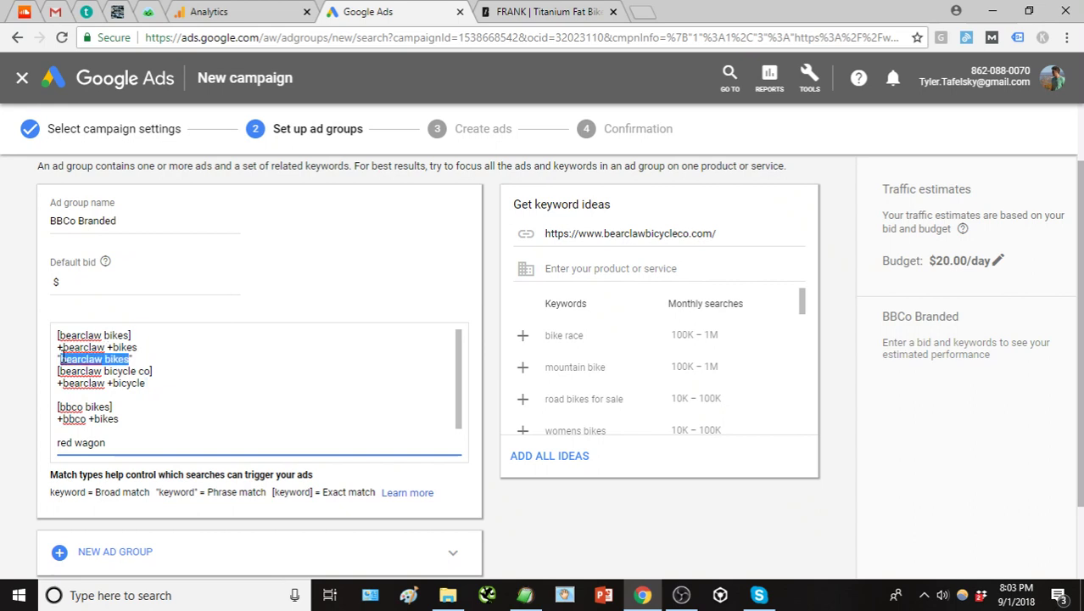
pyautogui.click(132, 359)
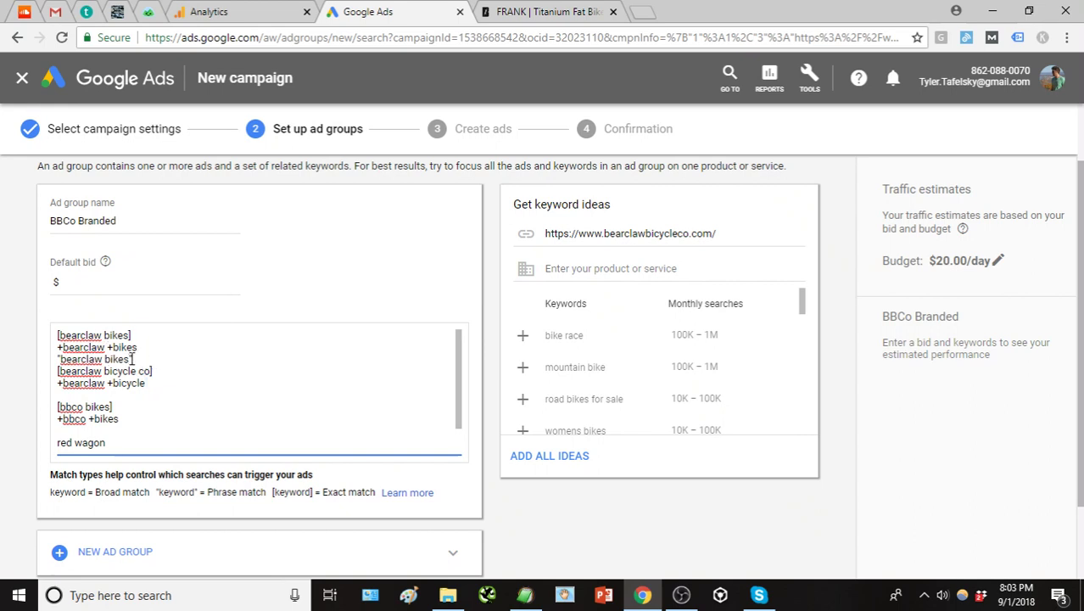
pyautogui.moveTo(131, 359); pyautogui.dragTo(61, 359)
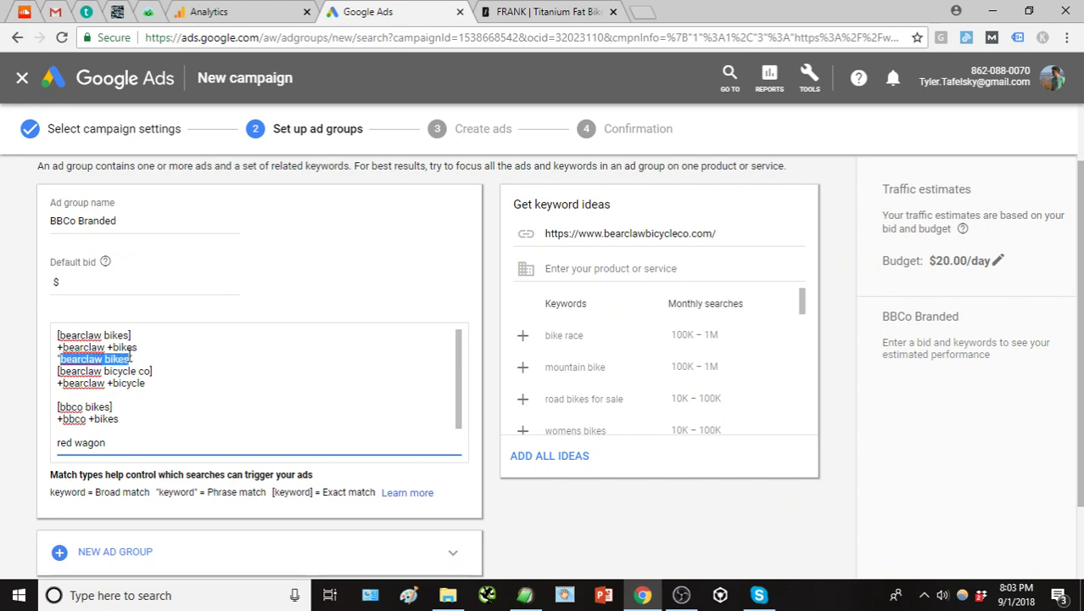
pyautogui.click(108, 359)
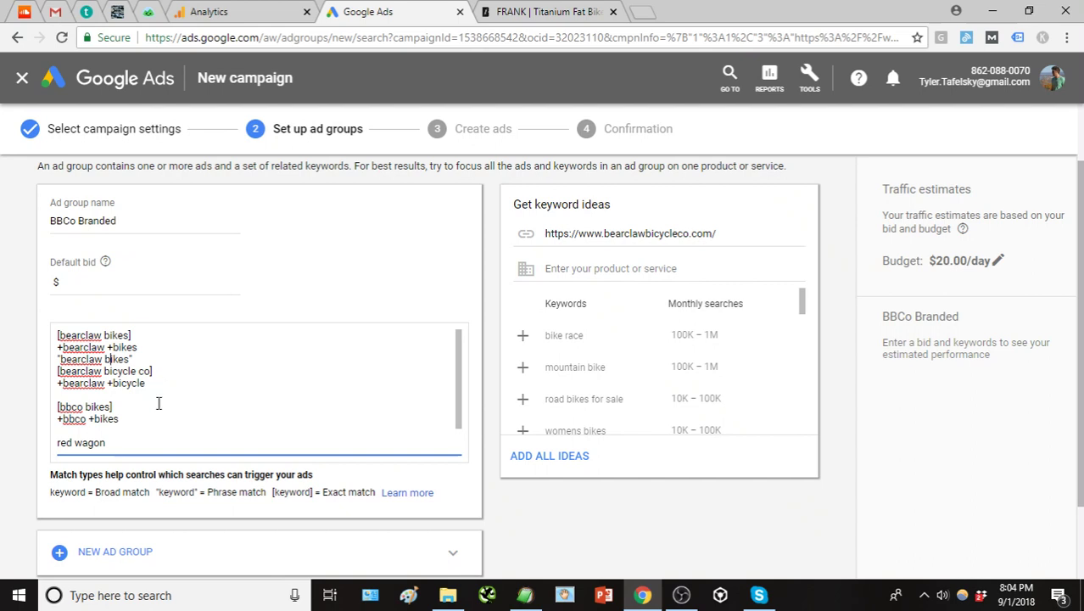
# Remove the blank line above "[bbco bikes]" and delete the example keyword "red wagon" from the keyword list
pyautogui.click(145, 393)
pyautogui.press('BackSpace')
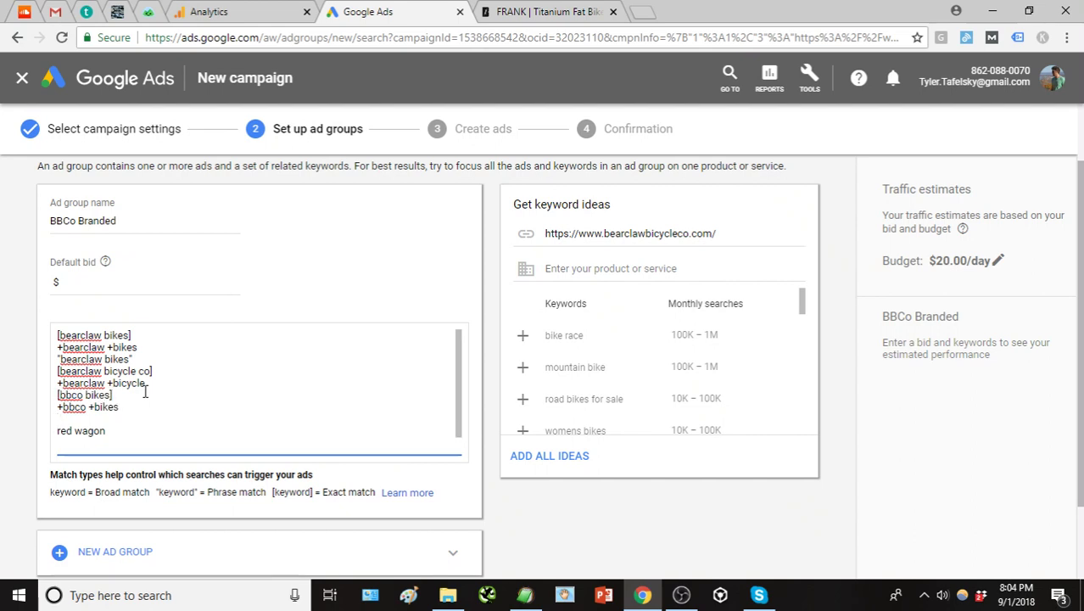
pyautogui.hotkey('shift', 'End')
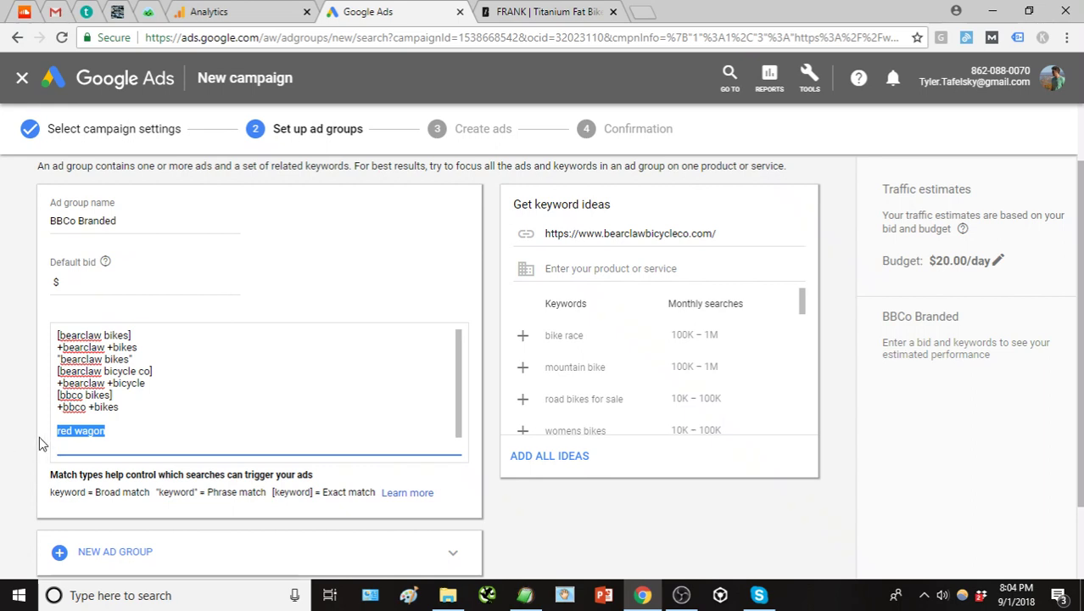
pyautogui.press('BackSpace')
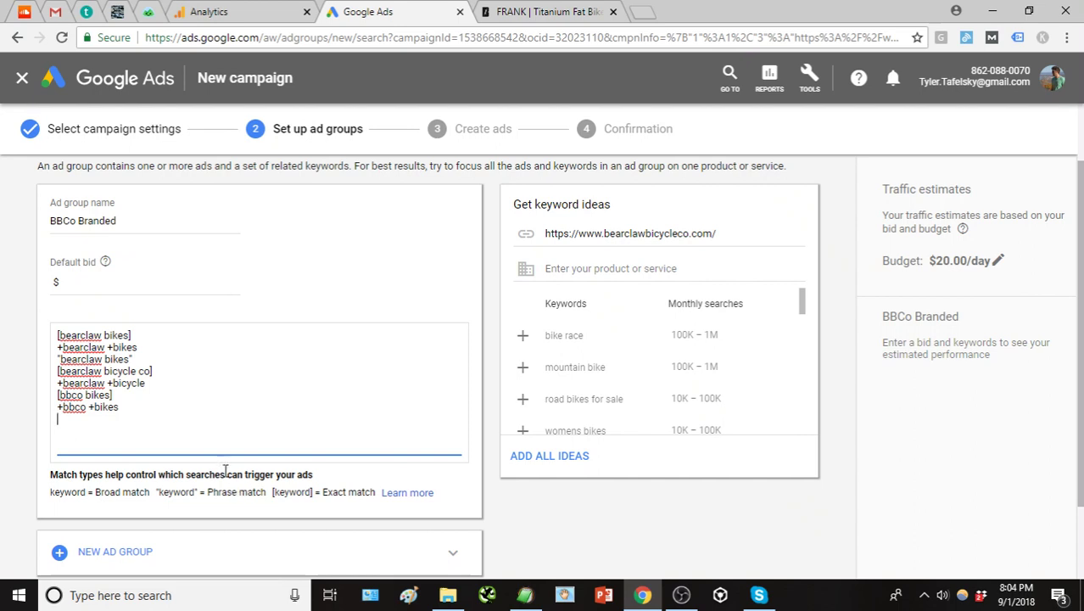
# Set the BBCo Branded ad group's default bid to $2 and save it to continue to ad creation
pyautogui.click(82, 280)
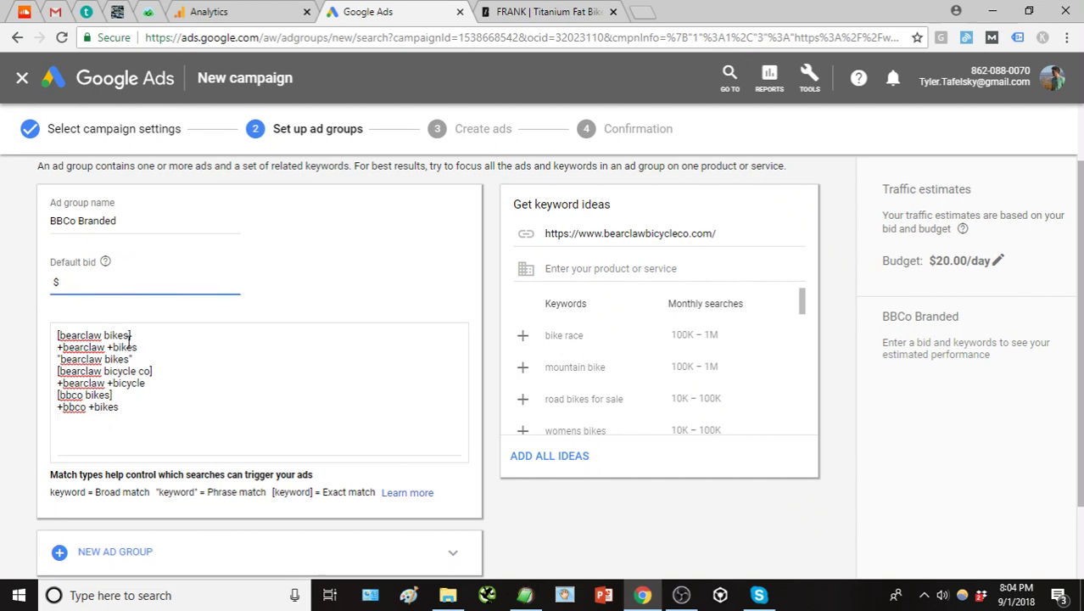
pyautogui.write('2')
pyautogui.click(29, 381)
pyautogui.scroll(-1, 33, 379)
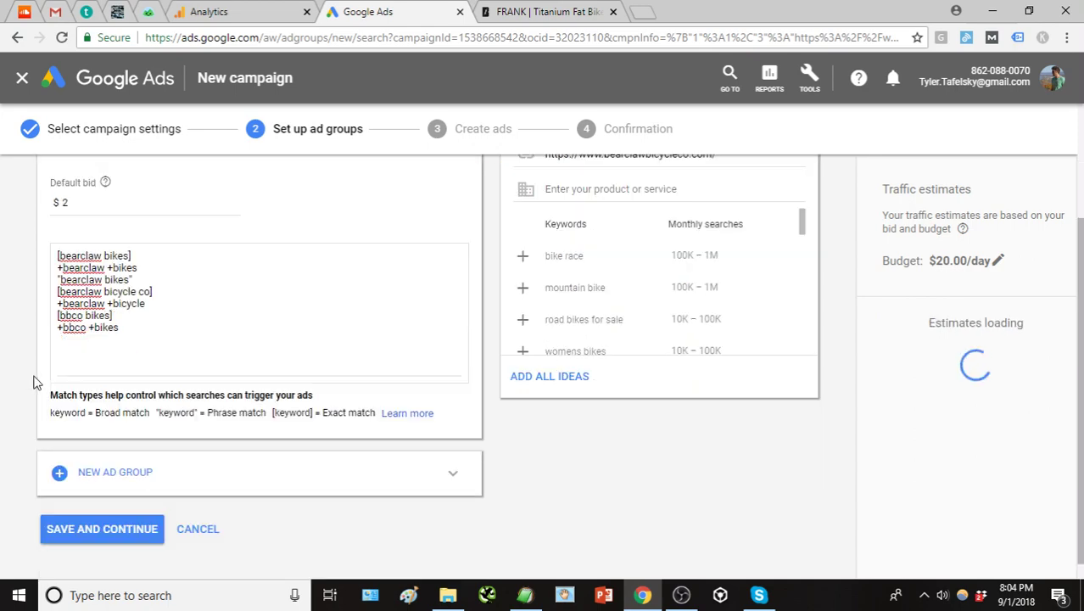
pyautogui.scroll(1, 34, 379)
pyautogui.scroll(-1, 75, 385)
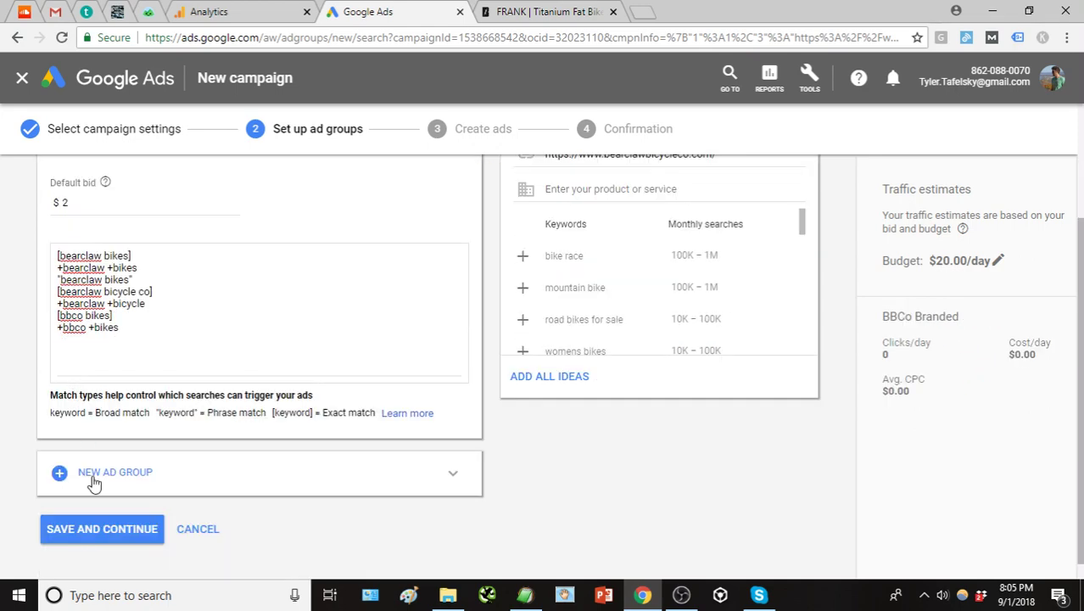
pyautogui.click(120, 529)
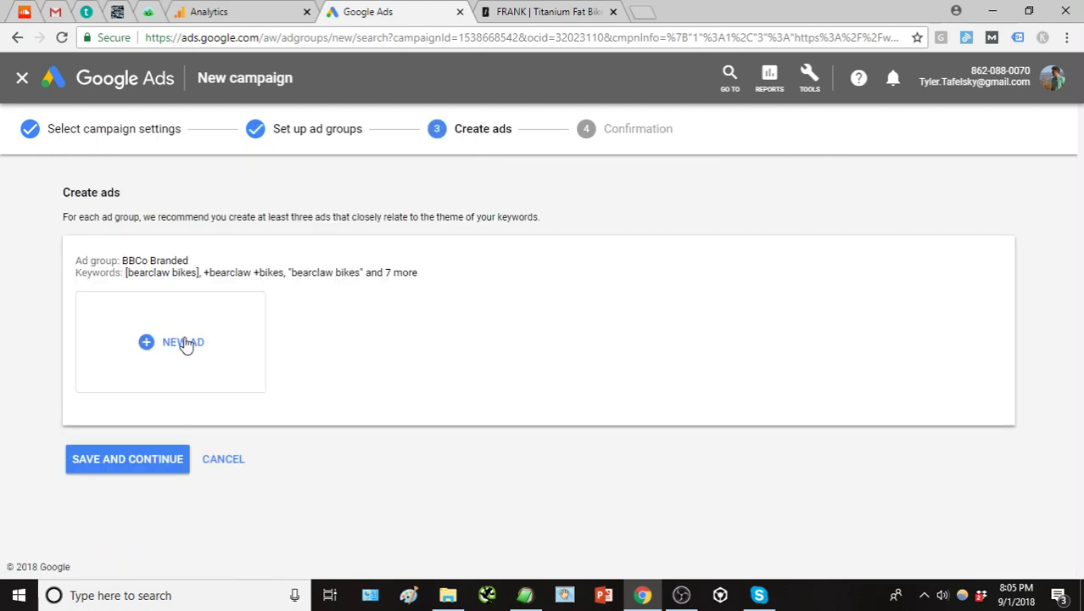
# Start a new text ad for the BBCo Branded ad group and dismiss the notice about additional headlines and descriptions
pyautogui.click(186, 344)
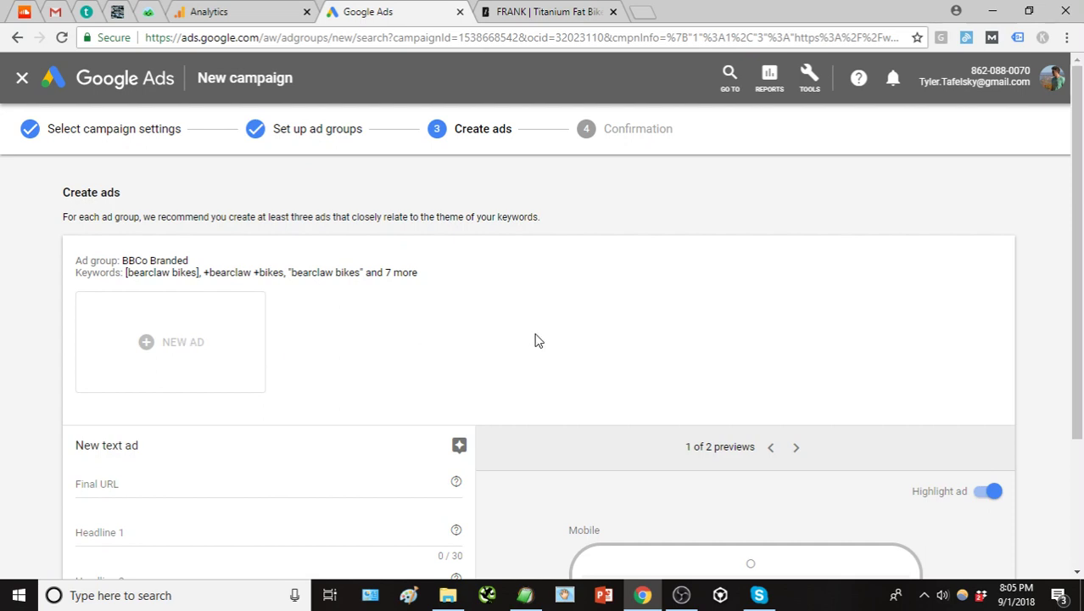
pyautogui.scroll(-1, 535, 339)
pyautogui.scroll(-1, 535, 268)
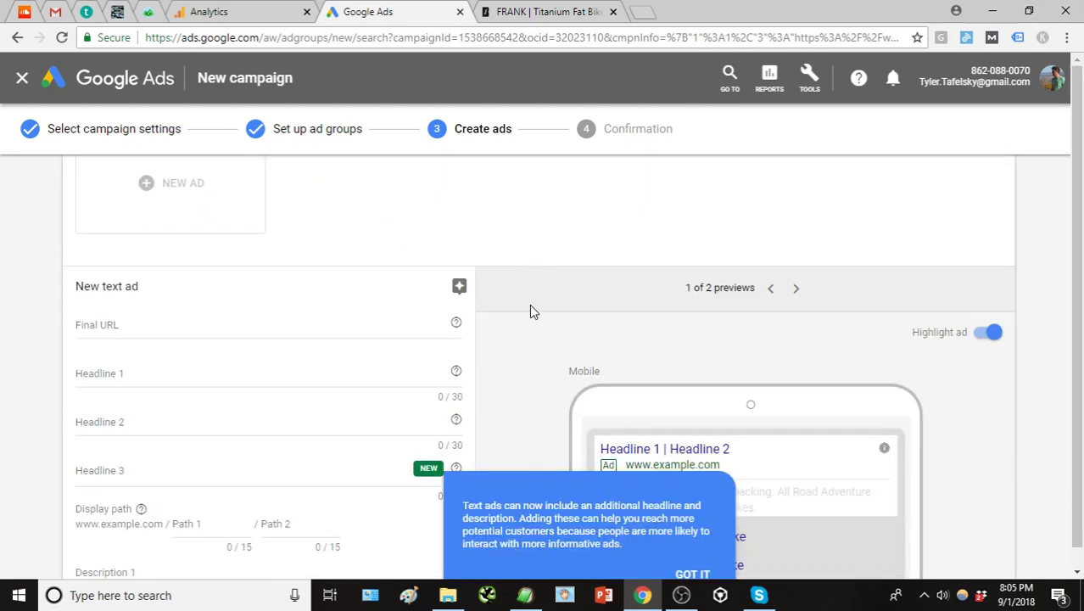
pyautogui.scroll(-1, 545, 341)
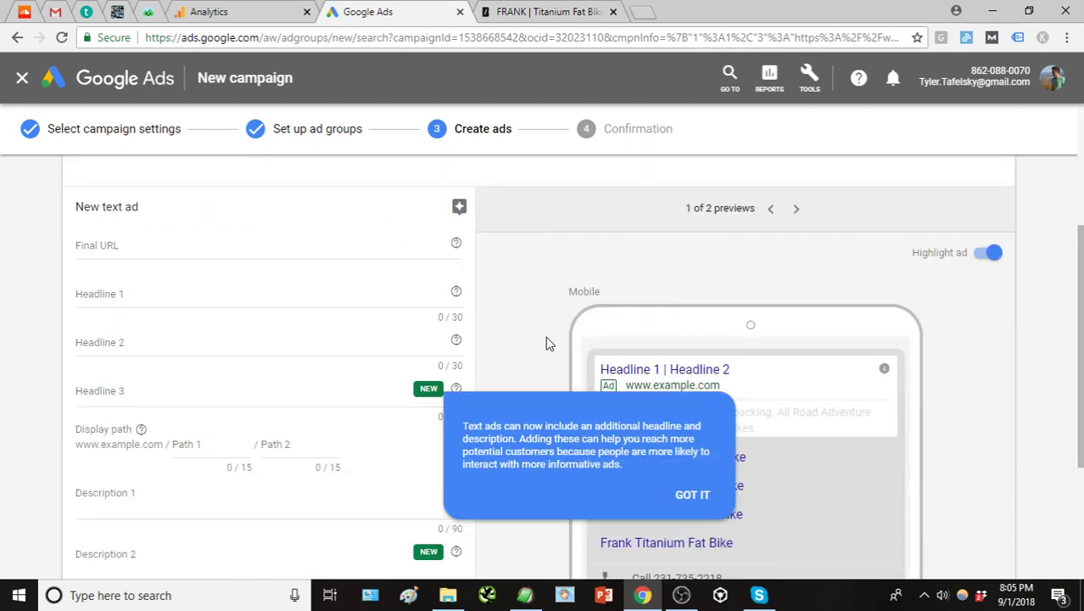
pyautogui.click(694, 494)
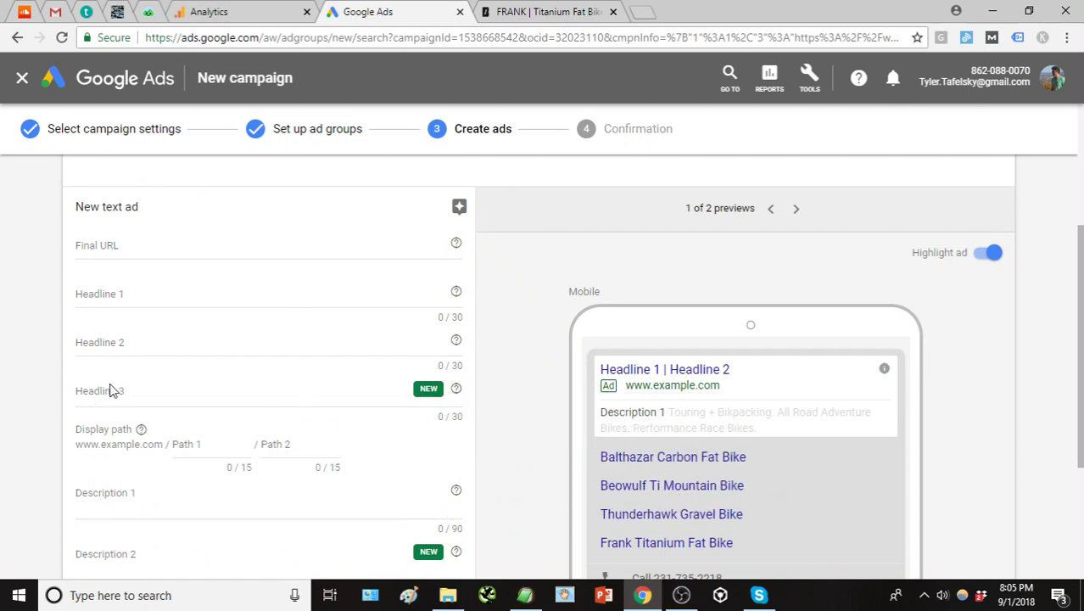
# Examine the new text ad's headline and description fields, their character limits, and the new Headline 3 and Description 2 options
pyautogui.scroll(-1, 126, 416)
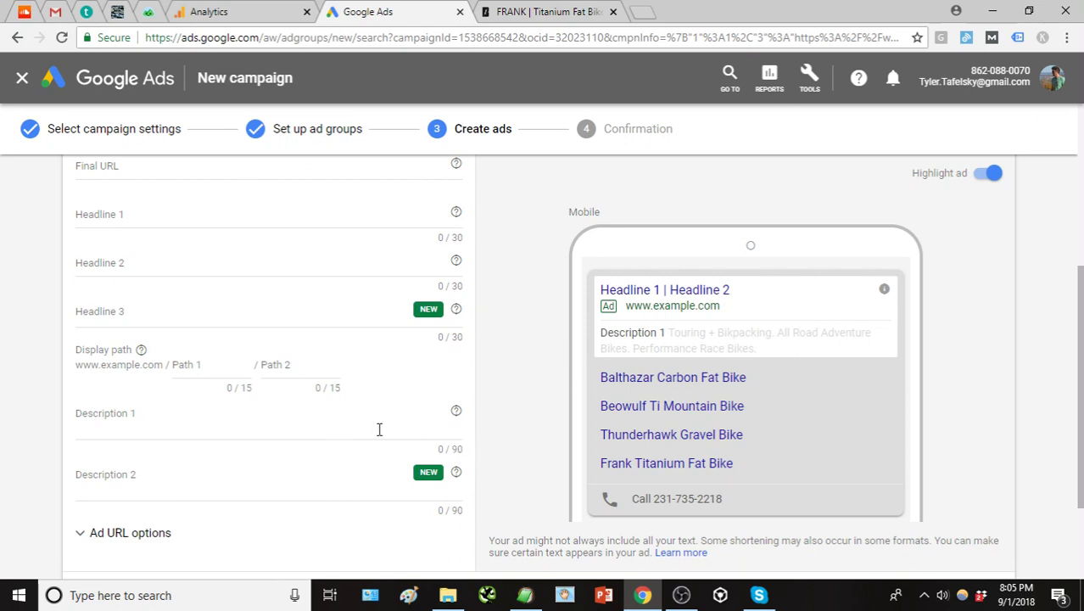
pyautogui.click(452, 451)
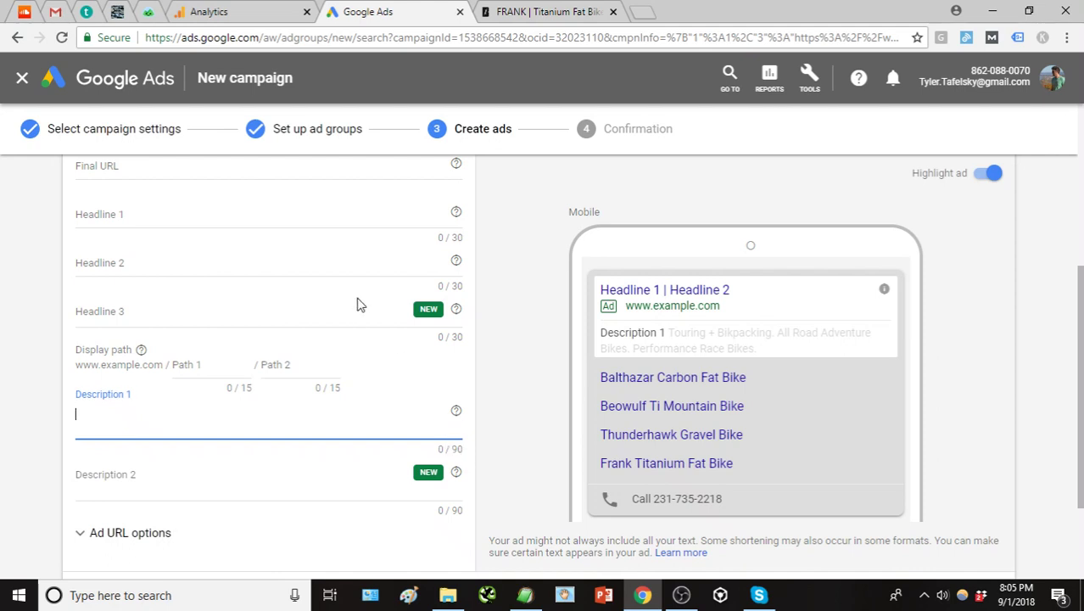
pyautogui.scroll(1, 334, 290)
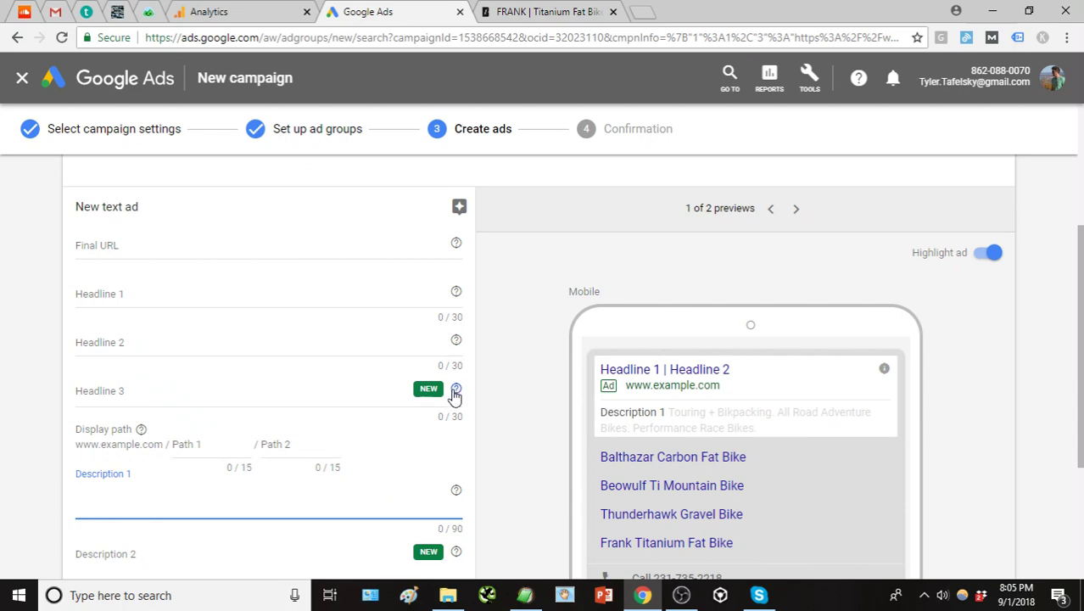
pyautogui.moveTo(457, 390)
pyautogui.click(234, 395)
pyautogui.scroll(-2, 206, 404)
pyautogui.click(204, 404)
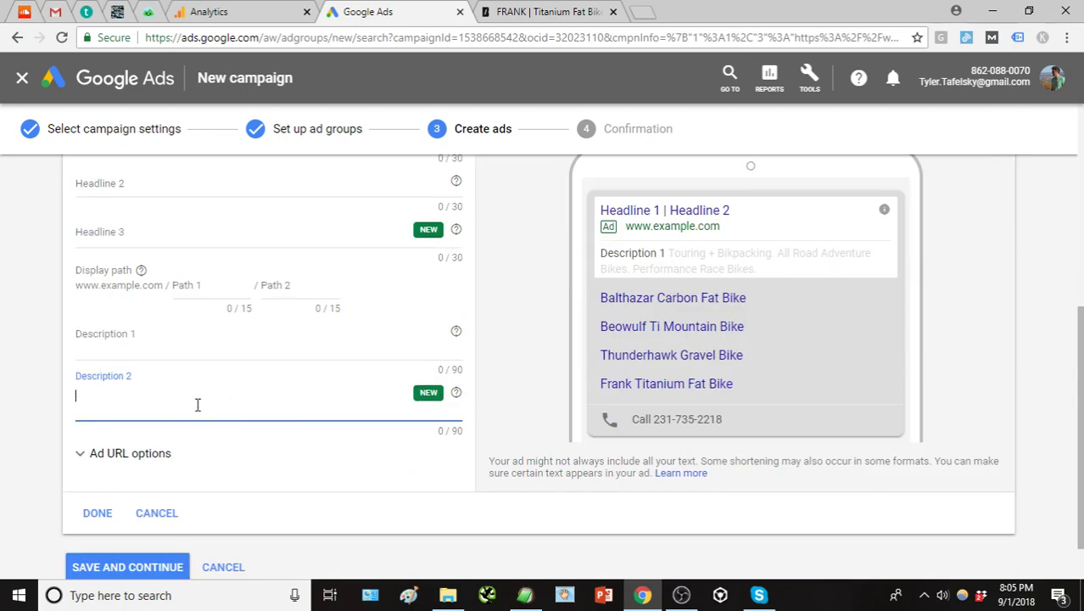
pyautogui.scroll(1, 212, 390)
pyautogui.scroll(1, 214, 348)
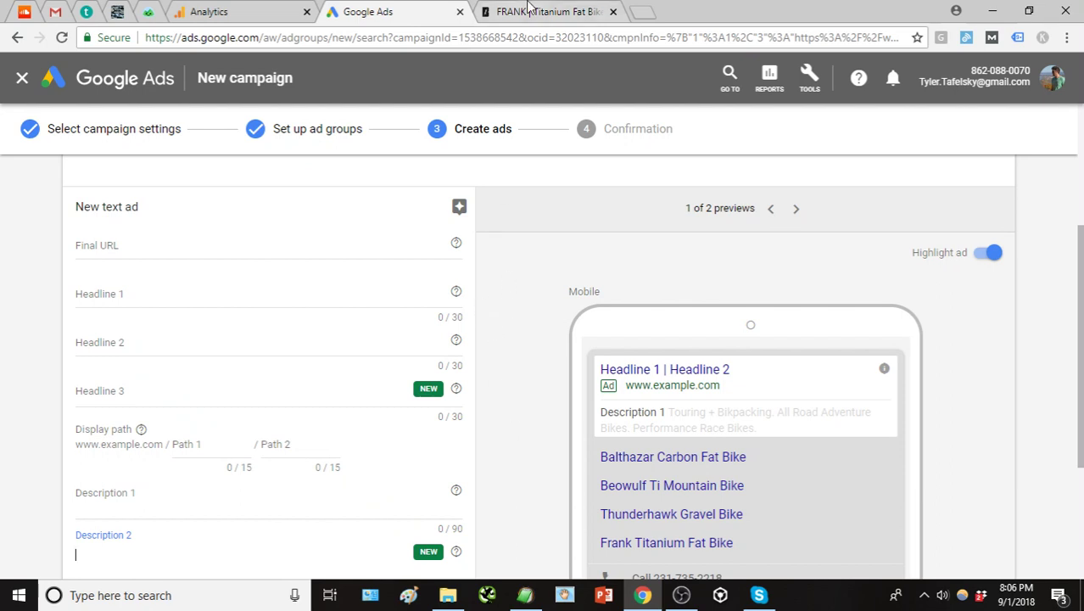
pyautogui.scroll(3, 325, 280)
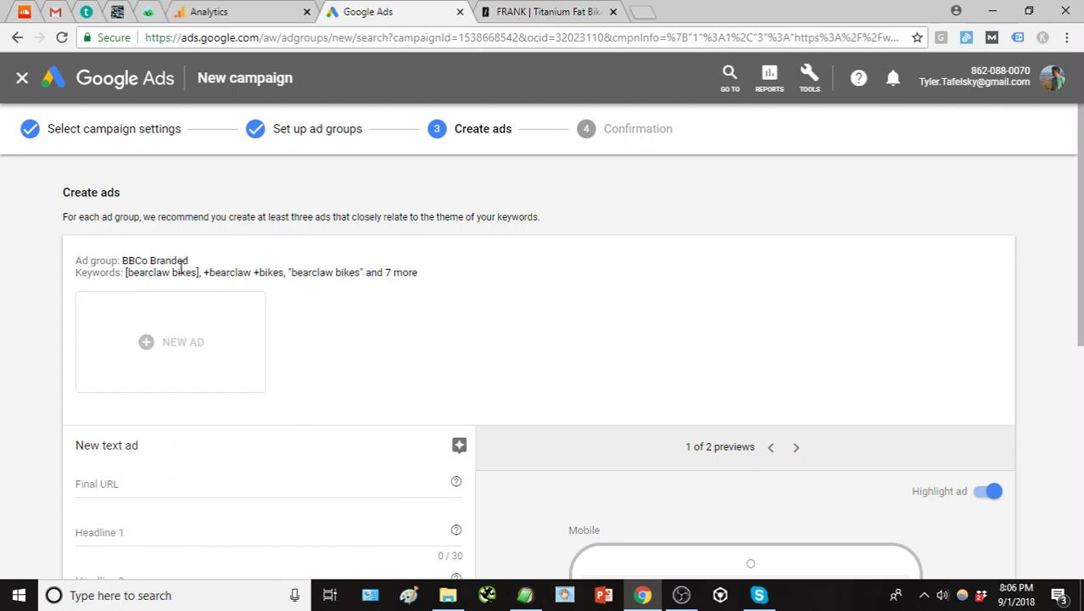
pyautogui.scroll(-2, 307, 268)
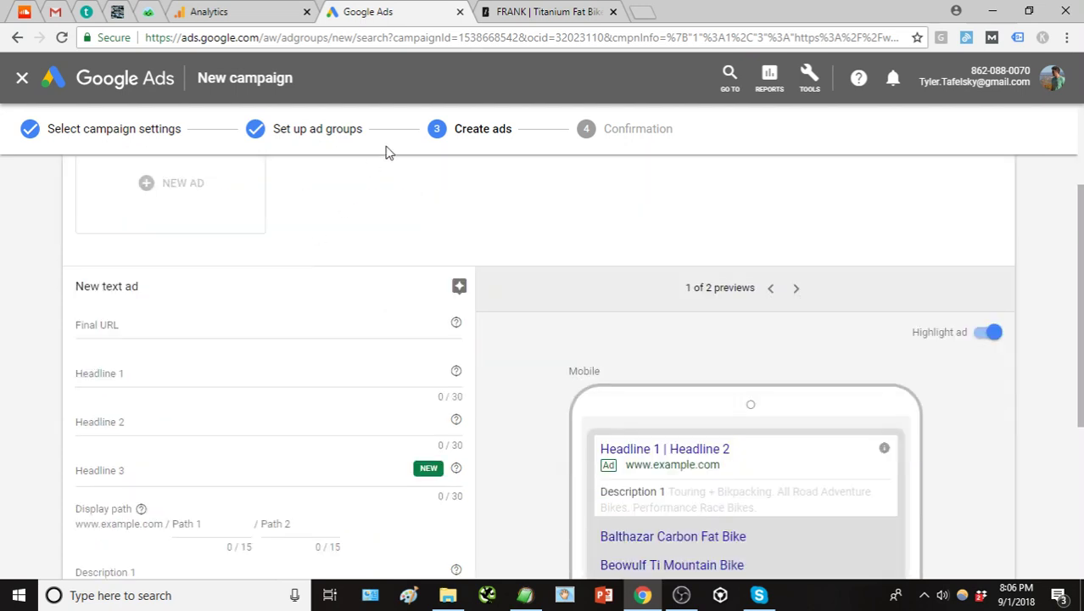
pyautogui.click(515, 10)
pyautogui.click(298, 38)
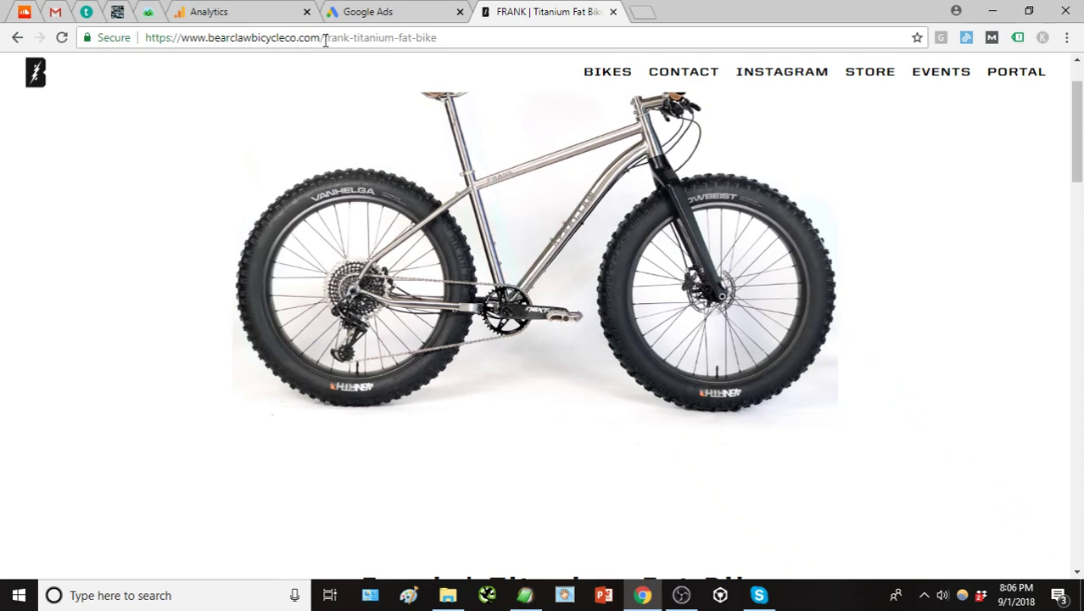
pyautogui.moveTo(325, 37); pyautogui.dragTo(131, 37)
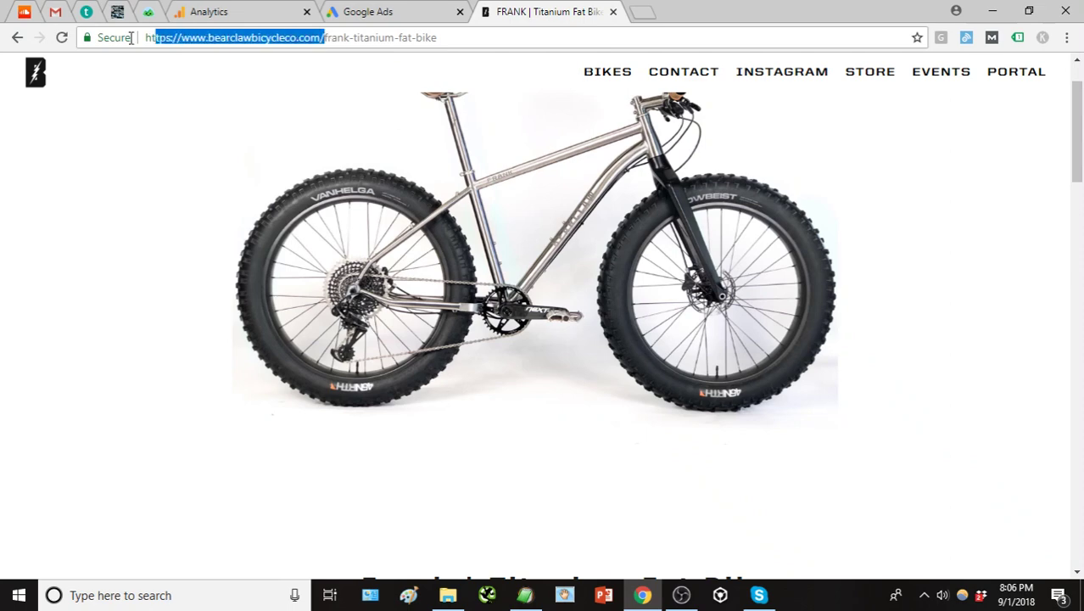
pyautogui.click(389, 7)
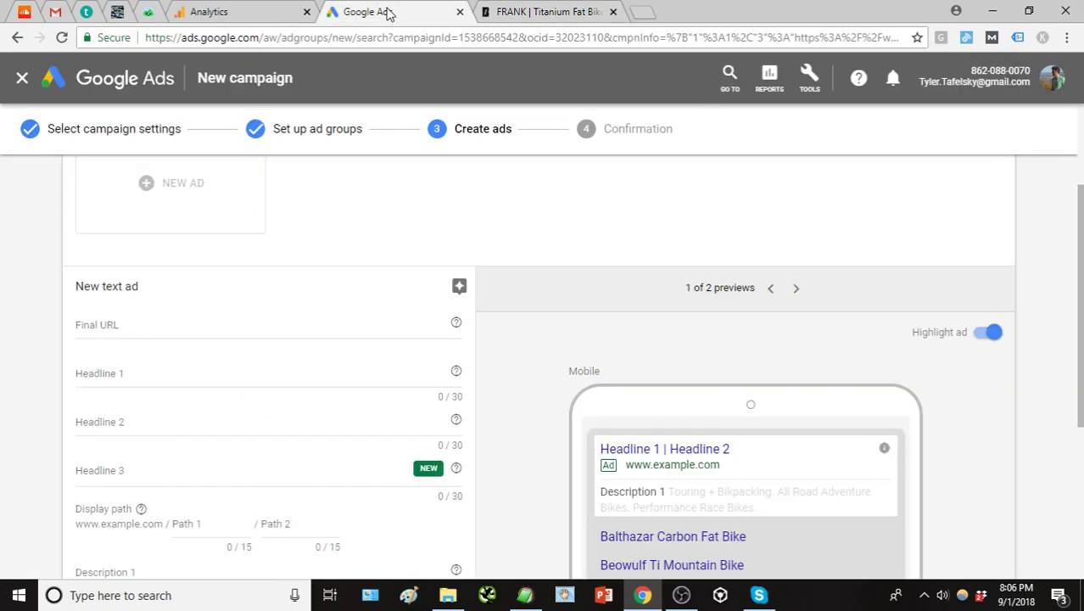
pyautogui.click(251, 329)
pyautogui.write('https://www.bearclawbicycleco.com/')
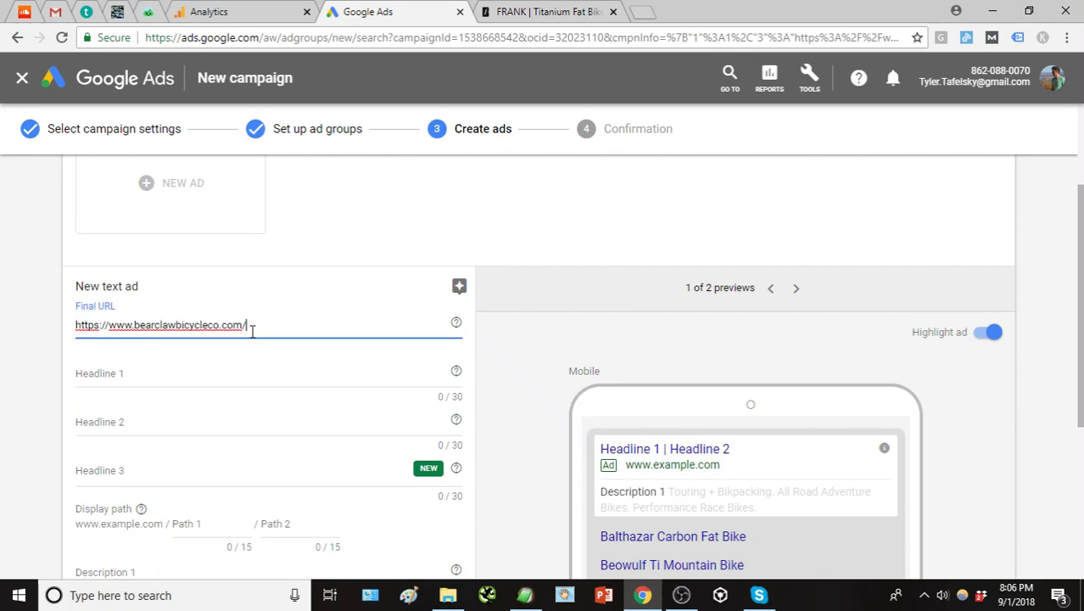
# Copy "Bearclaw Bicycle Co." from the "Branded Ads + Keywords.txt" notes in EditPad Pro into the ad's Headline 1 in Google Ads
pyautogui.scroll(-1, 344, 352)
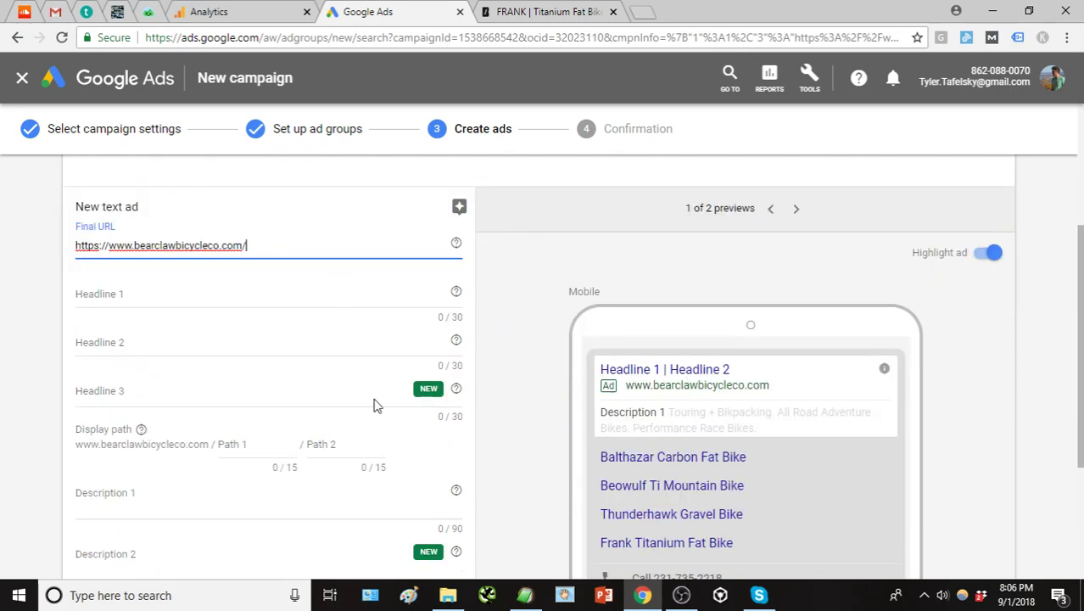
pyautogui.click(537, 598)
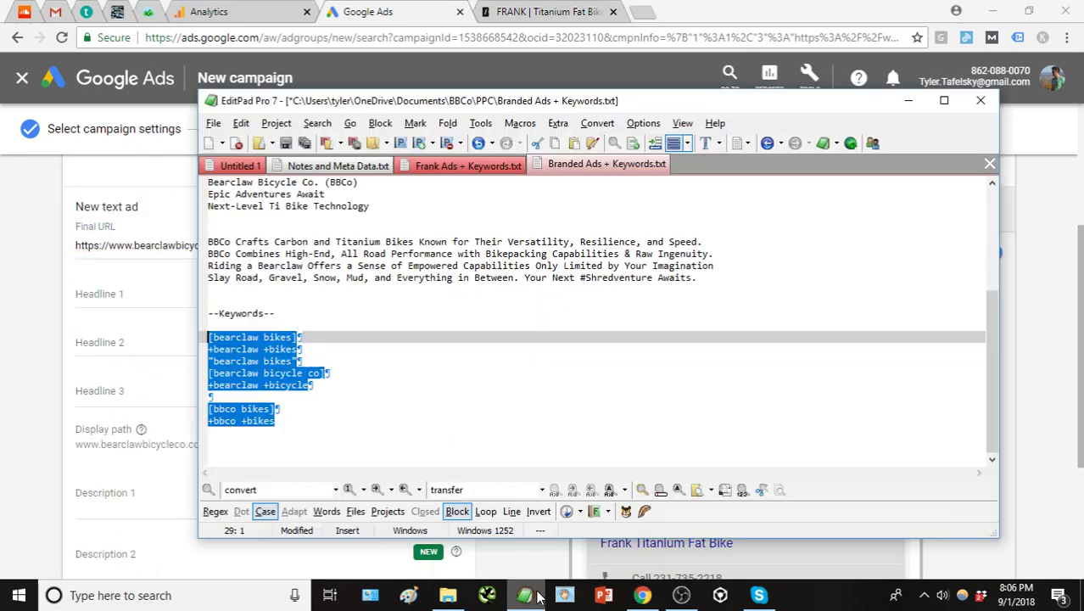
pyautogui.click(536, 417)
pyautogui.scroll(2, 527, 410)
pyautogui.scroll(2, 525, 407)
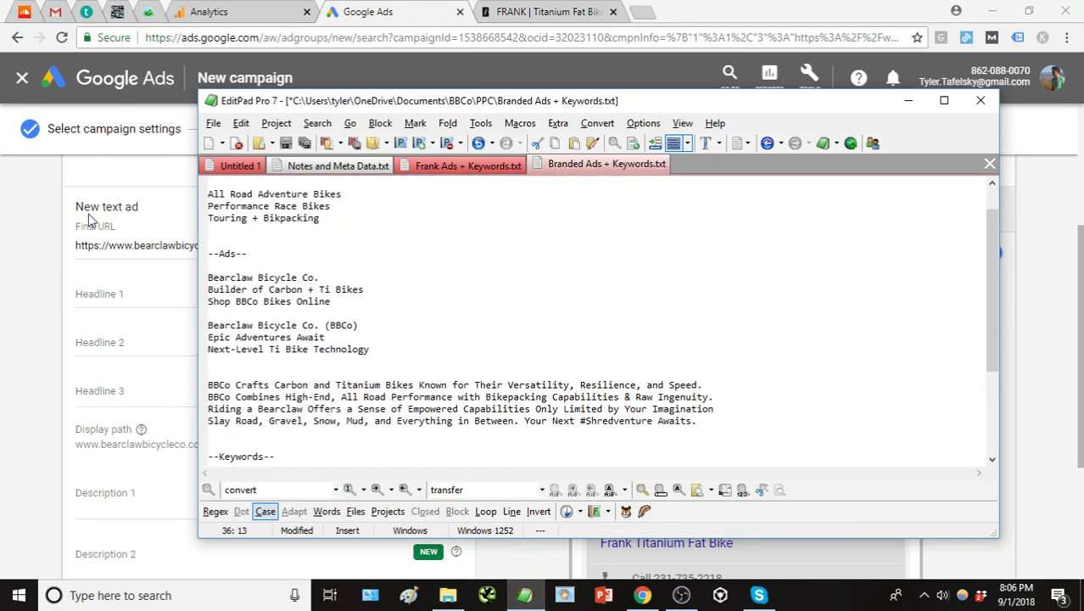
pyautogui.moveTo(353, 277); pyautogui.dragTo(208, 274)
pyautogui.hotkey('ctrl', 'c')
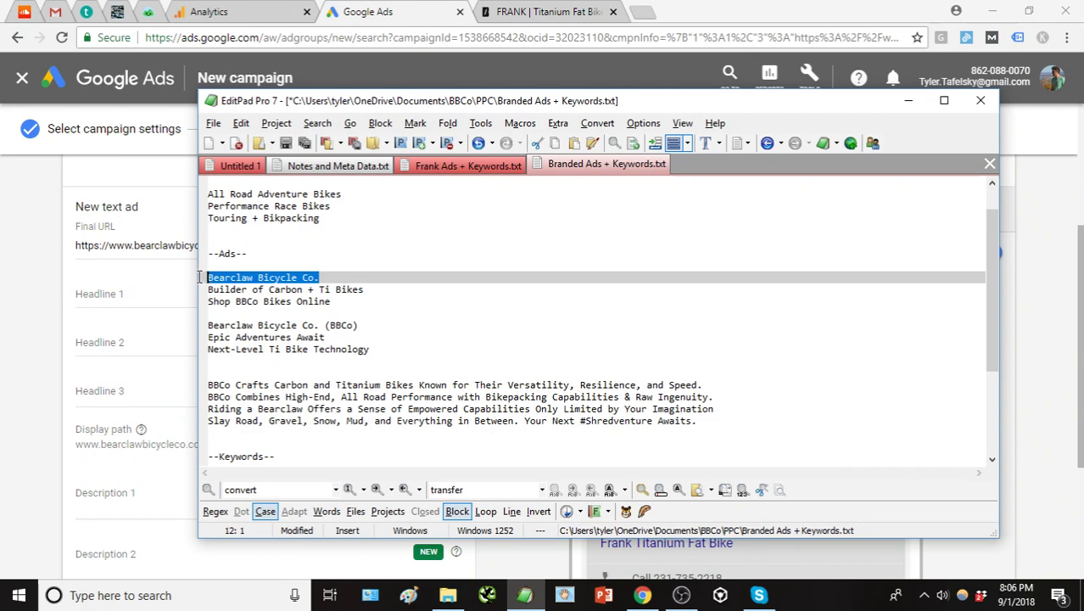
pyautogui.click(132, 296)
pyautogui.hotkey('ctrl', 'v')
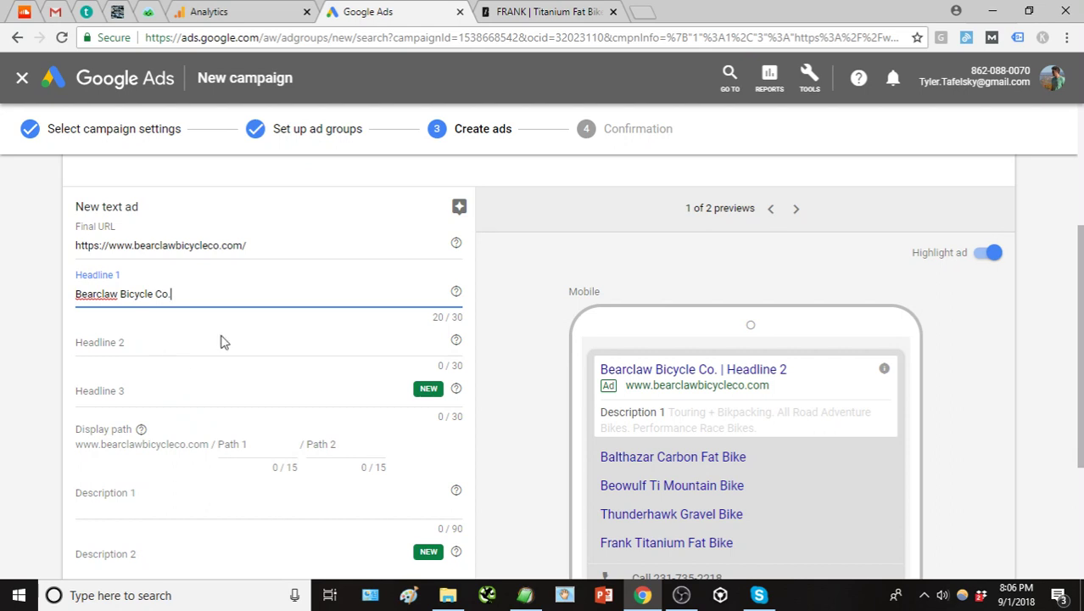
# Copy "Builder of Carbon + Ti Bikes" from the EditPad Pro notes into the ad's Headline 2 in Google Ads
pyautogui.click(524, 597)
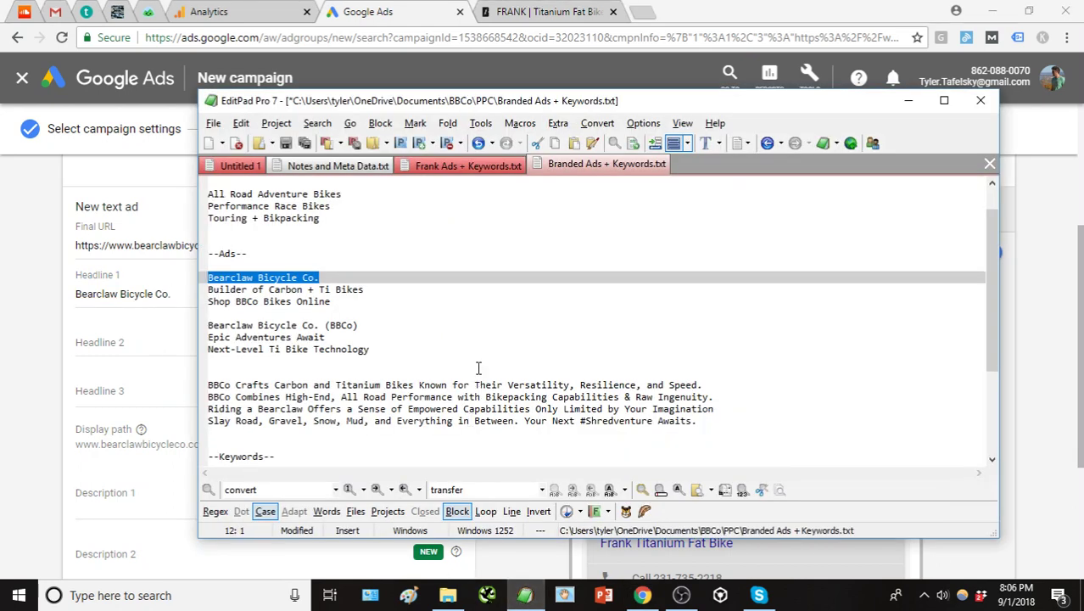
pyautogui.click(400, 288)
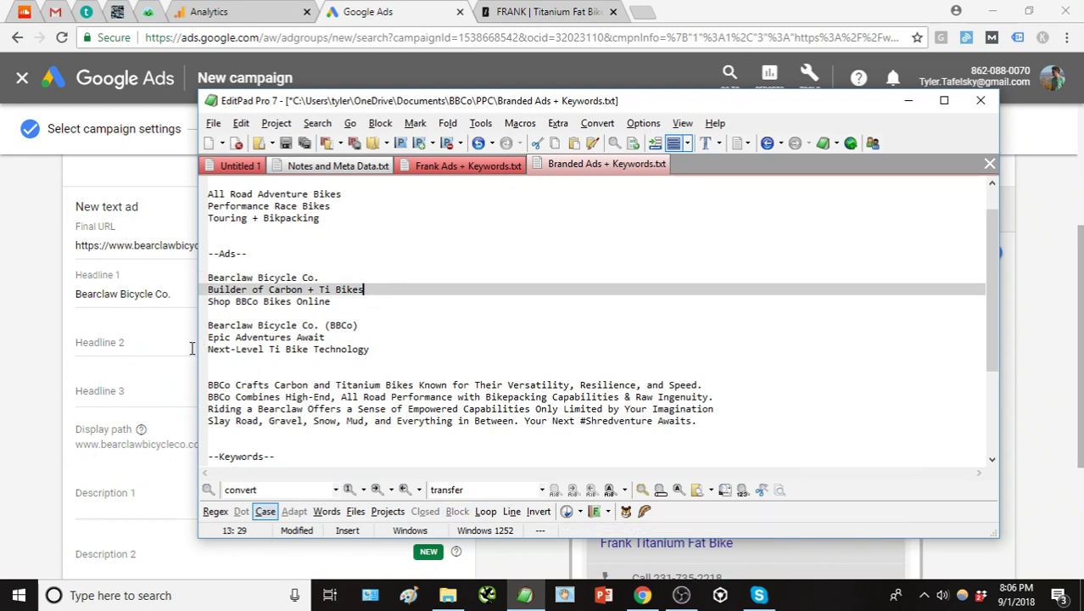
pyautogui.click(138, 348)
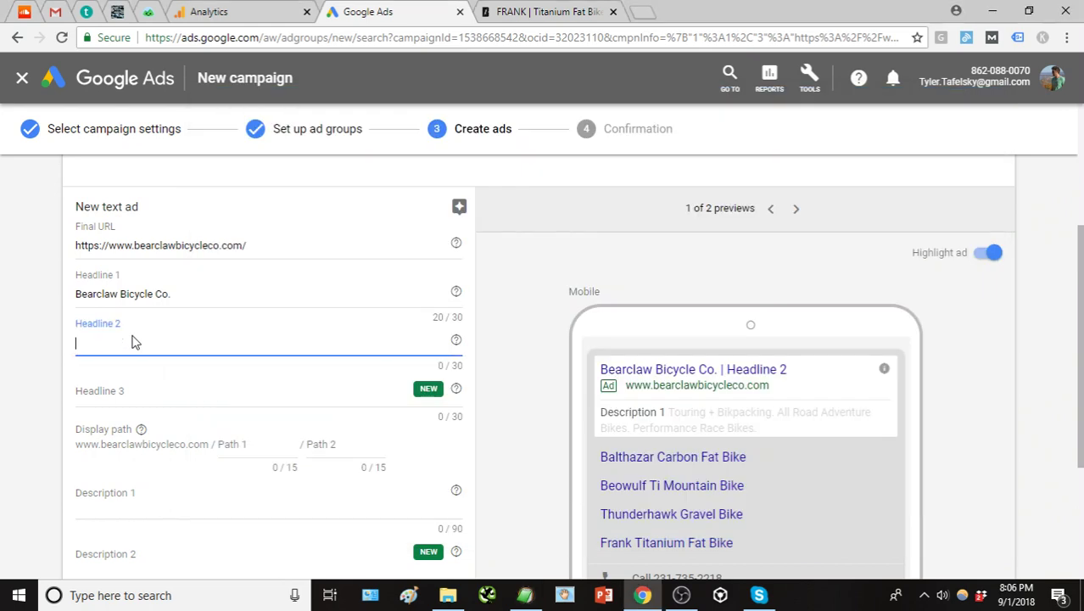
pyautogui.write('Builder of Carbon + Ti Bikes')
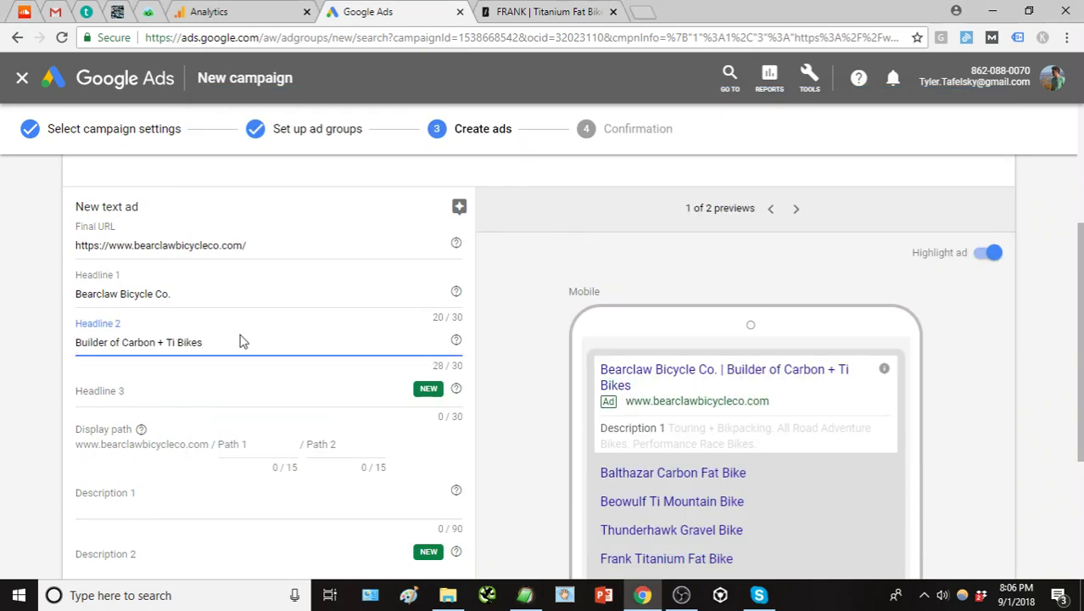
# Copy "Shop BBCo Bikes Online" from the EditPad Pro notes into the ad's Headline 3 in Google Ads
pyautogui.click(526, 599)
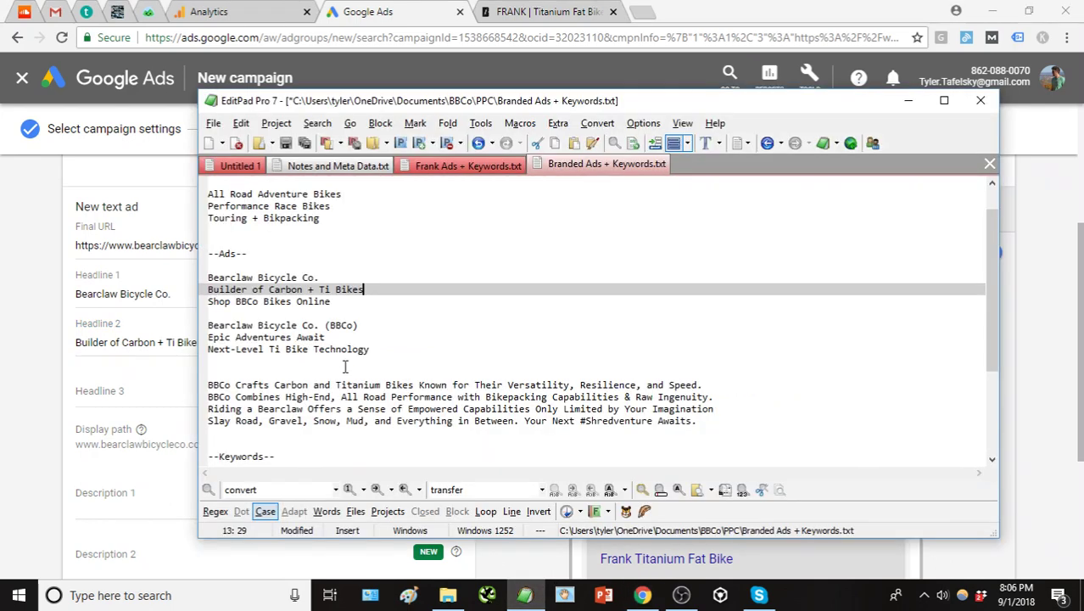
pyautogui.moveTo(342, 303); pyautogui.dragTo(136, 312)
pyautogui.hotkey('ctrl', 'c')
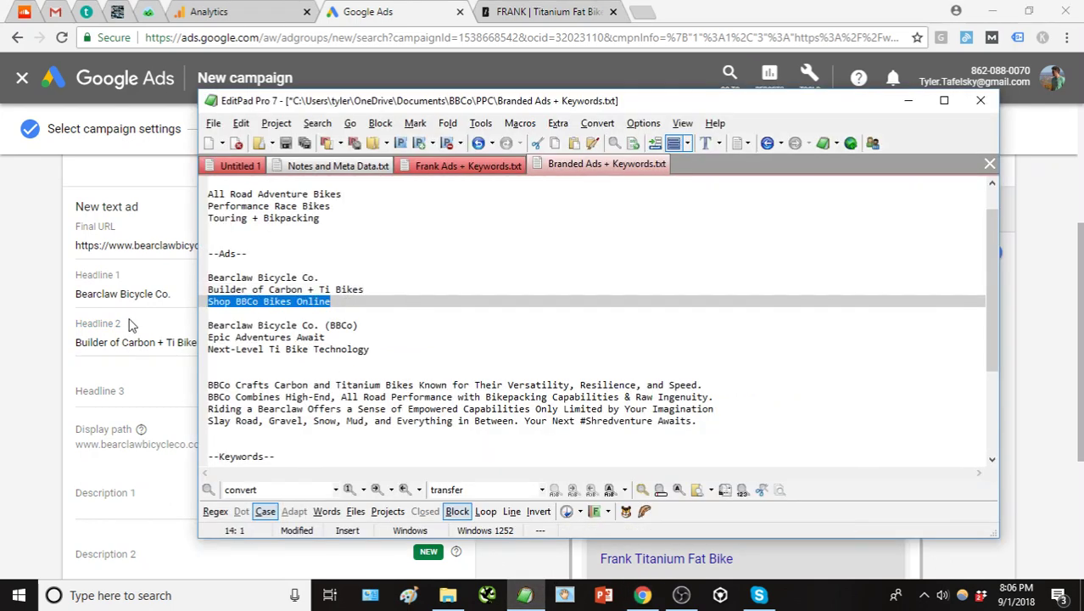
pyautogui.click(97, 390)
pyautogui.hotkey('ctrl', 'v')
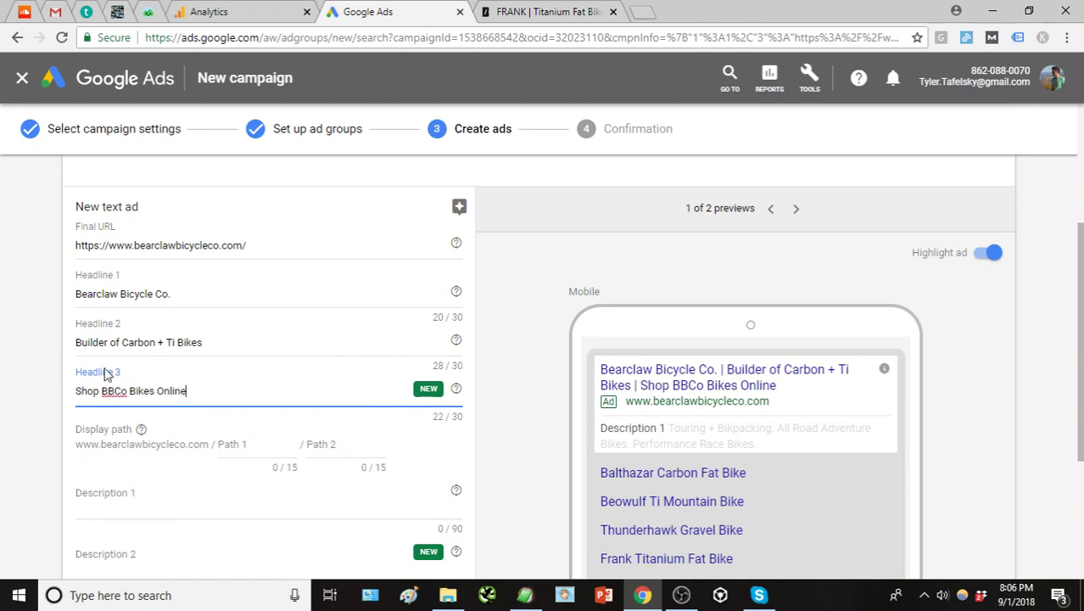
pyautogui.click(34, 376)
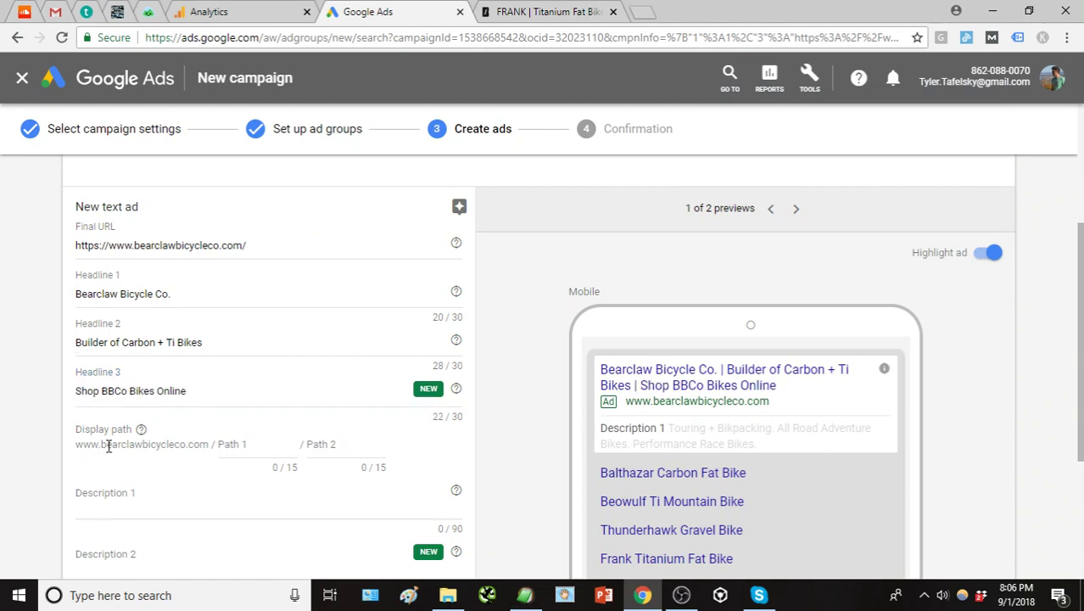
# Try "bikes" as the first path of the ad's display path and clear it again
pyautogui.scroll(-1, 108, 447)
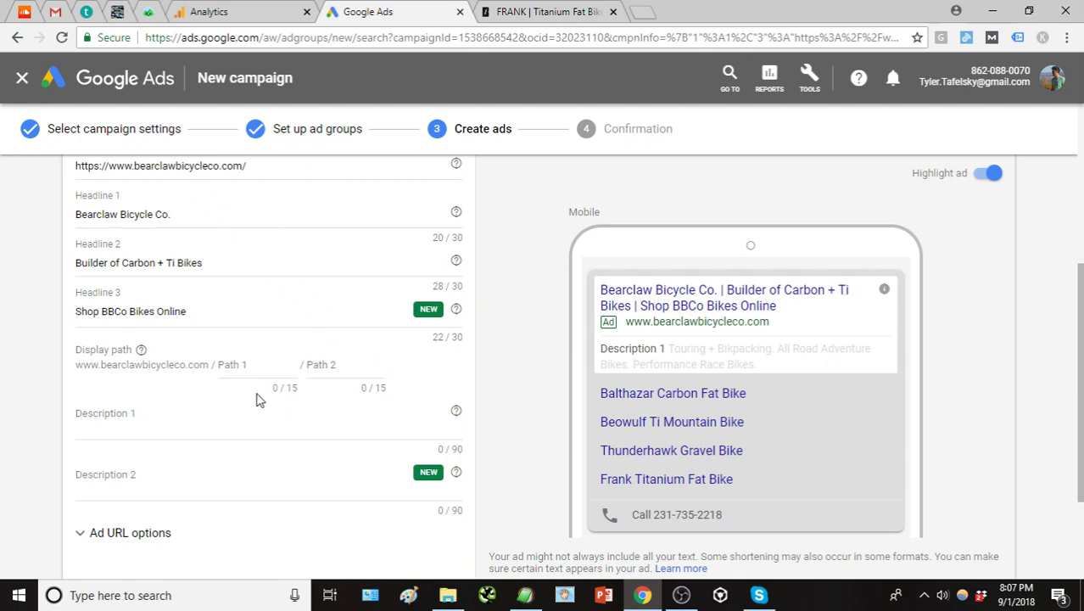
pyautogui.click(247, 366)
pyautogui.write('bikes')
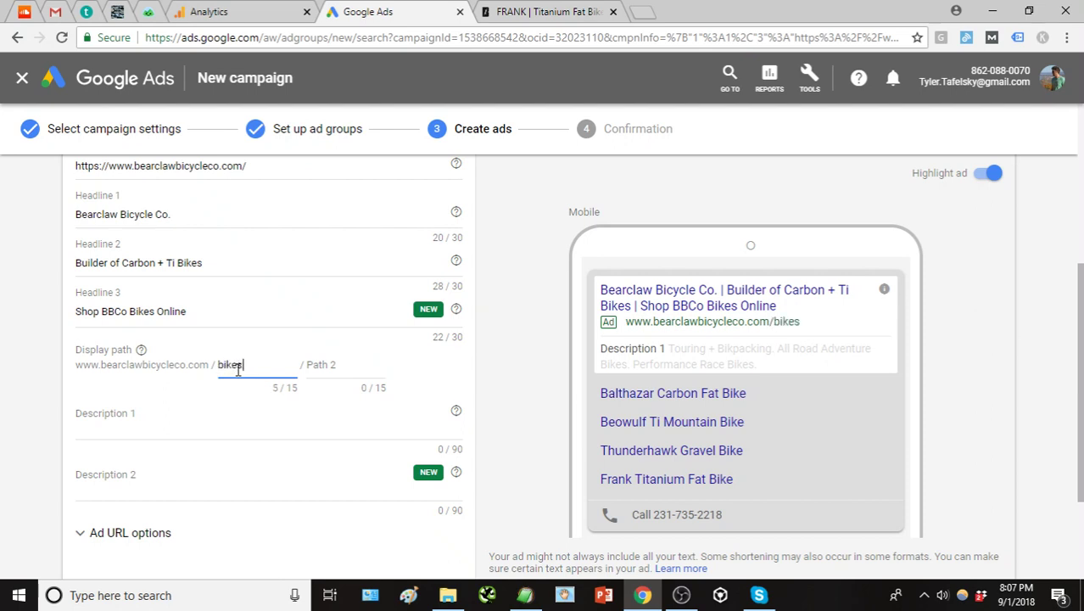
pyautogui.press('BackSpace')
pyautogui.press('BackSpace')
# Copy "BBCo Crafts Carbon and Titanium Bikes Known for Their Versatility, Resilience, and Speed." from the EditPad Pro notes into Description 1 in Google Ads
pyautogui.click(222, 432)
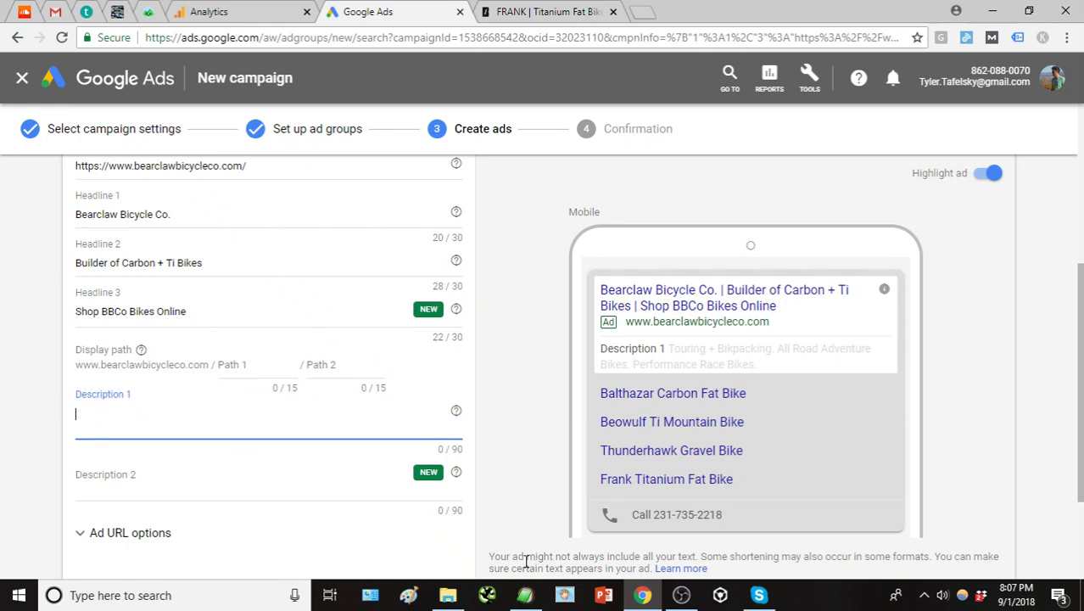
pyautogui.click(538, 599)
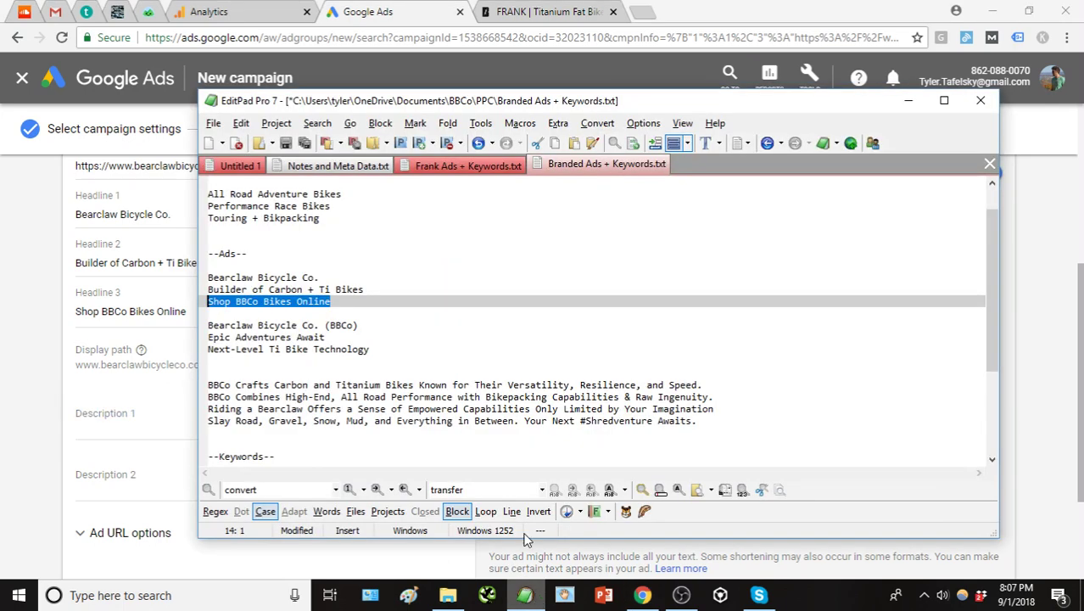
pyautogui.click(371, 372)
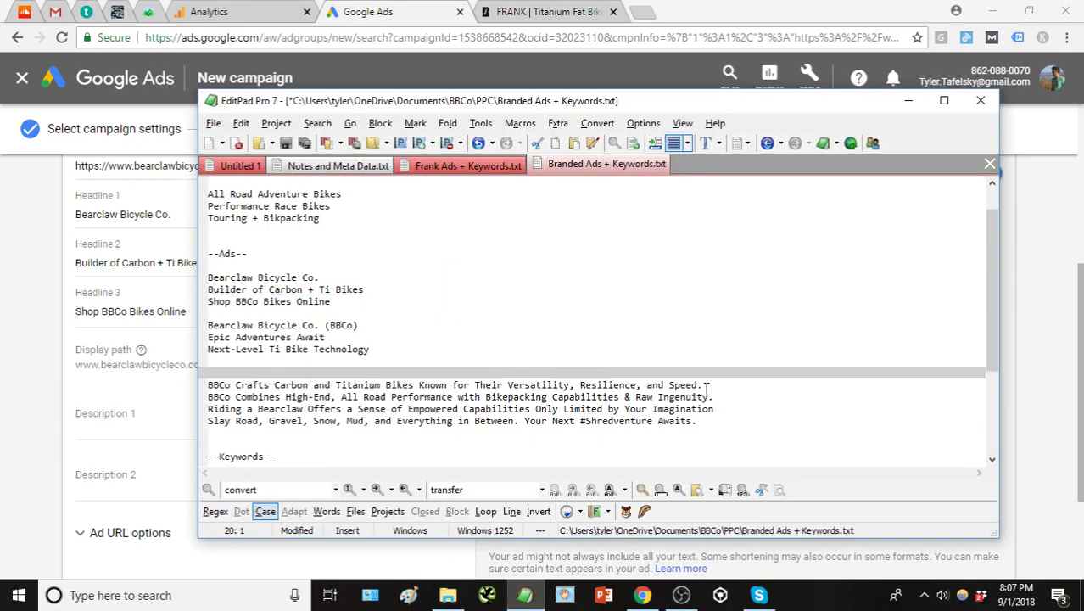
pyautogui.moveTo(706, 388); pyautogui.dragTo(200, 386)
pyautogui.hotkey('ctrl', 'c')
pyautogui.click(134, 432)
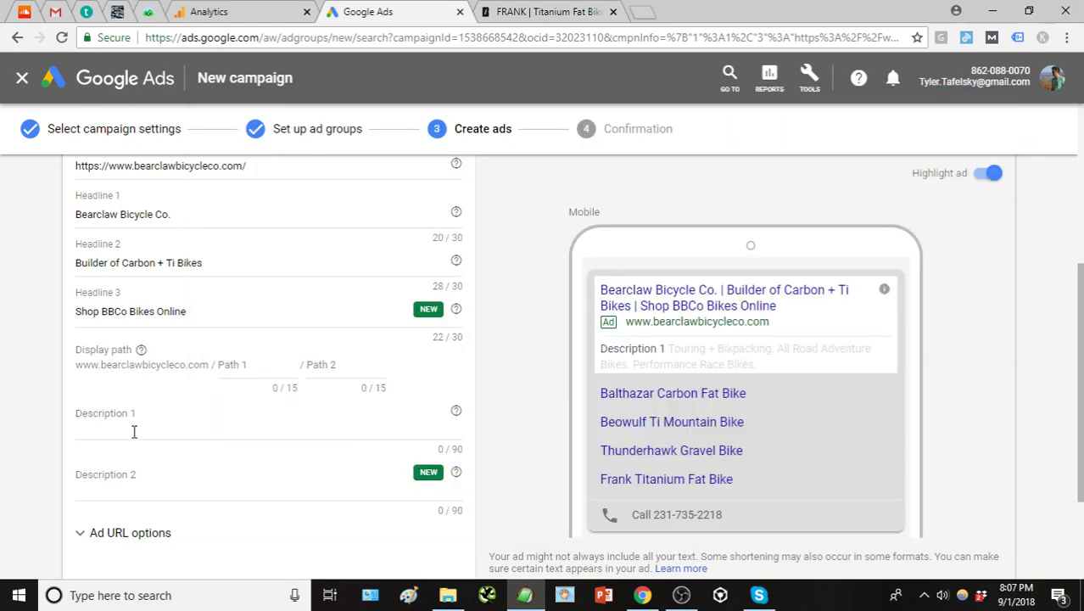
pyautogui.hotkey('ctrl', 'v')
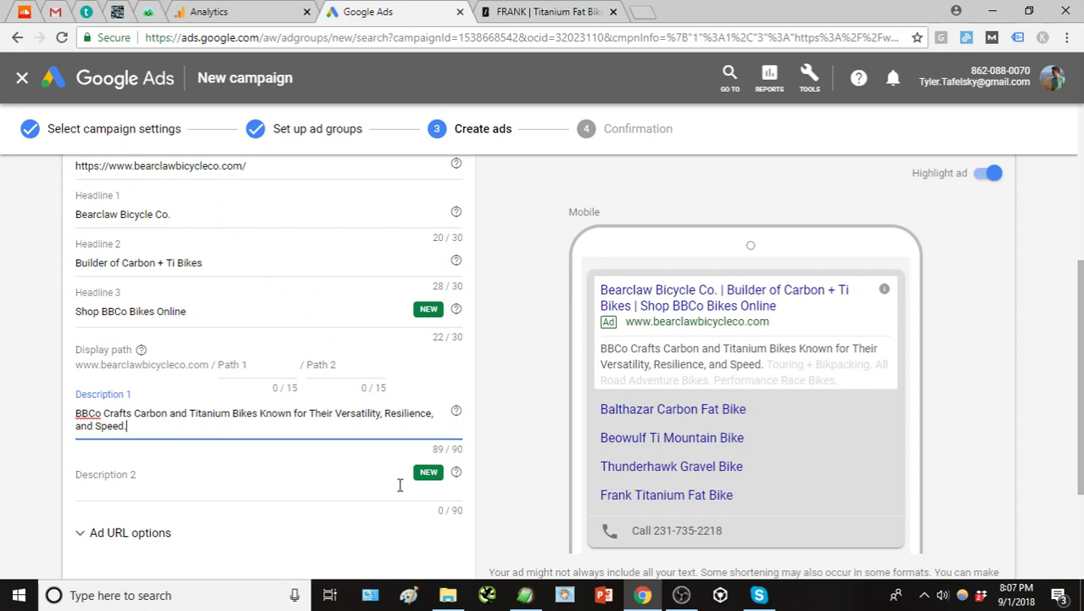
# Try "Riding a Bearclaw Offers a Sense of Empowered Capabilities Only Limited by Your Imagination" from the EditPad Pro notes as Description 2 in Google Ads
pyautogui.click(525, 596)
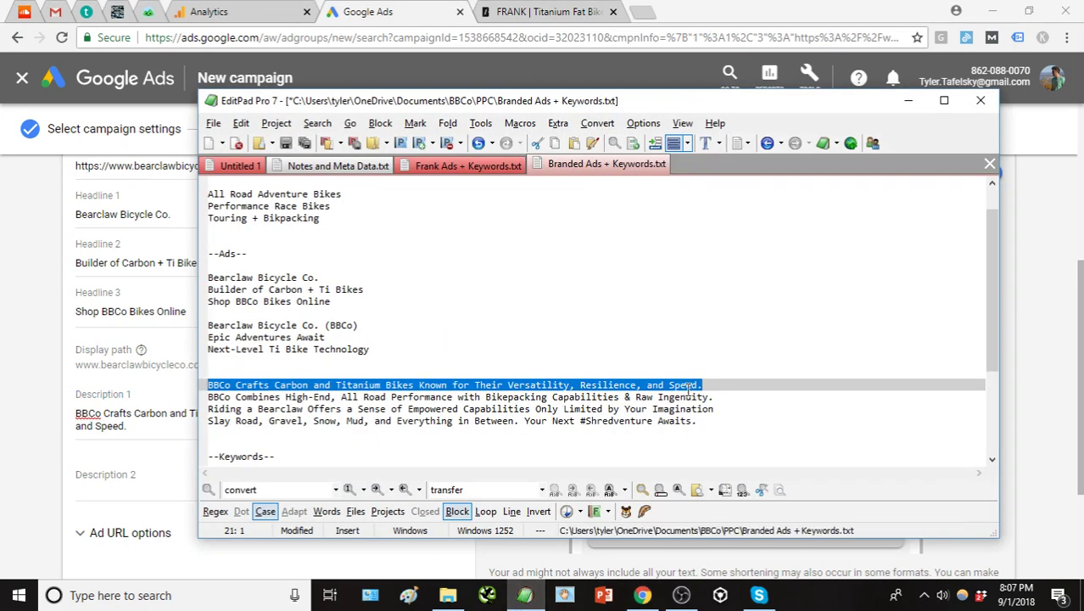
pyautogui.click(730, 412)
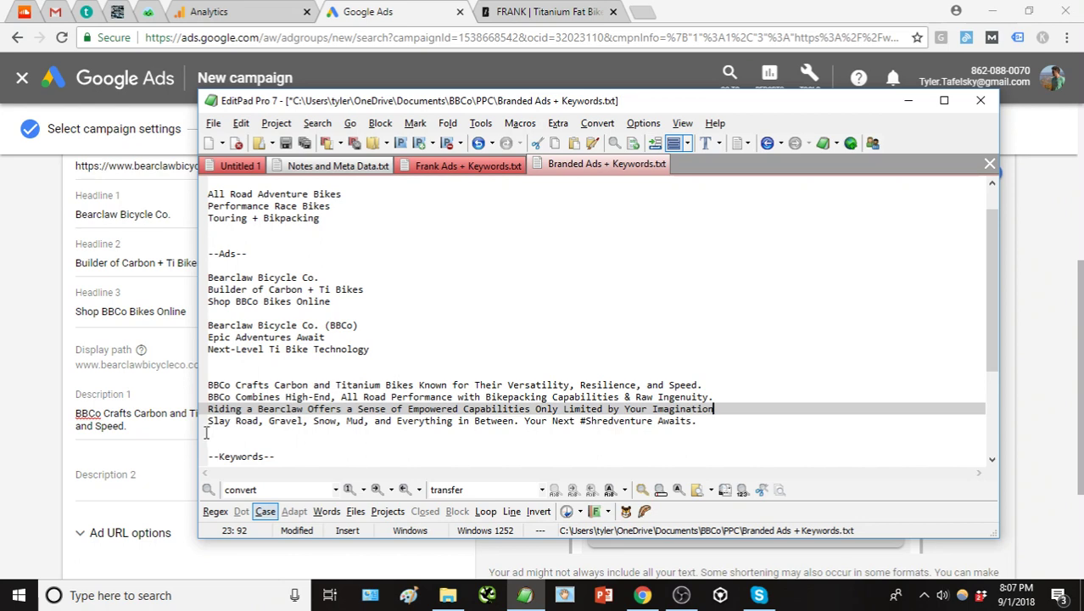
pyautogui.click(139, 486)
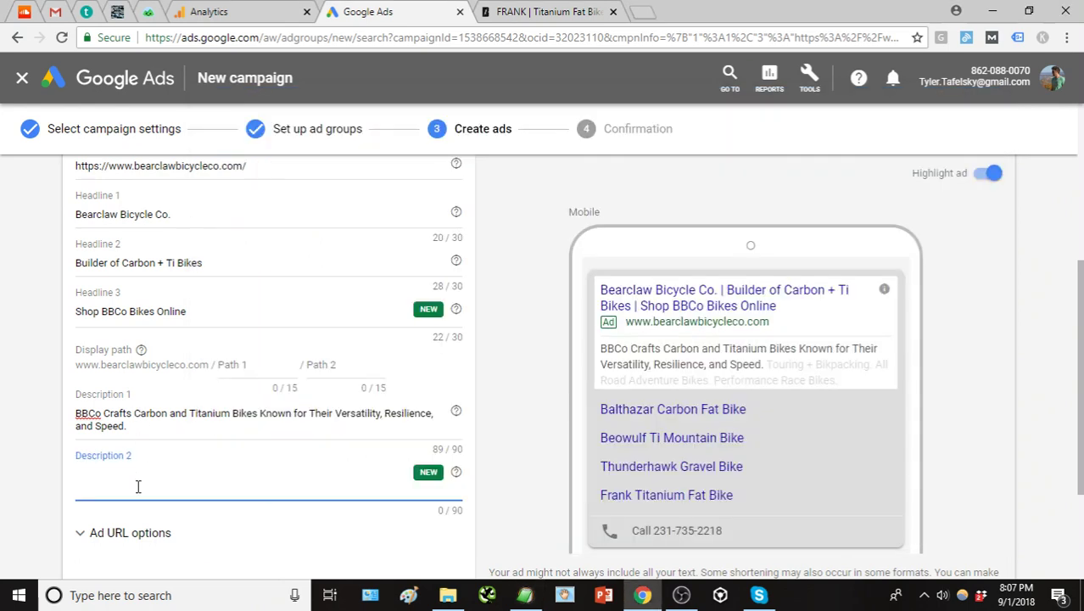
pyautogui.write('Riding a Bearclaw Offers a Sense of Empowered Capabilities Only Limited by Your Imagination')
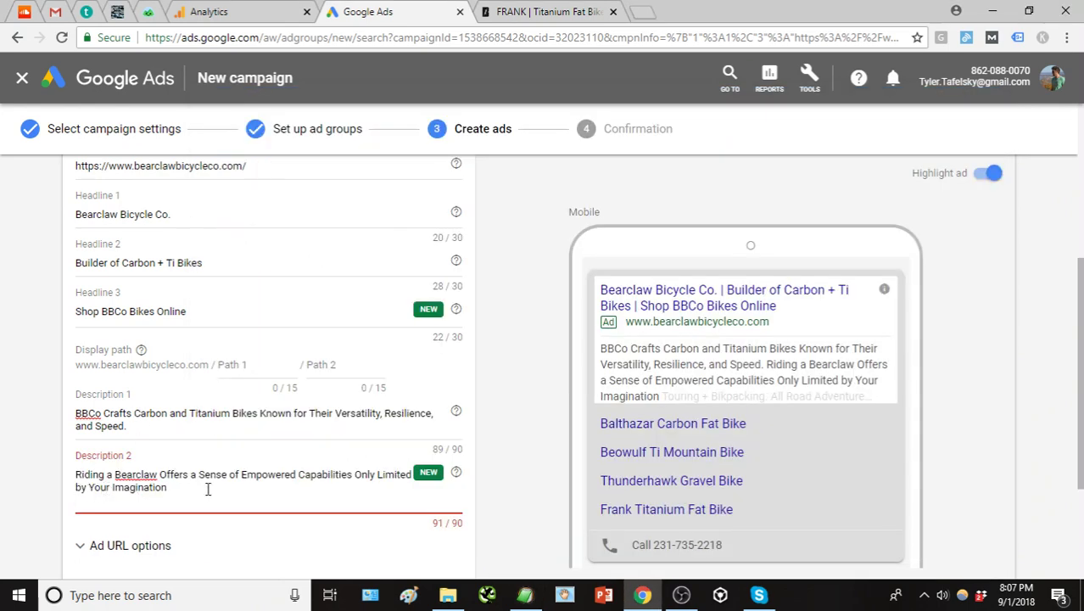
pyautogui.press('BackSpace')
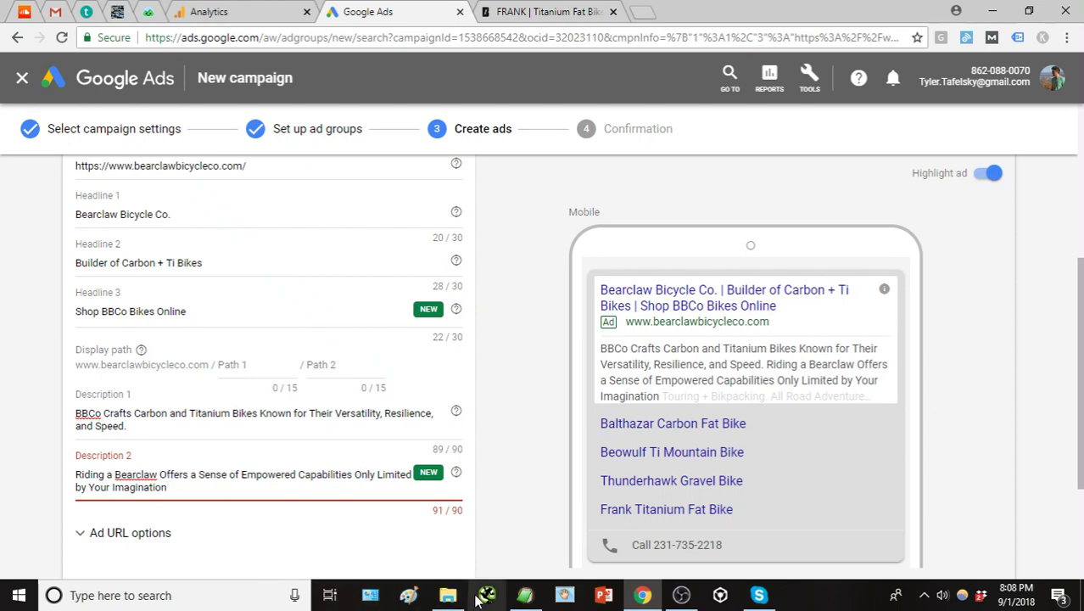
# Replace Description 2 with "Slay Road, Gravel, Snow, Mud, and Everything in Between. Your Next #Shredventure Awaits." from the EditPad Pro notes
pyautogui.click(519, 601)
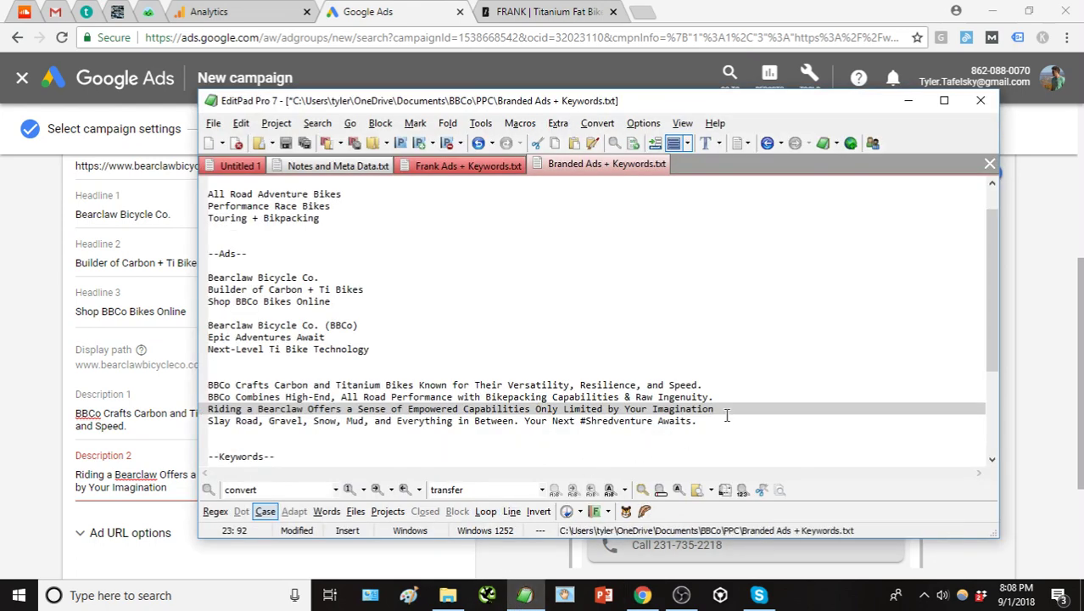
pyautogui.click(718, 421)
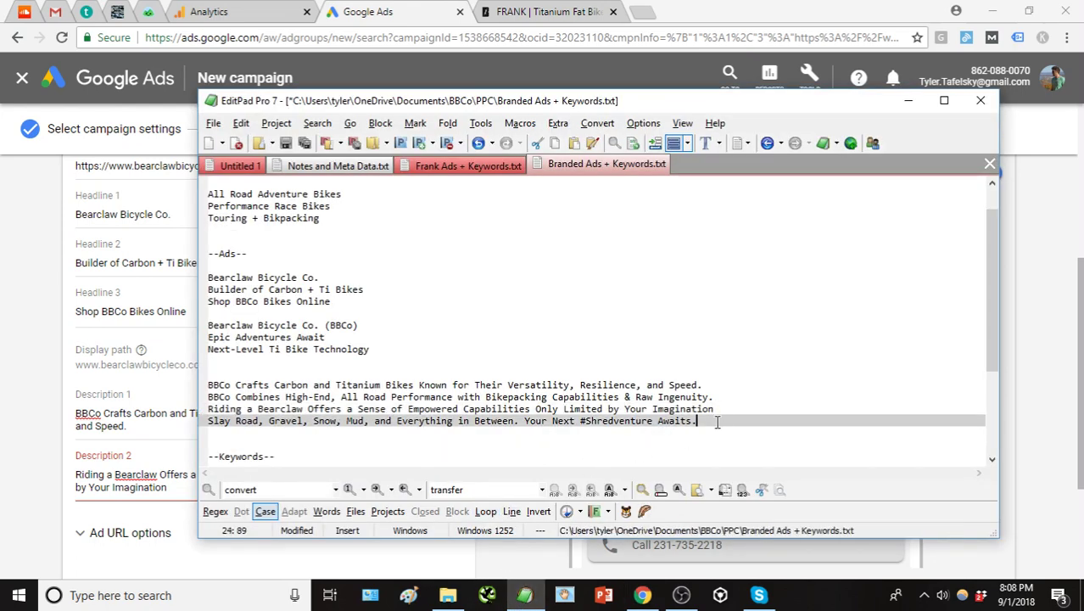
pyautogui.click(99, 494)
pyautogui.hotkey('ctrl', 'a')
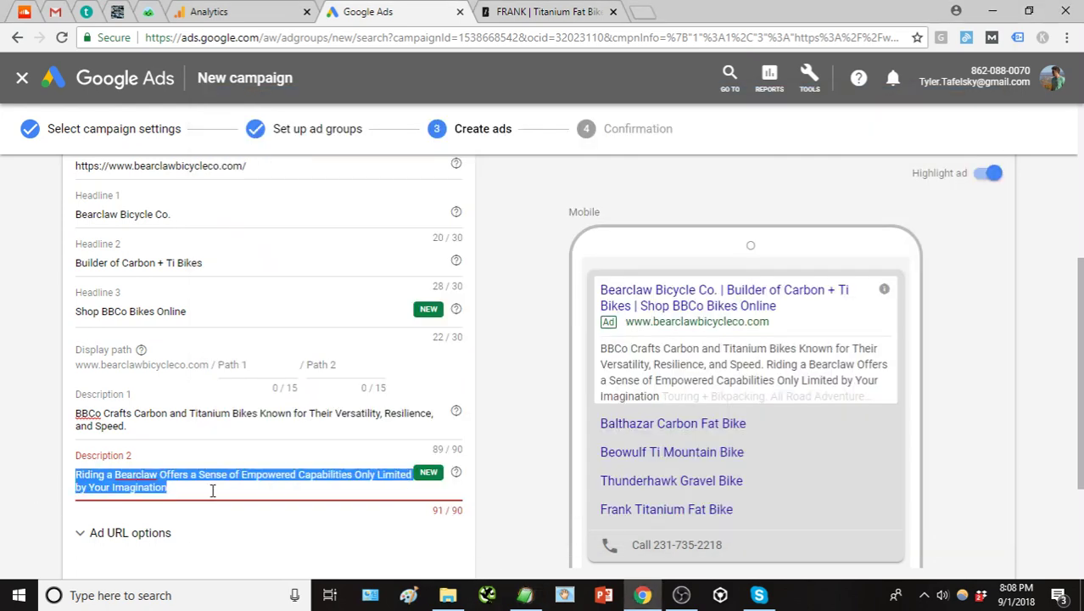
pyautogui.write('Slay Road, Gravel, Snow, Mud, and Everything in Between. Your Next #Shredventure Awaits.')
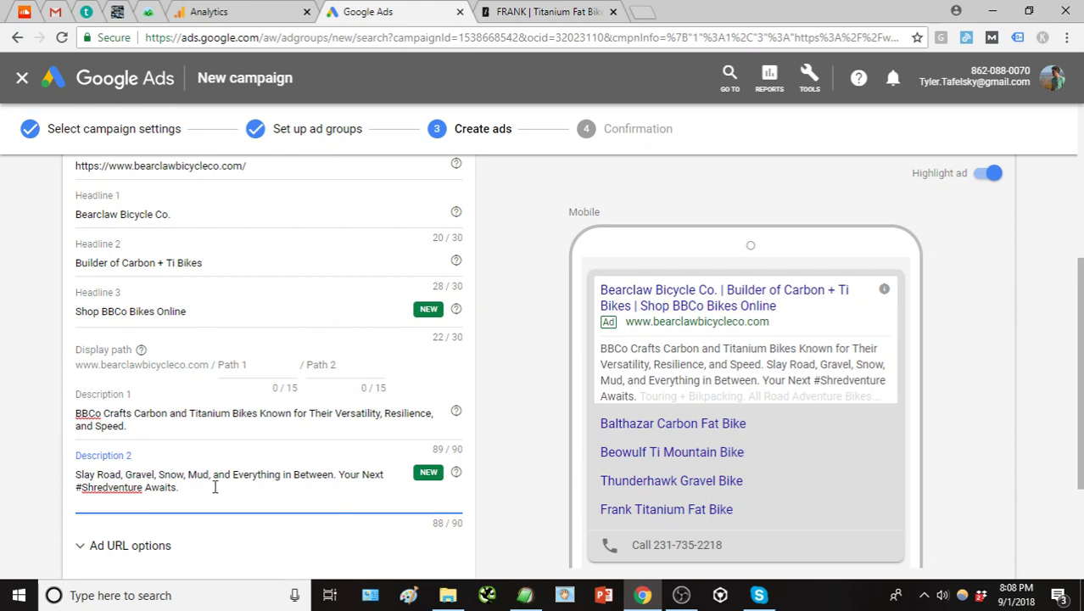
pyautogui.press('BackSpace')
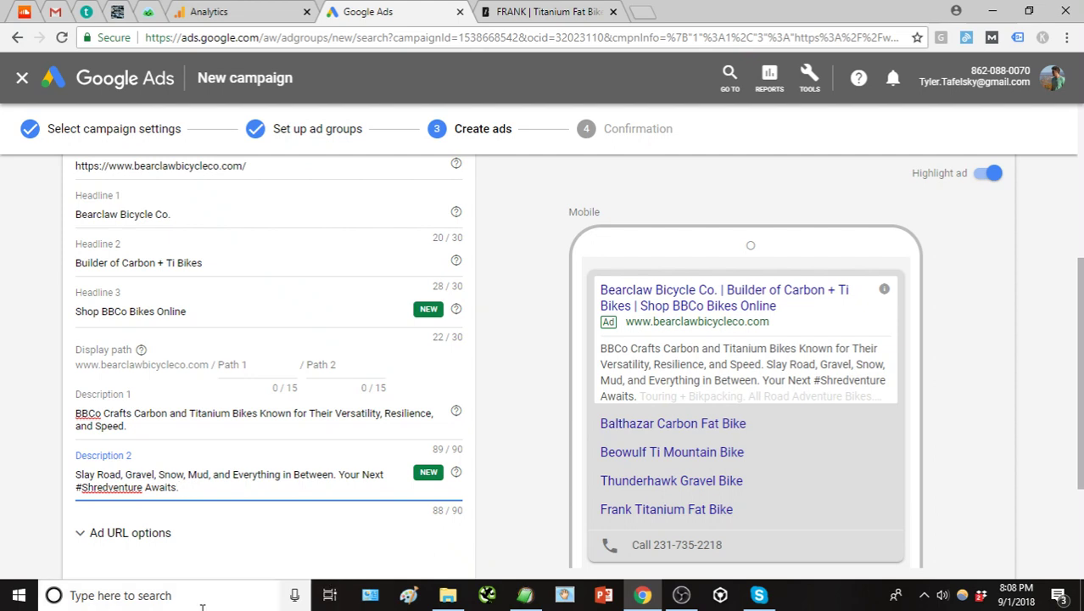
# Review the wording of Headline 3 and Description 2, examining the opening action verbs, the hashtag and the ad preview
pyautogui.moveTo(76, 487); pyautogui.dragTo(147, 488)
pyautogui.click(41, 491)
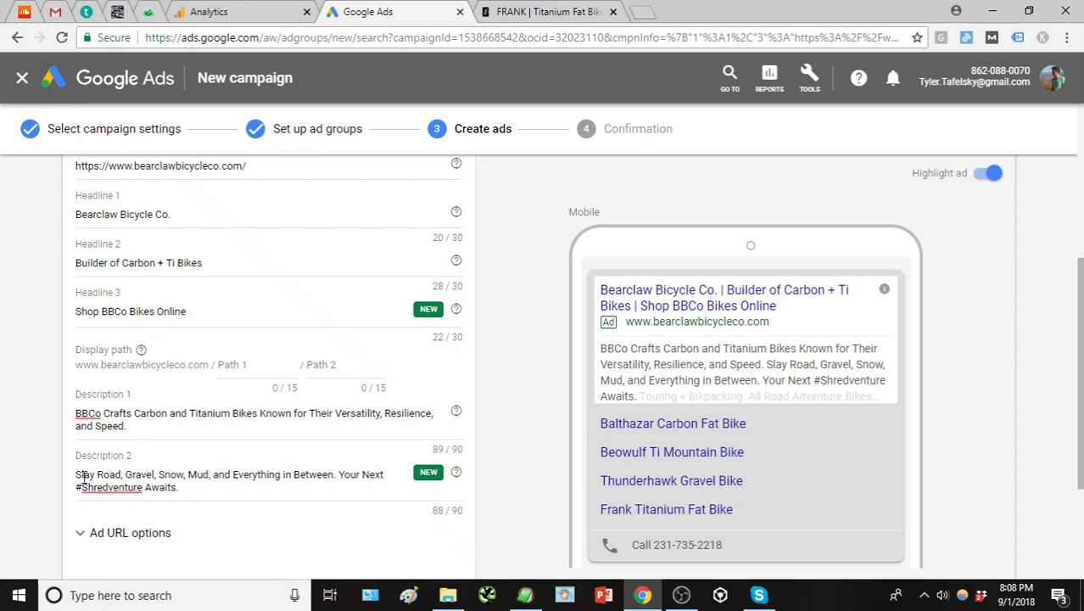
pyautogui.moveTo(77, 475); pyautogui.dragTo(119, 477)
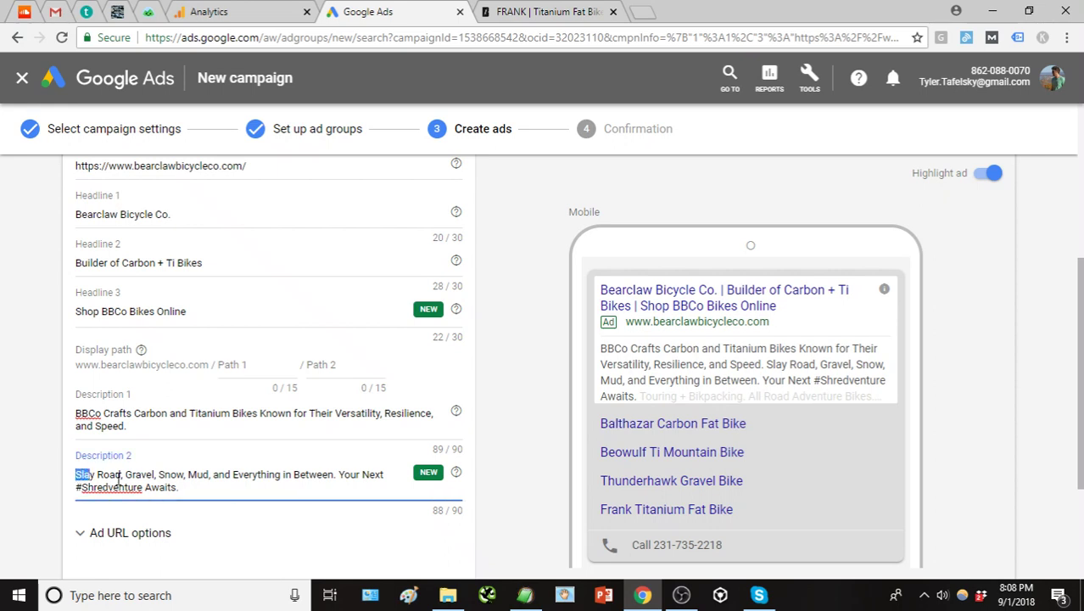
pyautogui.click(329, 492)
pyautogui.scroll(1, 64, 383)
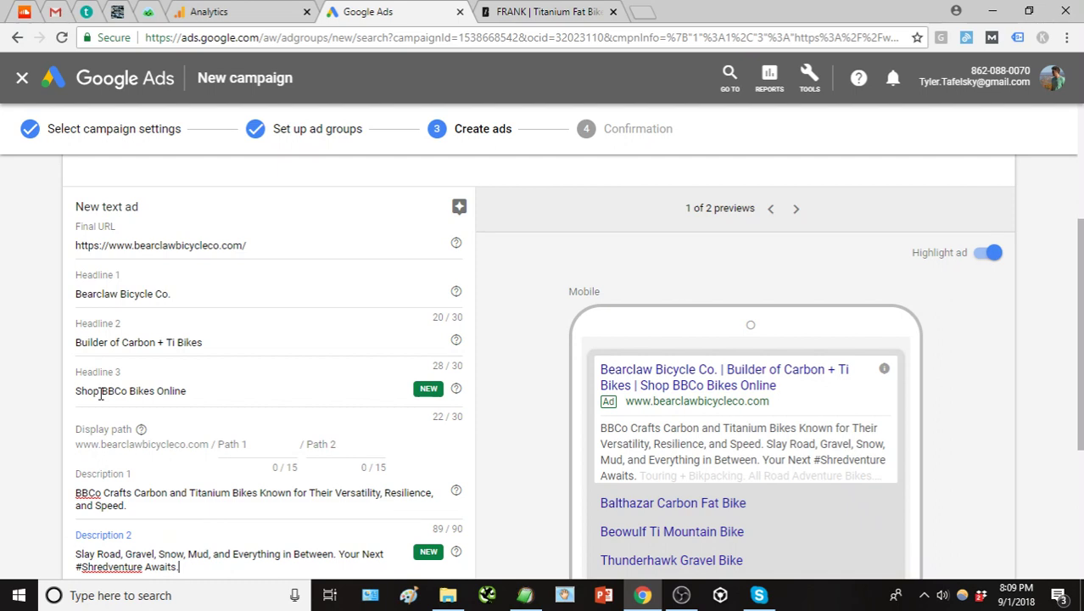
pyautogui.moveTo(101, 392); pyautogui.dragTo(59, 404)
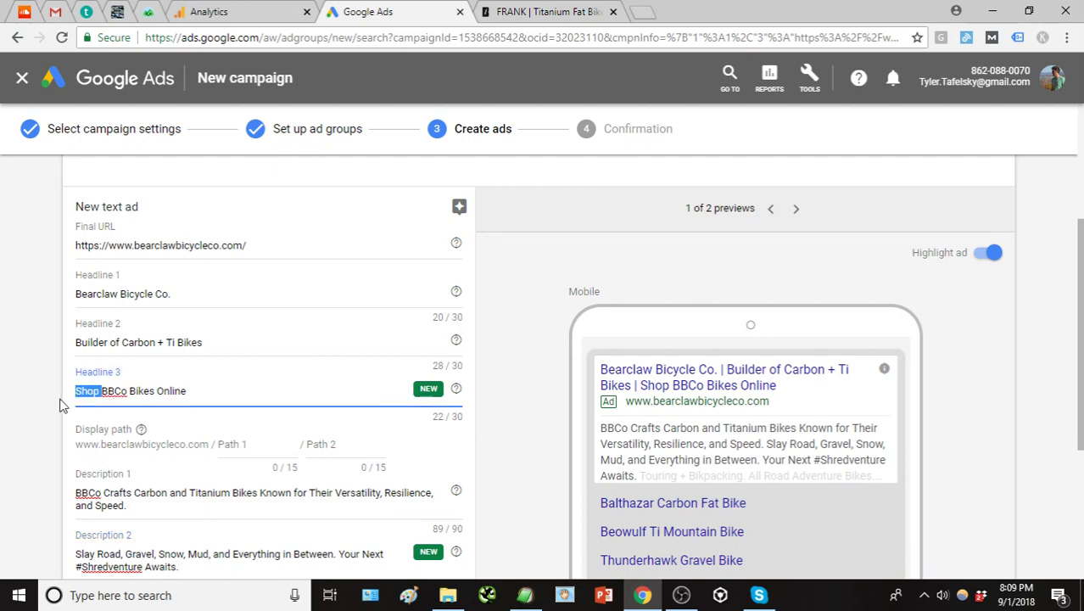
pyautogui.click(60, 405)
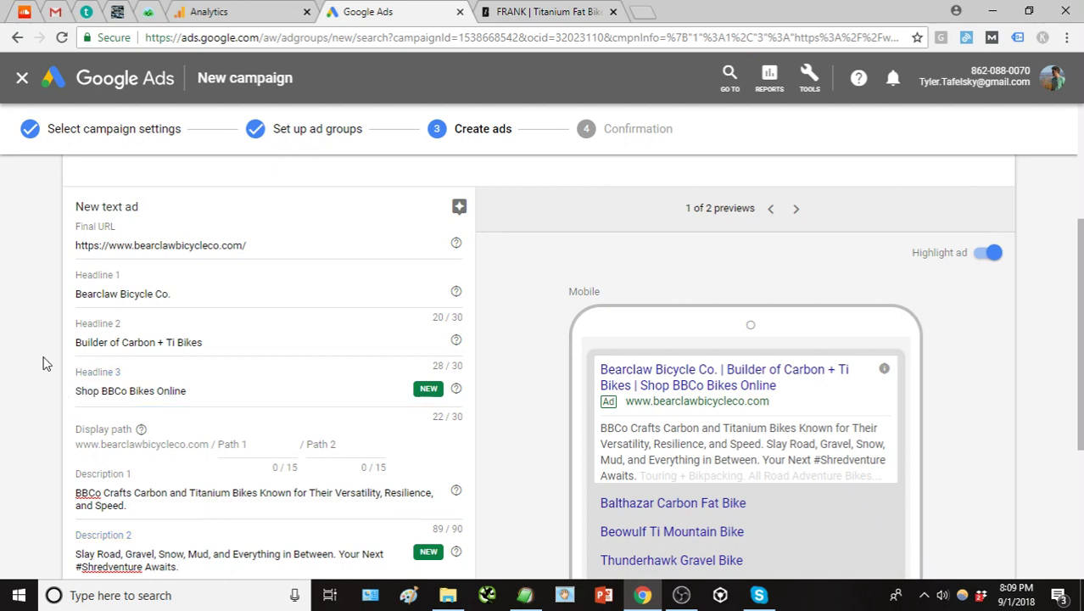
pyautogui.scroll(-1, 46, 393)
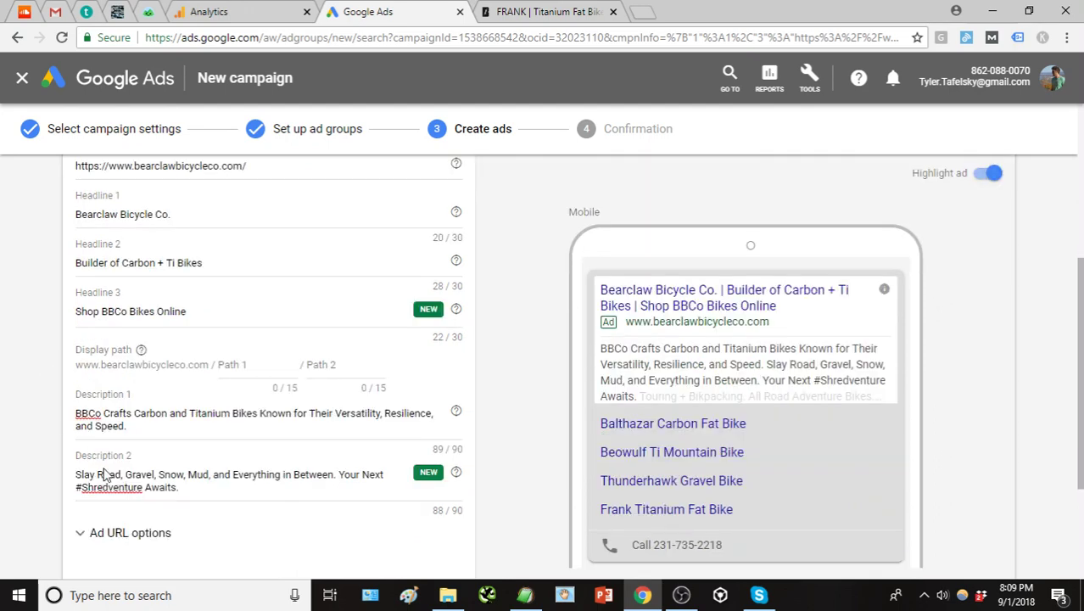
pyautogui.moveTo(95, 474); pyautogui.dragTo(77, 474)
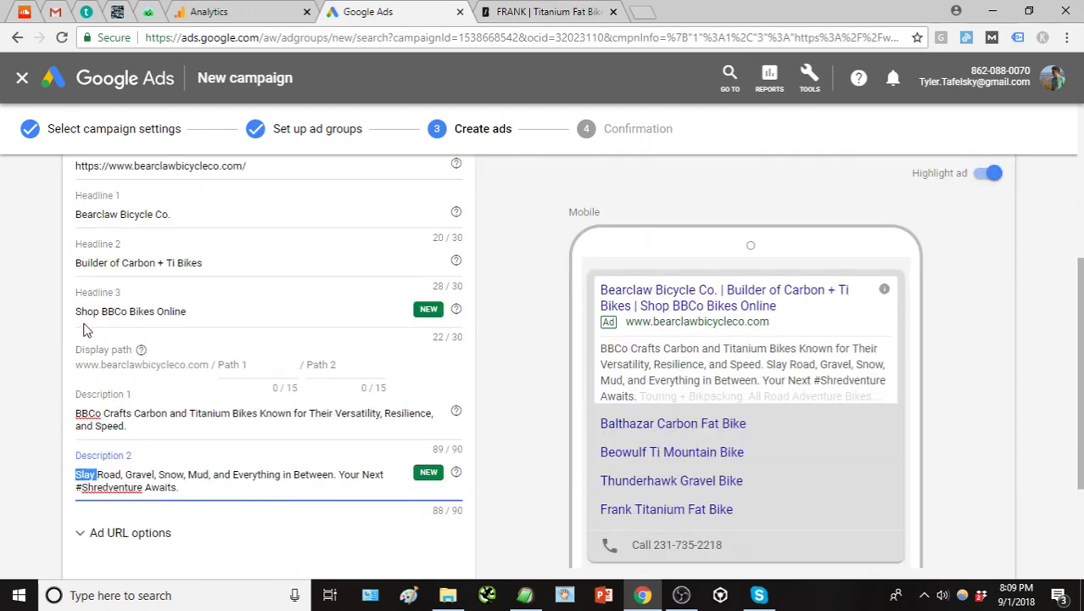
pyautogui.scroll(1, 91, 311)
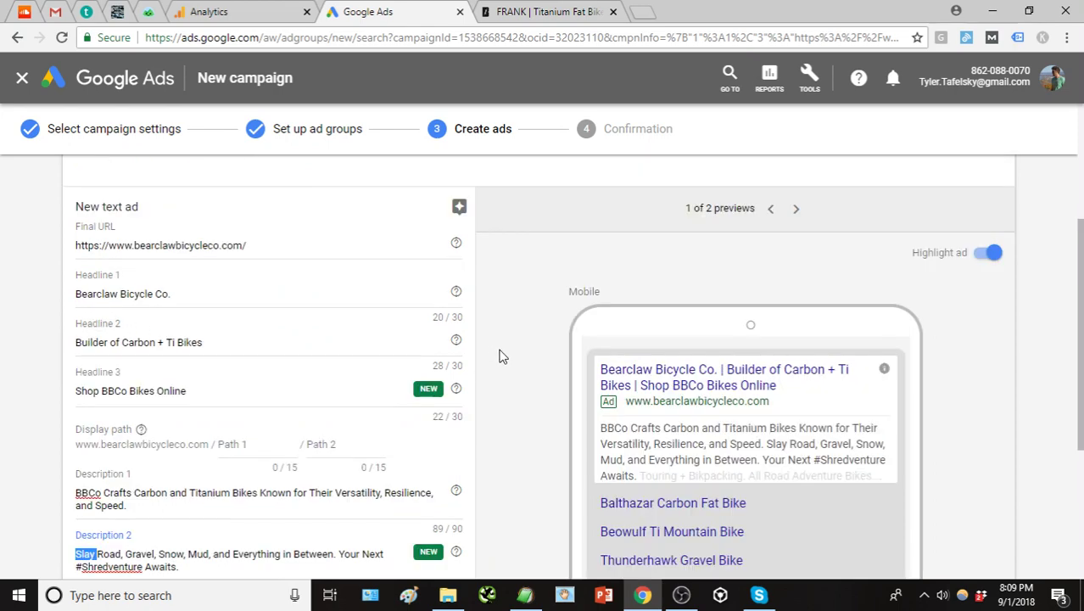
# Finish the first text ad and add it to the BBCo Branded ad group
pyautogui.scroll(-3, 500, 357)
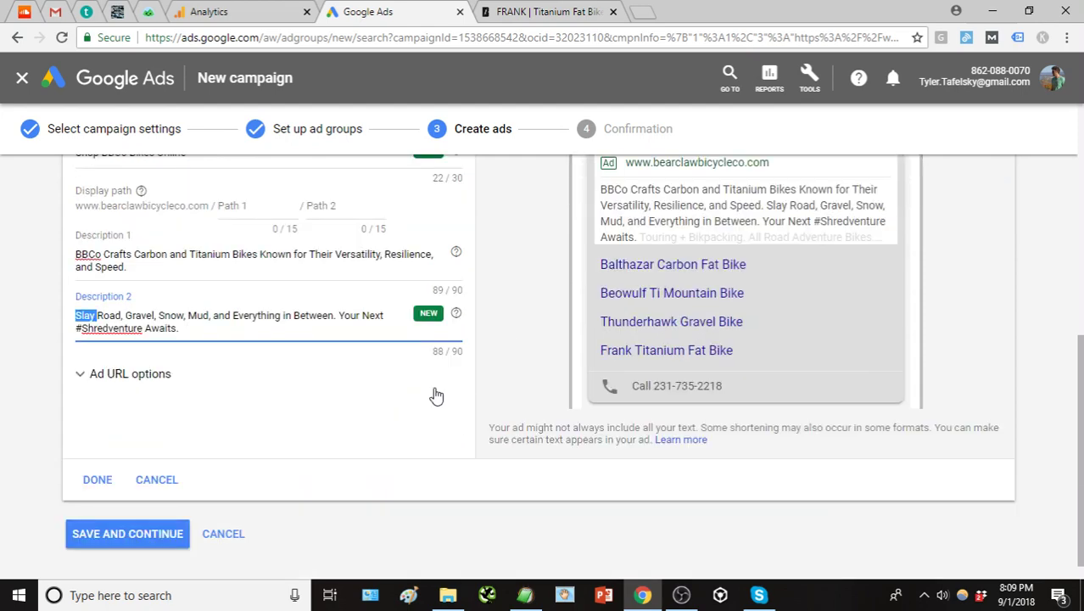
pyautogui.click(90, 482)
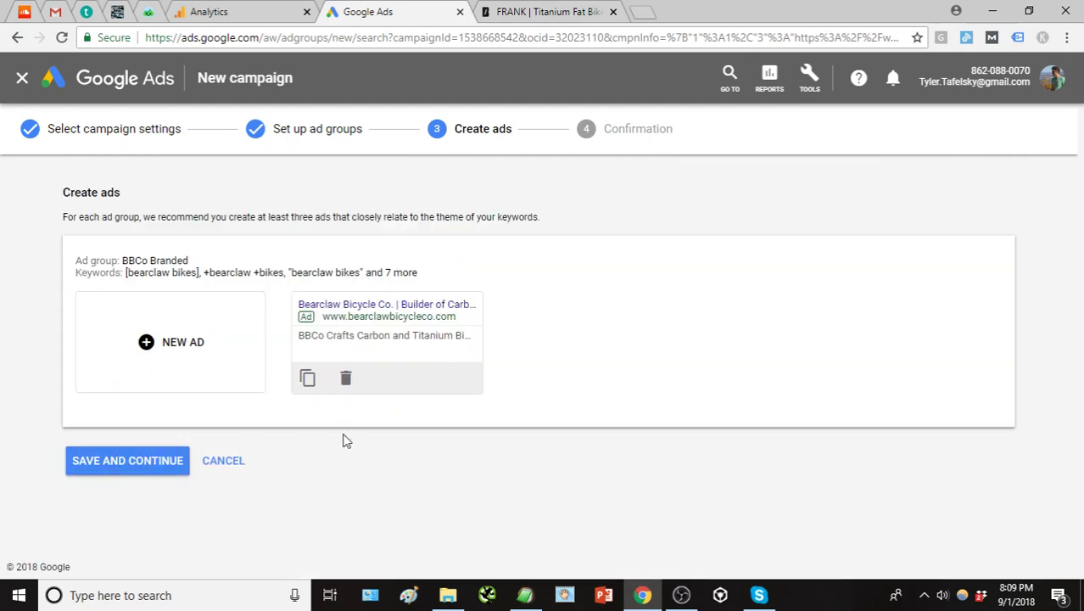
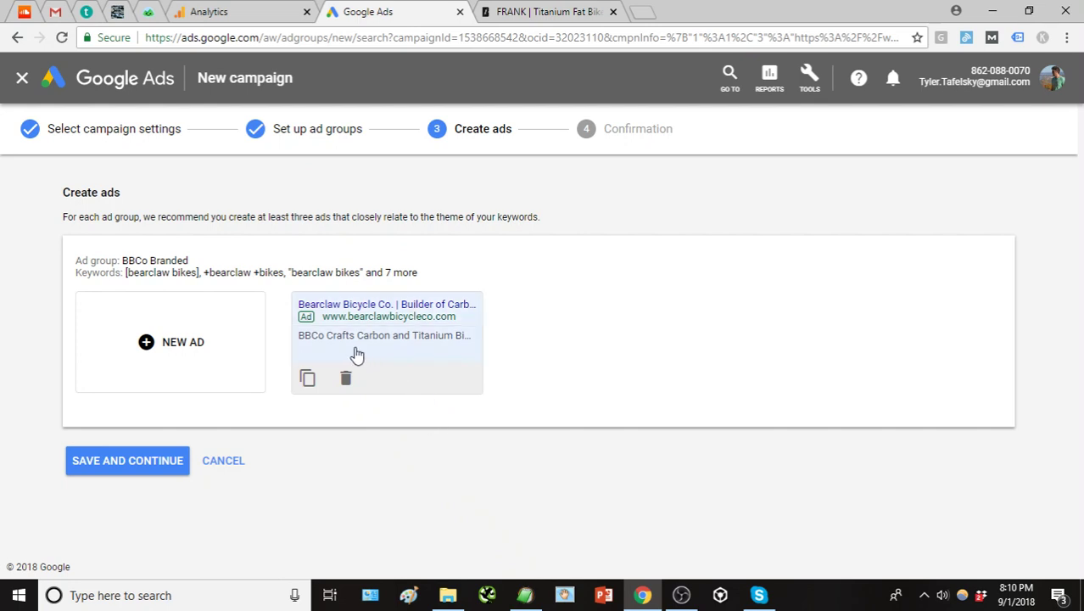
# Start a second text ad and copy "Bearclaw Bicycle Co. (BBCo)" from the EditPad Pro notes into its Headline 1 in Google Ads
pyautogui.click(207, 352)
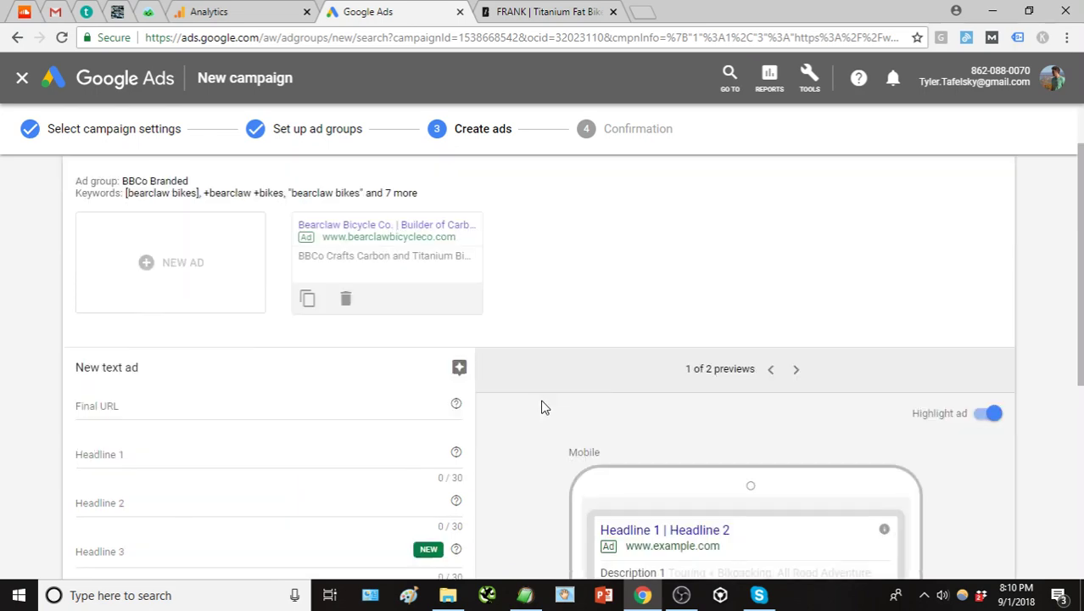
pyautogui.click(525, 594)
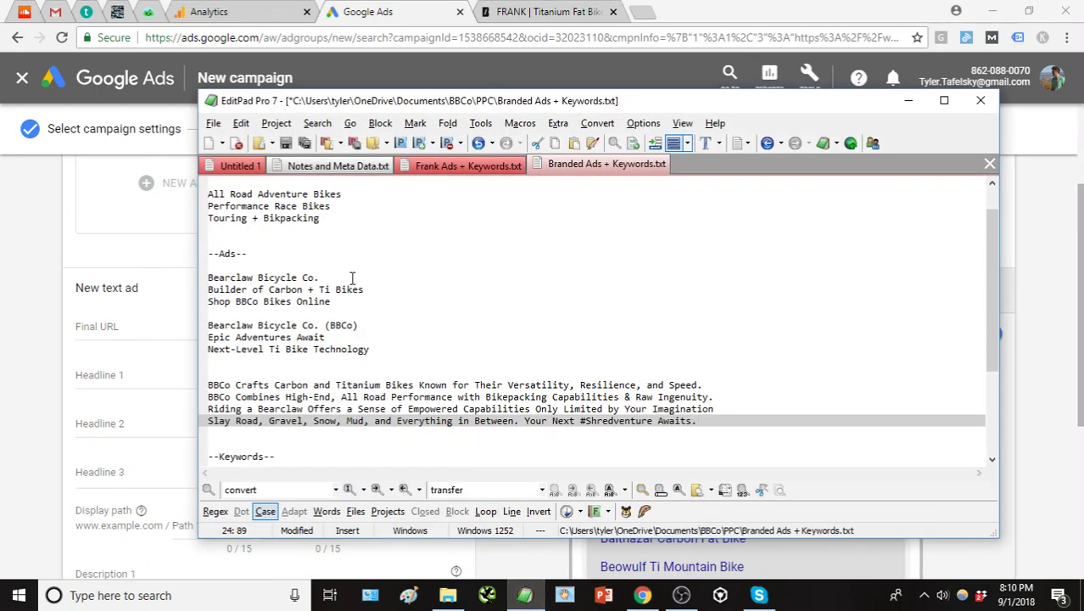
pyautogui.scroll(-1, 346, 259)
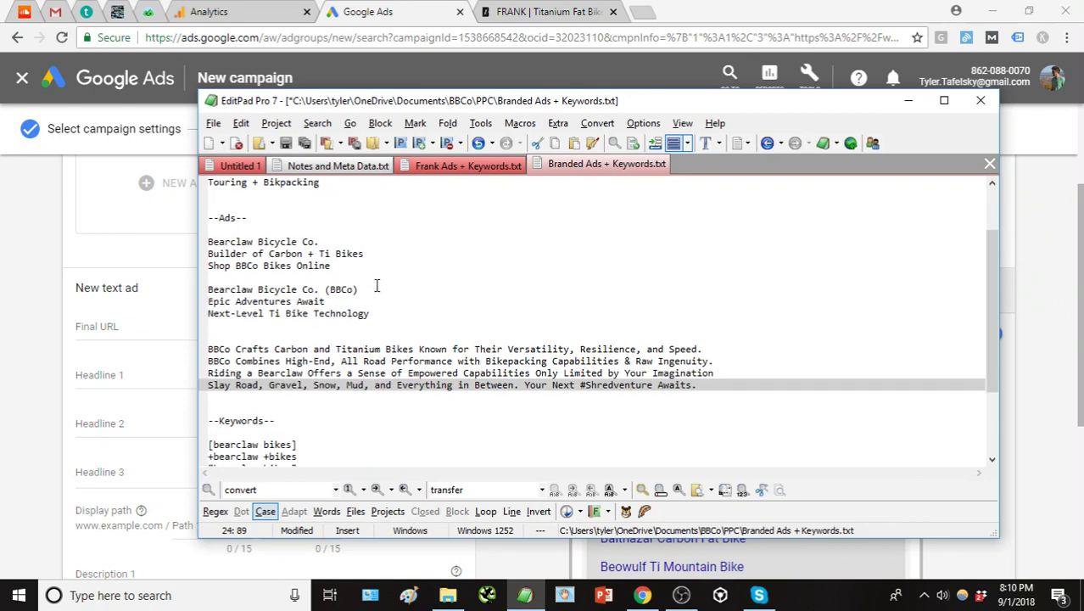
pyautogui.moveTo(375, 288); pyautogui.dragTo(208, 290)
pyautogui.hotkey('ctrl', 'c')
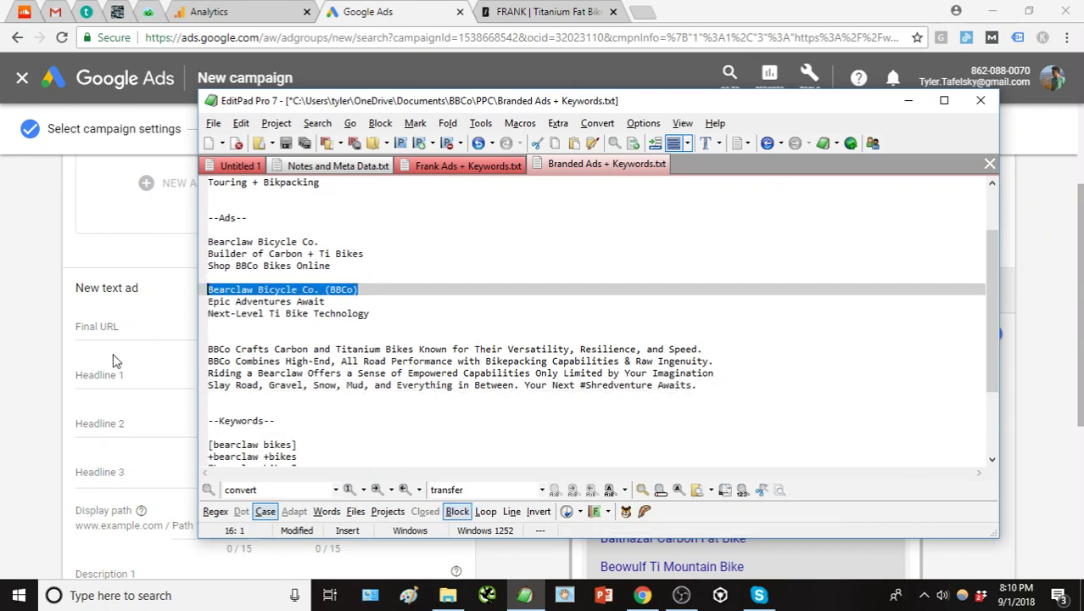
pyautogui.click(119, 375)
pyautogui.hotkey('ctrl', 'v')
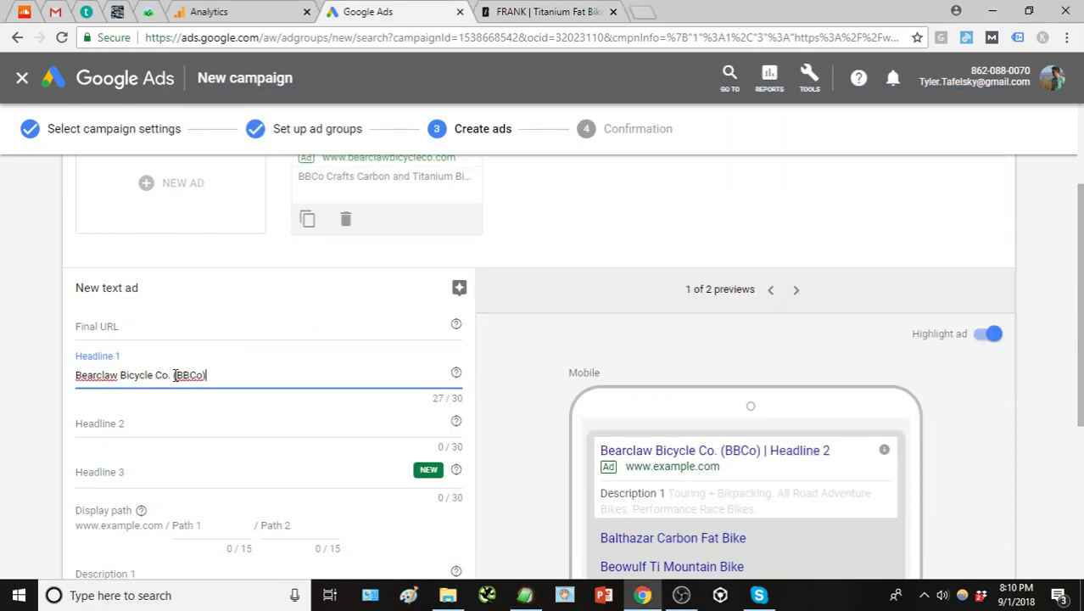
pyautogui.moveTo(173, 375); pyautogui.dragTo(218, 379)
# Copy "Epic Adventures Await" from the EditPad Pro notes into Headline 2 of the new ad in Google Ads
pyautogui.click(525, 595)
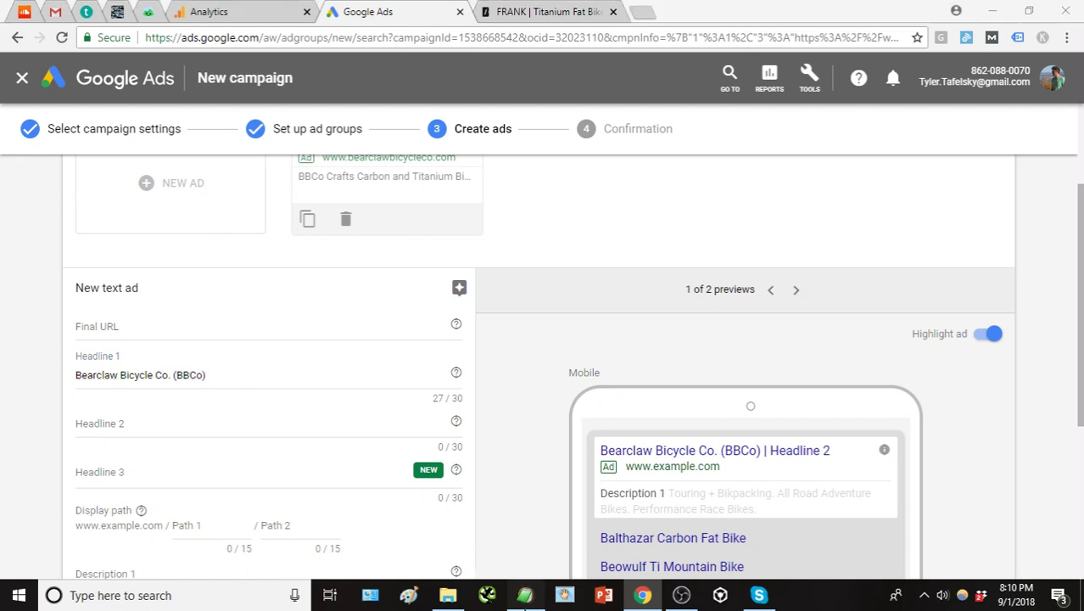
pyautogui.moveTo(325, 301); pyautogui.dragTo(207, 302)
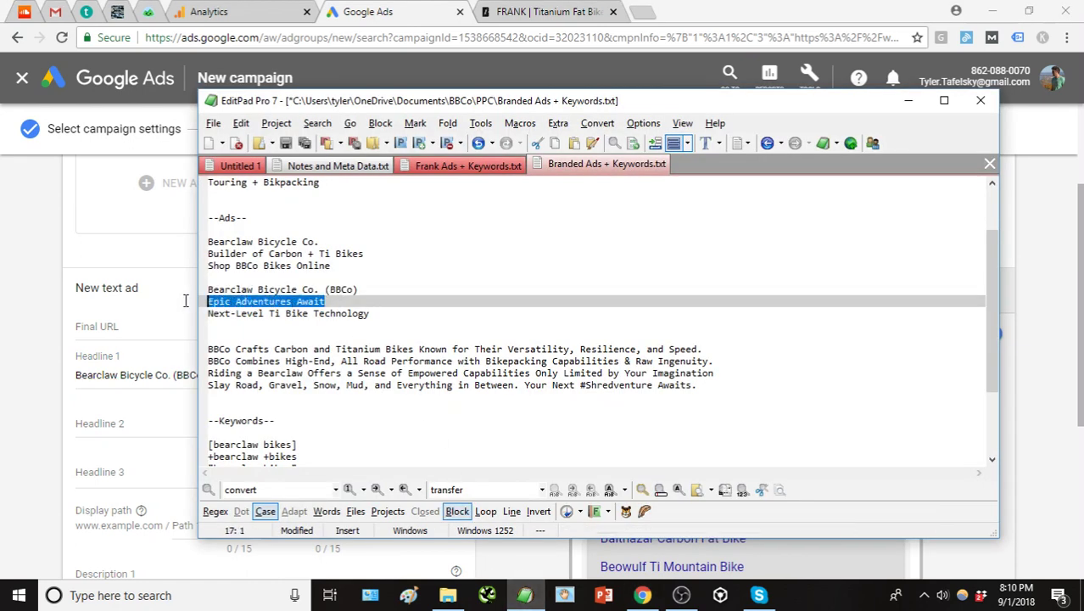
pyautogui.hotkey('ctrl', 'c')
pyautogui.click(145, 425)
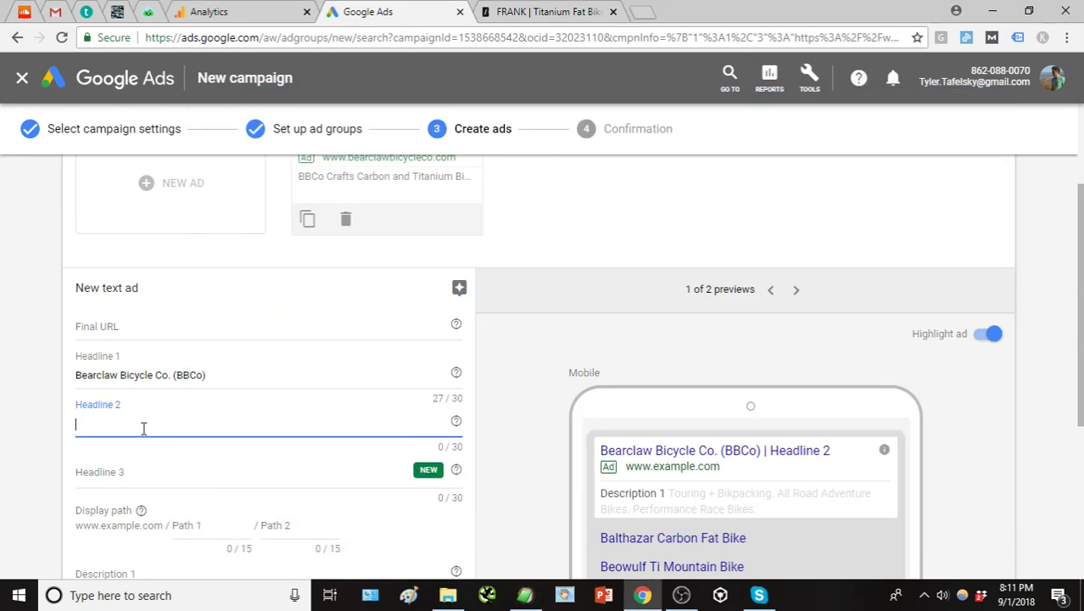
pyautogui.hotkey('ctrl', 'v')
# Copy "Next-Level Ti Bike Technology" from the EditPad Pro notes into Headline 3 of the new ad in Google Ads
pyautogui.click(525, 595)
pyautogui.click(392, 314)
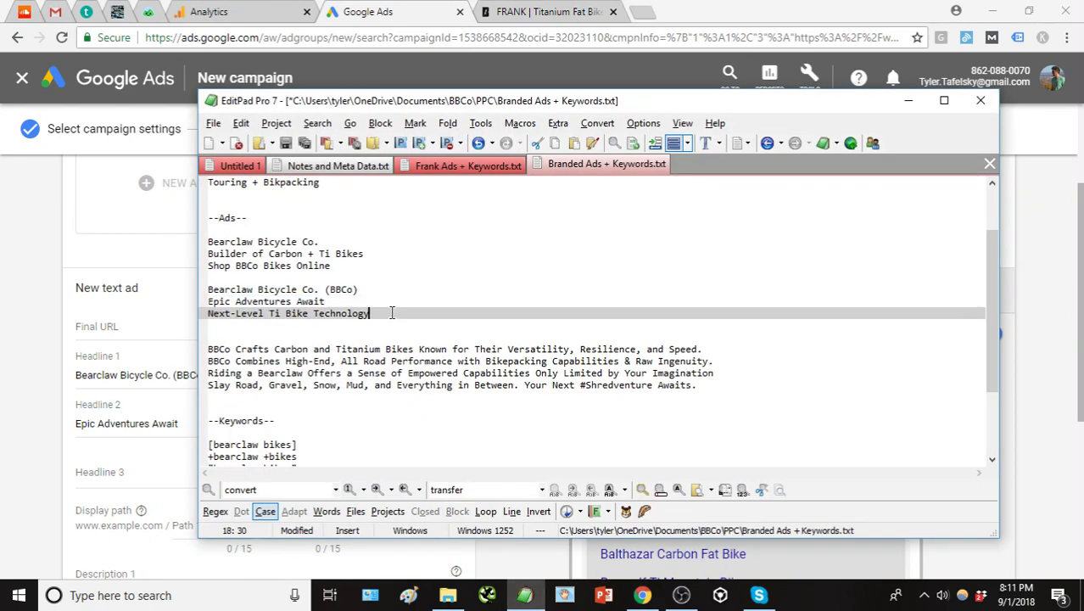
pyautogui.hotkey('ctrl', 'c')
pyautogui.click(116, 472)
pyautogui.hotkey('ctrl', 'v')
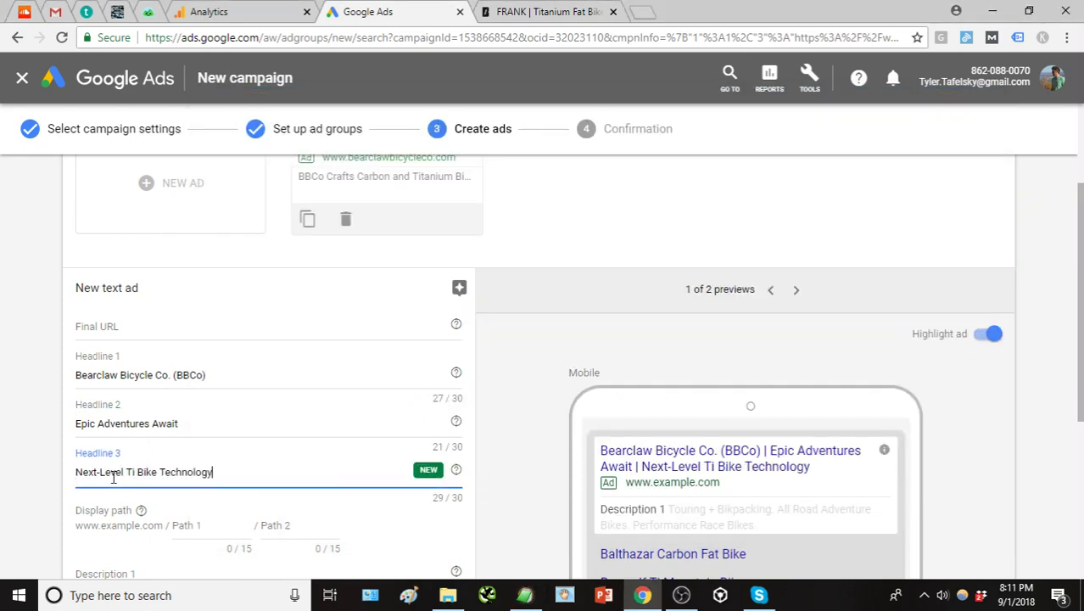
pyautogui.scroll(-1, 3, 418)
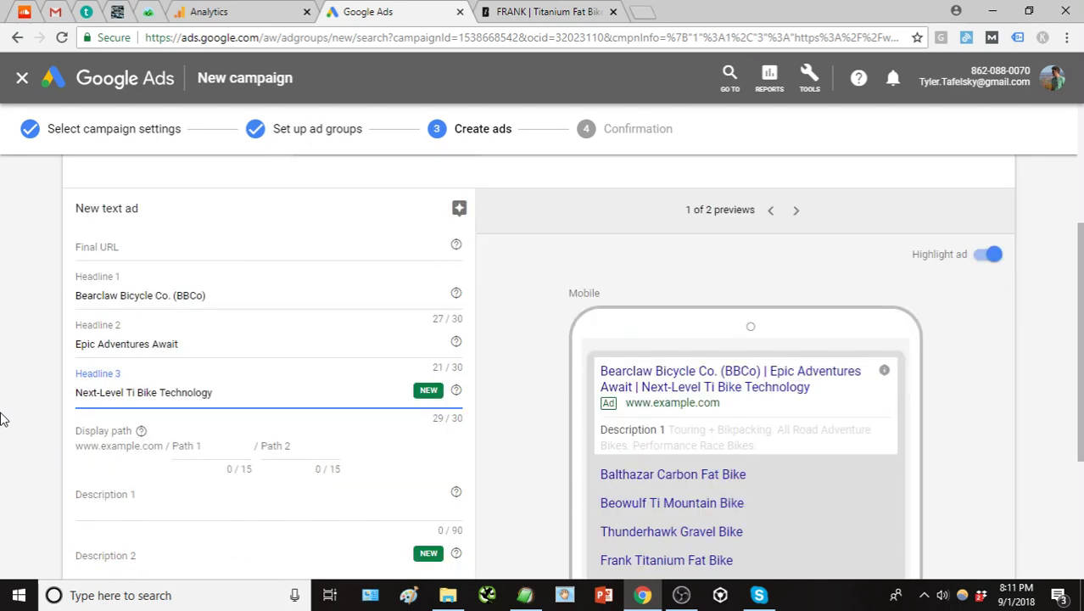
pyautogui.scroll(-1, 400, 460)
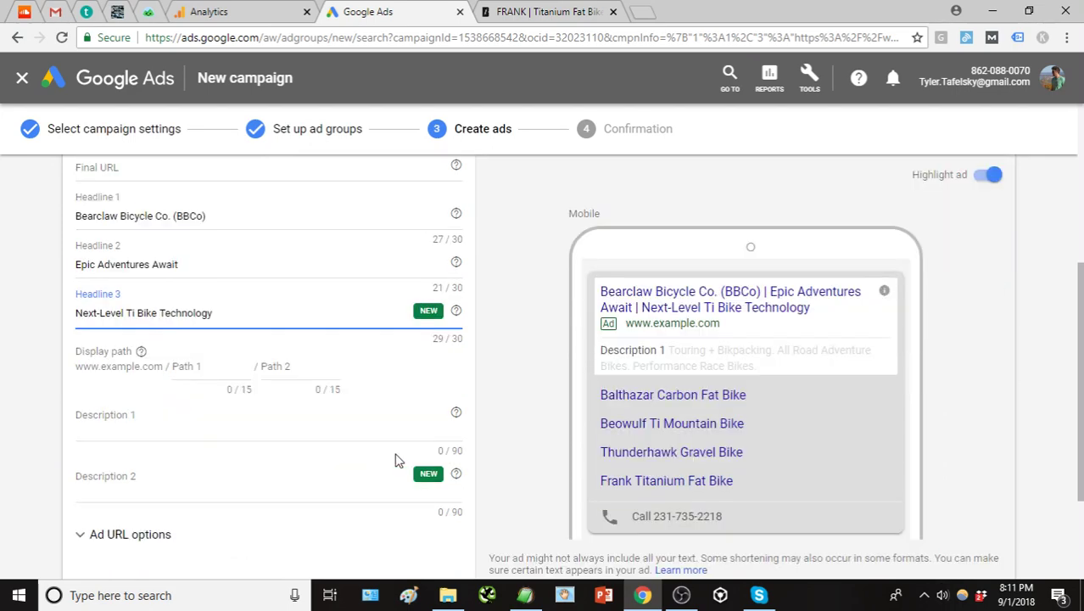
pyautogui.click(489, 10)
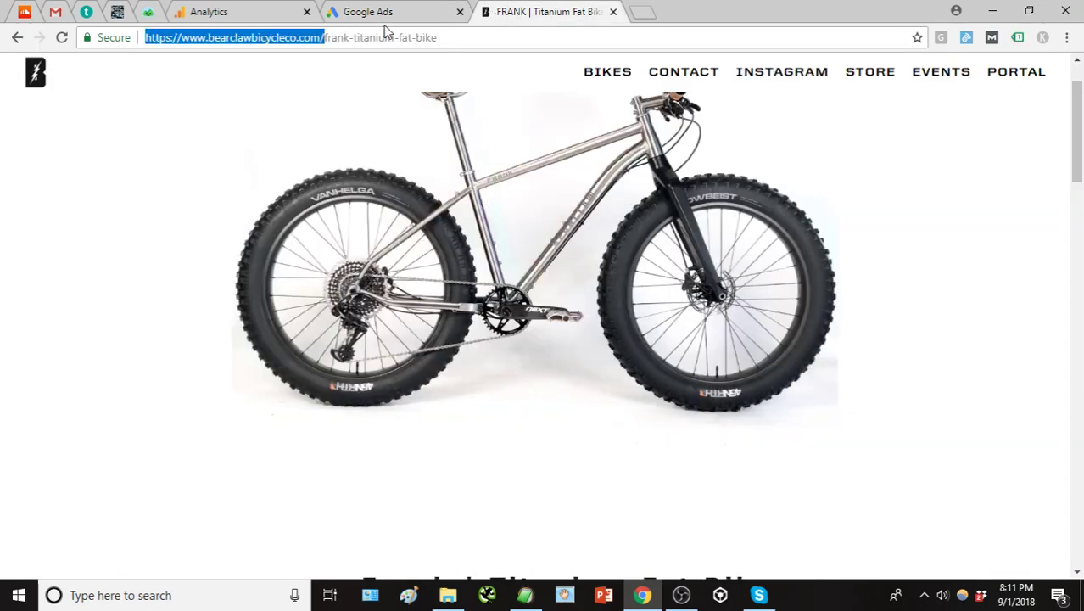
pyautogui.click(363, 11)
pyautogui.click(194, 169)
pyautogui.hotkey('ctrl', 'v')
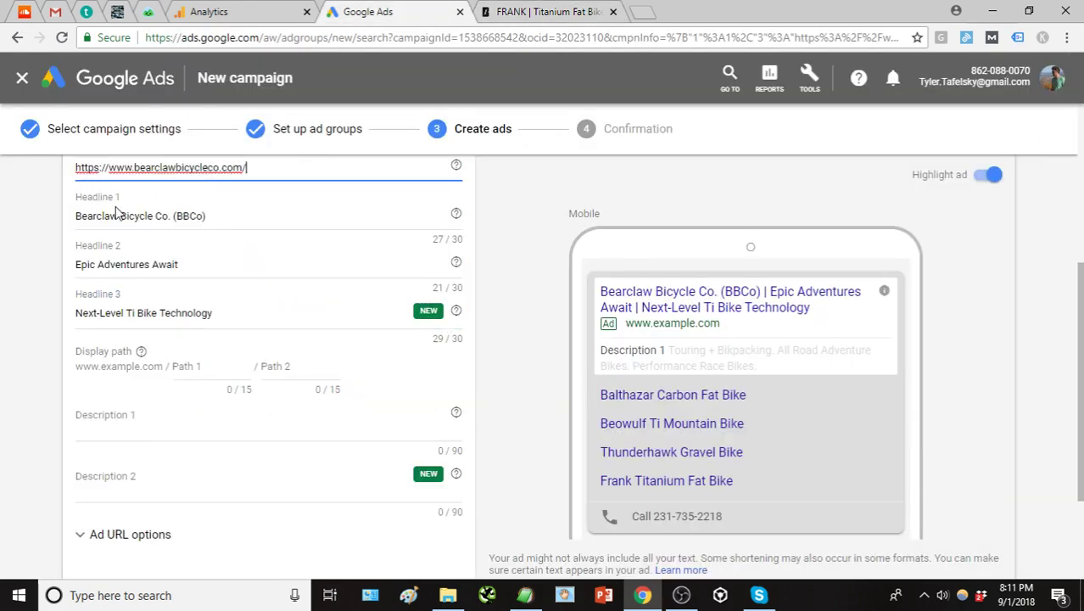
pyautogui.click(230, 368)
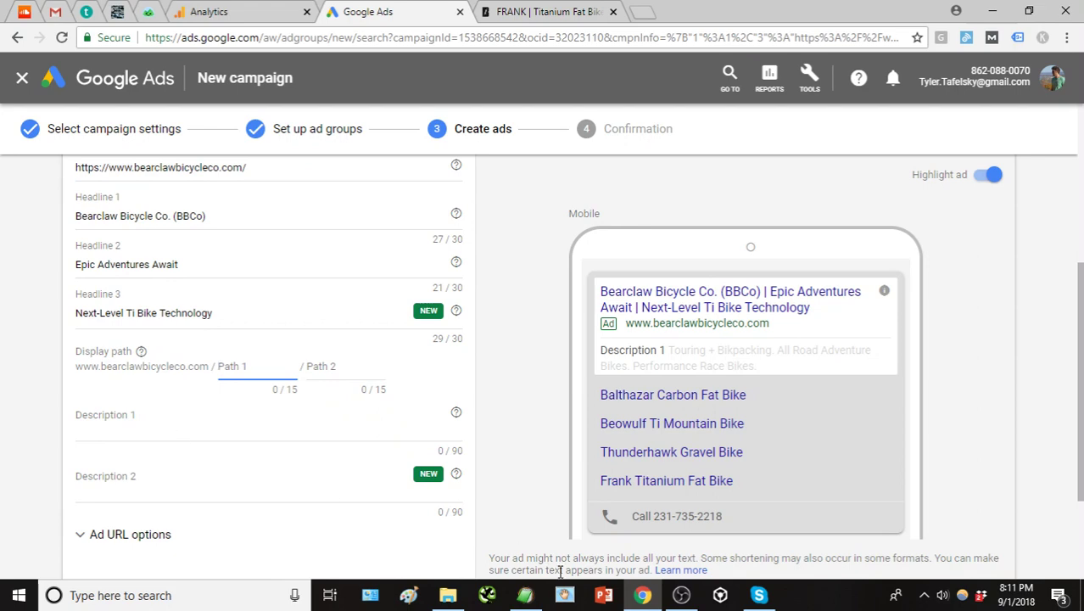
# Fill Description 1 with "BBCo Combines High-End, All Road Performance with Bikepacking Capabilities & Raw Ingenuity" from the EditPad Pro notes, omitting the final period
pyautogui.click(525, 594)
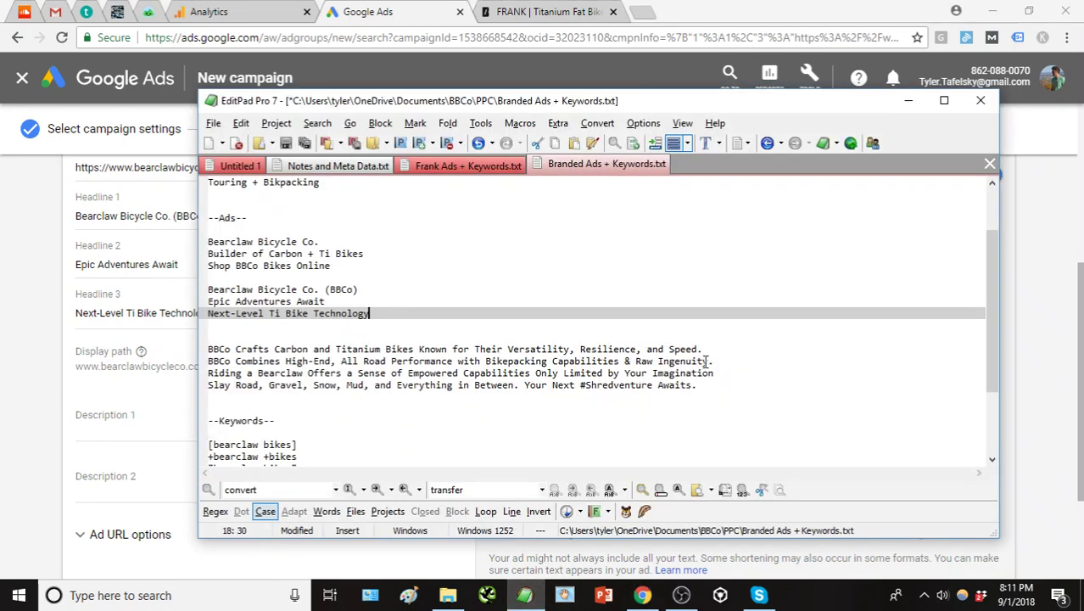
pyautogui.moveTo(708, 360); pyautogui.dragTo(208, 360)
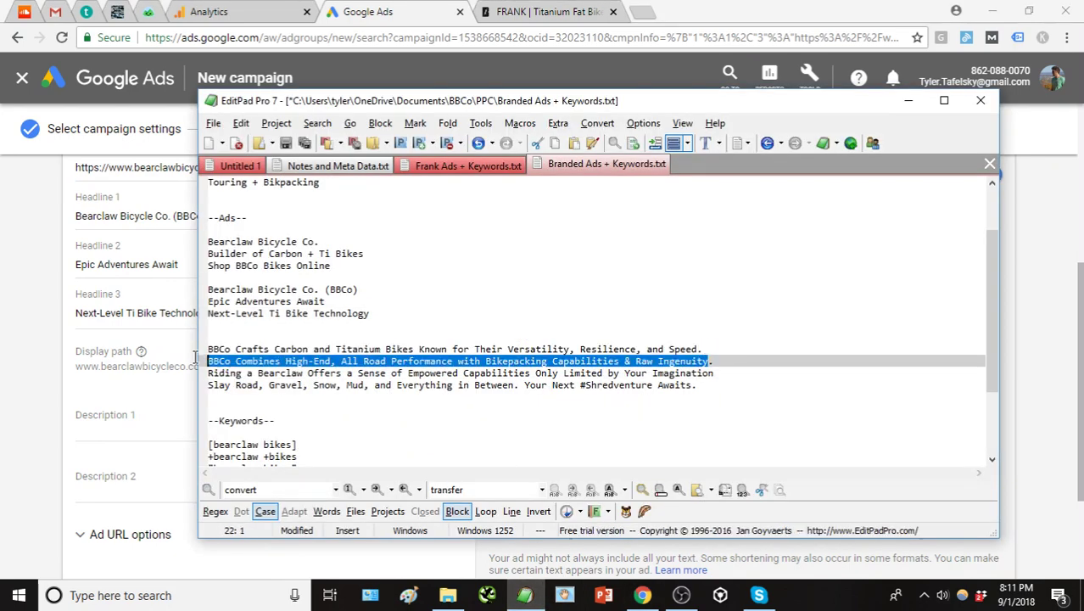
pyautogui.click(120, 431)
pyautogui.hotkey('ctrl', 'v')
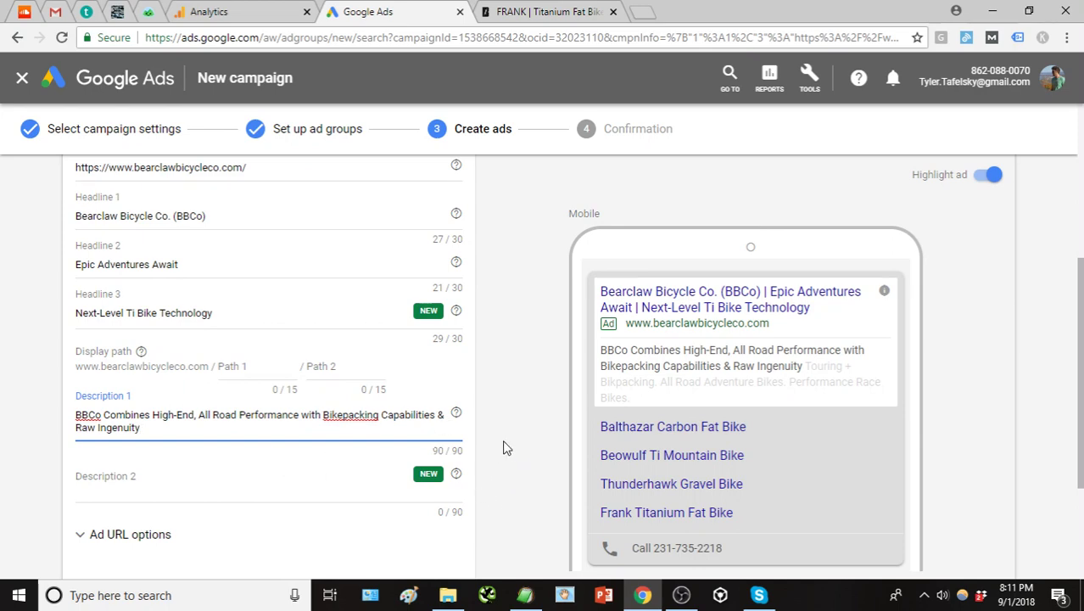
# Fill Description 2 with "Slay Road, Gravel, Snow, Mud, and Everything in Between. Your Next #Shredventure Awaits." from the EditPad Pro notes
pyautogui.scroll(-1, 515, 453)
pyautogui.click(525, 595)
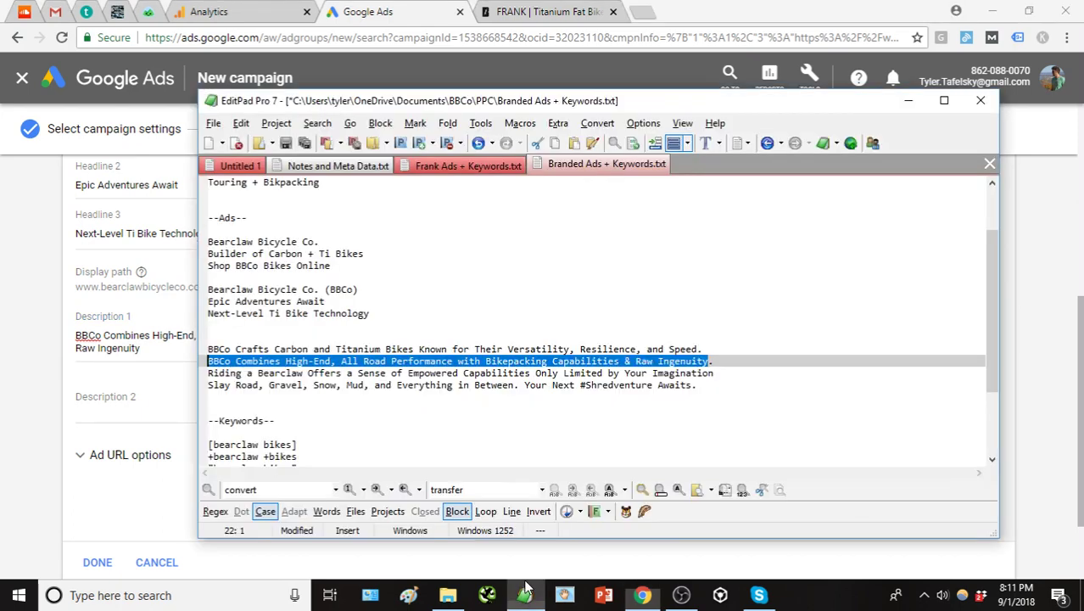
pyautogui.click(720, 373)
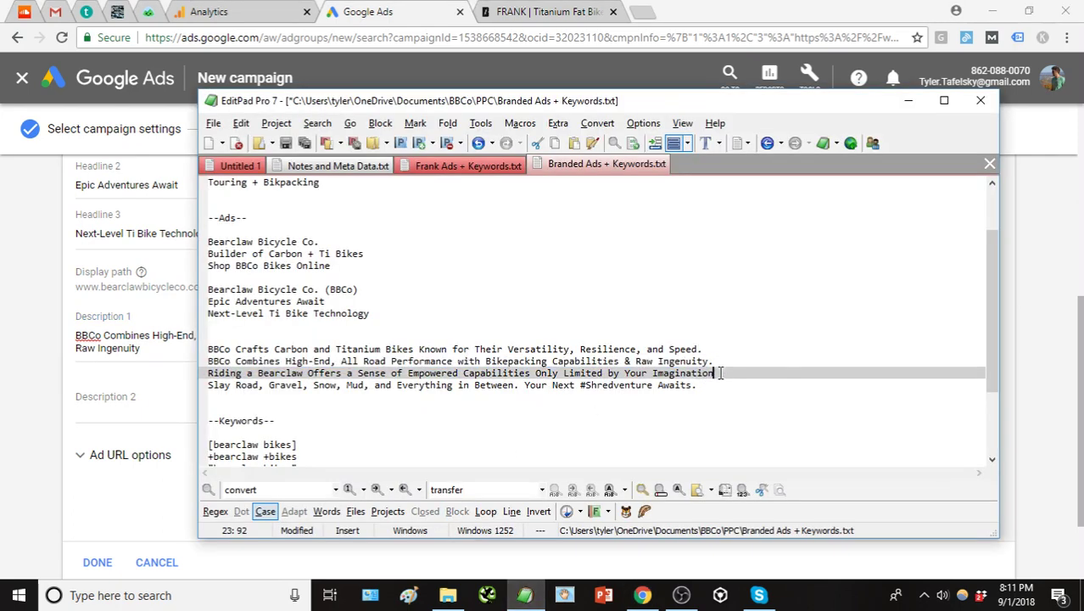
pyautogui.moveTo(705, 383); pyautogui.dragTo(189, 383)
pyautogui.hotkey('ctrl', 'c')
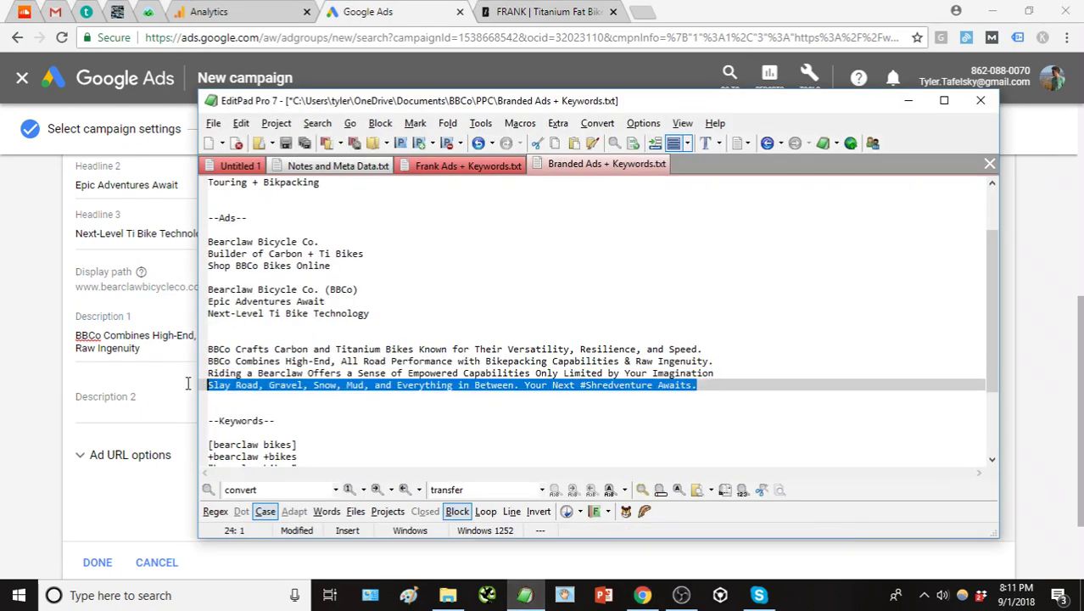
pyautogui.click(83, 414)
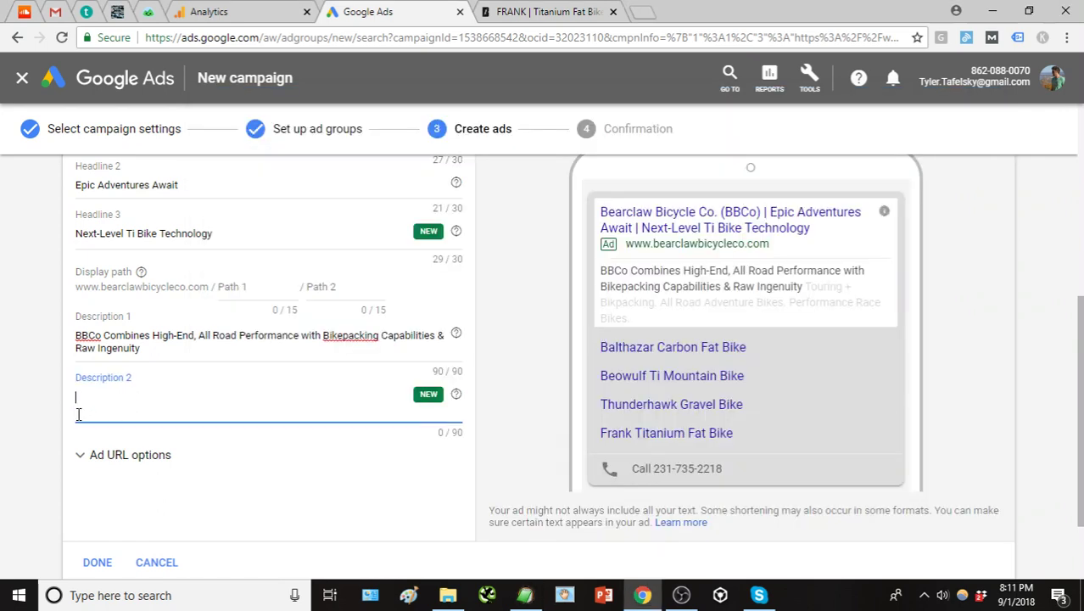
pyautogui.hotkey('ctrl', 'v')
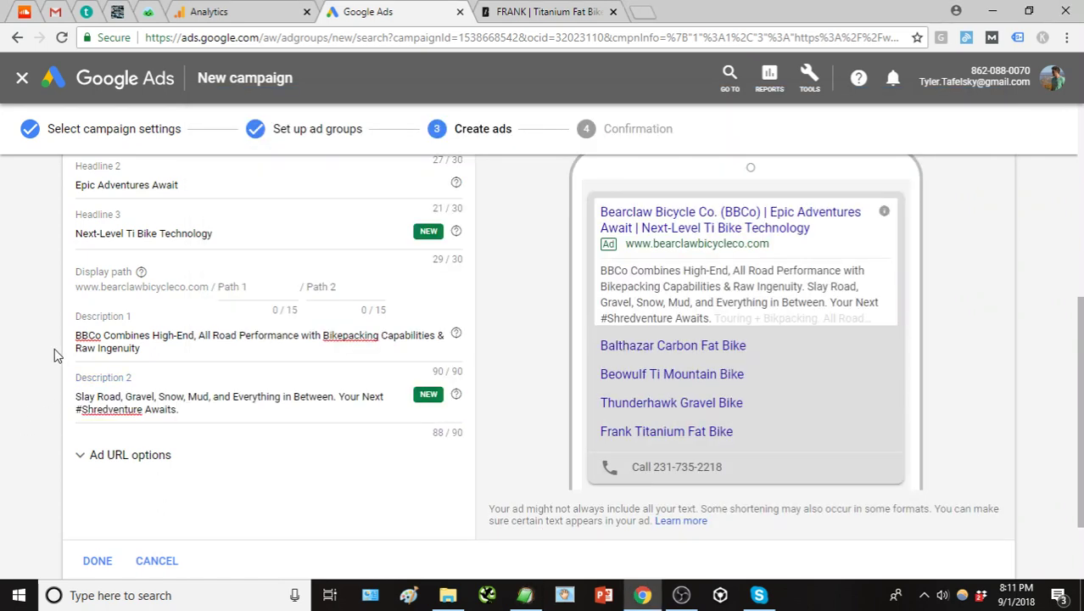
# Check the second text ad's headlines and descriptions, and finish it to add it to the BBCo Branded ad group
pyautogui.scroll(2, 64, 355)
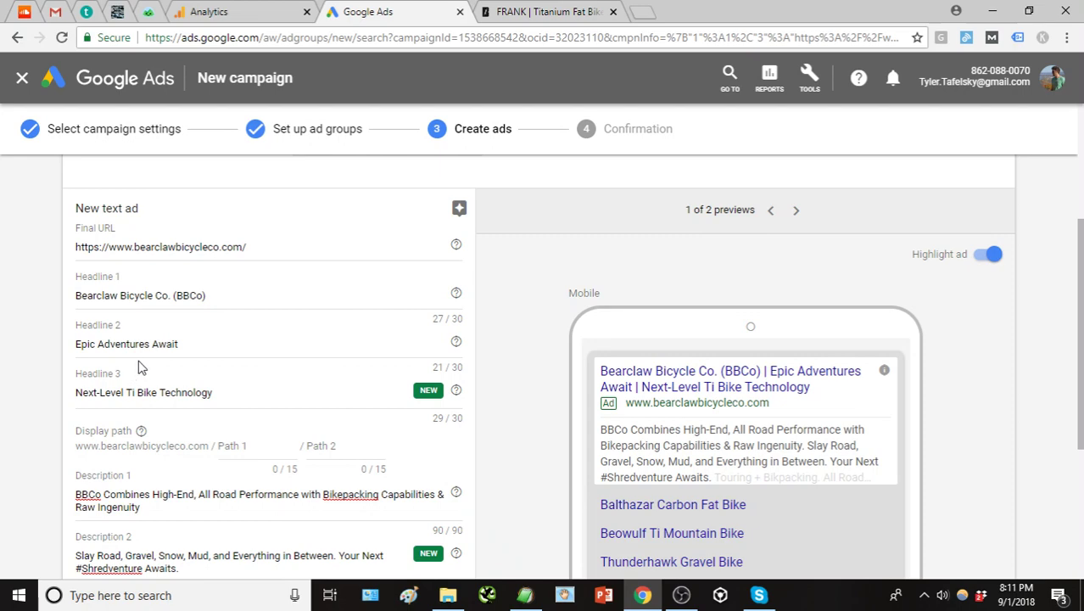
pyautogui.scroll(-1, 140, 367)
pyautogui.scroll(1, 119, 363)
pyautogui.scroll(-1, 40, 389)
pyautogui.scroll(-1, 171, 370)
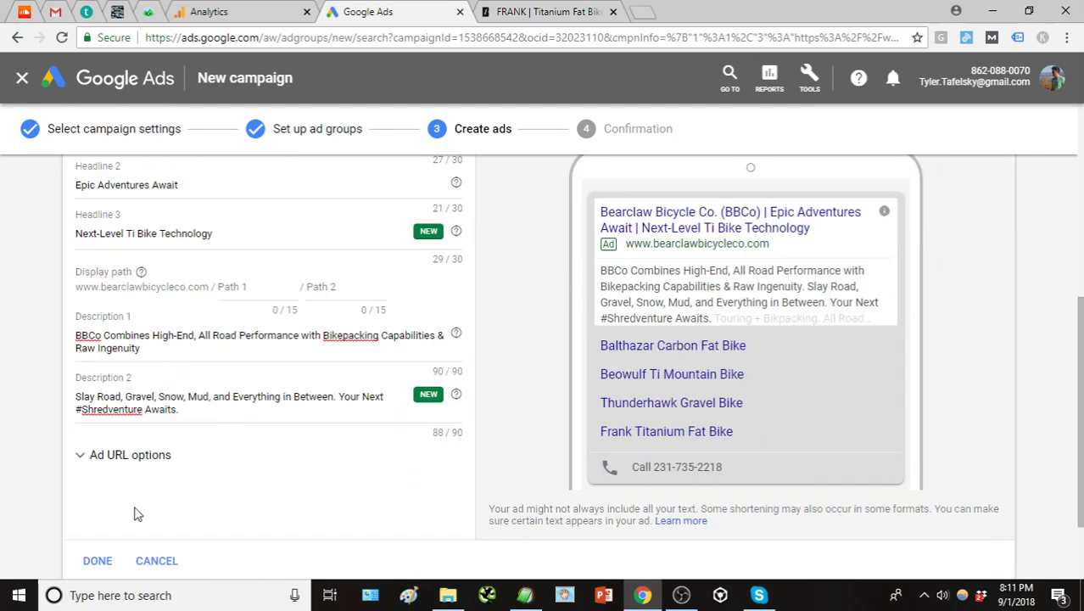
pyautogui.click(92, 557)
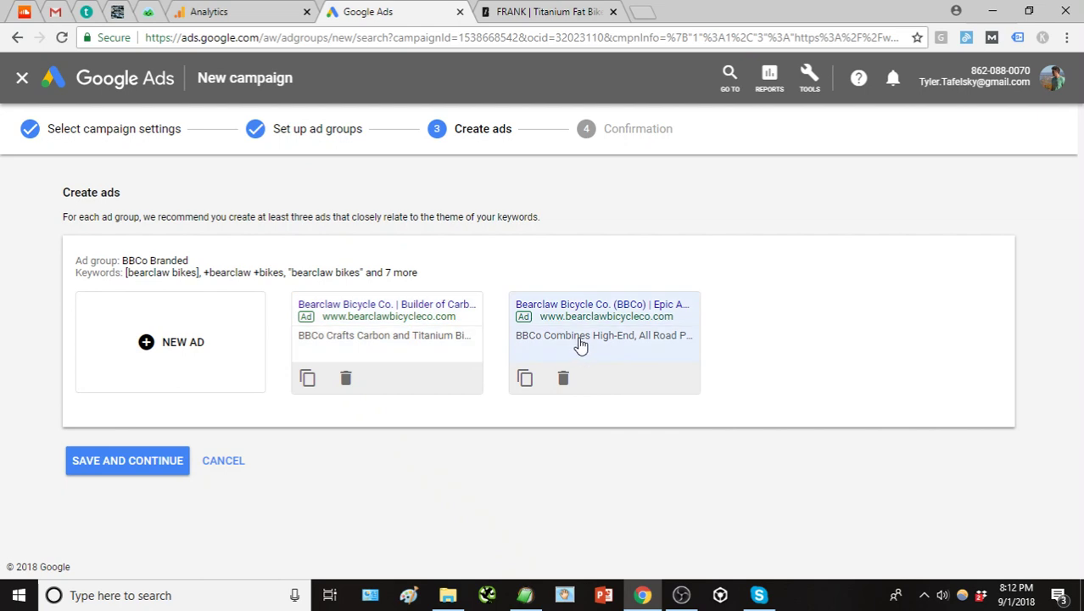
# Duplicate the first text ad, "Bearclaw Bicycle Co. | Builder of Carbon + Ti Bikes", as the basis for a third ad
pyautogui.click(307, 378)
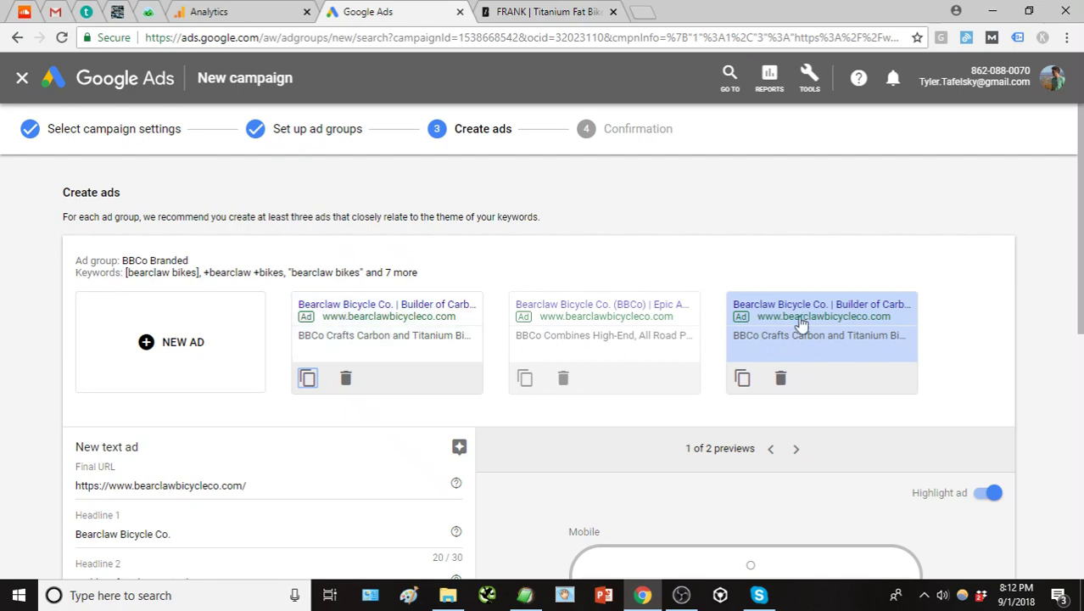
pyautogui.scroll(-3, 322, 400)
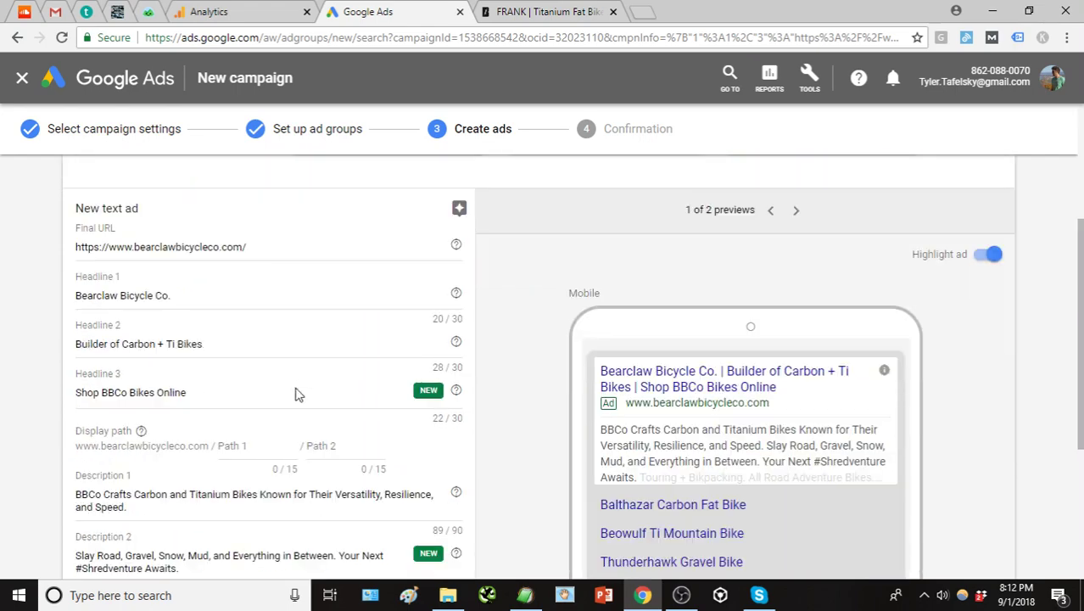
pyautogui.scroll(-1, 283, 399)
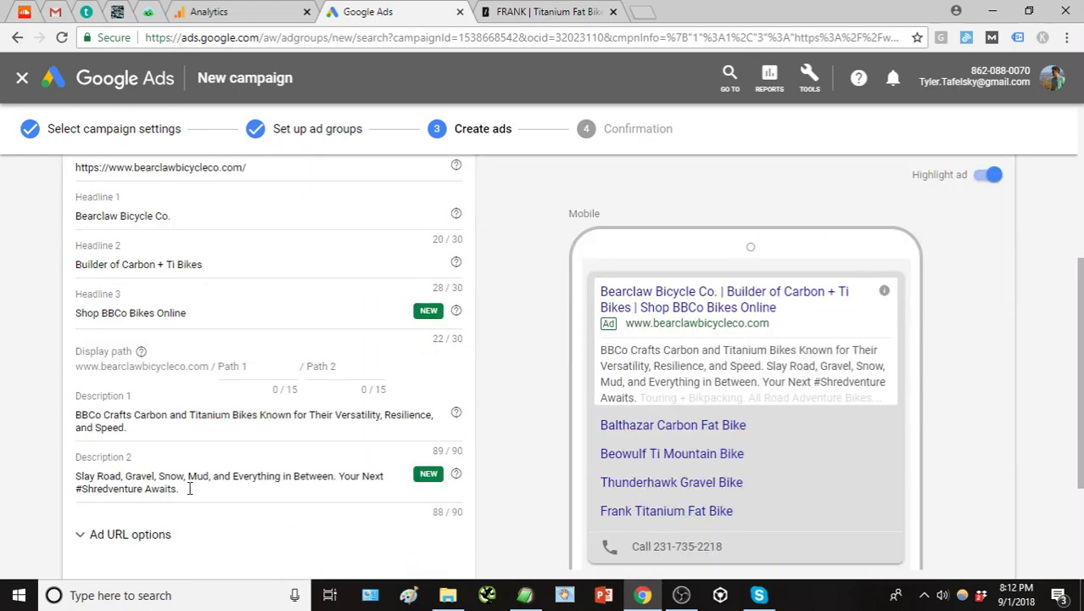
# Swap the duplicated ad's descriptions, making the "Slay Road, Gravel, Snow, Mud" text Description 1 and the "BBCo Crafts Carbon and Titanium Bikes" text Description 2
pyautogui.moveTo(180, 489); pyautogui.dragTo(73, 482)
pyautogui.hotkey('ctrl', 'c')
pyautogui.press('BackSpace')
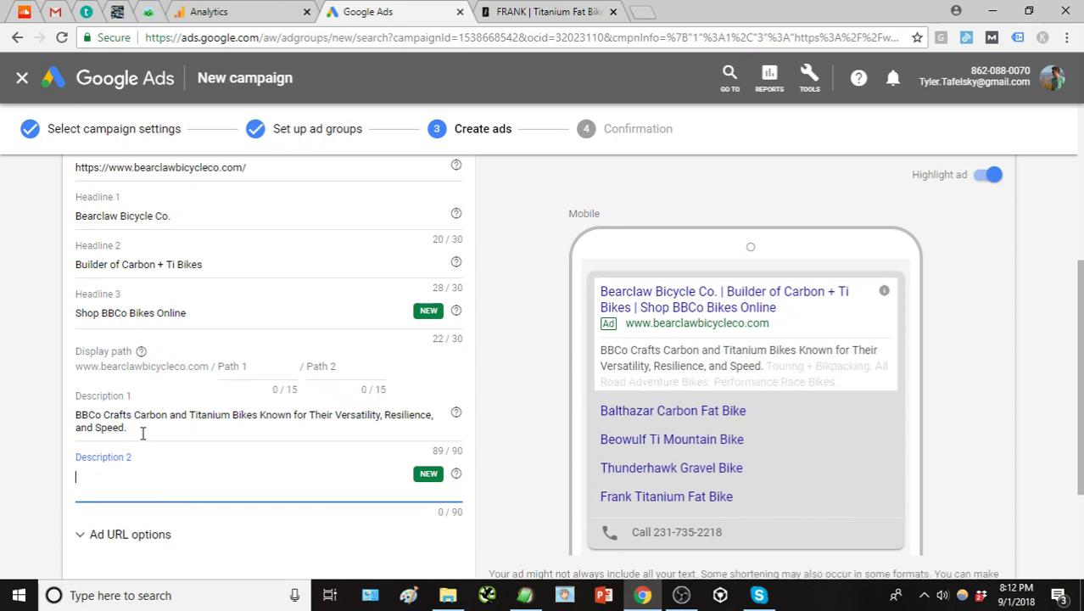
pyautogui.moveTo(143, 431); pyautogui.dragTo(101, 480)
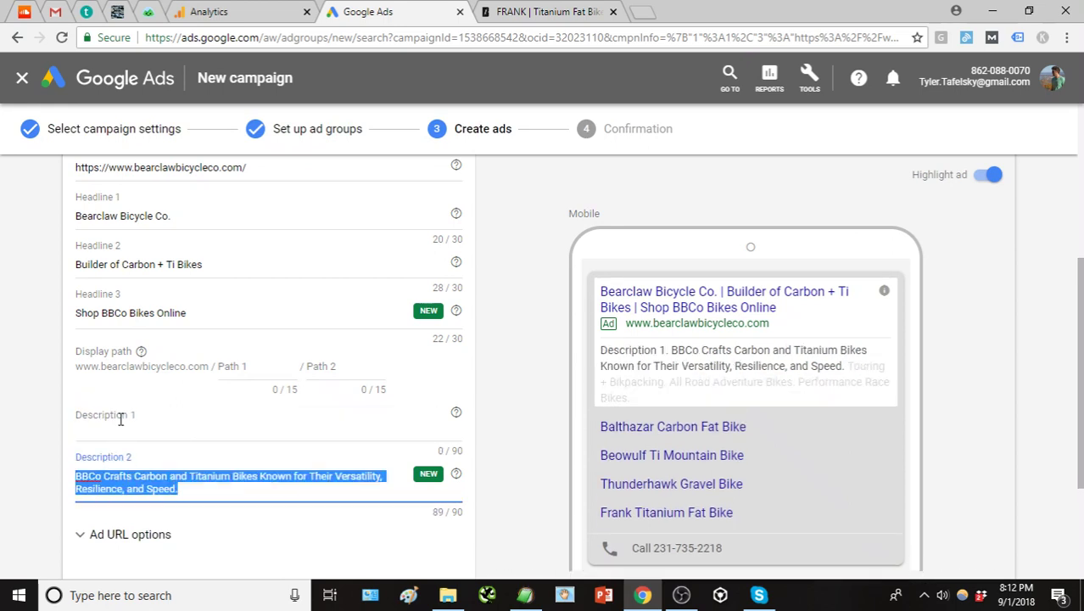
pyautogui.click(122, 422)
pyautogui.hotkey('ctrl', 'v')
pyautogui.click(39, 393)
# Extend the duplicated ad's Headline 1 to "Bearclaw Bicycle Co. (BBCo)"
pyautogui.scroll(1, 61, 360)
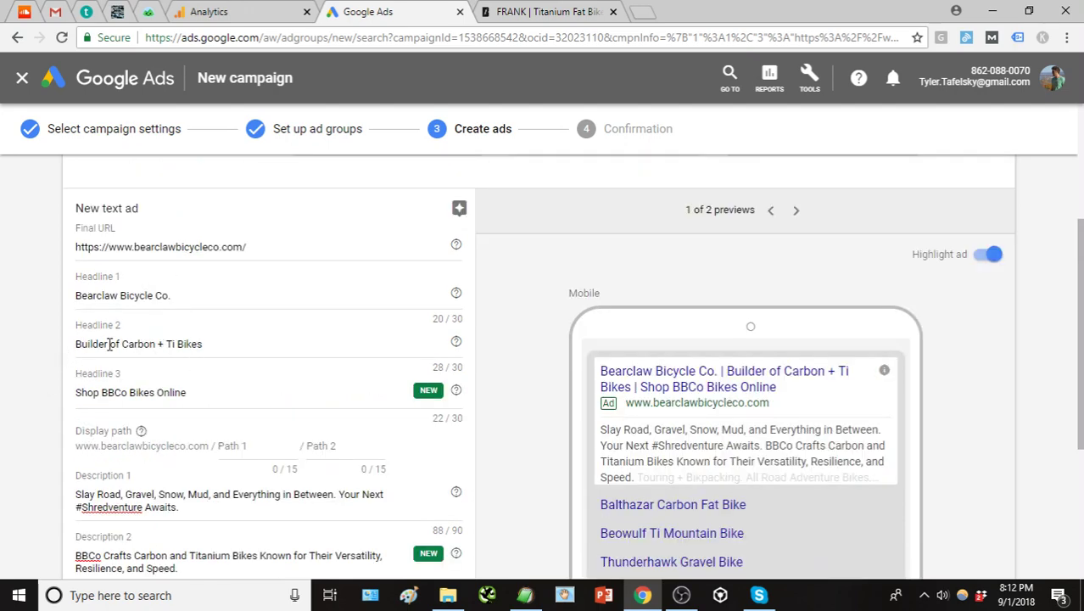
pyautogui.click(183, 295)
pyautogui.write('(B')
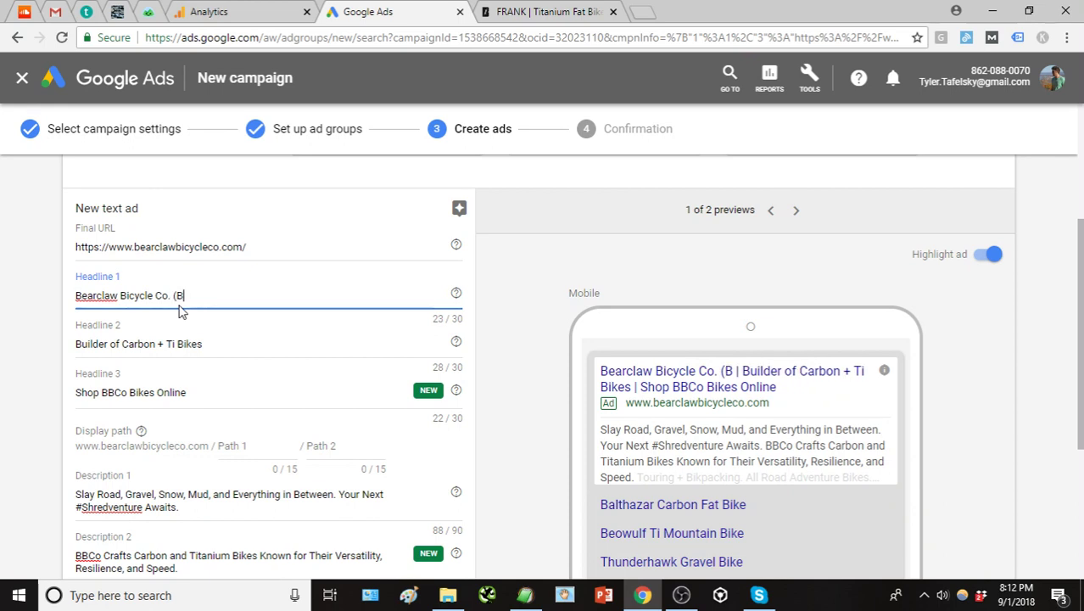
pyautogui.write('BCo)')
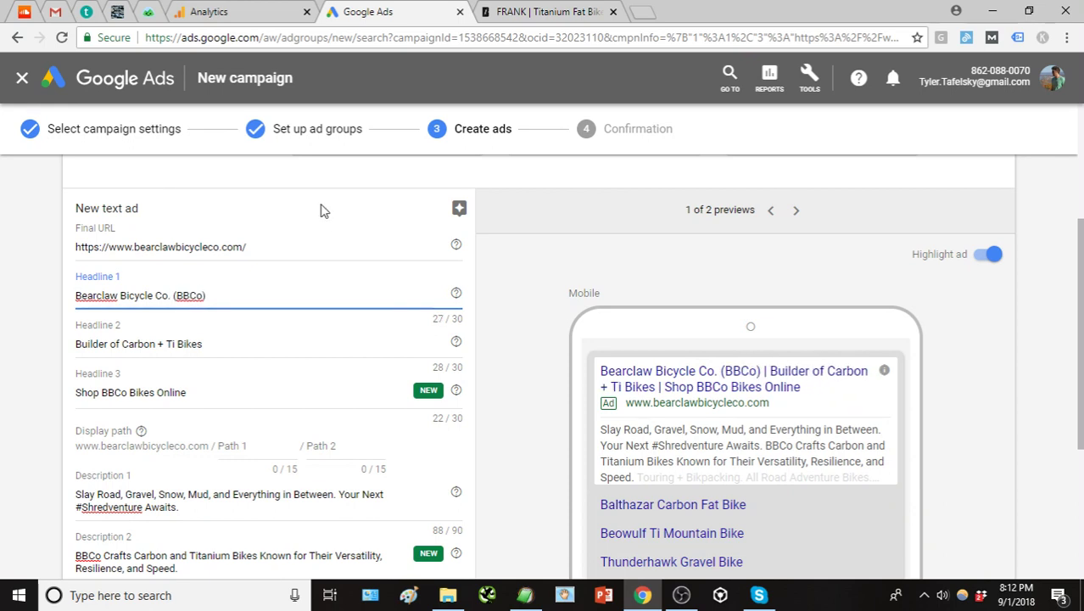
pyautogui.click(550, 255)
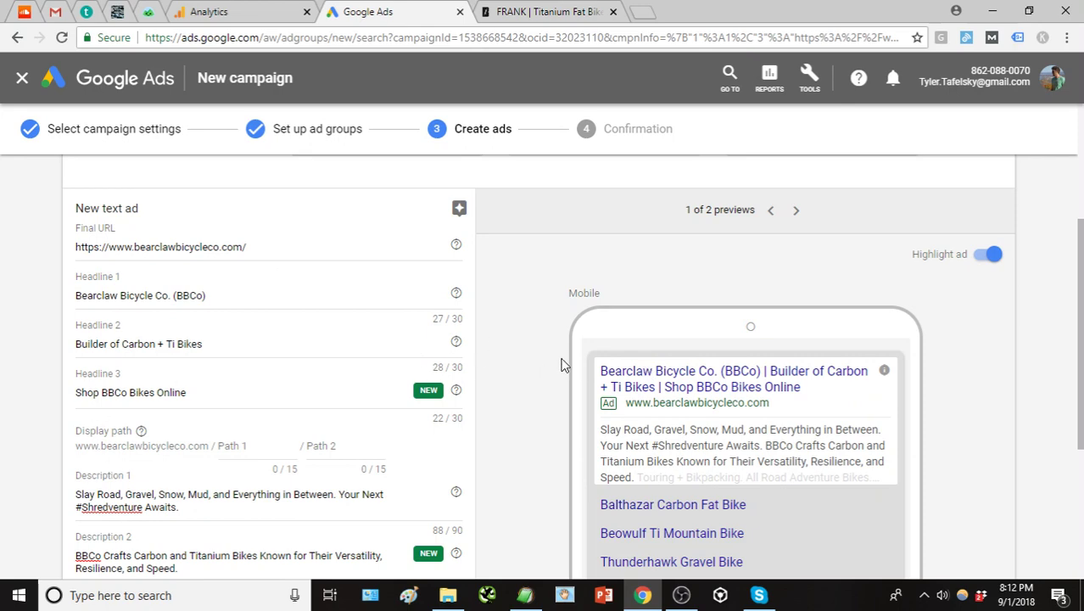
# Look over the third text ad and finish it to add it to the BBCo Branded ad group
pyautogui.scroll(1, 532, 359)
pyautogui.scroll(-1, 521, 377)
pyautogui.click(219, 494)
pyautogui.scroll(-3, 523, 416)
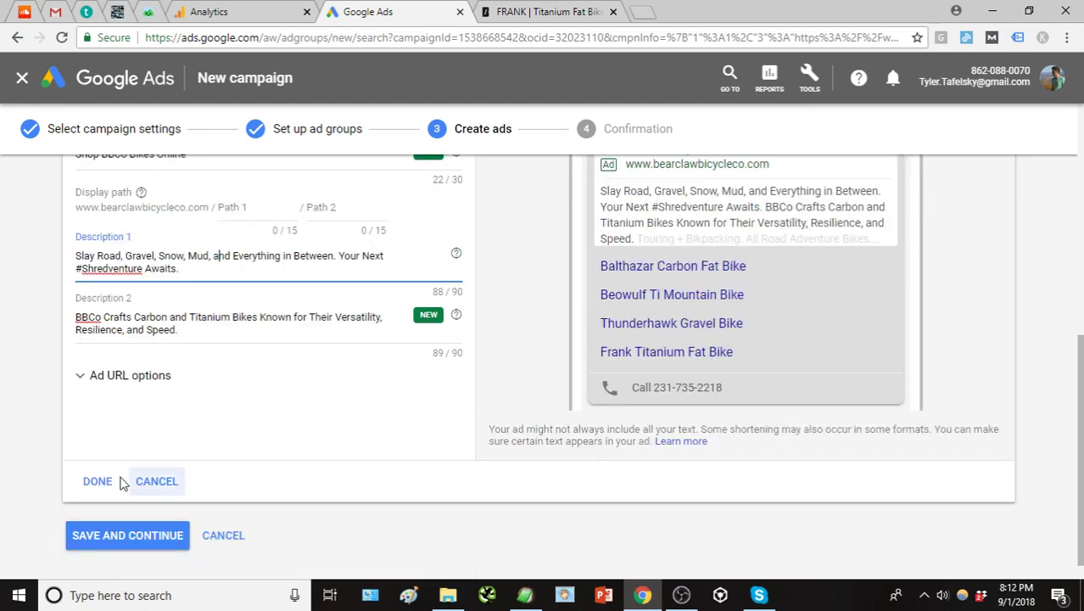
pyautogui.click(91, 484)
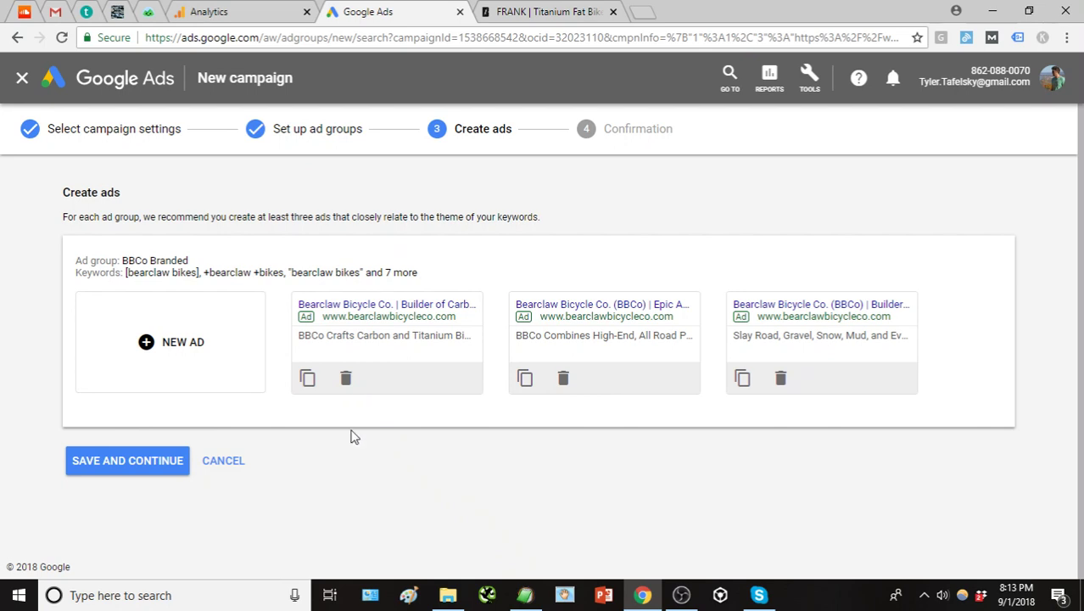
# Save the campaign's ads, review the campaign summary, and continue to the new campaign
pyautogui.click(138, 460)
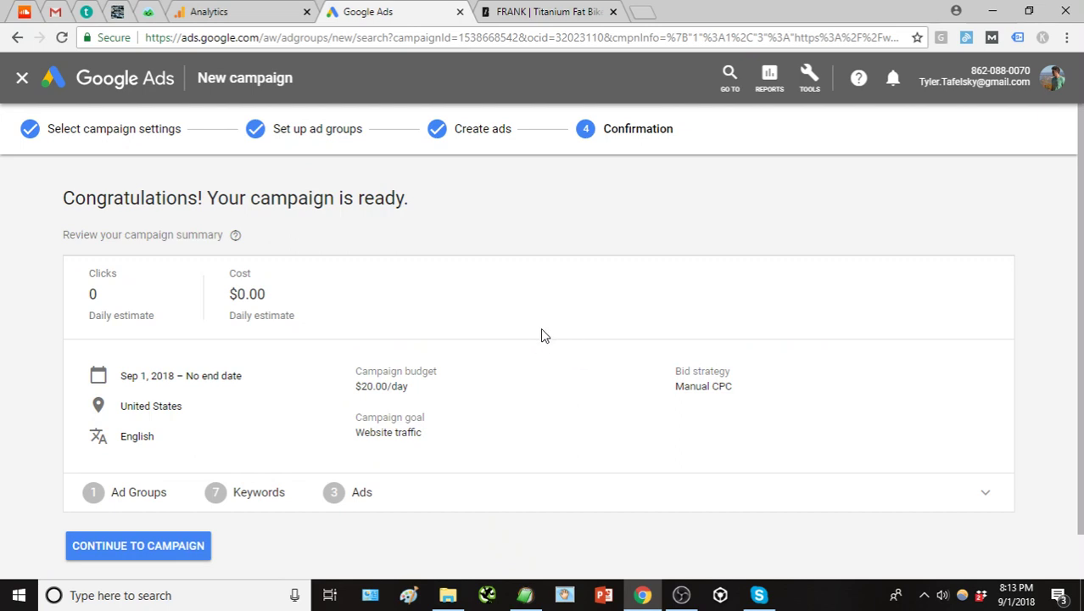
pyautogui.scroll(-1, 540, 333)
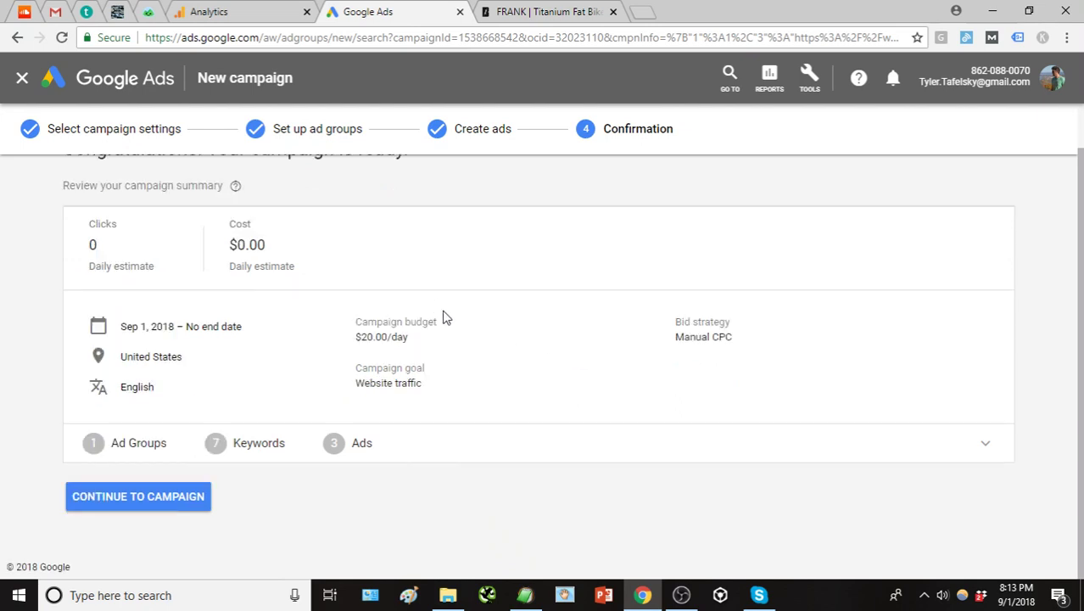
pyautogui.scroll(1, 452, 312)
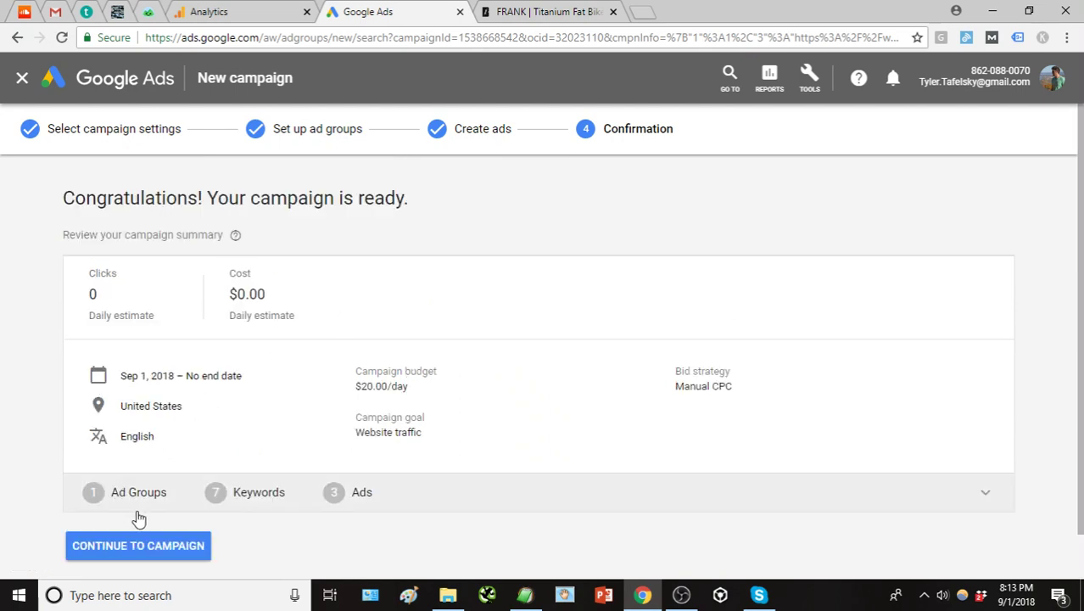
pyautogui.click(158, 550)
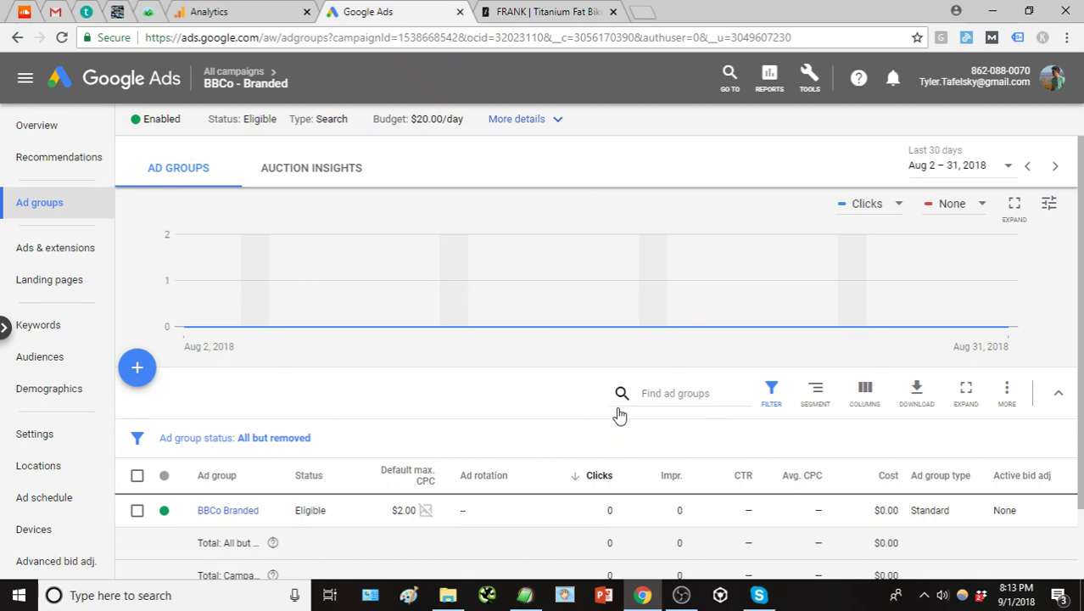
# Remove the Ad rotation, Ad group type and Active bid adj columns from the ad groups column set
pyautogui.moveTo(959, 487)
pyautogui.click(866, 393)
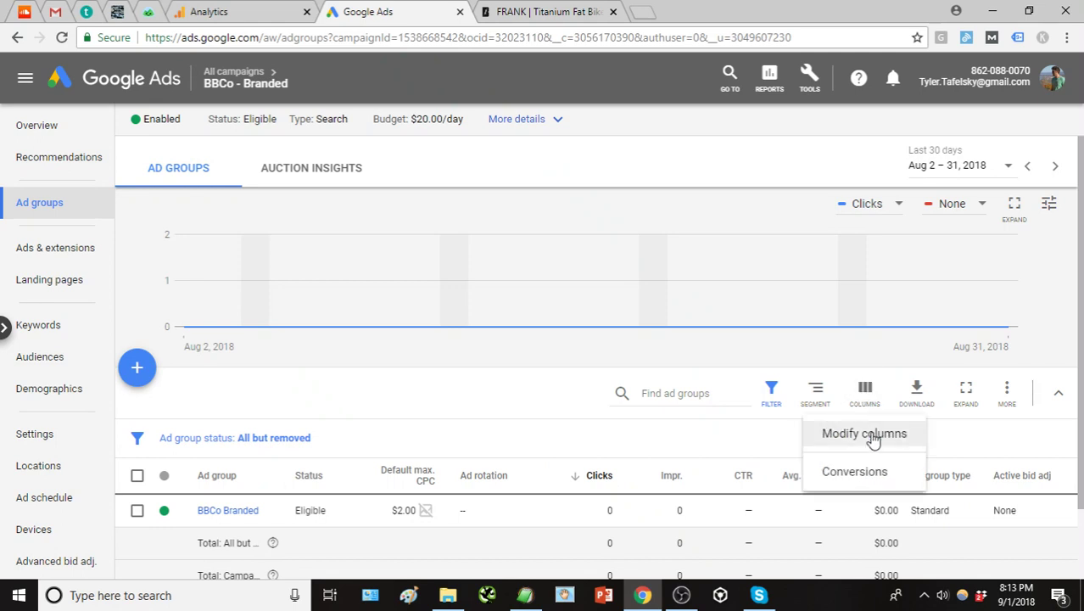
pyautogui.click(874, 437)
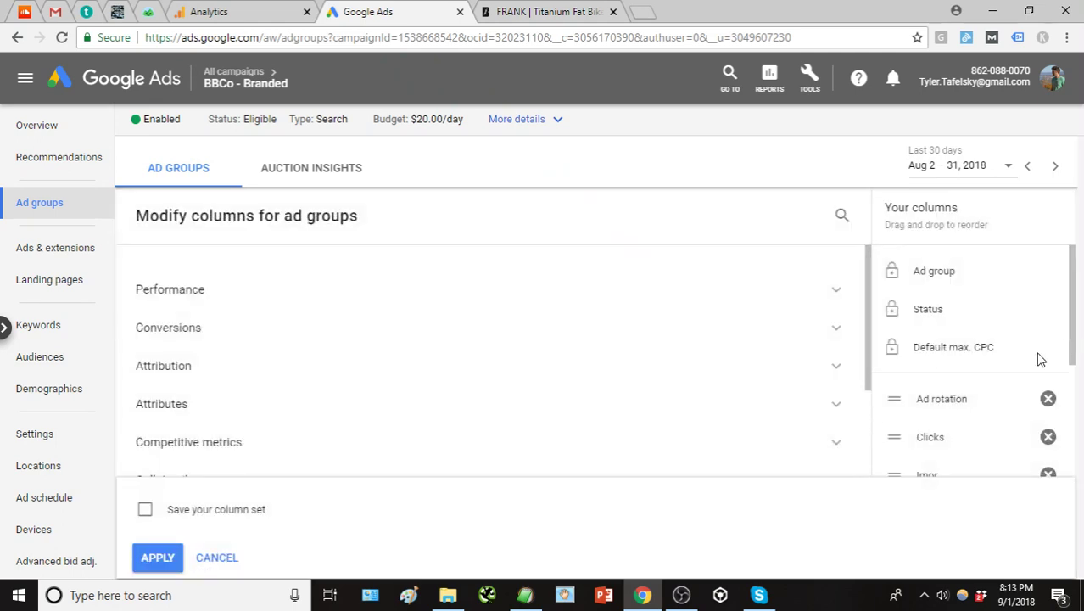
pyautogui.scroll(-2, 993, 346)
pyautogui.scroll(2, 975, 314)
pyautogui.scroll(-2, 976, 344)
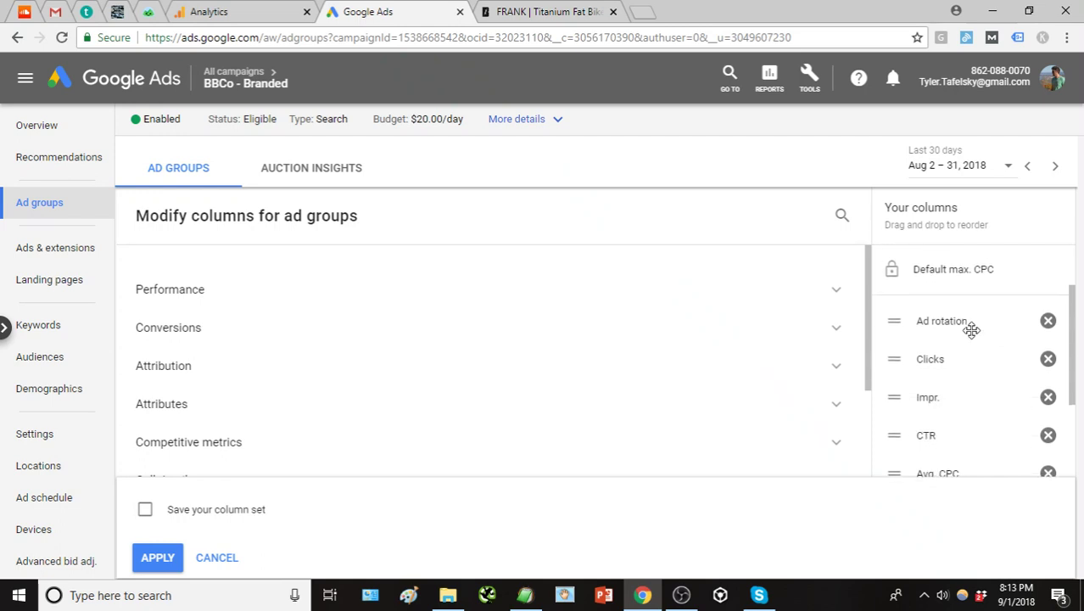
pyautogui.click(1048, 319)
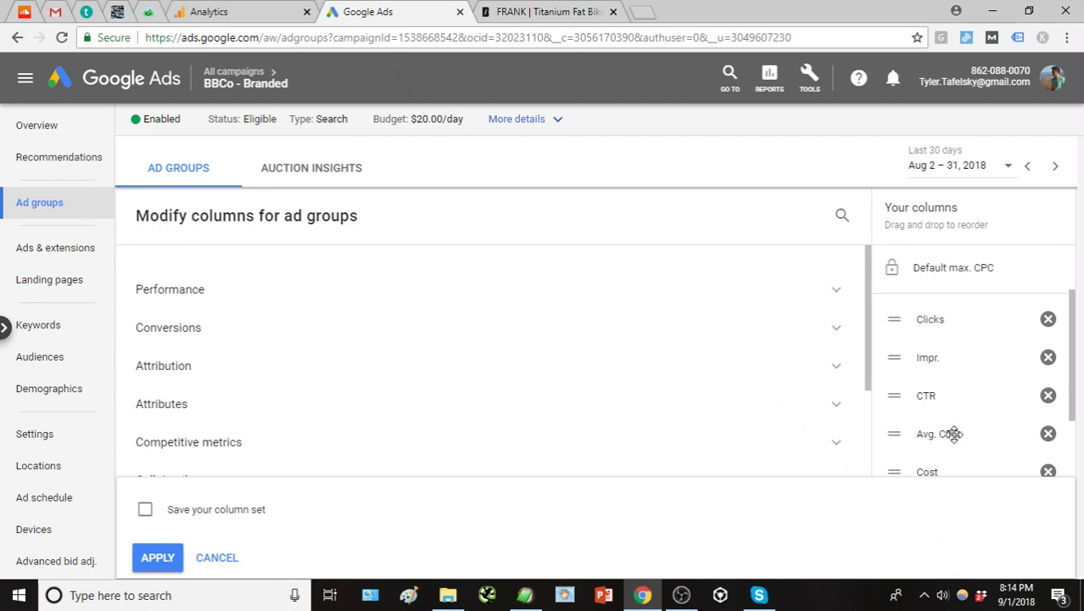
pyautogui.scroll(-1, 959, 424)
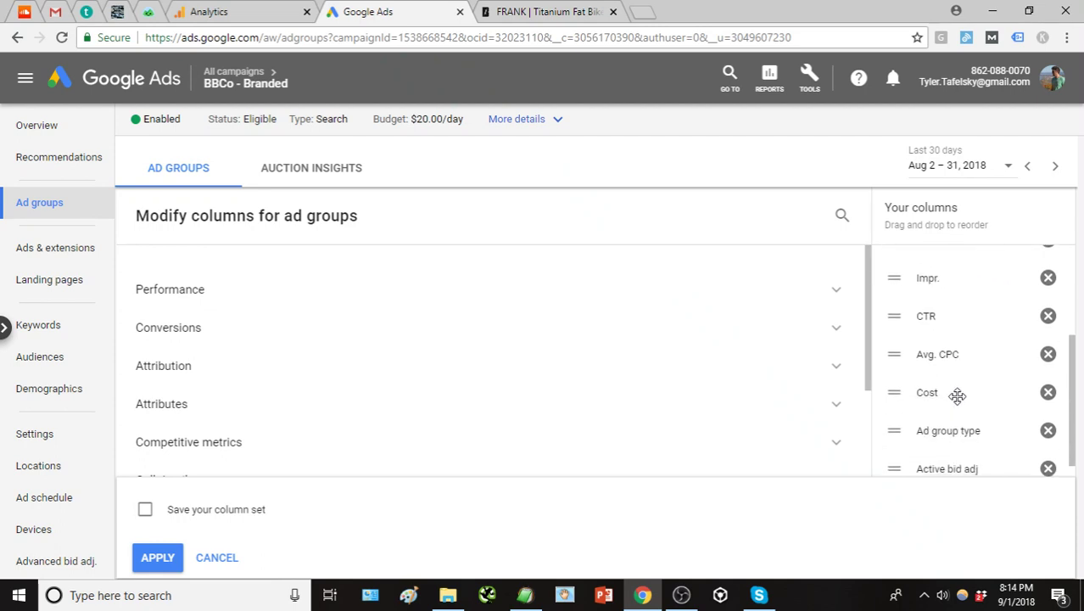
pyautogui.scroll(-1, 984, 406)
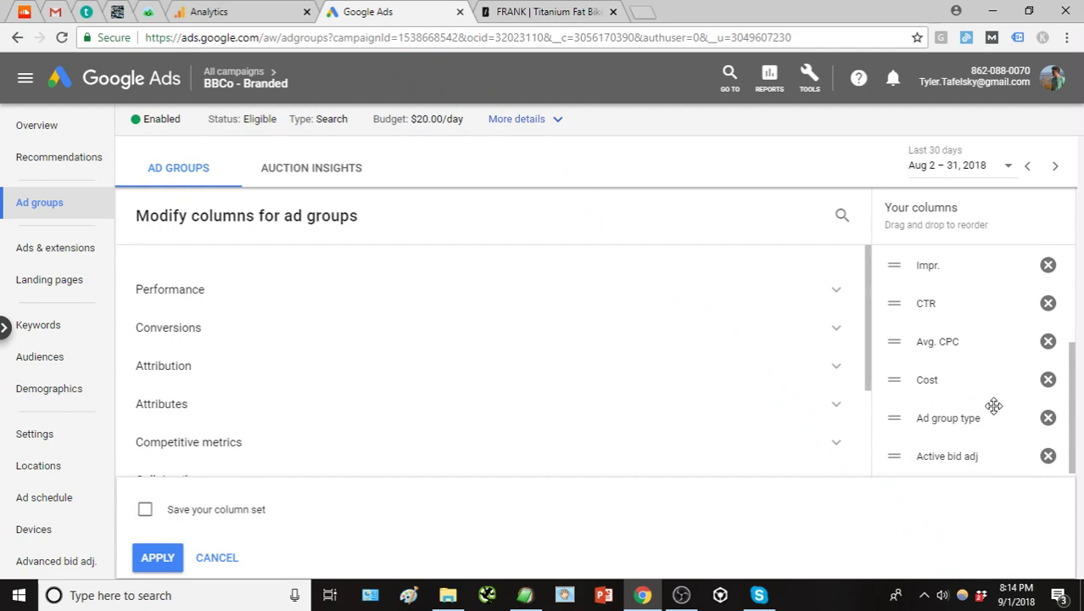
pyautogui.click(1048, 413)
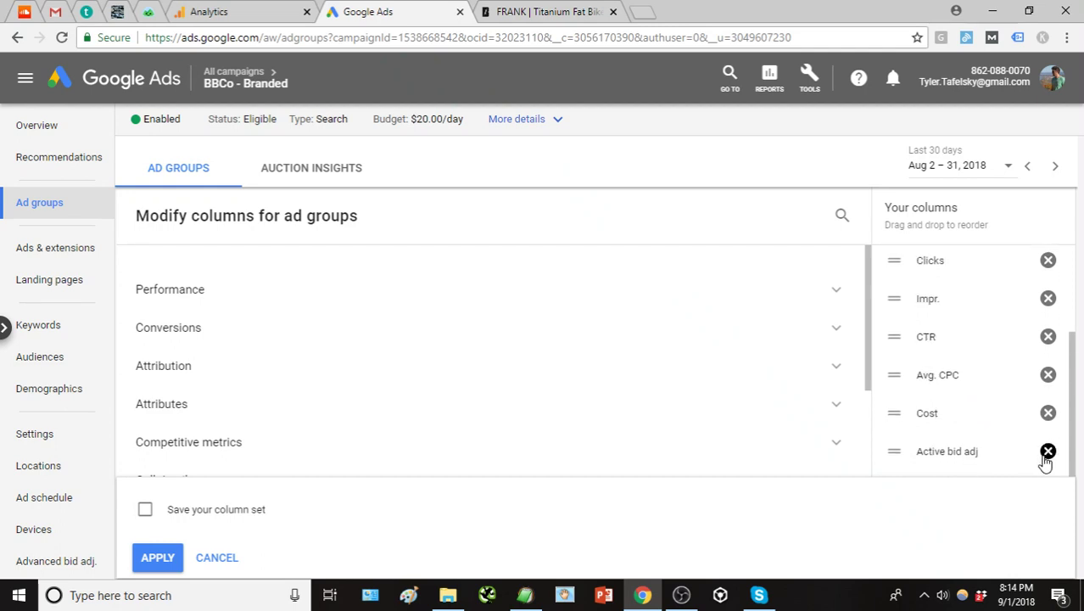
pyautogui.click(1046, 452)
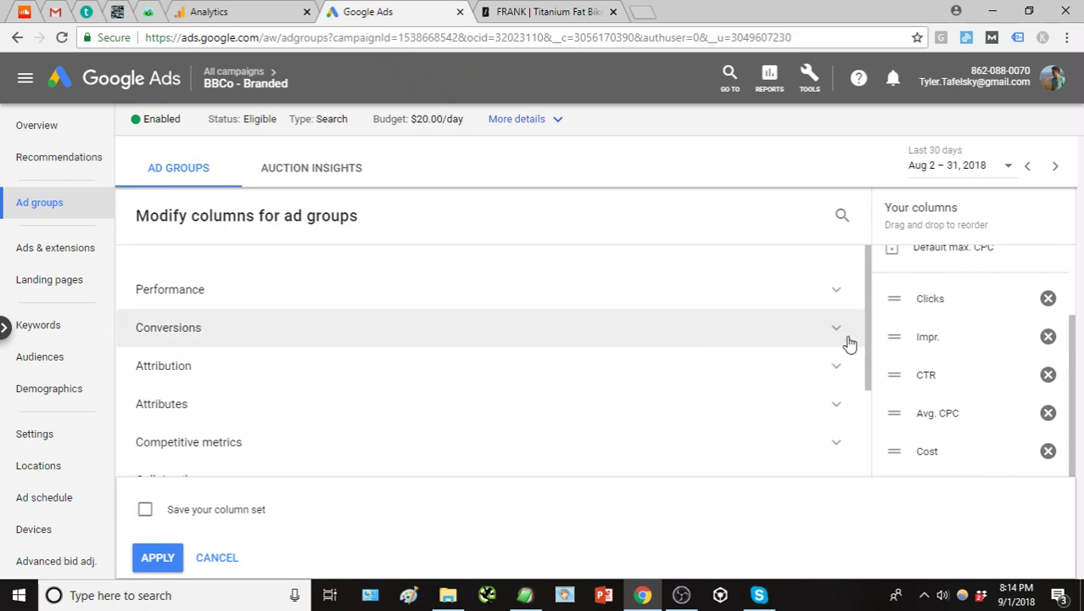
# Add the Conversions and Cost / conv. metrics to the ad groups column set
pyautogui.moveTo(866, 333)
pyautogui.mouseDown()
pyautogui.moveTo(857, 397)
pyautogui.moveTo(863, 334)
pyautogui.mouseUp()
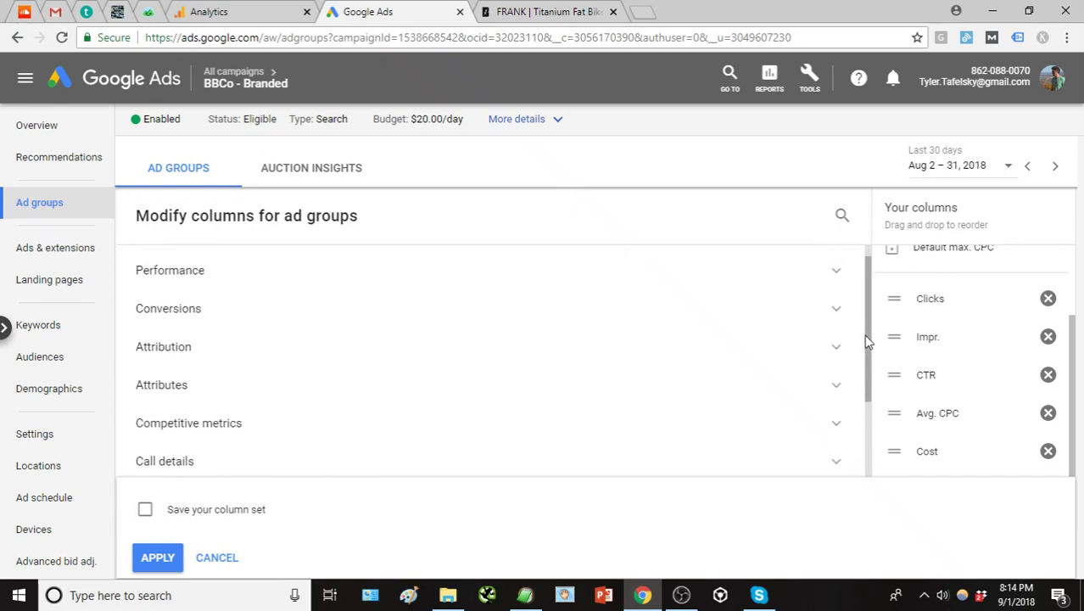
pyautogui.click(351, 319)
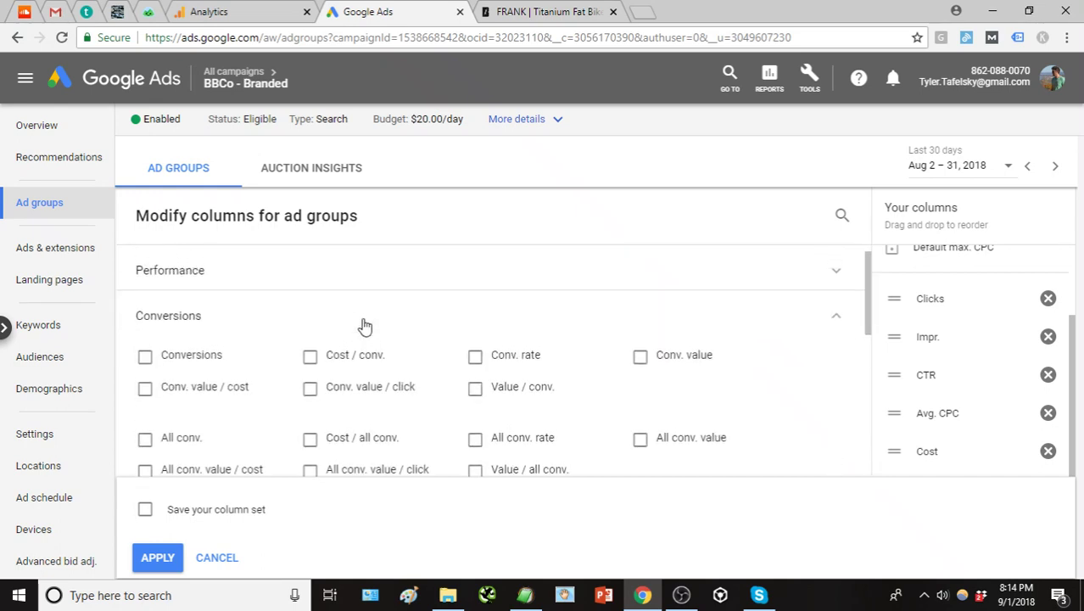
pyautogui.click(204, 358)
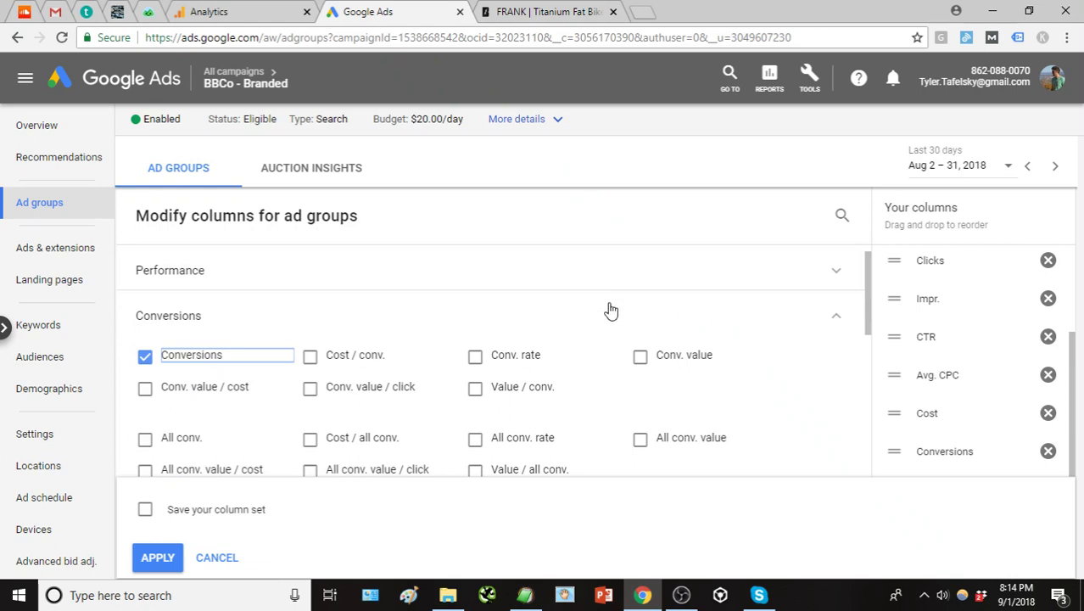
pyautogui.scroll(-1, 636, 383)
pyautogui.moveTo(574, 395)
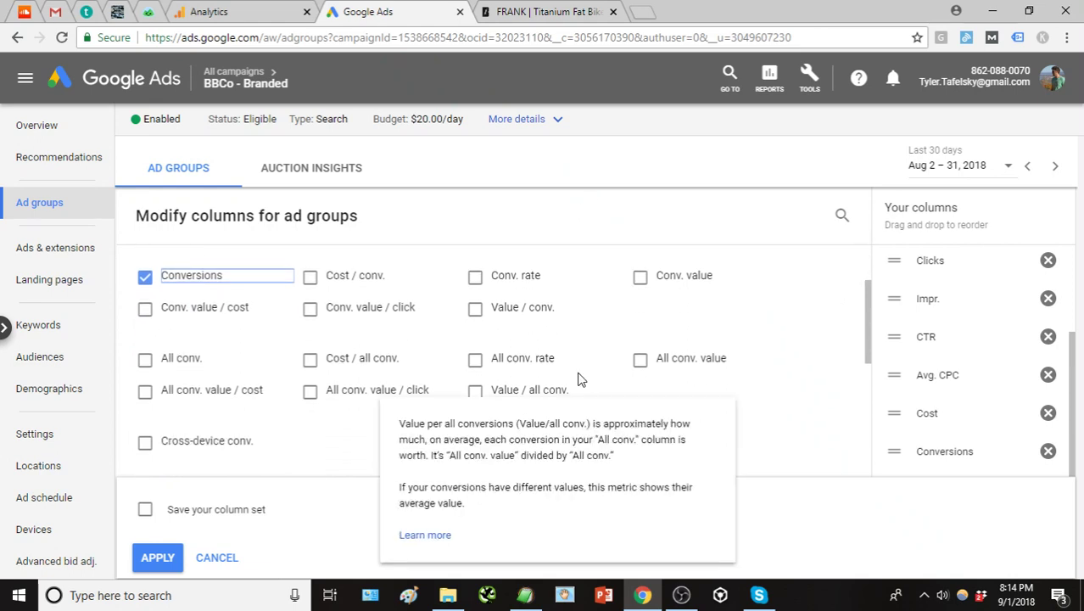
pyautogui.click(356, 283)
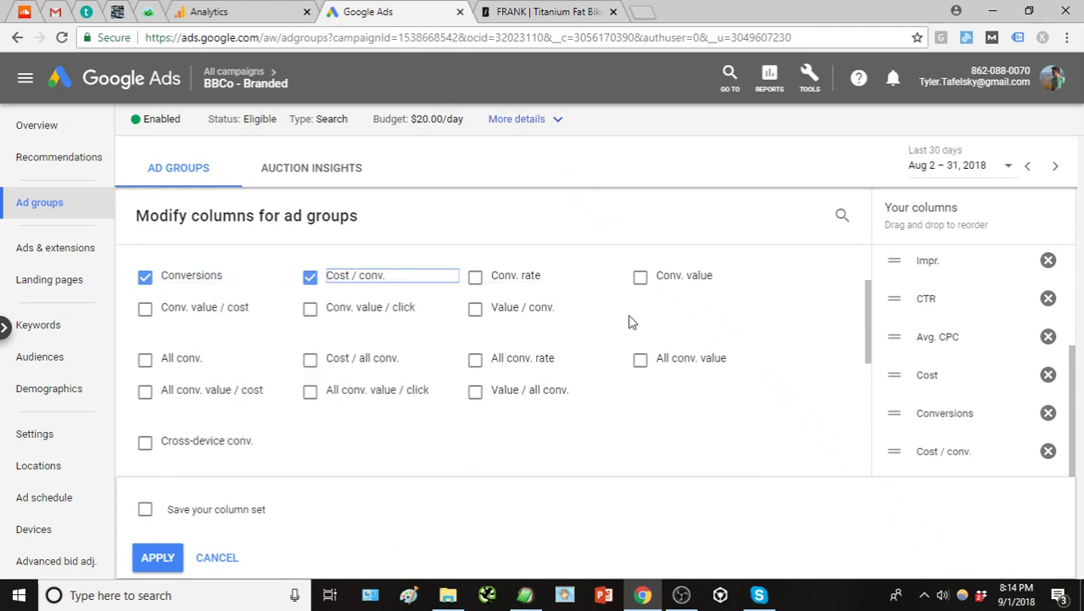
# Examine the remaining conversion metrics and the Attribution and Attributes column options for ad groups
pyautogui.moveTo(503, 286)
pyautogui.scroll(-1, 310, 430)
pyautogui.scroll(-2, 235, 395)
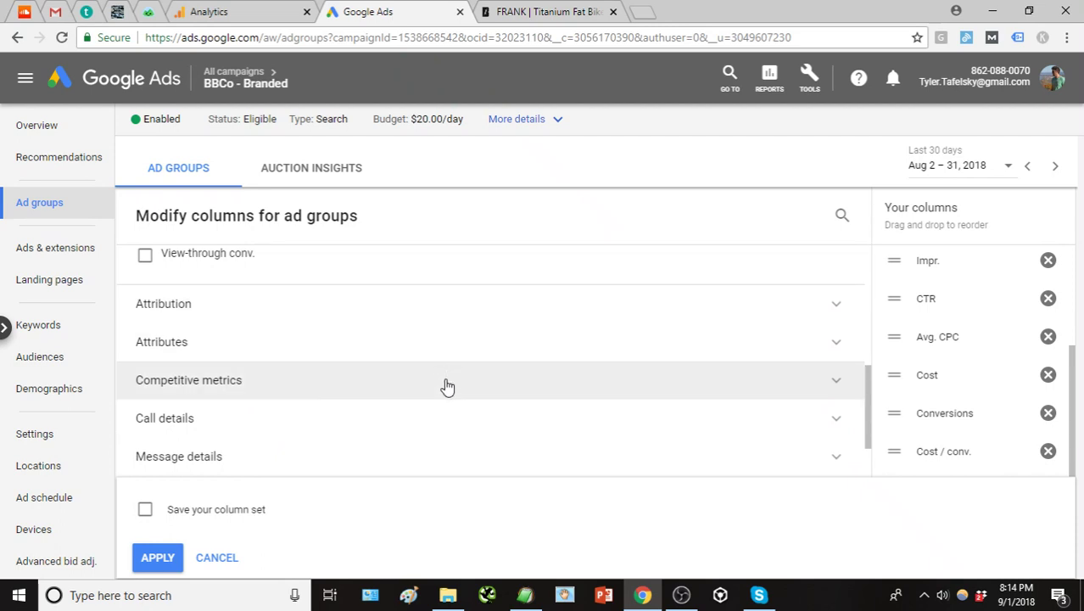
pyautogui.scroll(1, 351, 386)
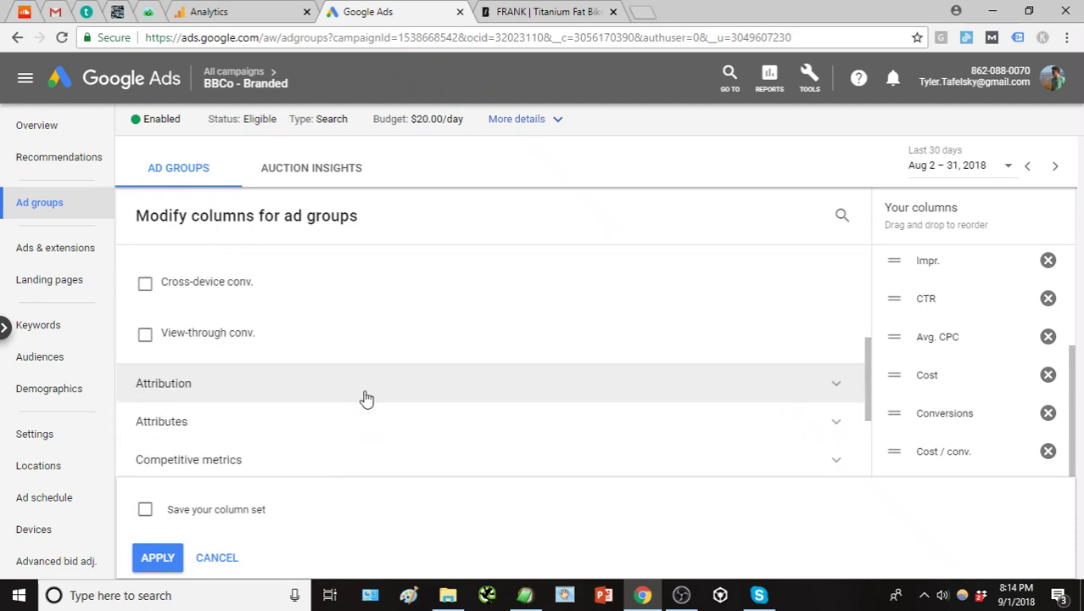
pyautogui.click(376, 387)
pyautogui.scroll(-1, 381, 382)
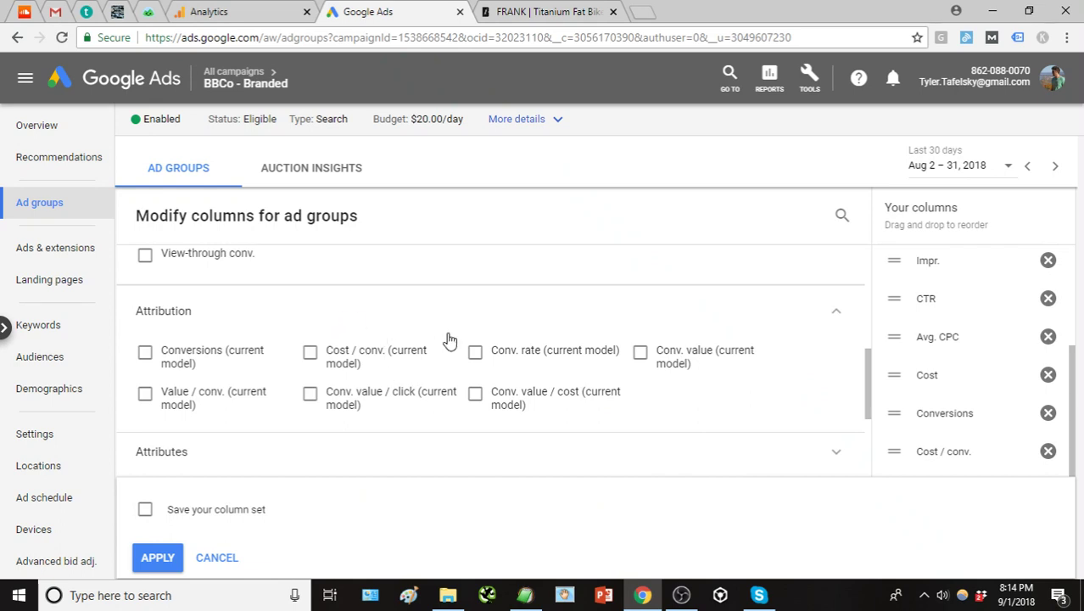
pyautogui.scroll(-1, 379, 357)
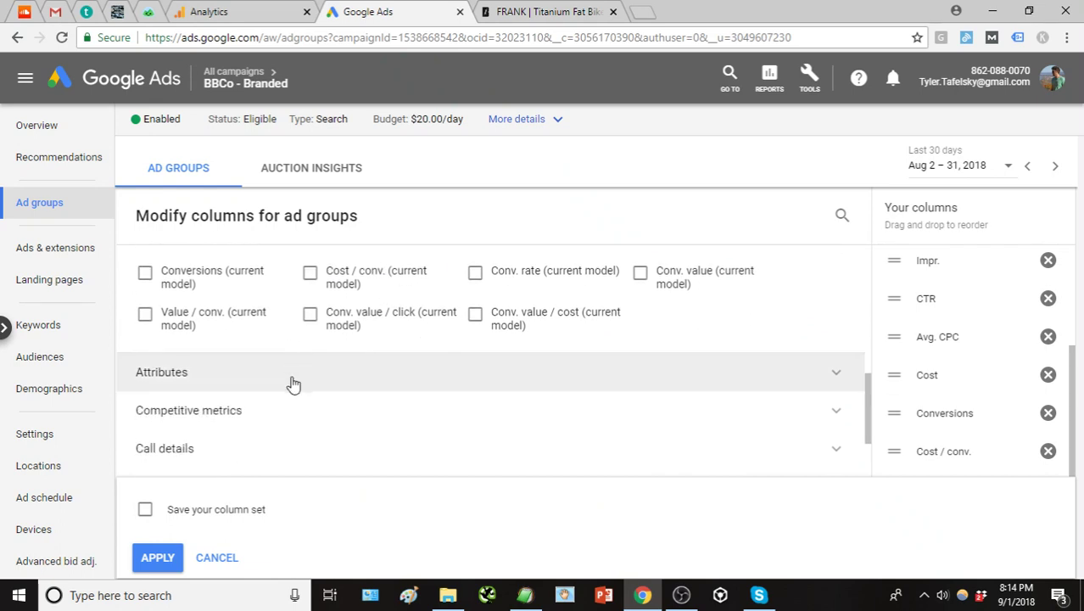
pyautogui.click(292, 380)
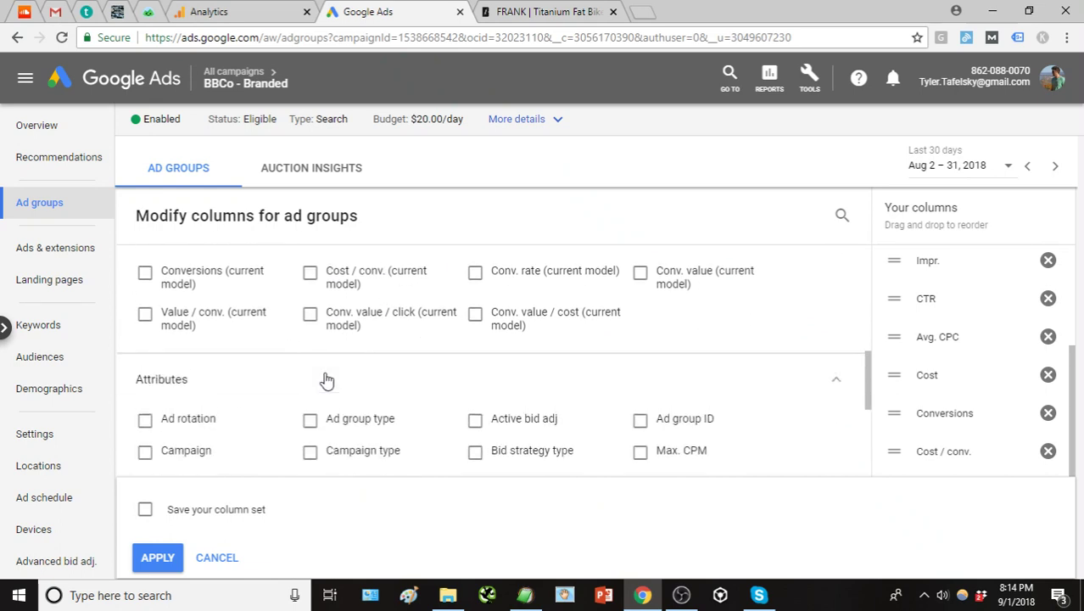
pyautogui.scroll(-1, 284, 361)
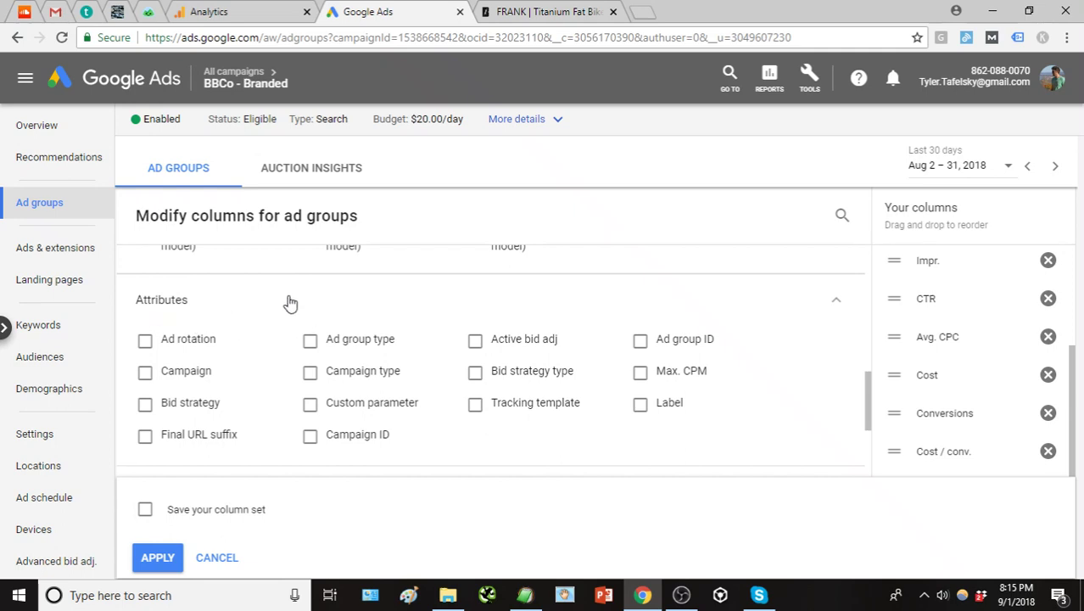
# Check the selected column list and apply the modified columns to the ad groups table
pyautogui.scroll(3, 967, 378)
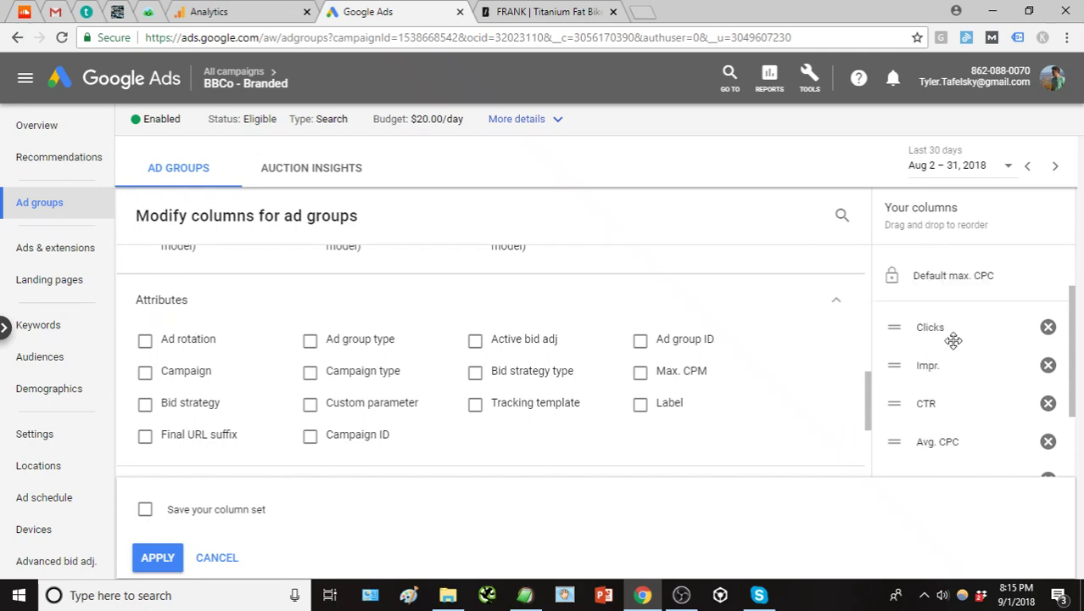
pyautogui.click(166, 560)
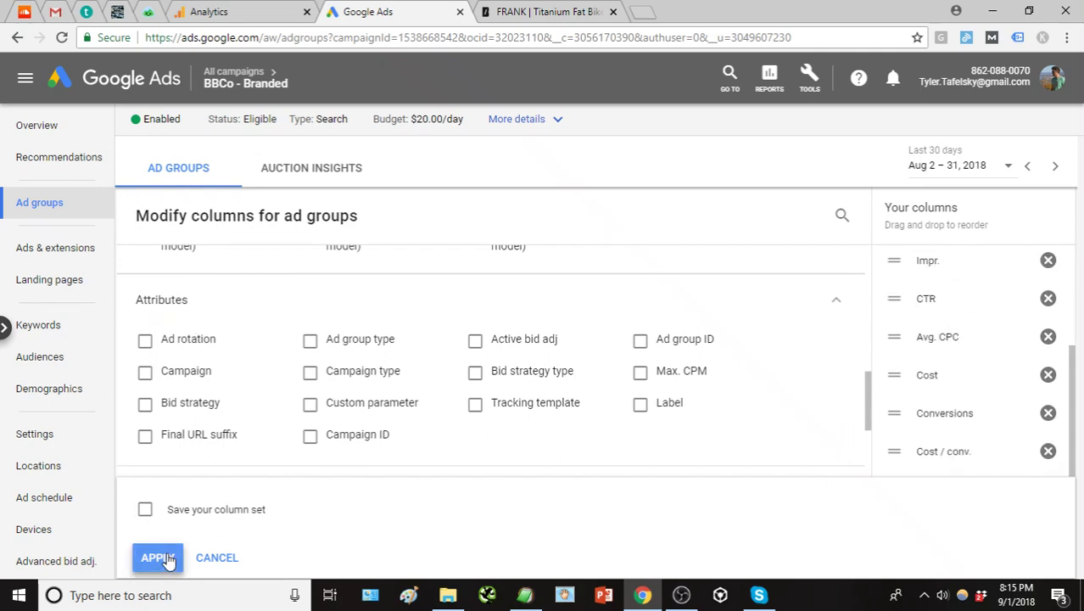
pyautogui.moveTo(692, 469)
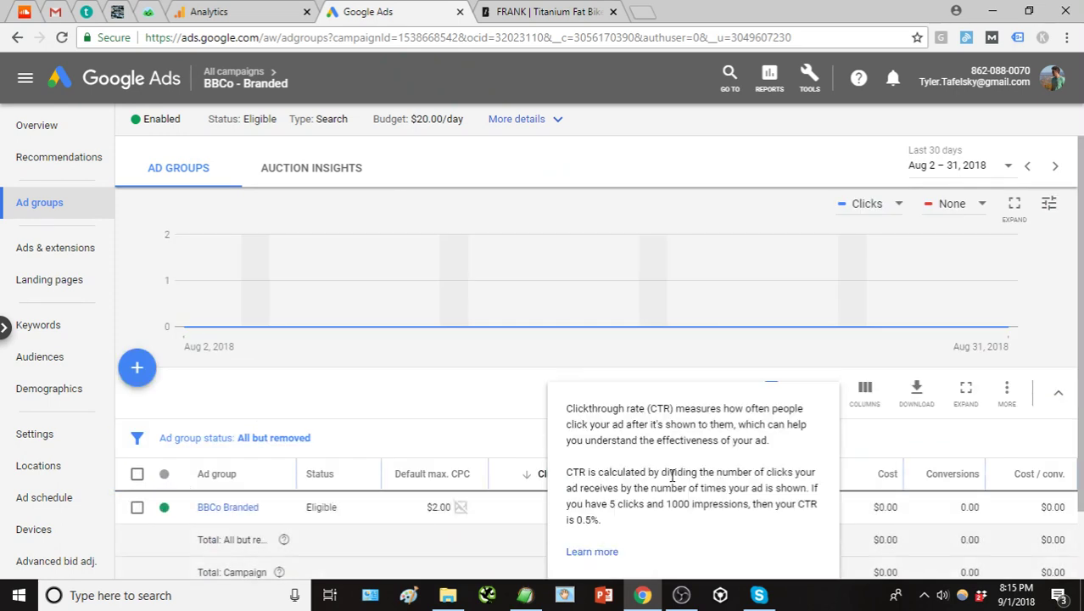
# Open the BBCo Branded ad group and examine the status of its search keywords
pyautogui.click(248, 509)
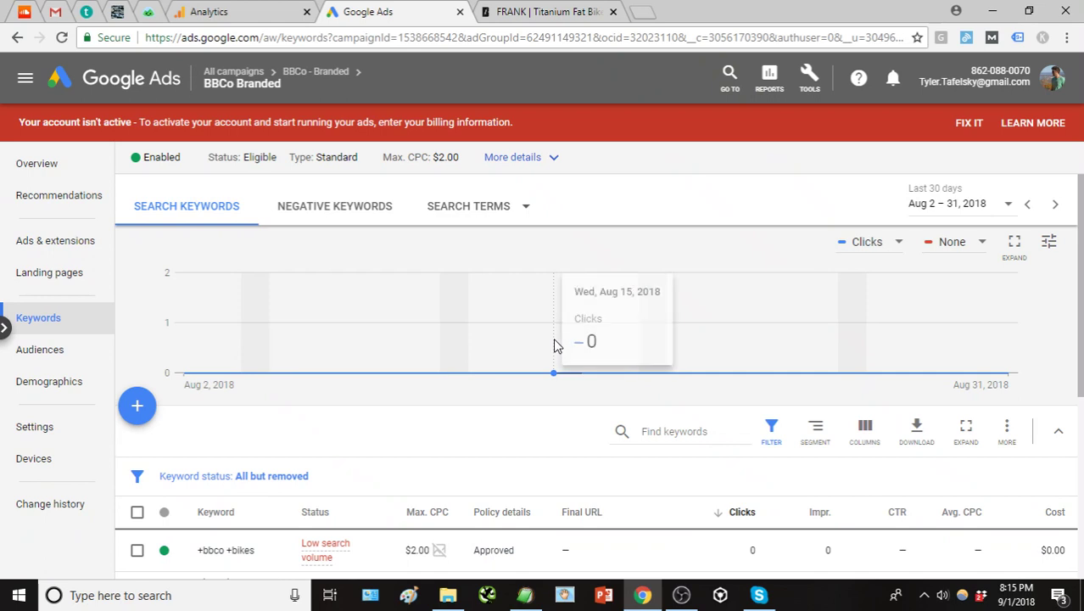
pyautogui.scroll(-1, 556, 346)
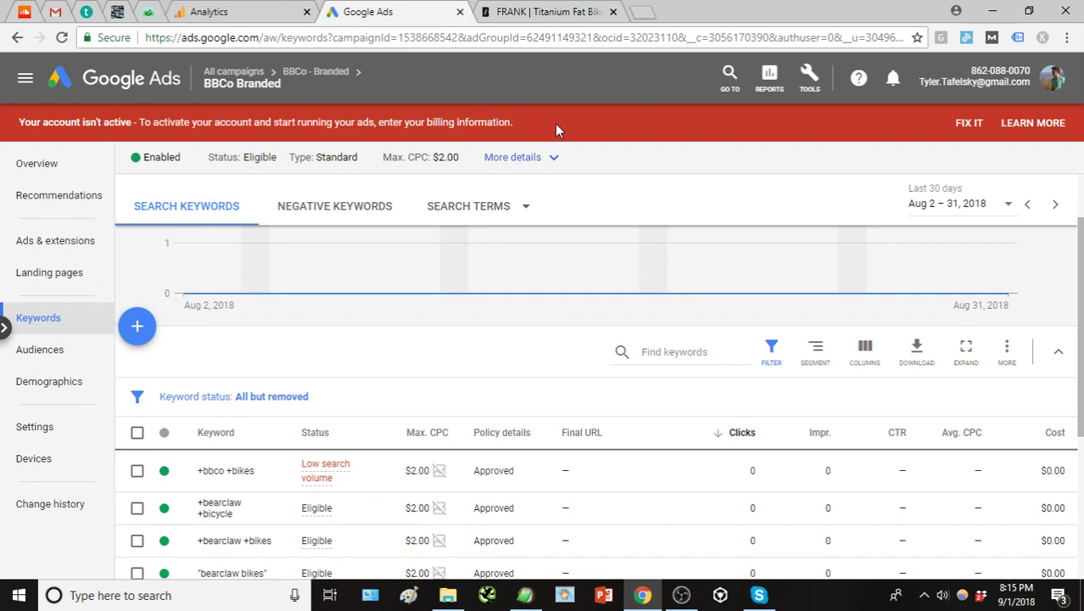
pyautogui.scroll(-3, 579, 333)
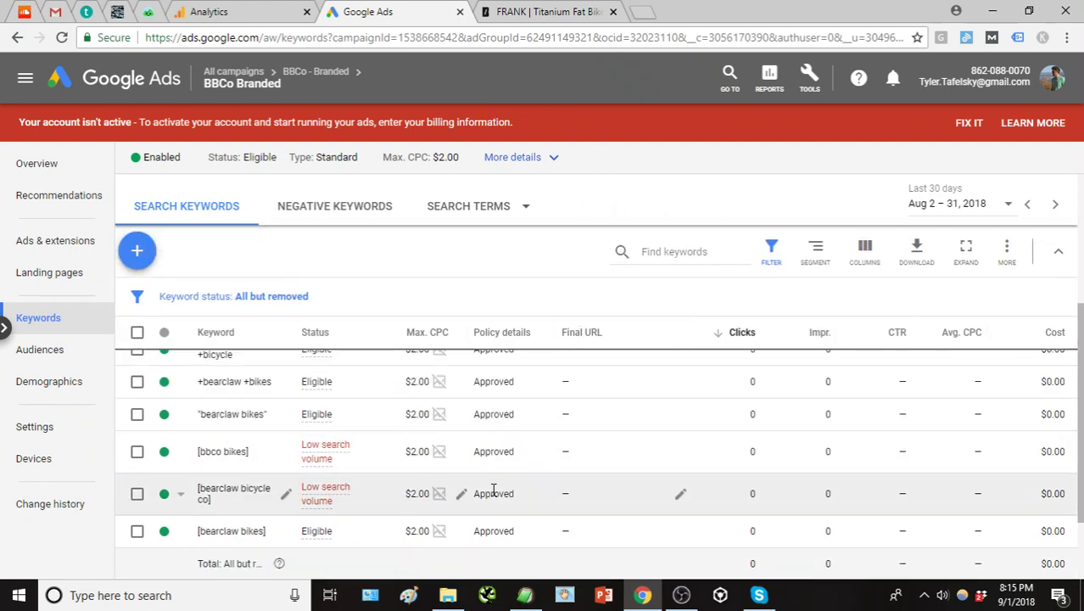
pyautogui.scroll(1, 492, 488)
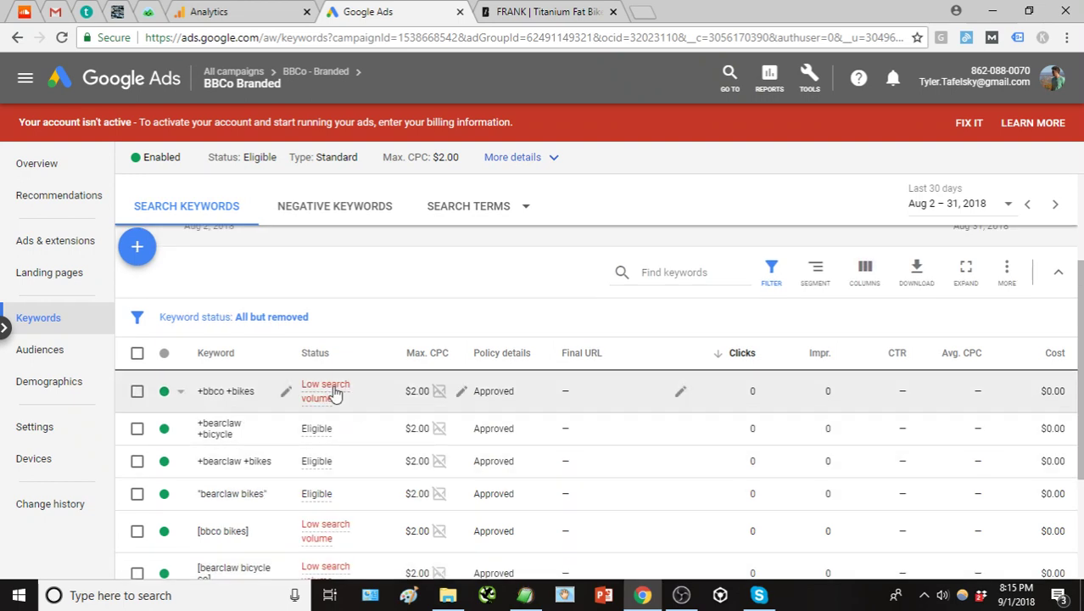
pyautogui.moveTo(327, 392)
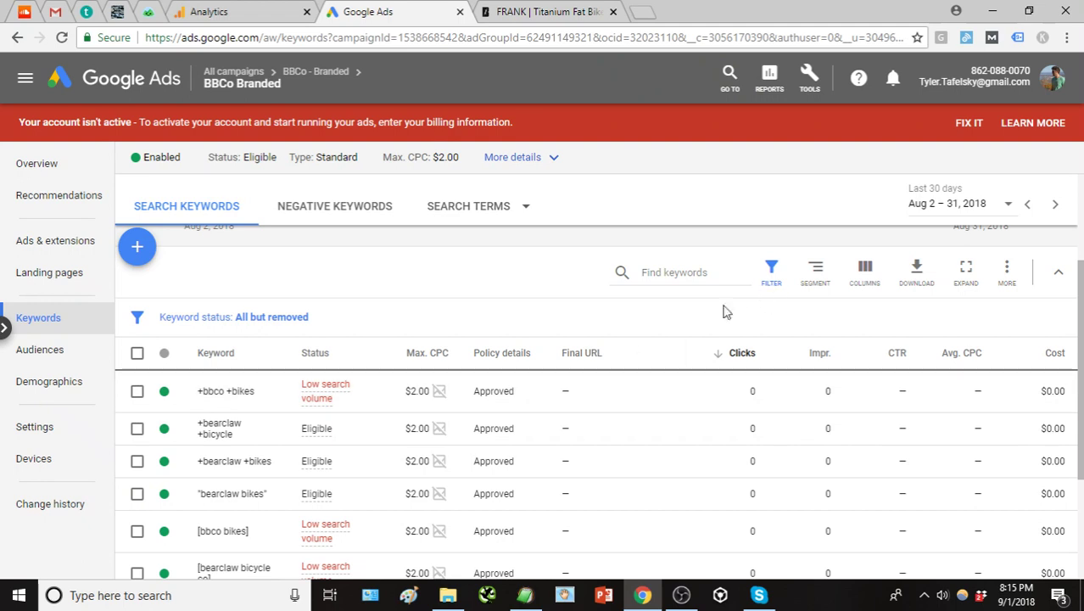
pyautogui.moveTo(592, 358)
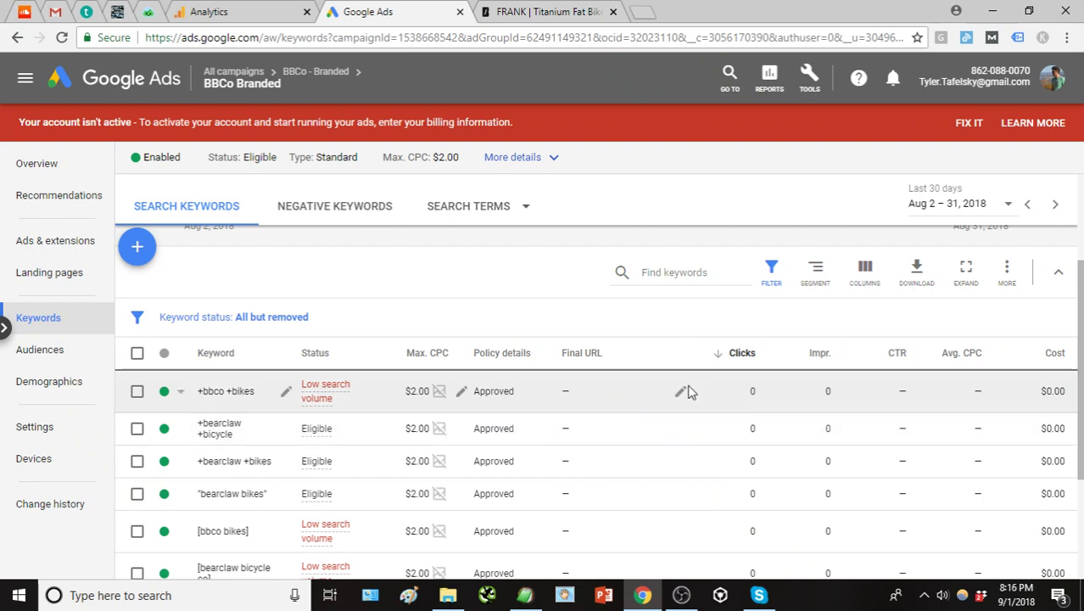
# Remove the Policy details and Final URL columns from the keywords column set
pyautogui.click(865, 271)
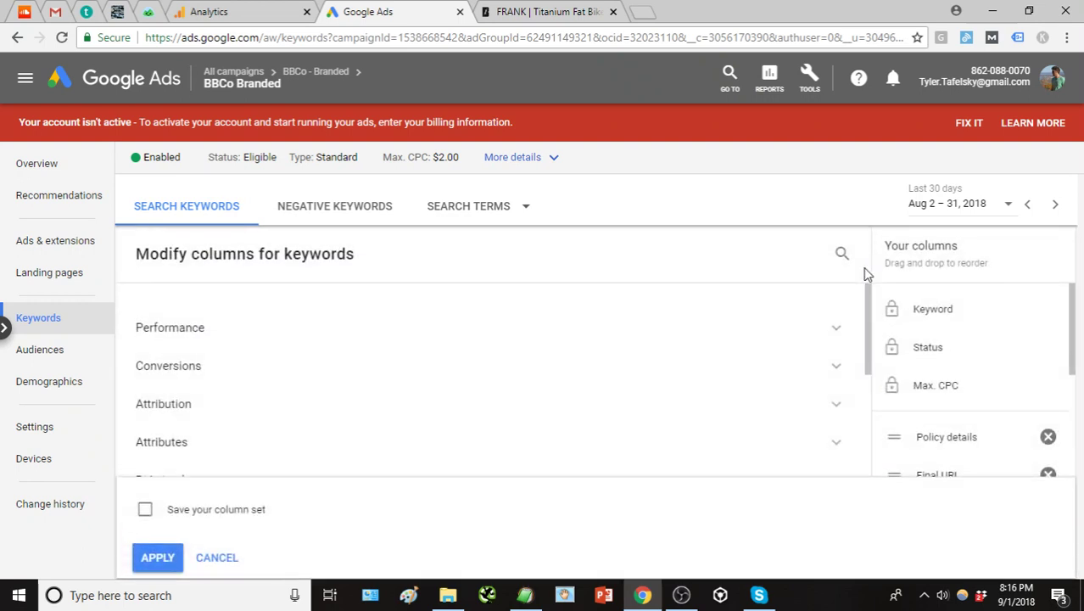
pyautogui.scroll(-2, 993, 398)
pyautogui.scroll(2, 992, 399)
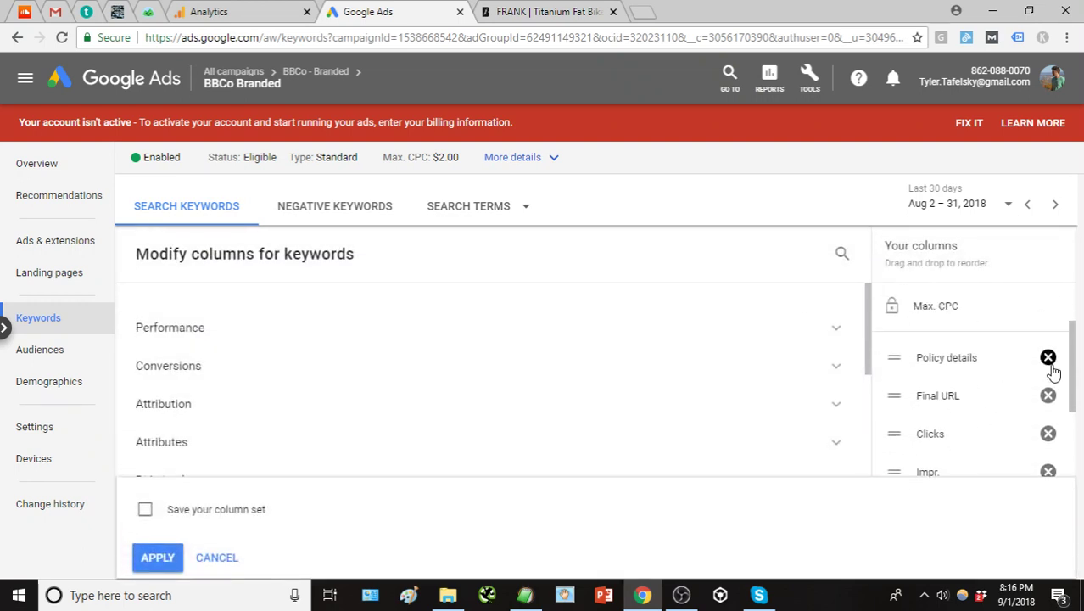
pyautogui.click(1048, 358)
pyautogui.click(1049, 358)
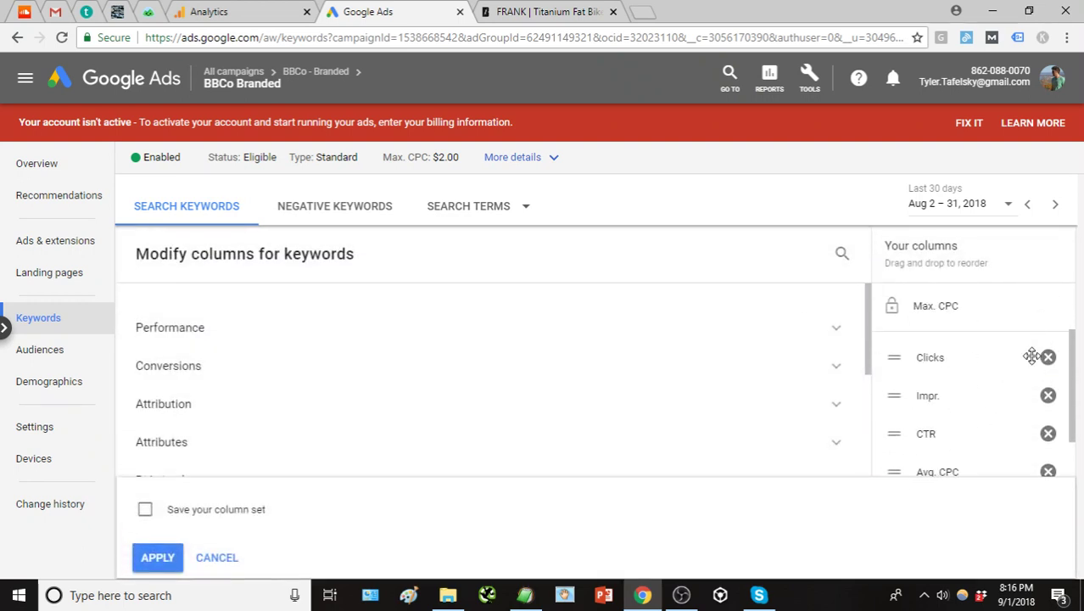
# Add the Conversions and Cost / conv. columns to the keywords column set
pyautogui.scroll(-1, 1031, 355)
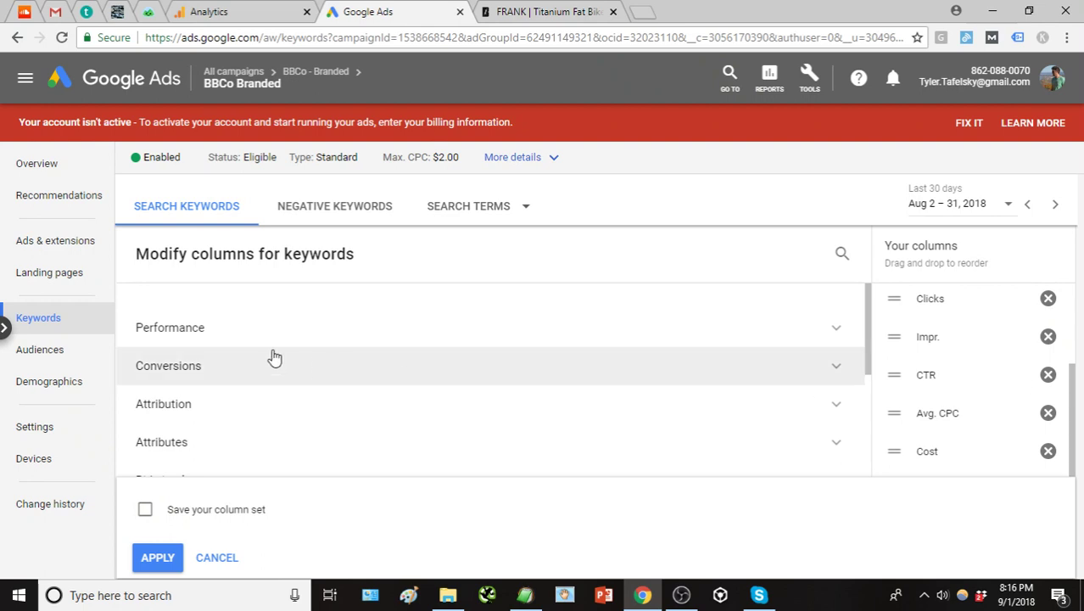
pyautogui.click(244, 365)
pyautogui.click(292, 414)
pyautogui.click(310, 414)
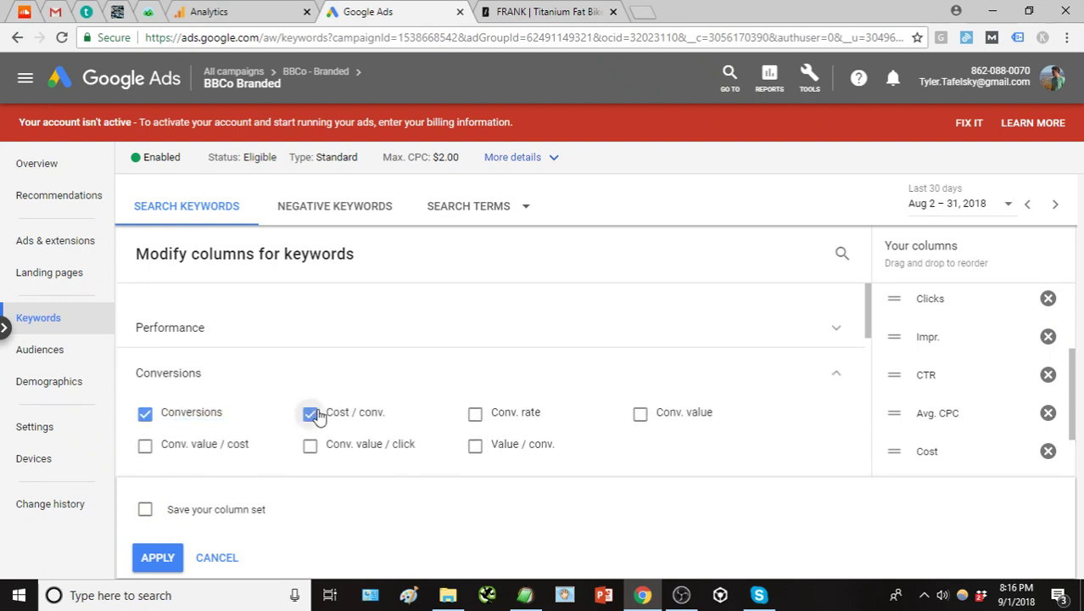
pyautogui.scroll(-5, 329, 379)
pyautogui.scroll(5, 611, 311)
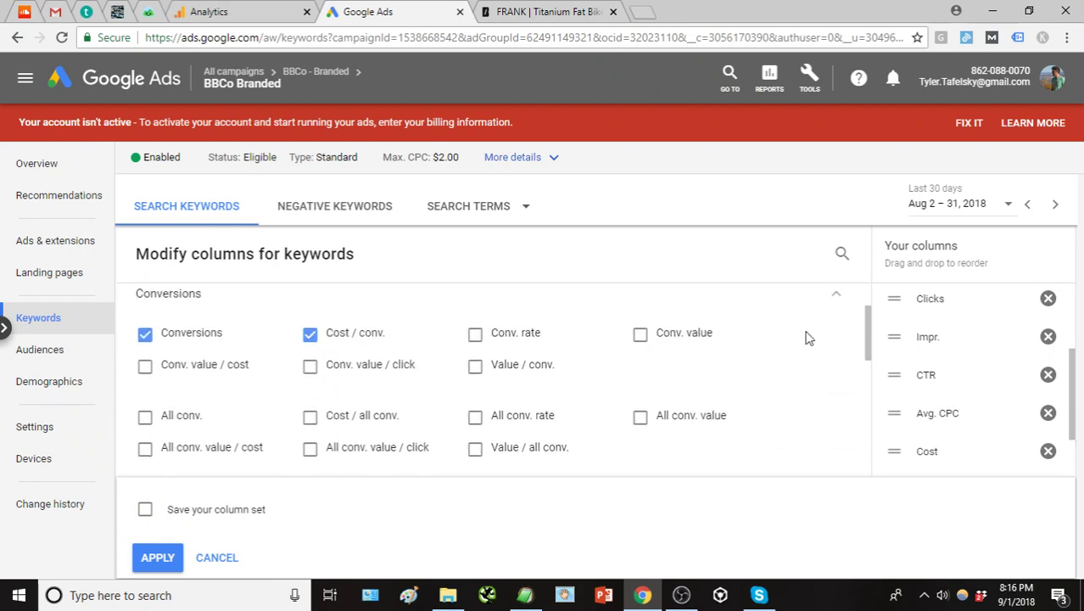
pyautogui.click(834, 299)
# Add the Est. top of page bid and Est. first position bid attribute columns to the keywords column set
pyautogui.scroll(-1, 592, 371)
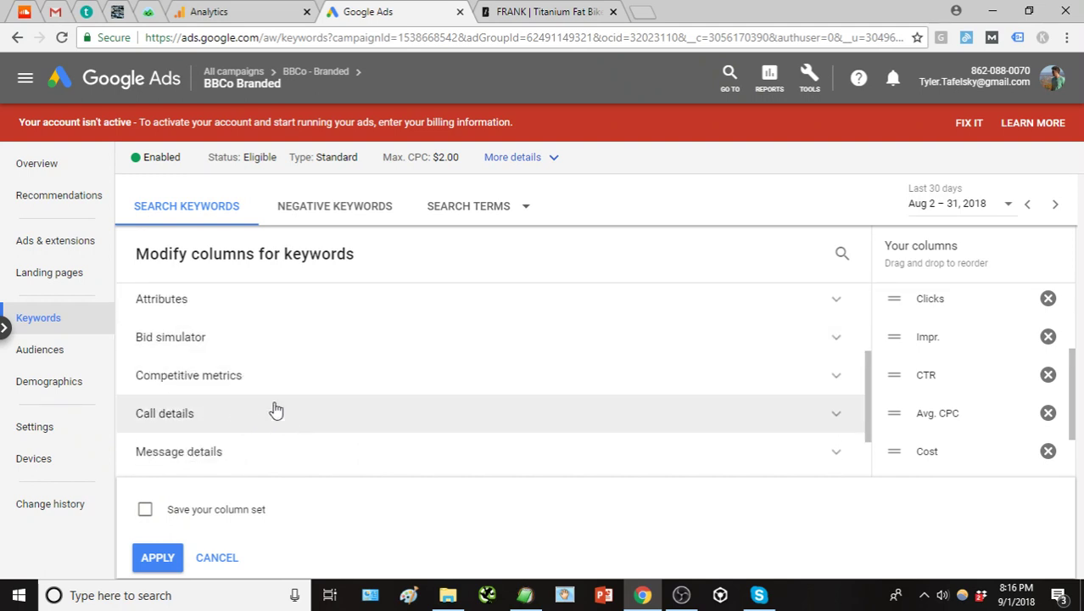
pyautogui.scroll(3, 273, 409)
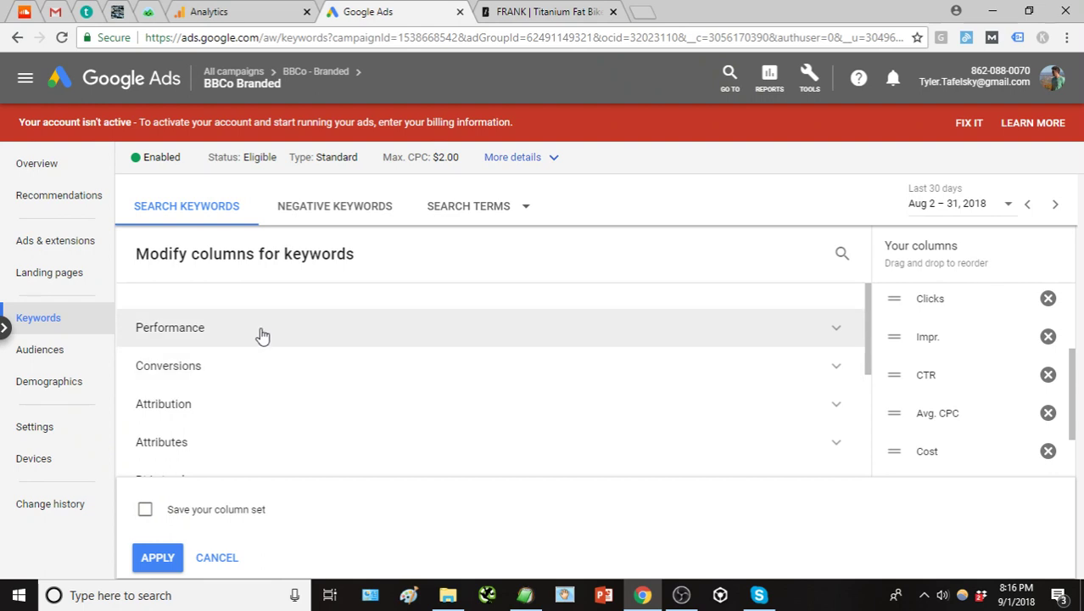
pyautogui.click(261, 331)
pyautogui.click(261, 330)
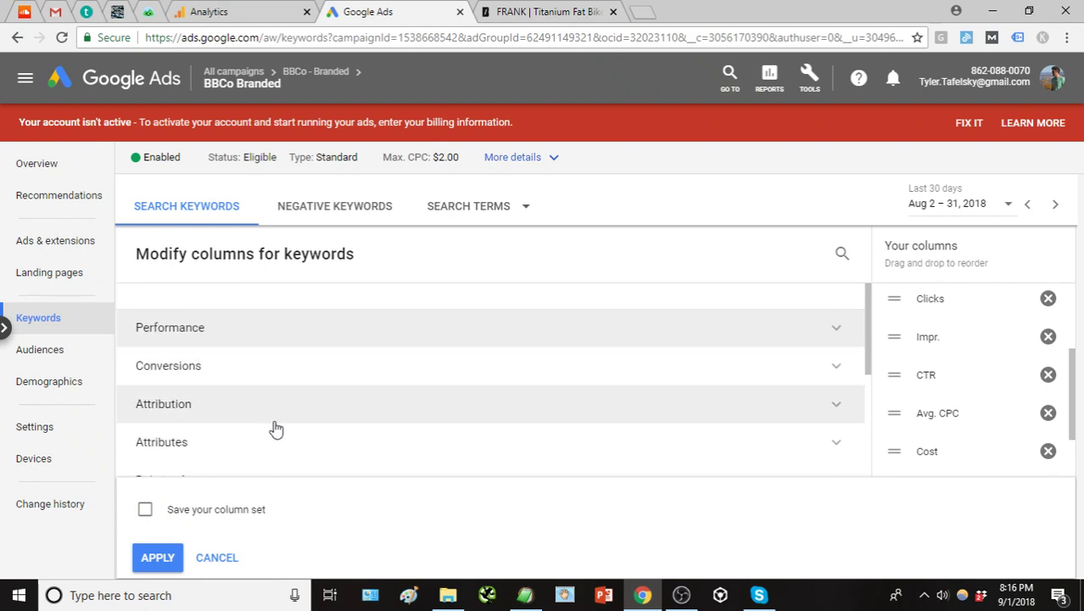
pyautogui.click(267, 446)
pyautogui.scroll(-1, 297, 386)
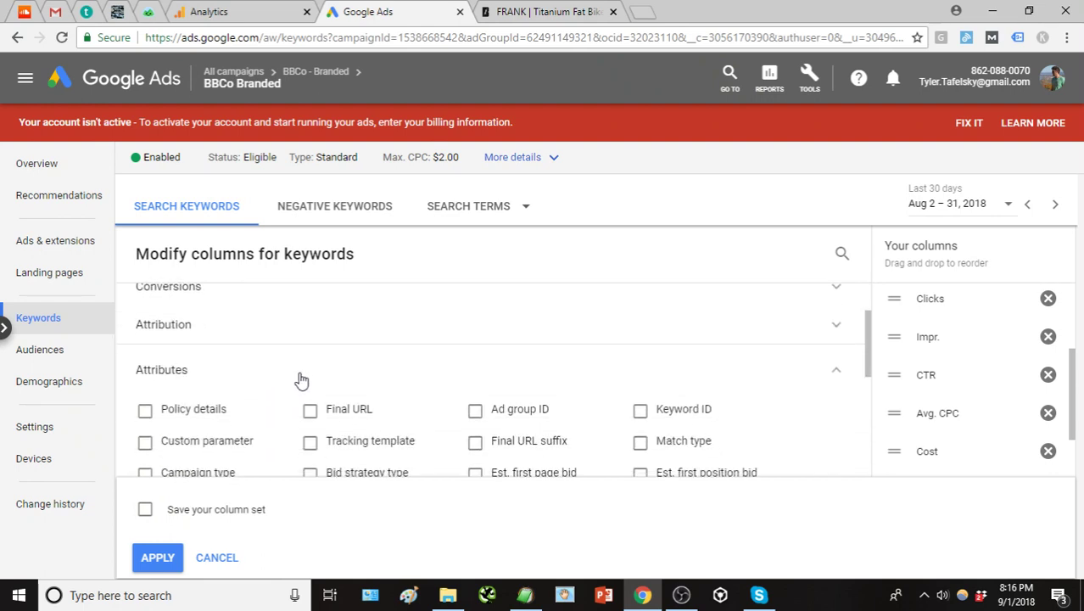
pyautogui.scroll(-1, 338, 375)
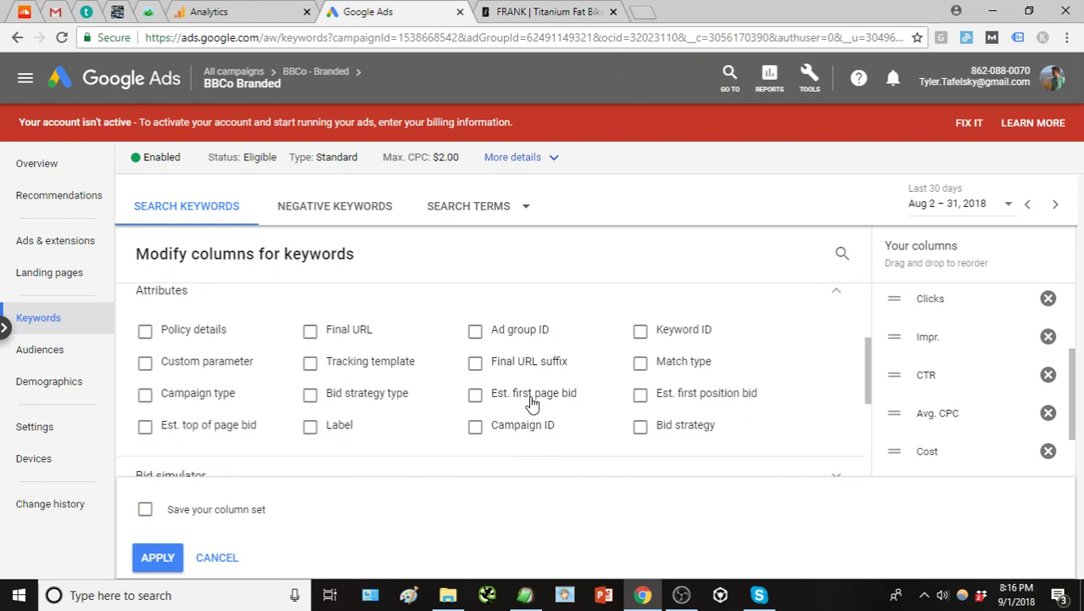
pyautogui.moveTo(532, 403)
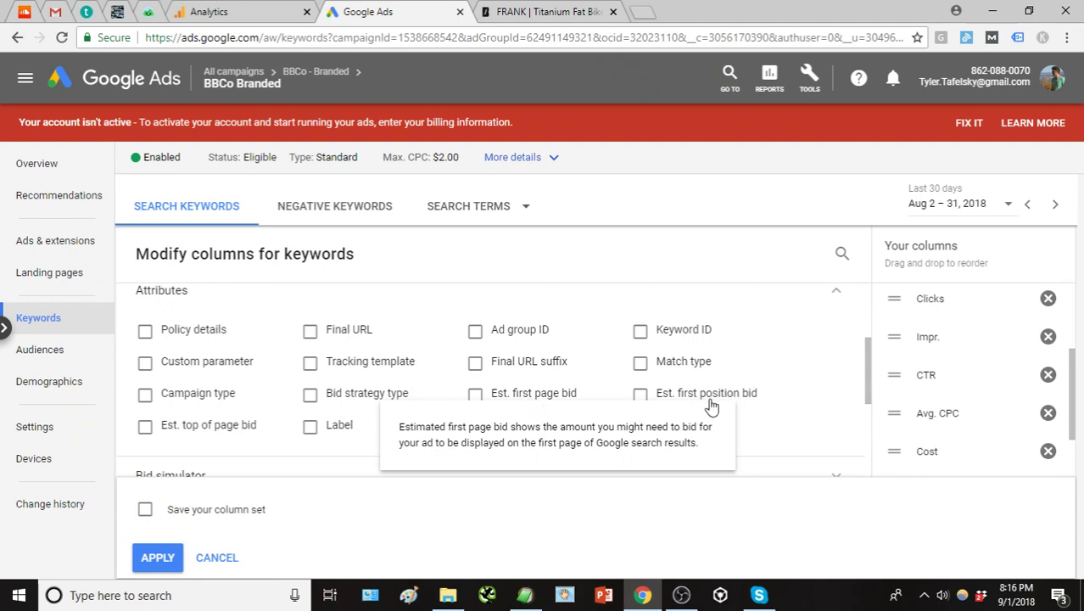
pyautogui.moveTo(696, 398)
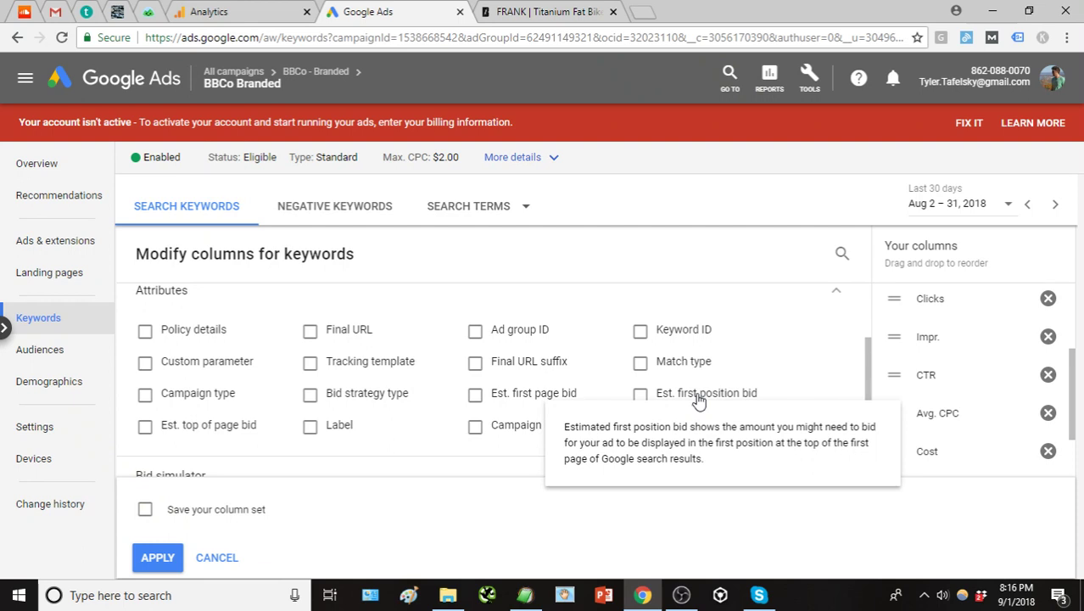
pyautogui.moveTo(214, 434)
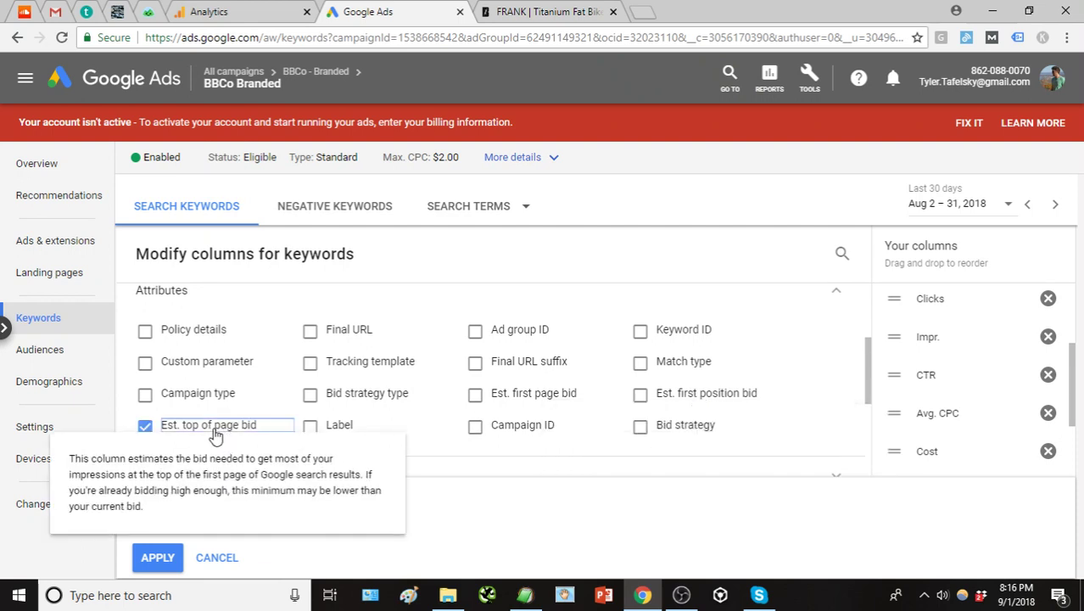
pyautogui.click(675, 399)
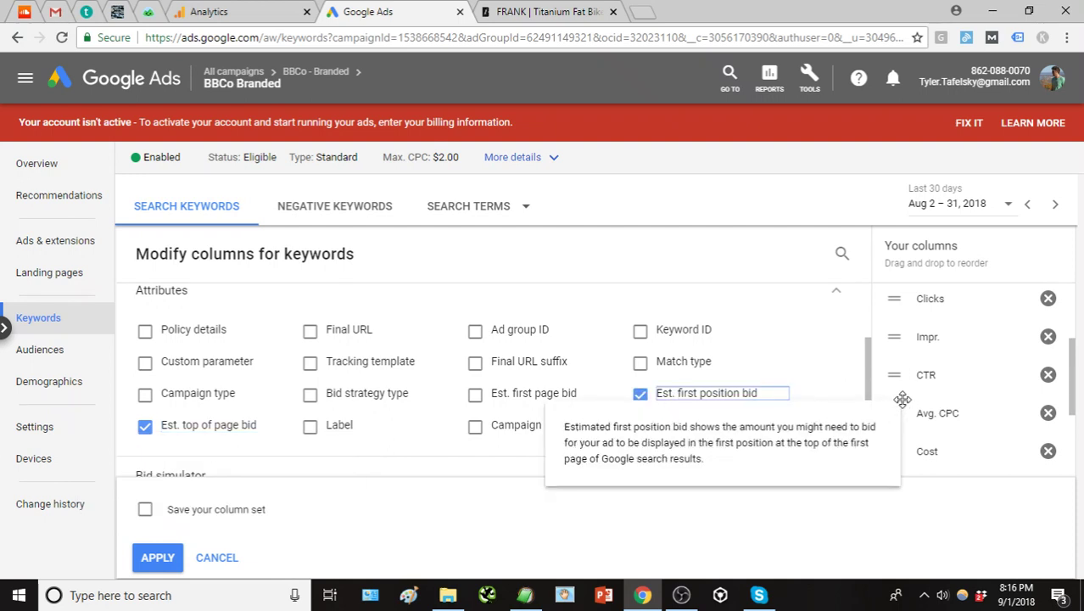
# Reorder the columns so Est. top of page bid and Est. first position bid come before Clicks, and apply the set
pyautogui.scroll(-2, 955, 409)
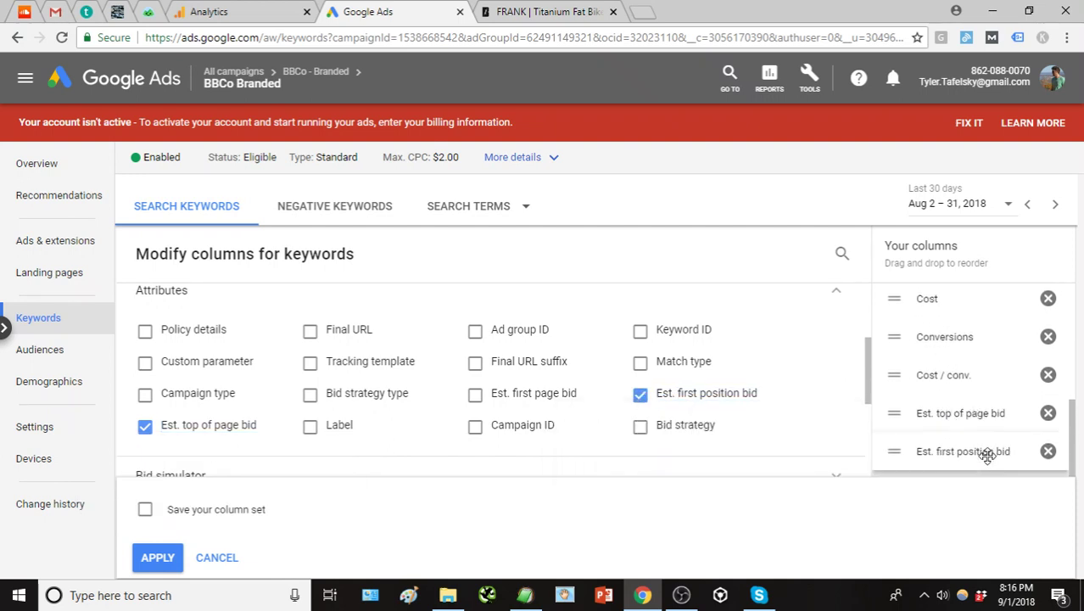
pyautogui.moveTo(979, 414)
pyautogui.mouseDown()
pyautogui.moveTo(978, 359)
pyautogui.moveTo(996, 282)
pyautogui.moveTo(988, 395)
pyautogui.mouseUp()
pyautogui.scroll(-5, 993, 383)
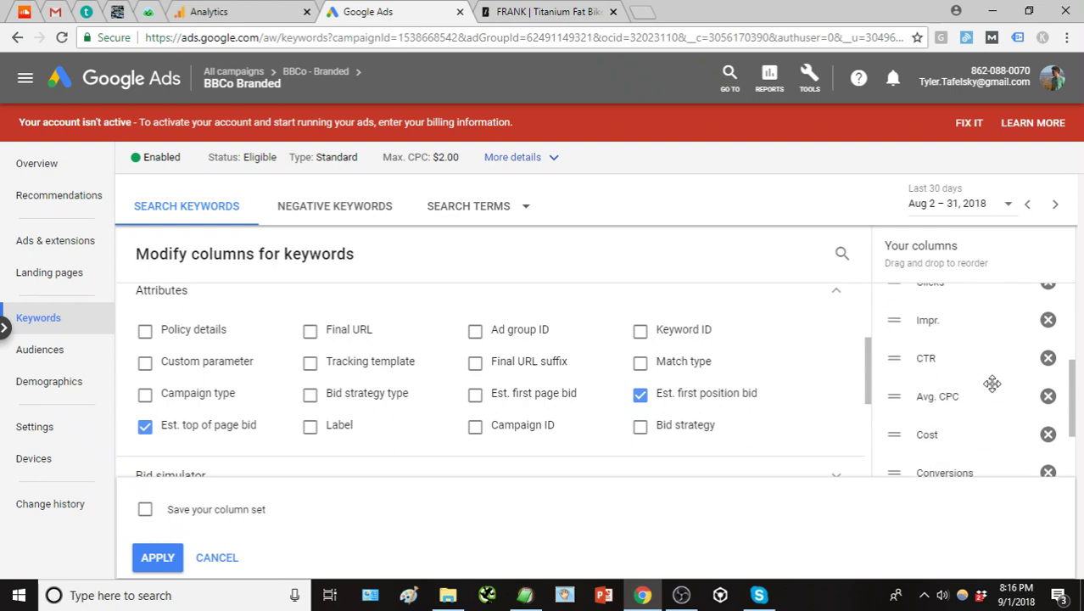
pyautogui.moveTo(931, 451); pyautogui.dragTo(971, 363)
pyautogui.scroll(1, 963, 443)
pyautogui.scroll(-1, 963, 444)
pyautogui.moveTo(963, 410); pyautogui.dragTo(963, 354)
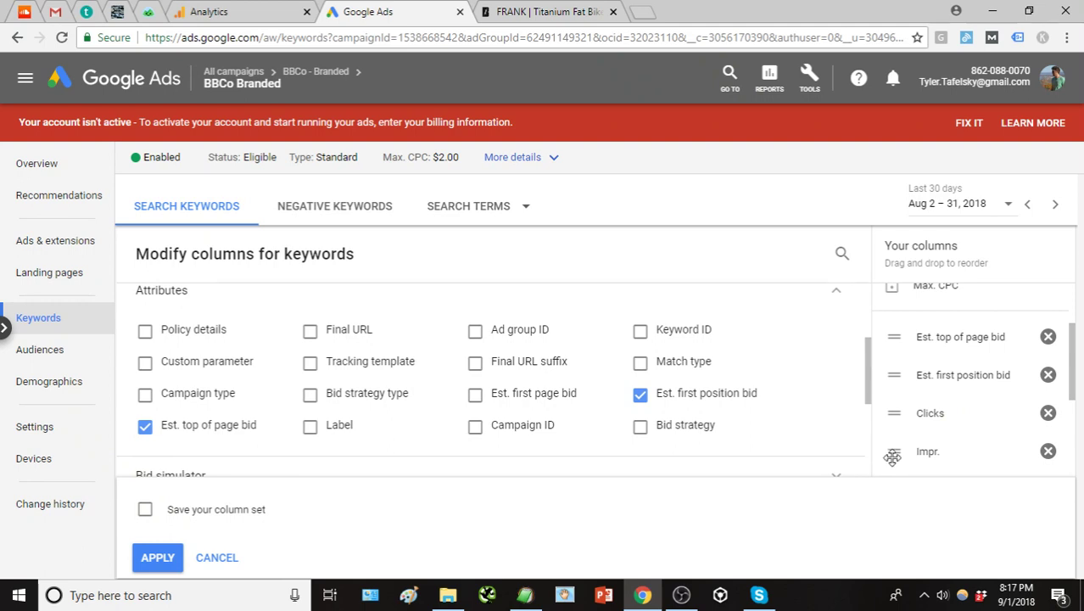
pyautogui.click(156, 557)
pyautogui.scroll(-1, 628, 467)
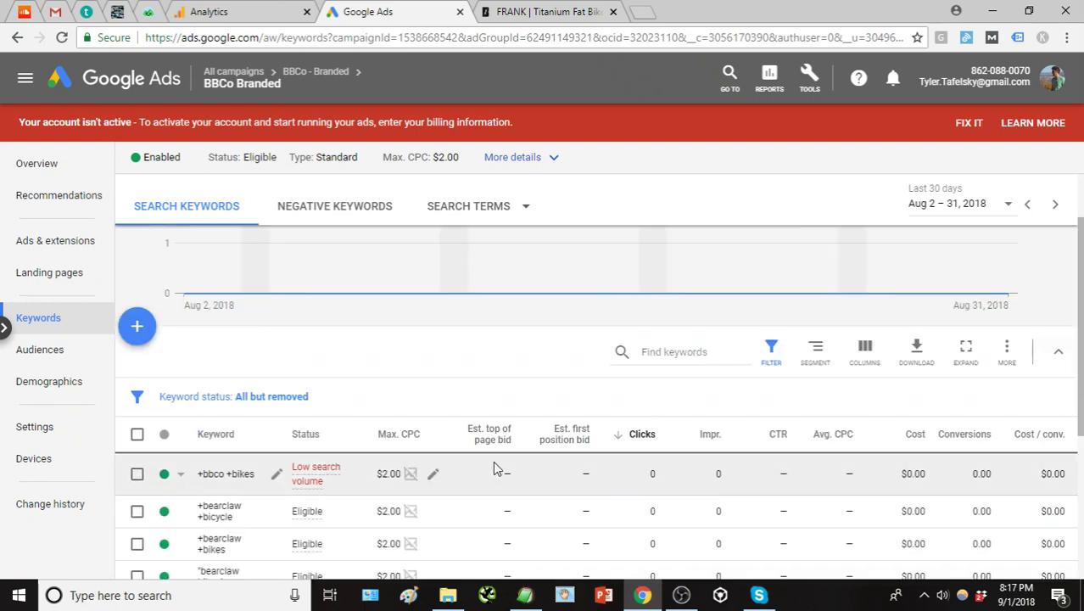
# Examine the estimated bid columns and performance metrics for all keywords in the BBCo Branded ad group
pyautogui.moveTo(486, 447)
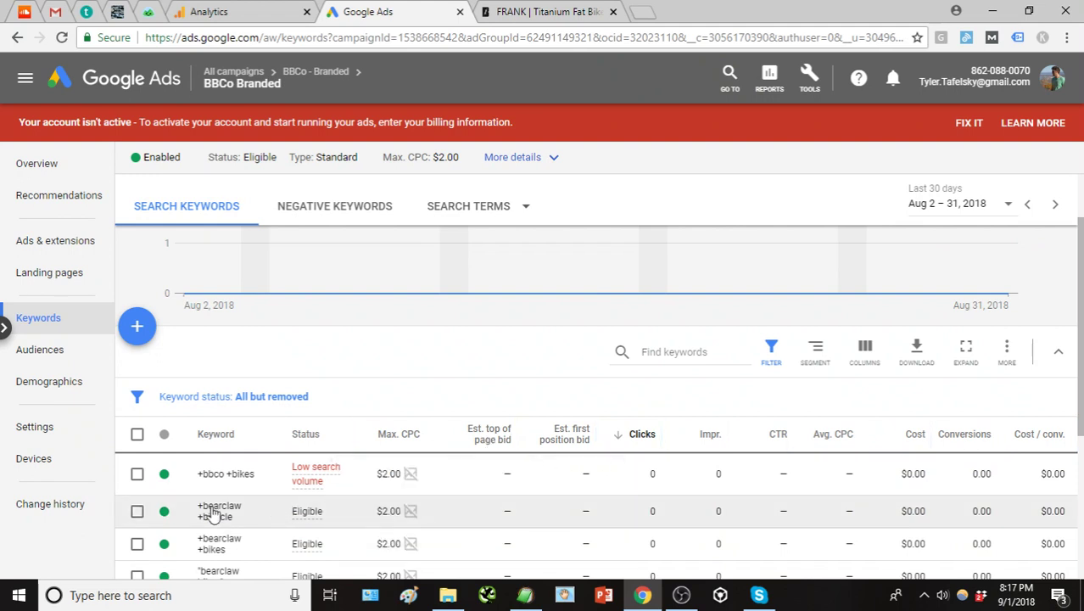
pyautogui.scroll(-1, 297, 508)
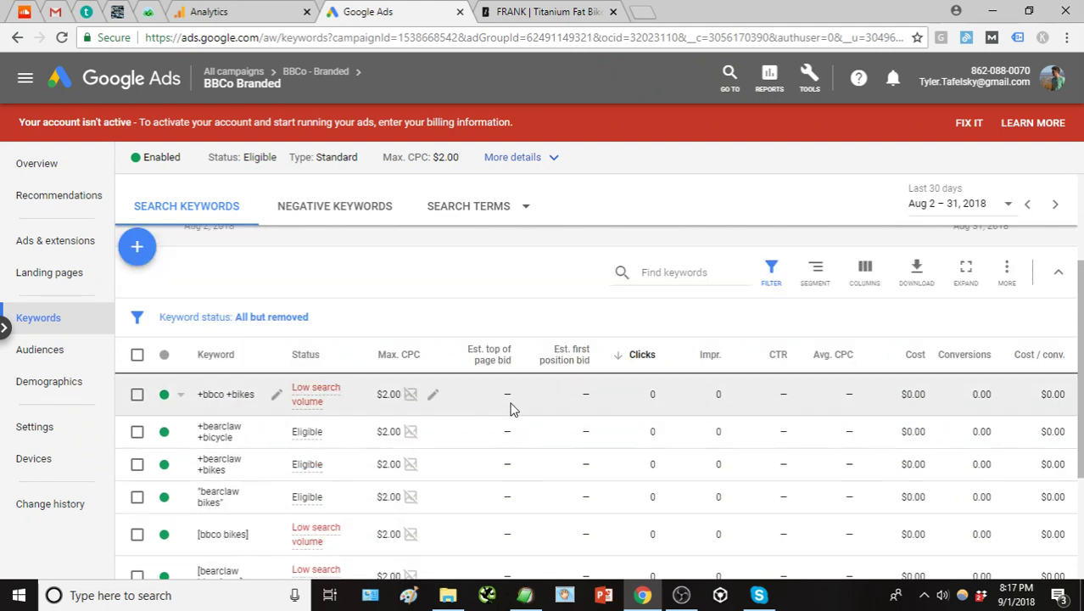
pyautogui.moveTo(504, 362)
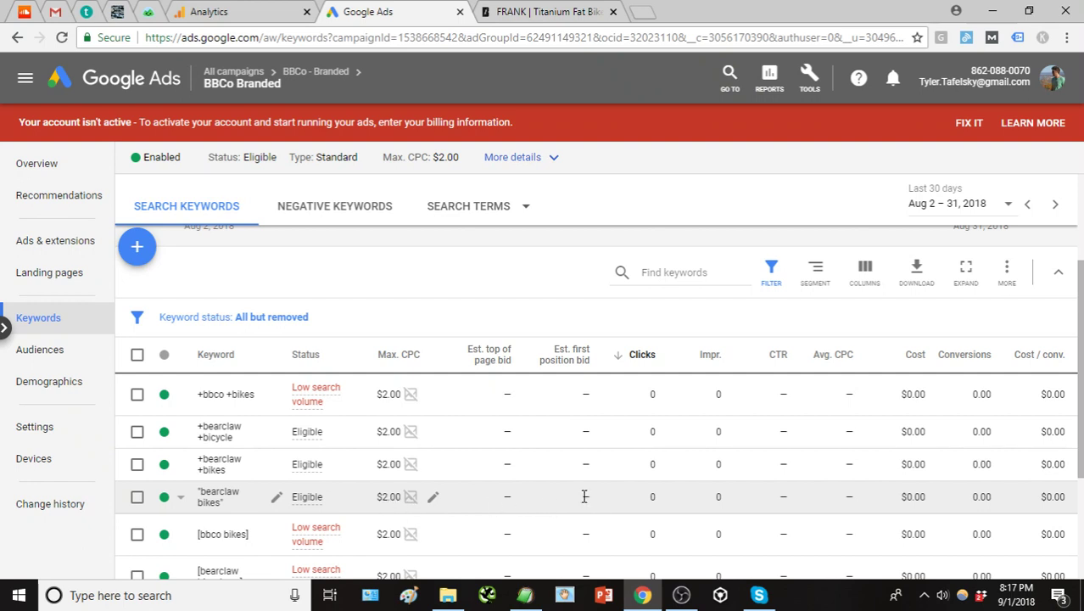
pyautogui.moveTo(580, 365)
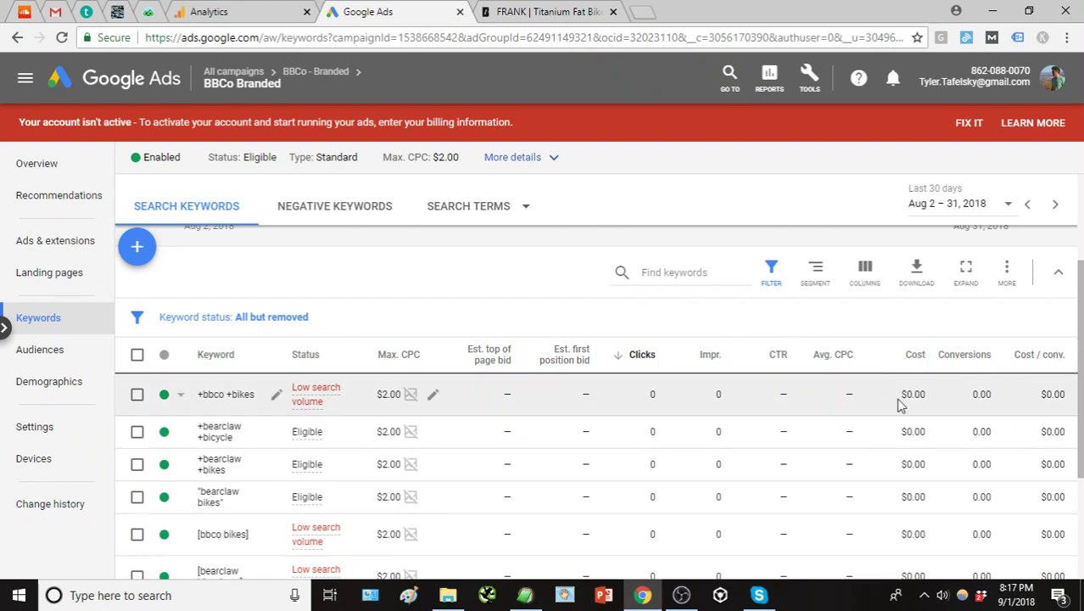
pyautogui.scroll(-3, 717, 327)
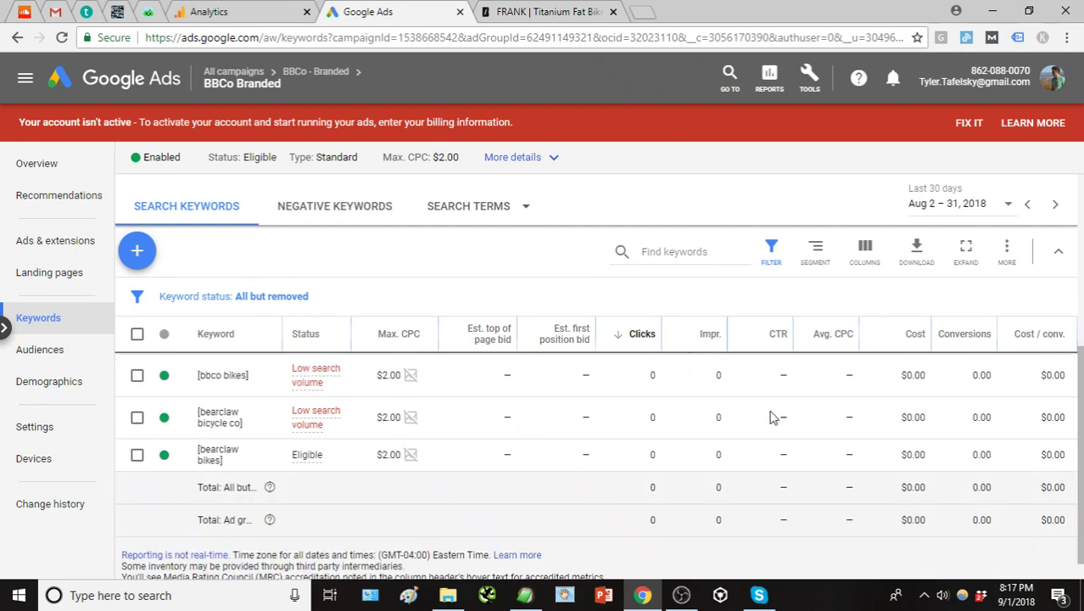
pyautogui.scroll(5, 684, 394)
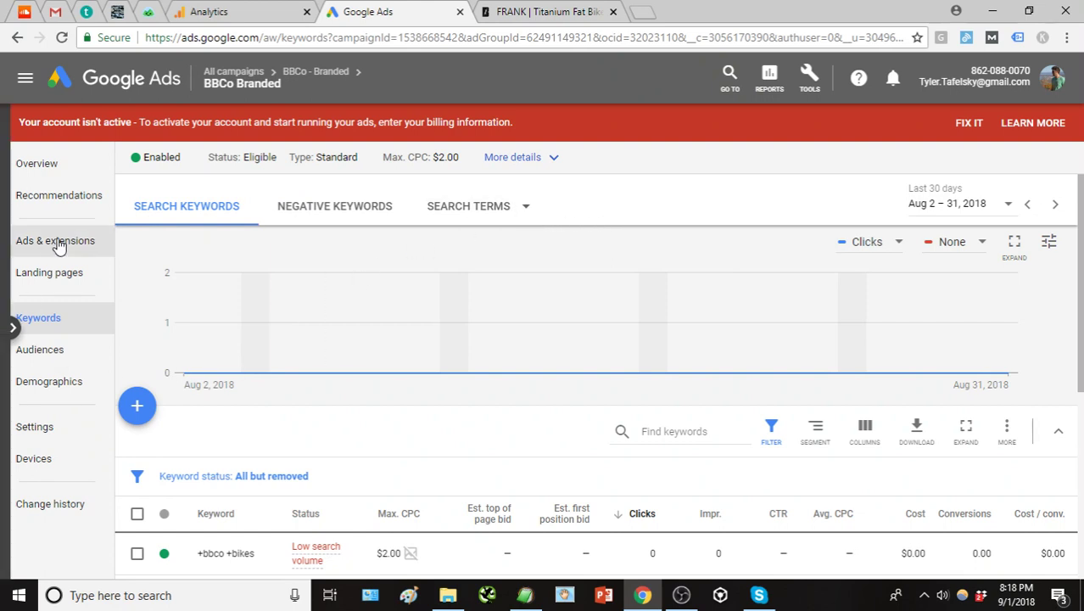
# Go up from the BBCo Branded ad group through its campaign to the list of all campaigns
pyautogui.click(306, 75)
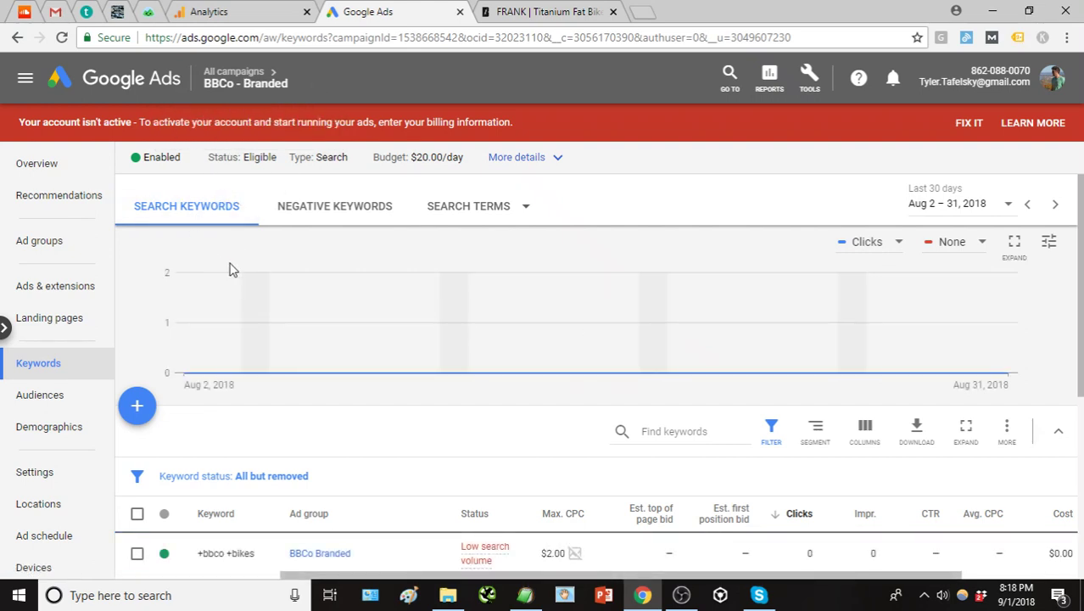
pyautogui.moveTo(249, 77)
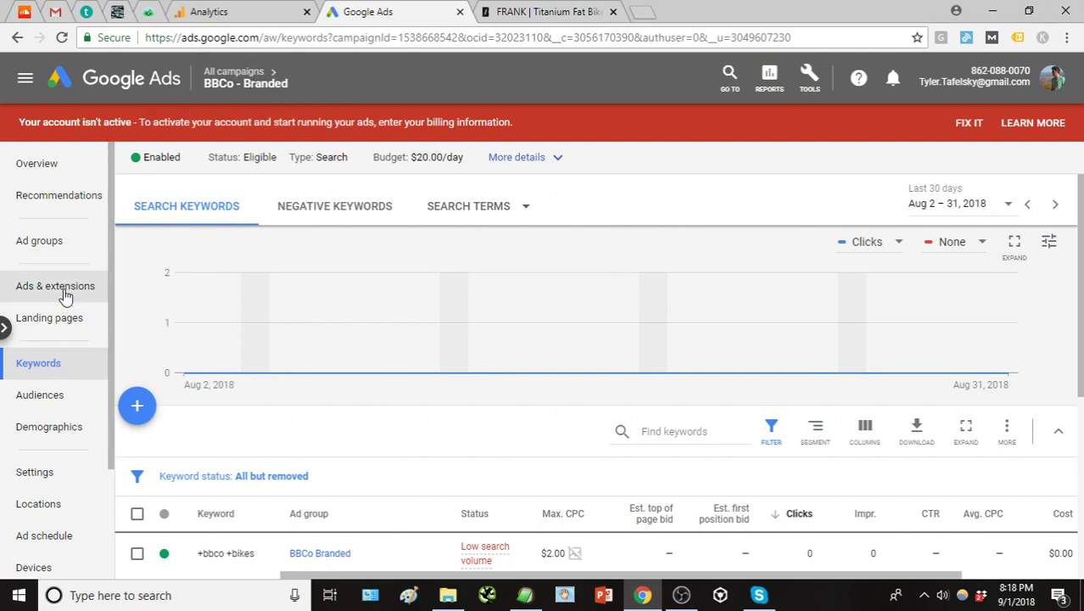
pyautogui.moveTo(257, 99)
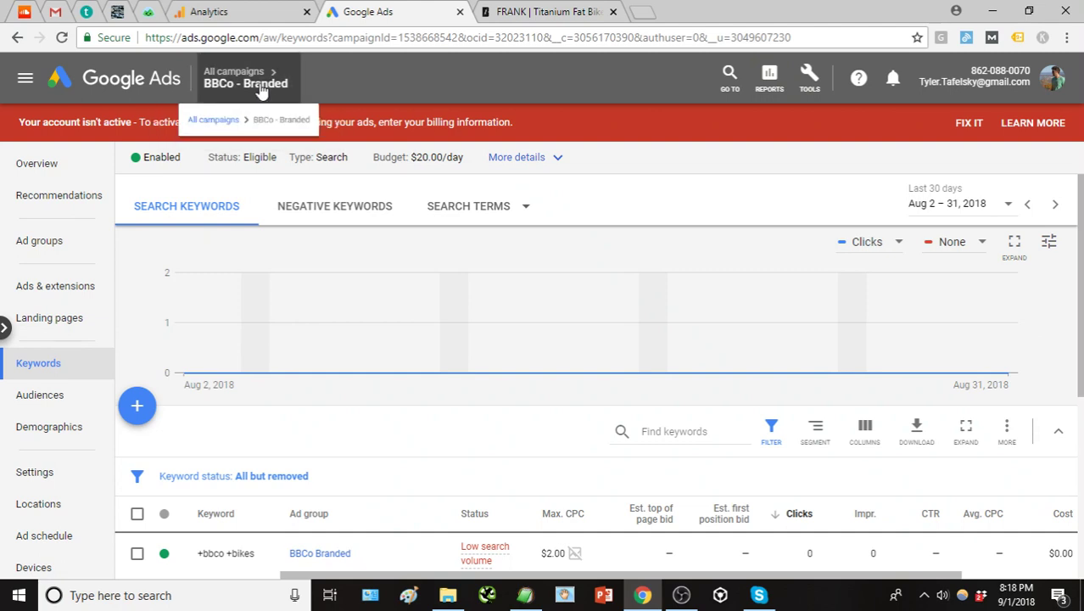
pyautogui.click(249, 77)
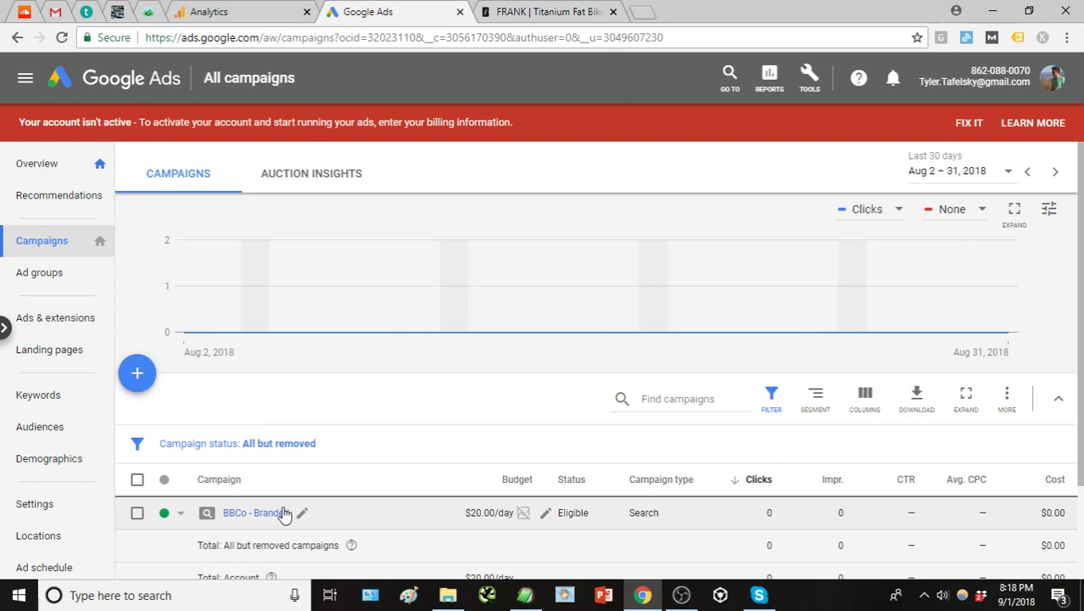
# Duplicate the BBCo - Branded campaign by copying and pasting it, without pausing the new campaign
pyautogui.click(137, 513)
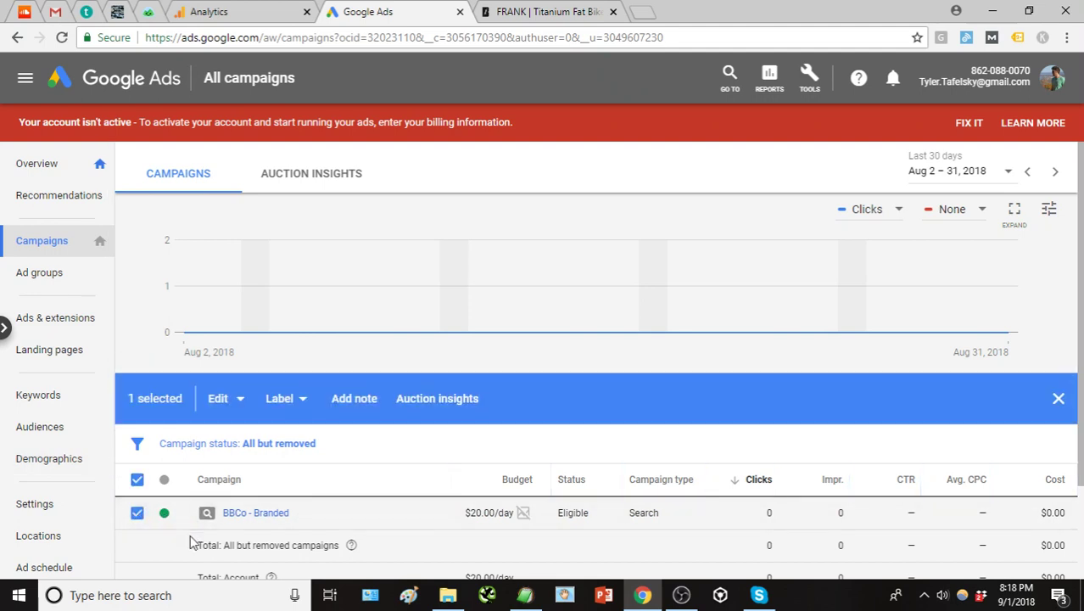
pyautogui.hotkey('ctrl', 'c')
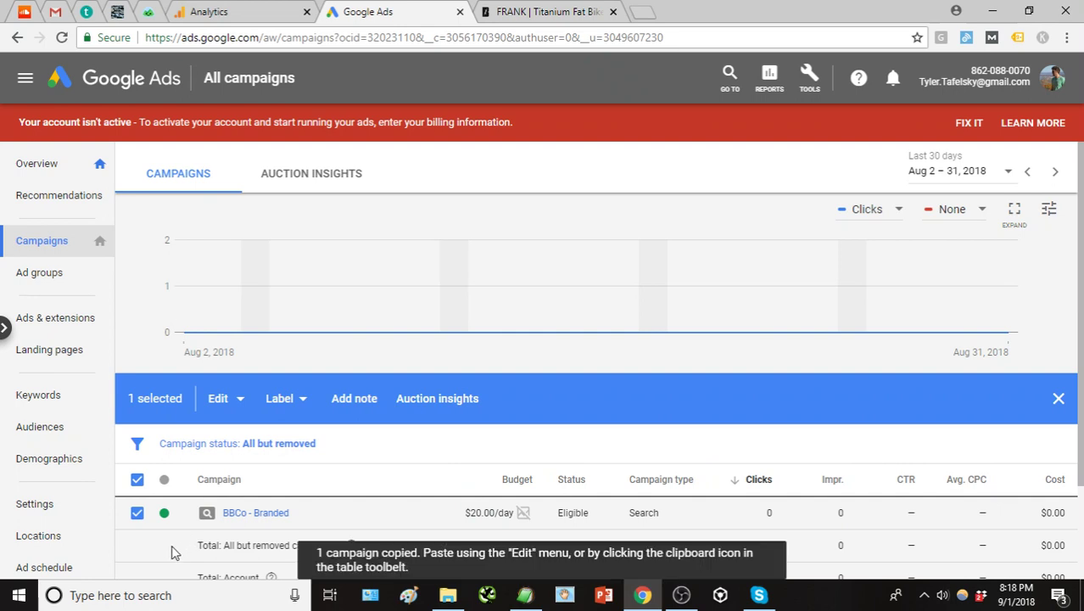
pyautogui.click(1058, 398)
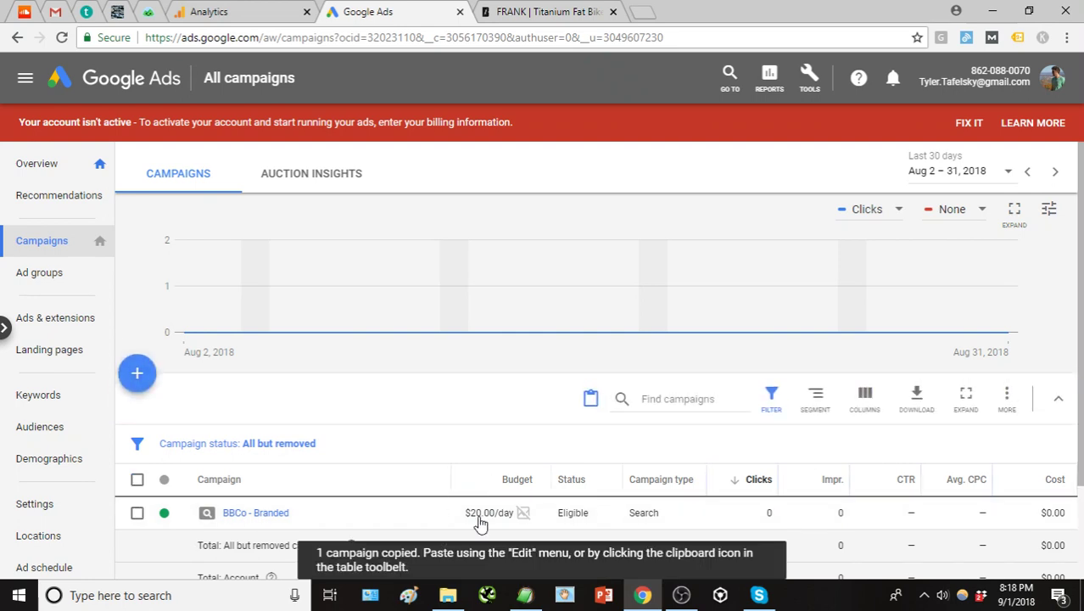
pyautogui.hotkey('ctrl', 'v')
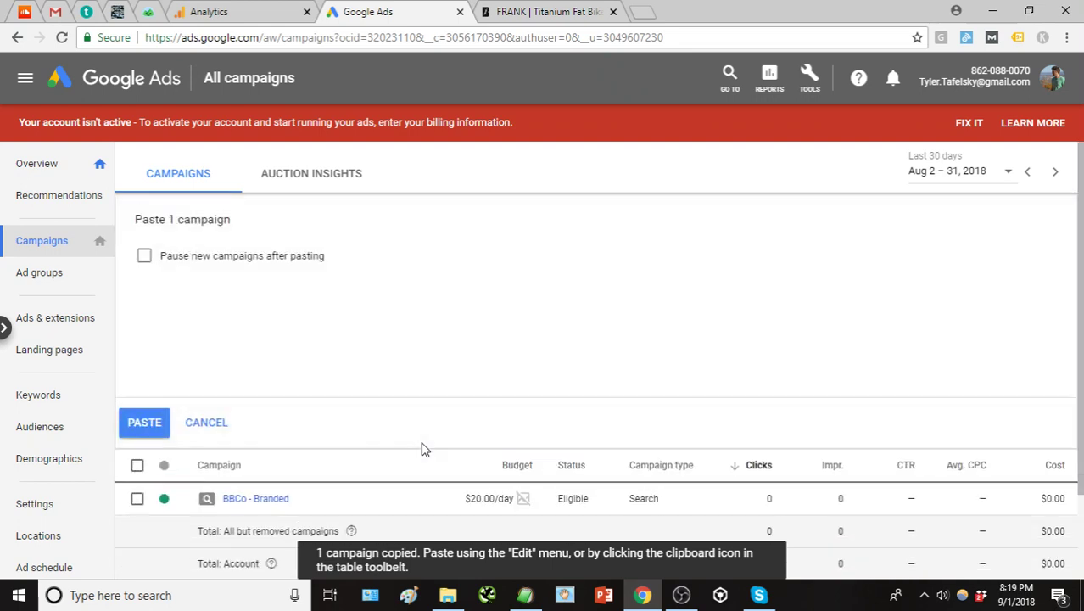
pyautogui.click(146, 423)
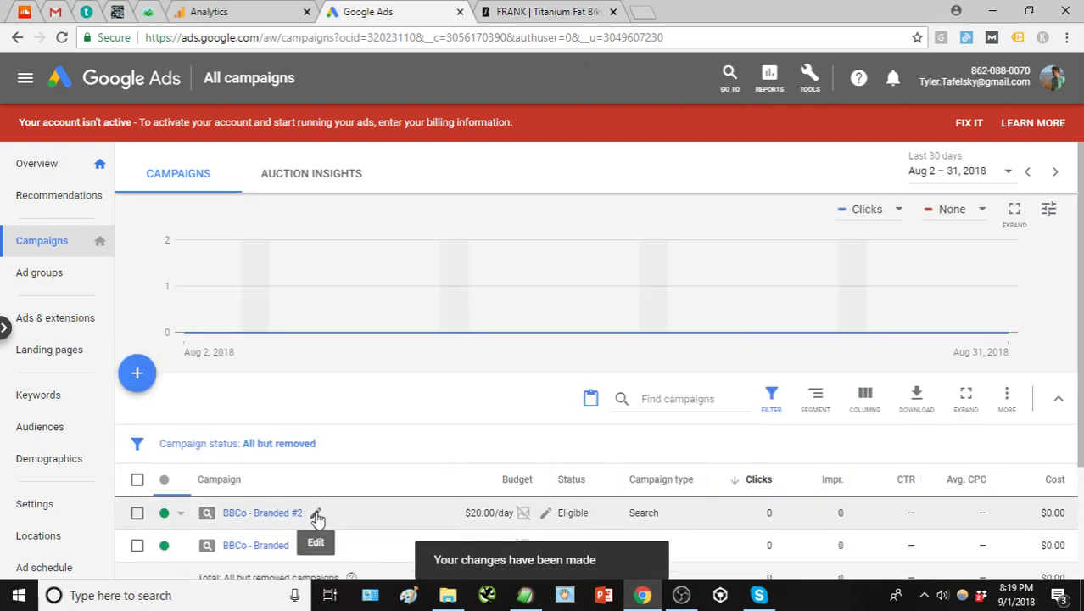
pyautogui.click(316, 516)
pyautogui.moveTo(308, 511); pyautogui.dragTo(238, 513)
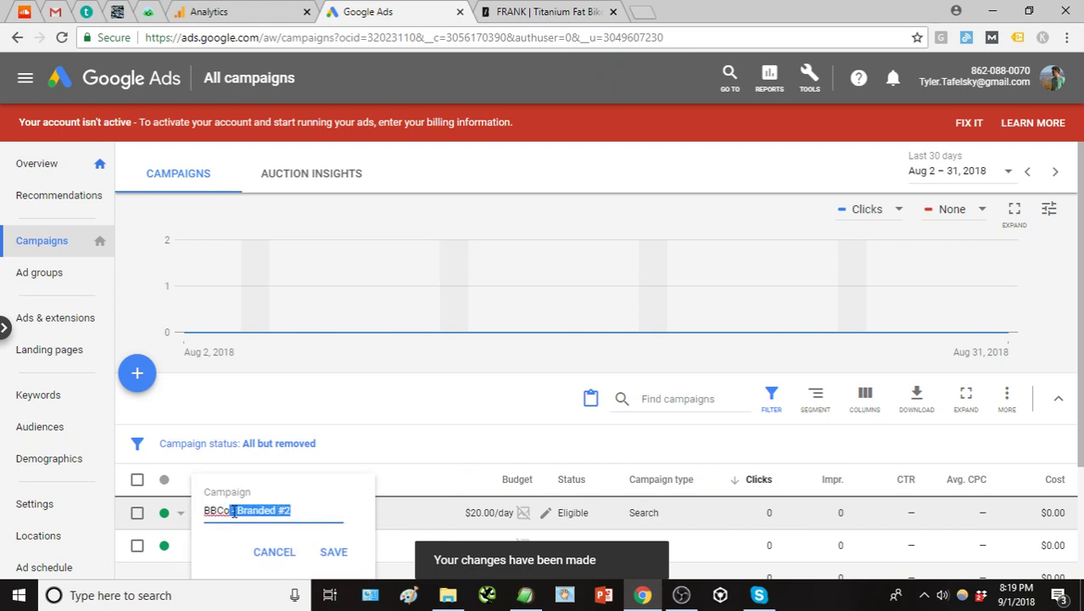
pyautogui.moveTo(308, 511); pyautogui.dragTo(162, 518)
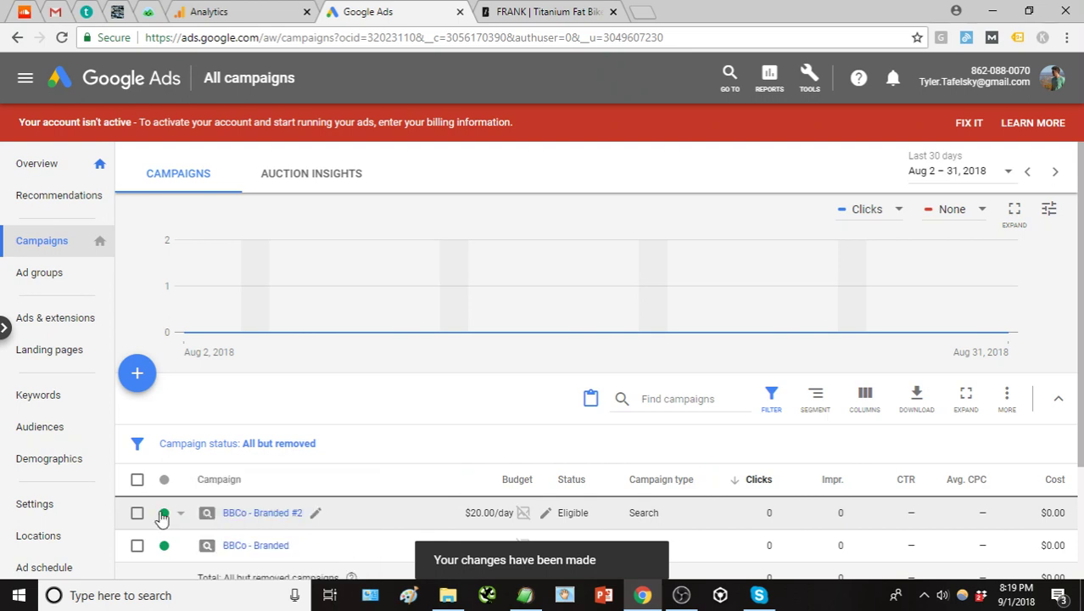
pyautogui.click(252, 514)
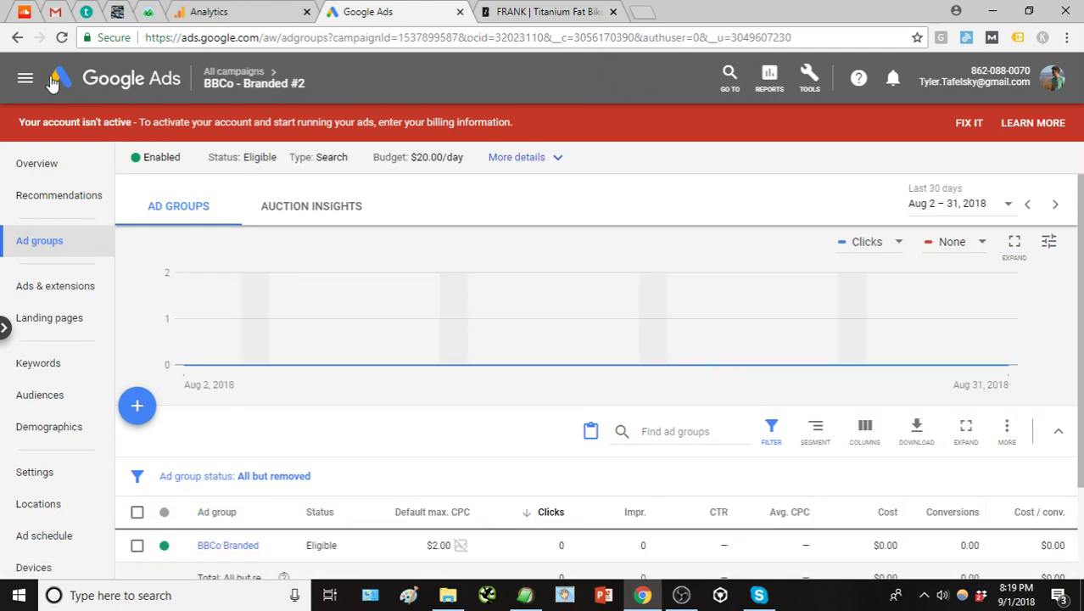
pyautogui.click(19, 38)
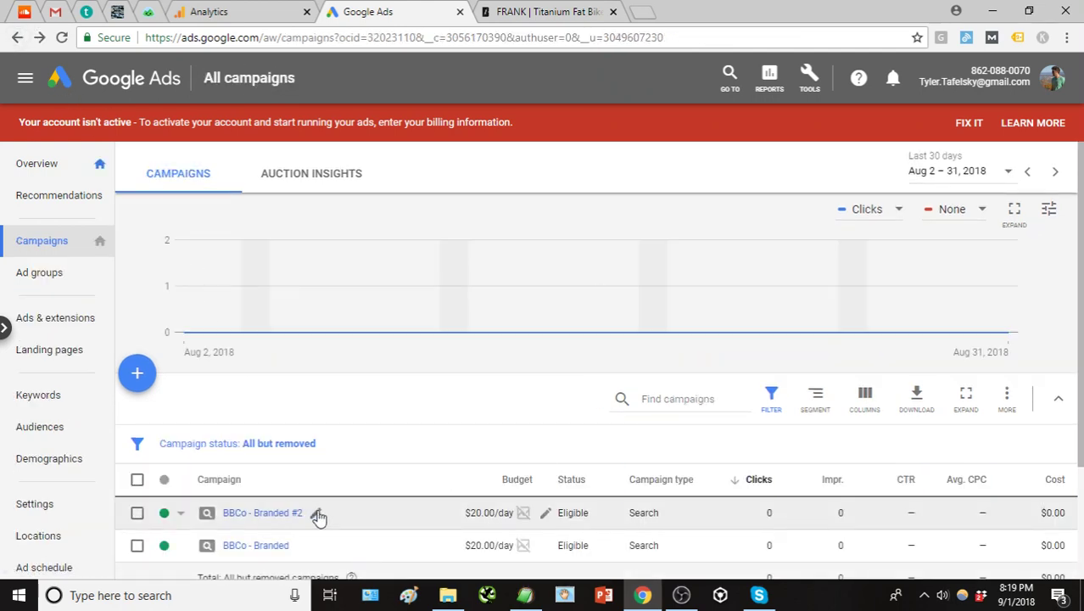
# Rename the duplicated campaign BBCo - Branded #2 as Frank and save the new name
pyautogui.click(315, 513)
pyautogui.moveTo(295, 510); pyautogui.dragTo(209, 512)
pyautogui.write('F')
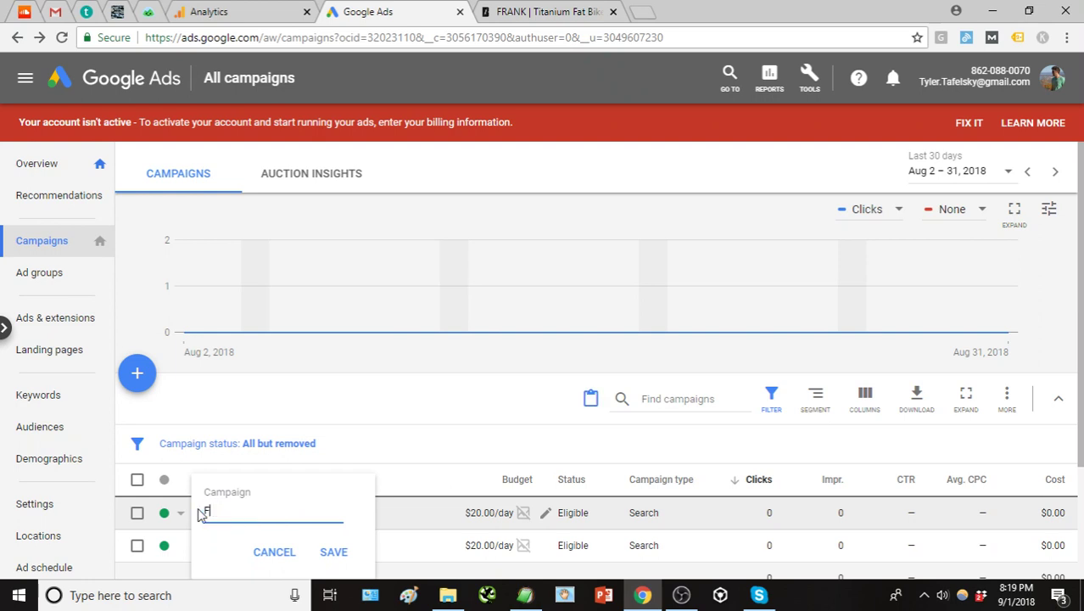
pyautogui.write('rank')
pyautogui.click(324, 552)
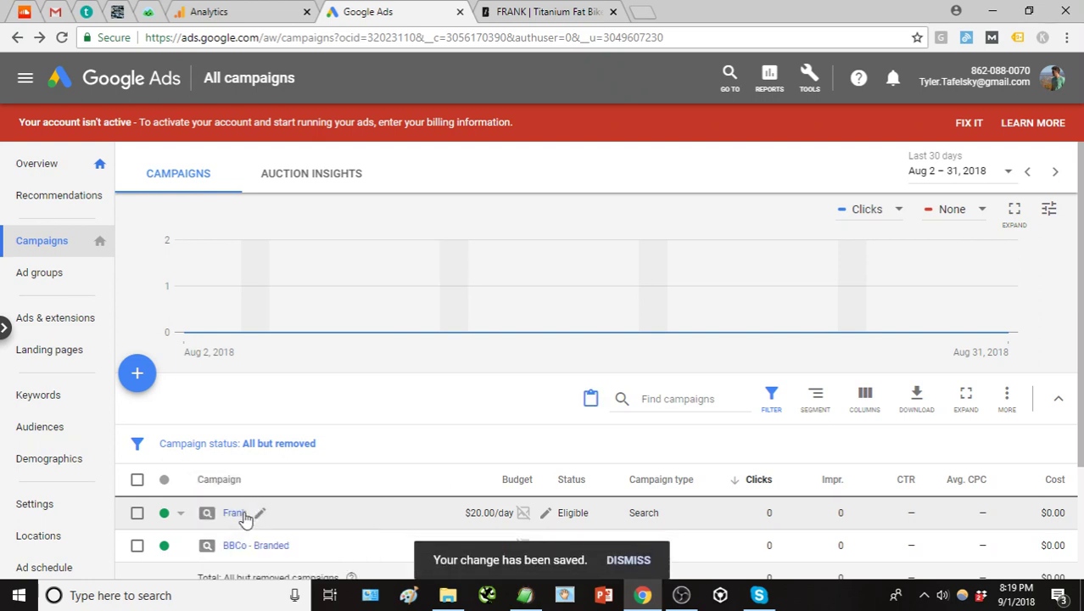
# Permanently remove the copied BBCo Branded ad group from the Frank campaign
pyautogui.click(240, 514)
pyautogui.scroll(-1, 244, 507)
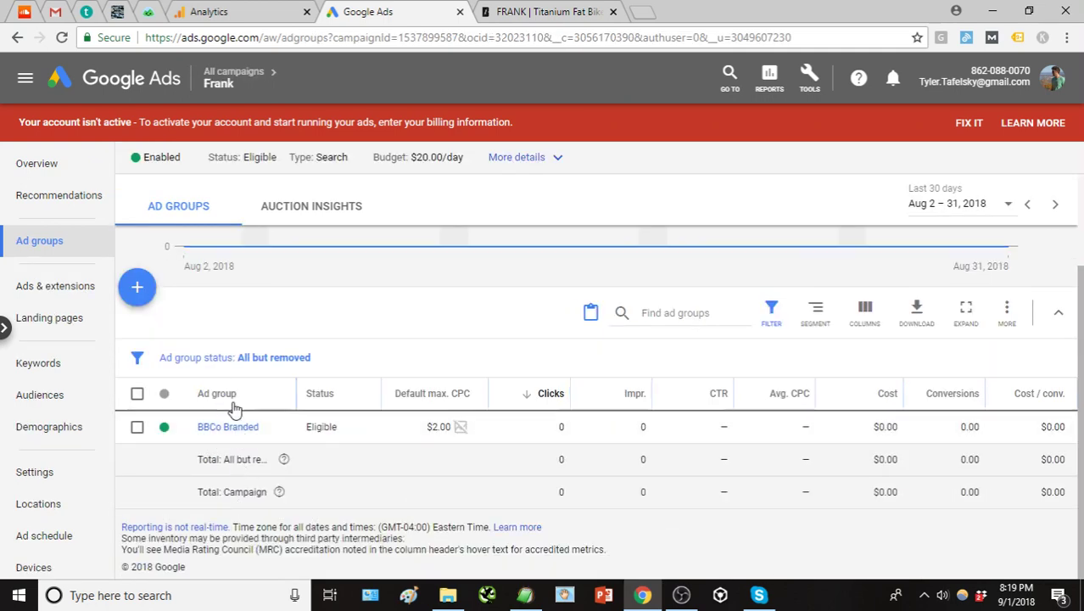
pyautogui.click(137, 427)
pyautogui.click(244, 320)
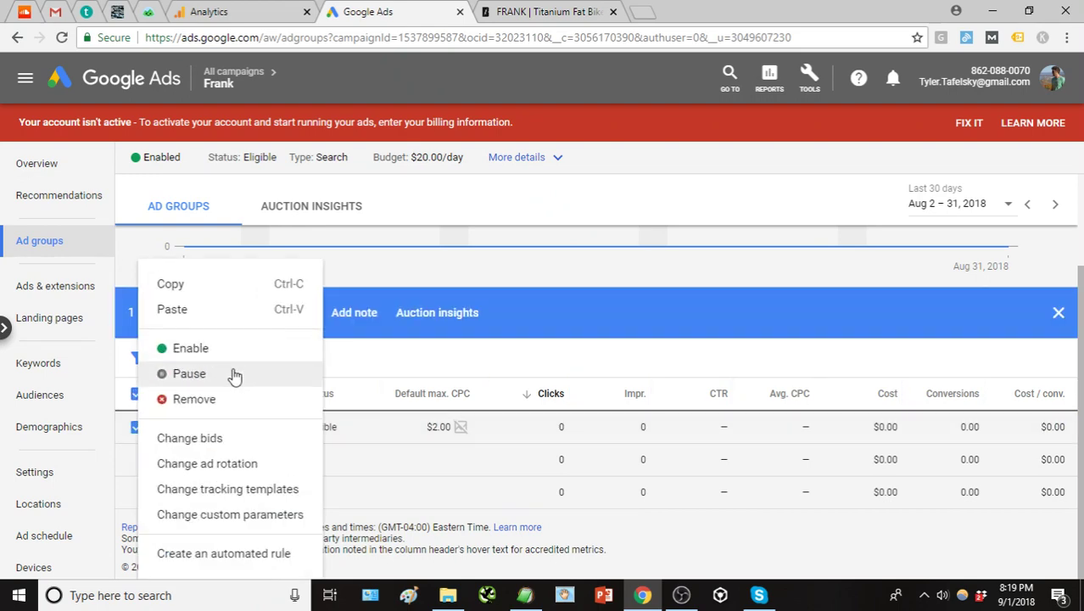
pyautogui.click(222, 401)
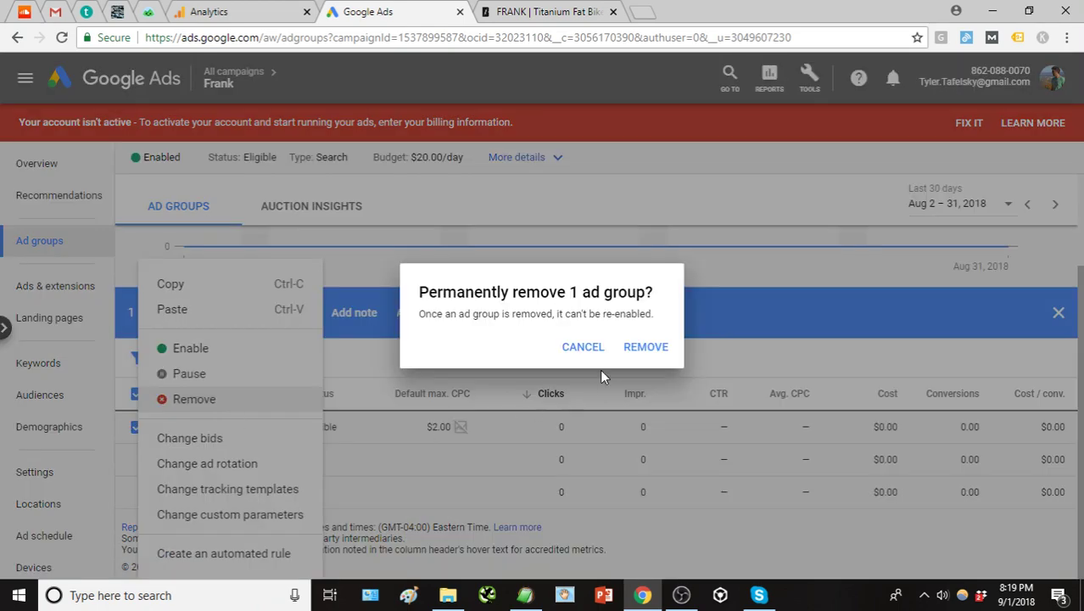
pyautogui.click(646, 348)
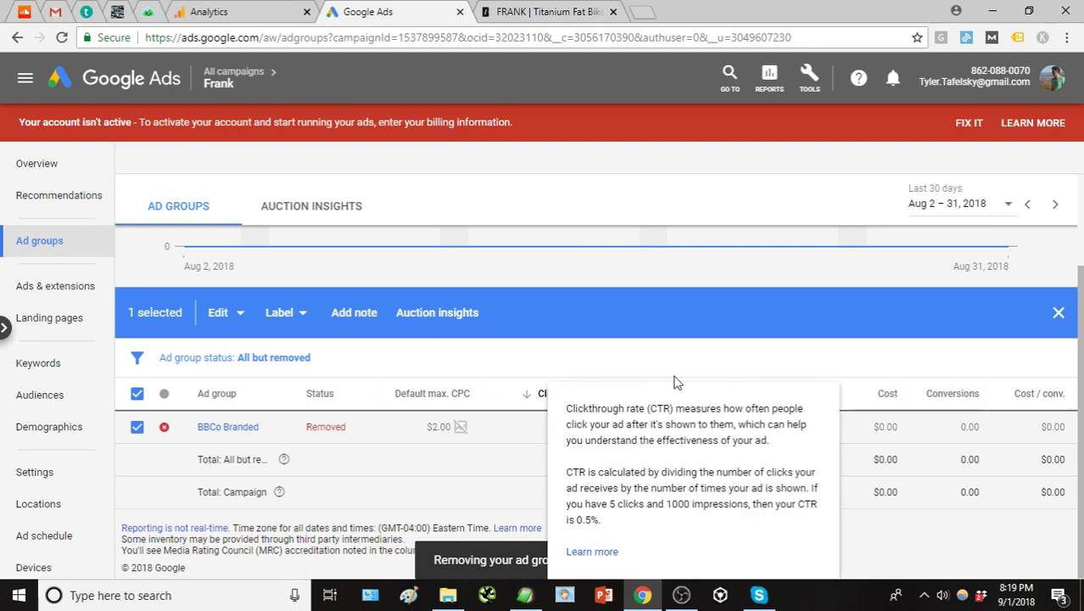
pyautogui.click(1059, 313)
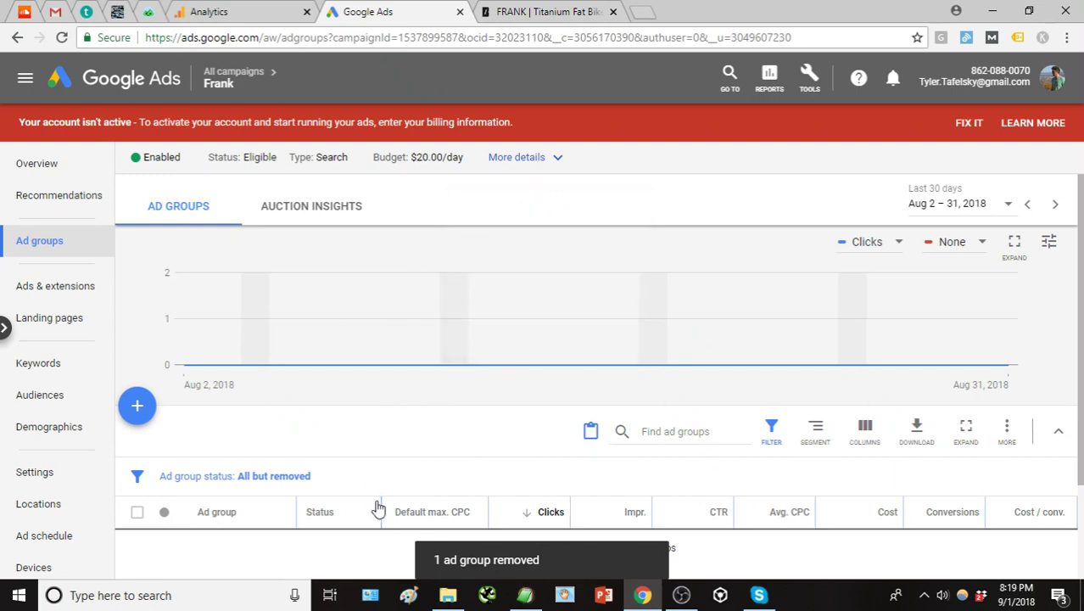
# Start a new ad group in the Frank campaign named Frank - Titanium Fat Bike with a default bid of $2
pyautogui.scroll(-2, 390, 509)
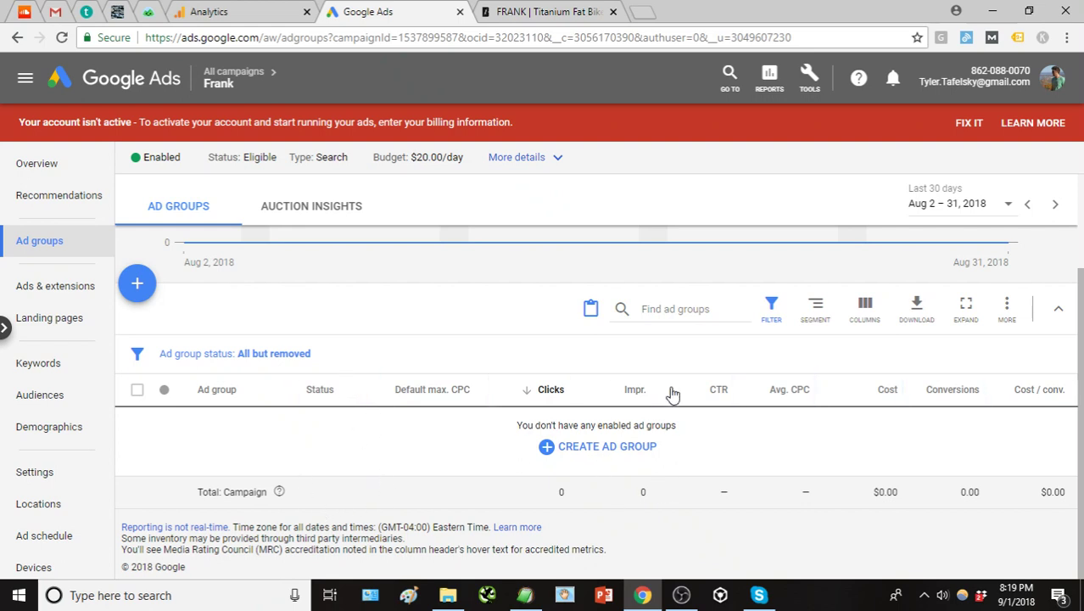
pyautogui.click(140, 285)
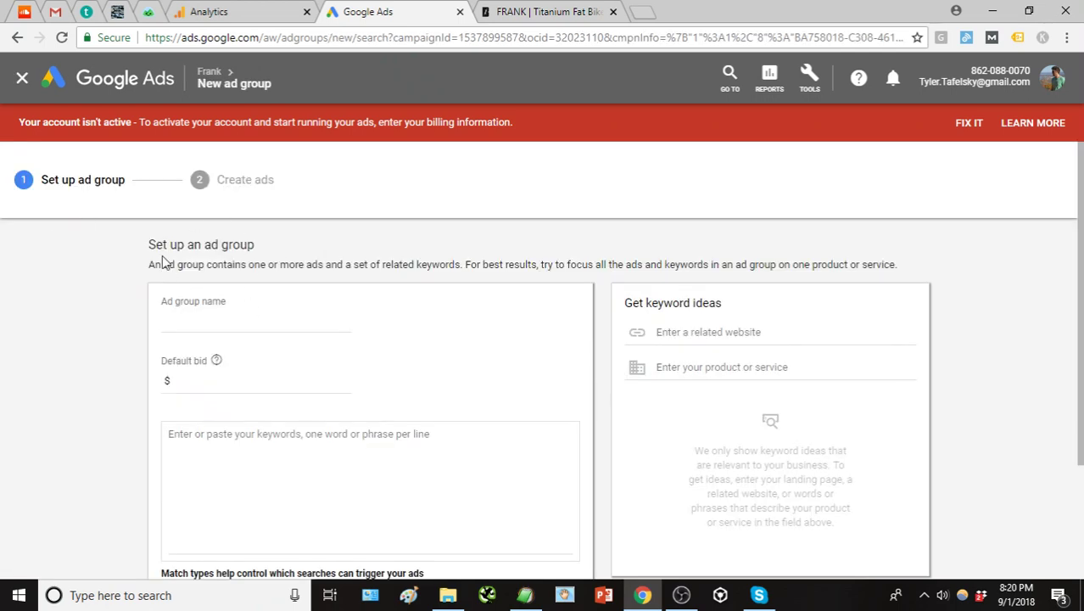
pyautogui.click(271, 316)
pyautogui.write('Frank')
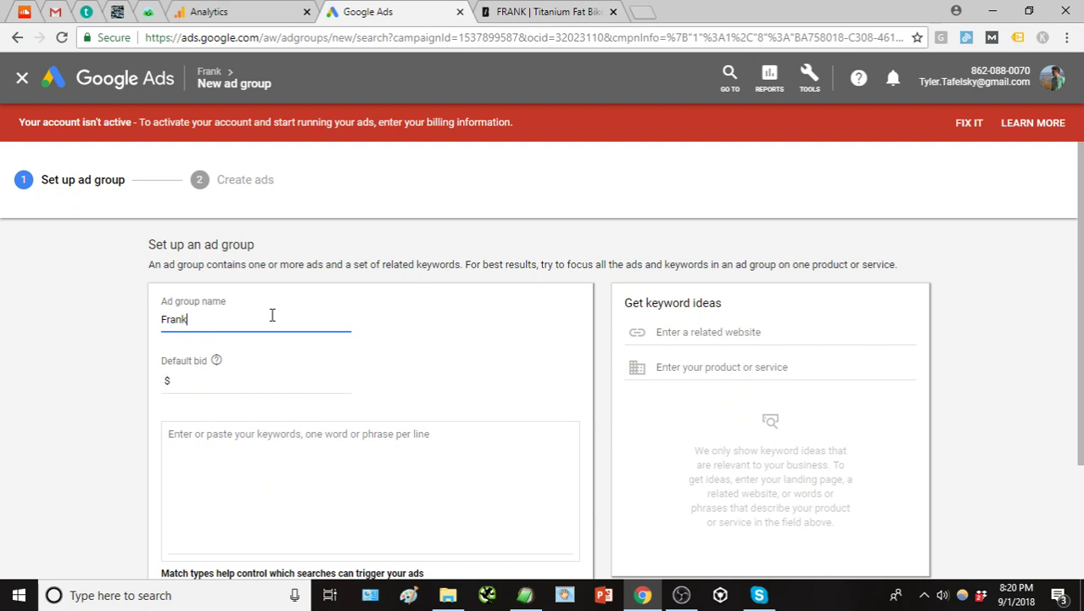
pyautogui.write(' Titanium Fat Bike')
pyautogui.click(190, 319)
pyautogui.write('|')
pyautogui.scroll(-1, 159, 301)
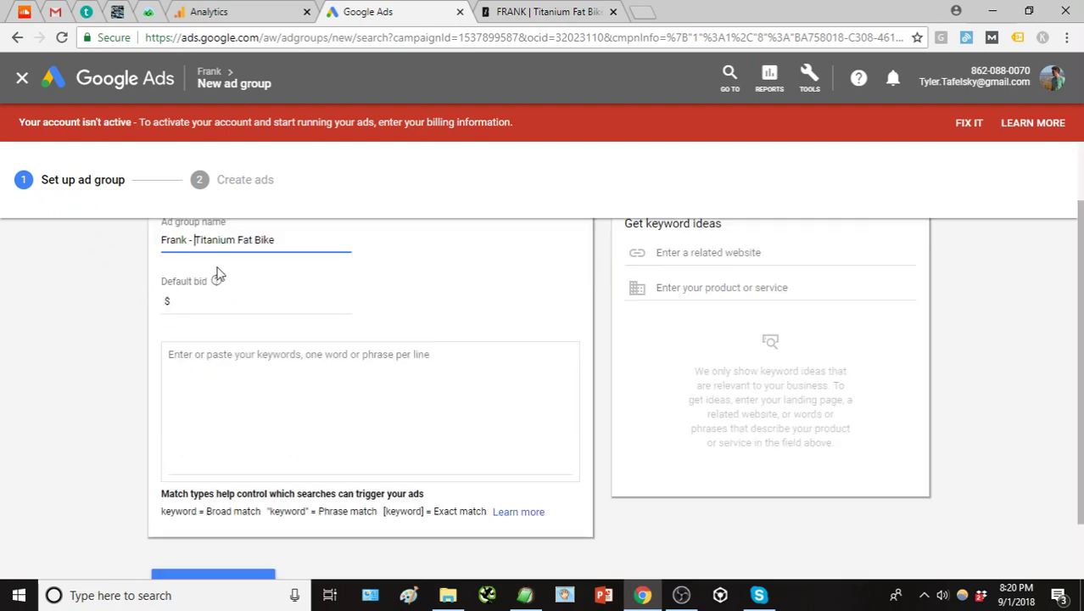
pyautogui.moveTo(193, 240); pyautogui.dragTo(350, 266)
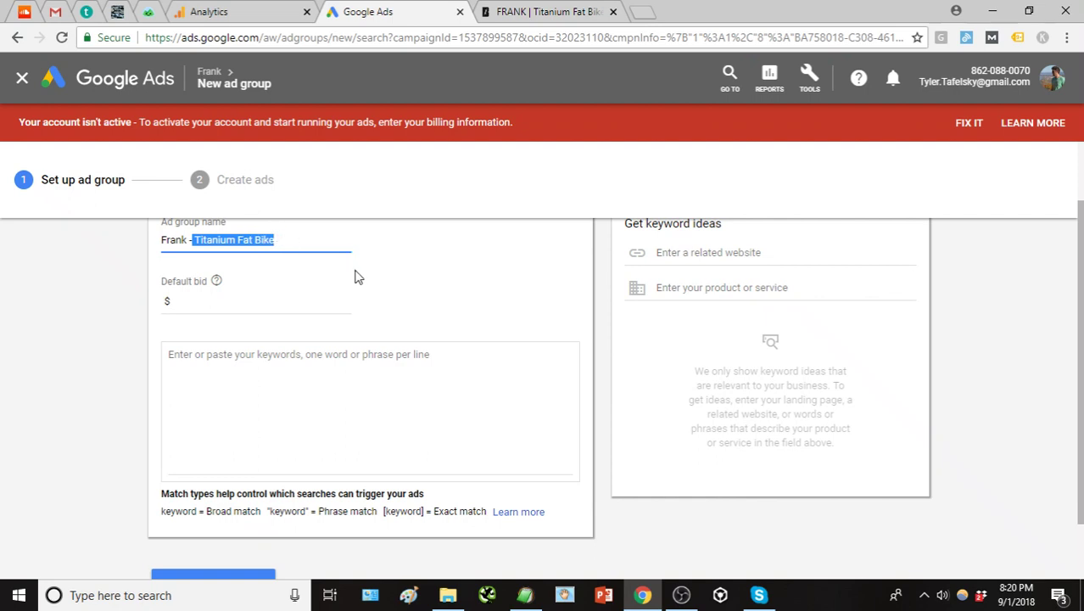
pyautogui.click(303, 300)
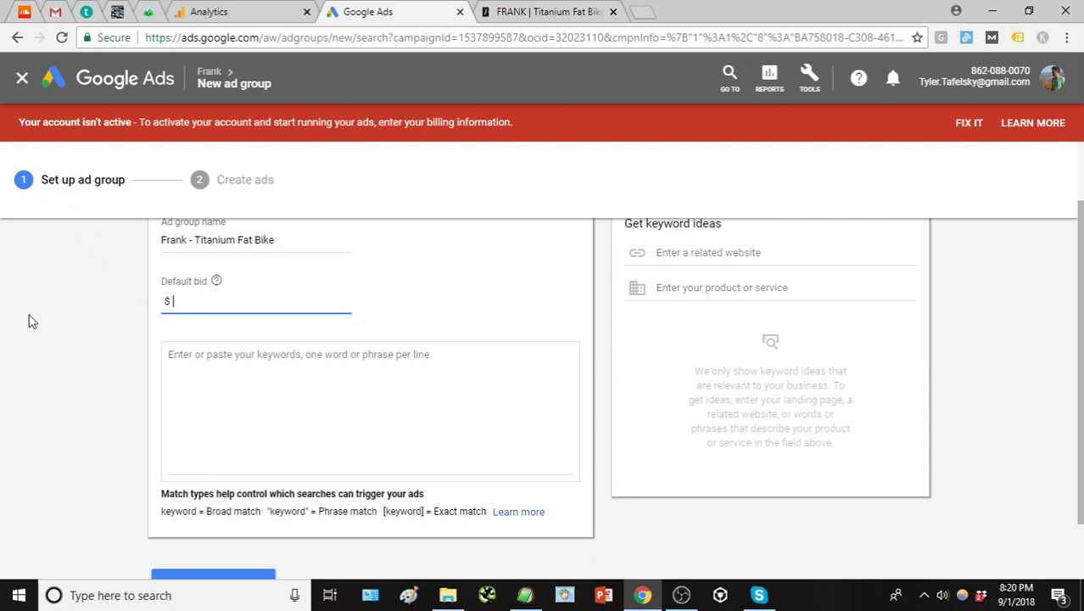
pyautogui.write('2')
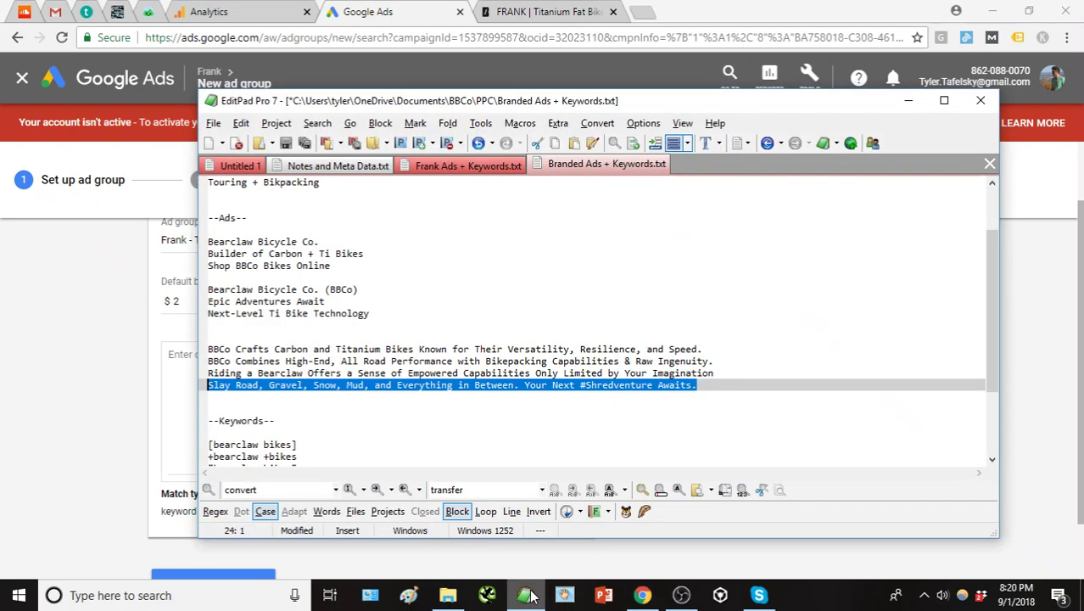
# Copy the seven keywords, from "titanium fat bike" to +frank +fat +bike, out of Frank Ads + Keywords.txt into the ad group's keyword list
pyautogui.click(525, 595)
pyautogui.click(480, 168)
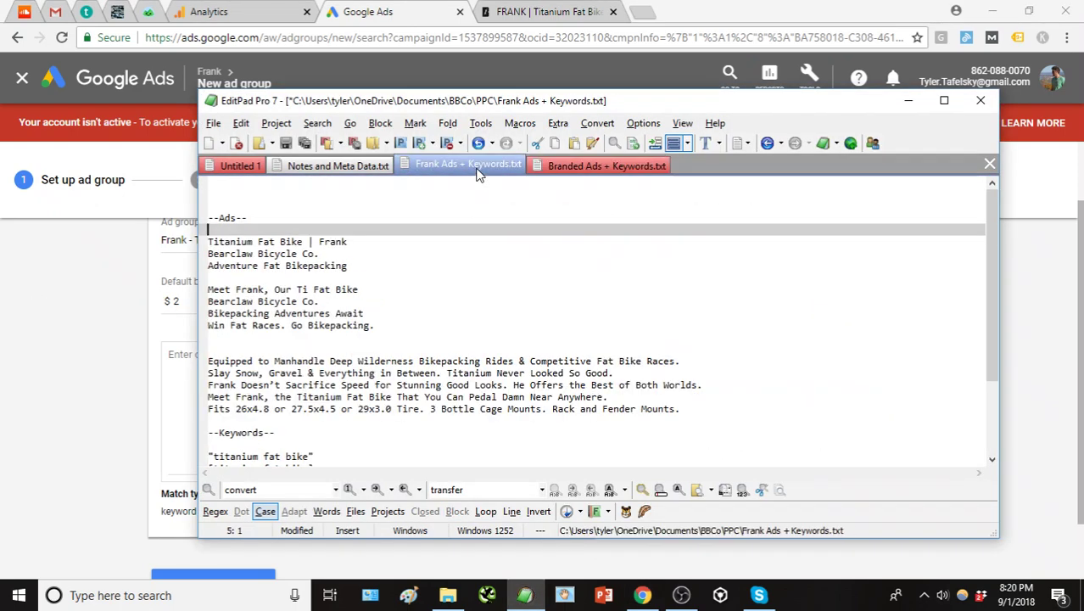
pyautogui.scroll(-3, 475, 217)
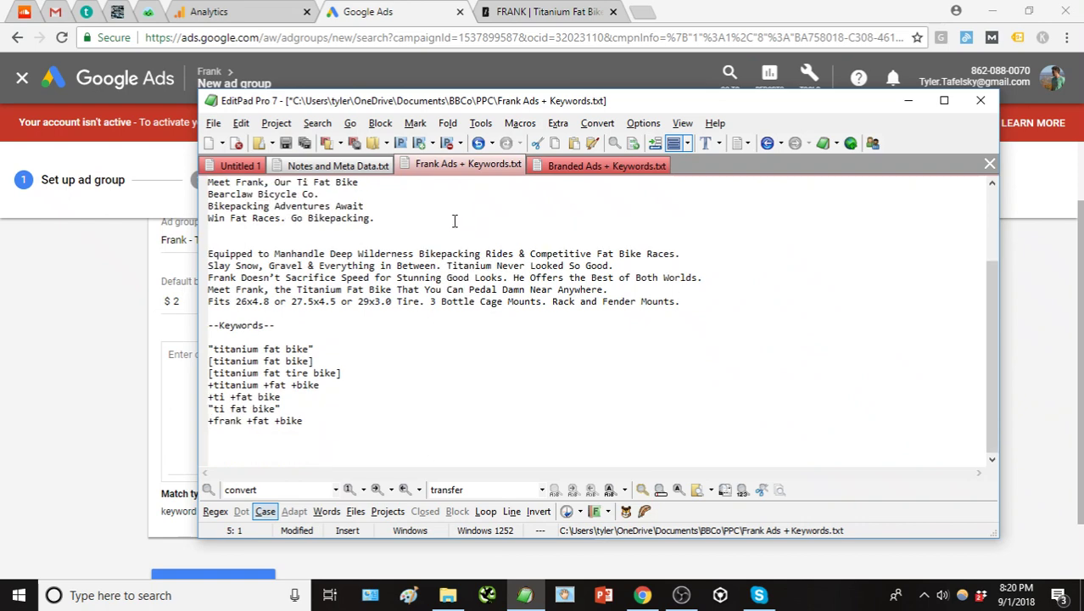
pyautogui.moveTo(335, 423); pyautogui.dragTo(208, 350)
pyautogui.hotkey('ctrl', 'c')
pyautogui.click(88, 384)
pyautogui.click(197, 369)
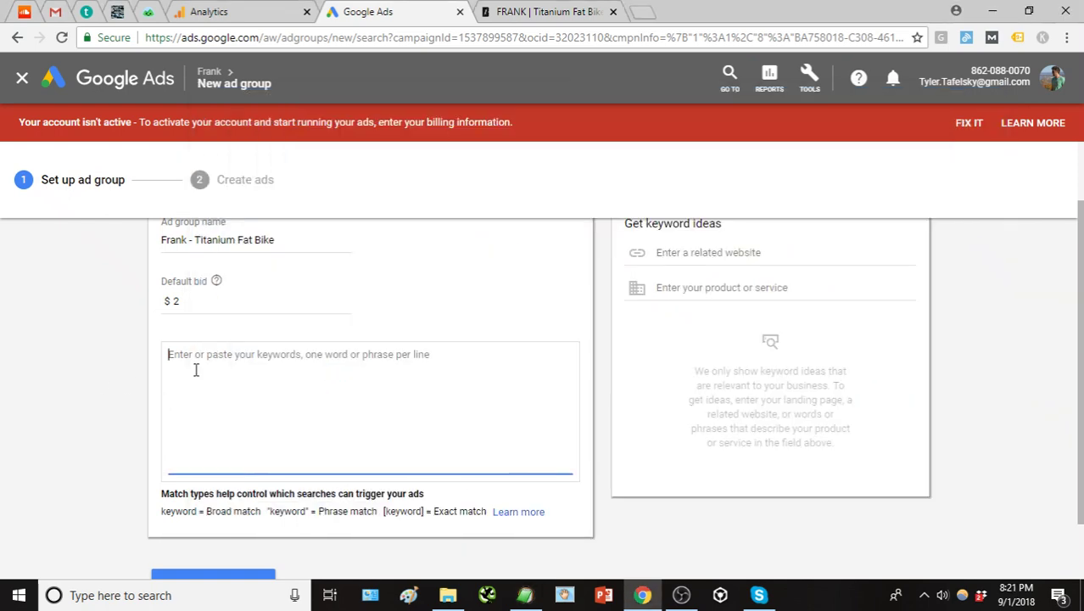
pyautogui.hotkey('ctrl', 'v')
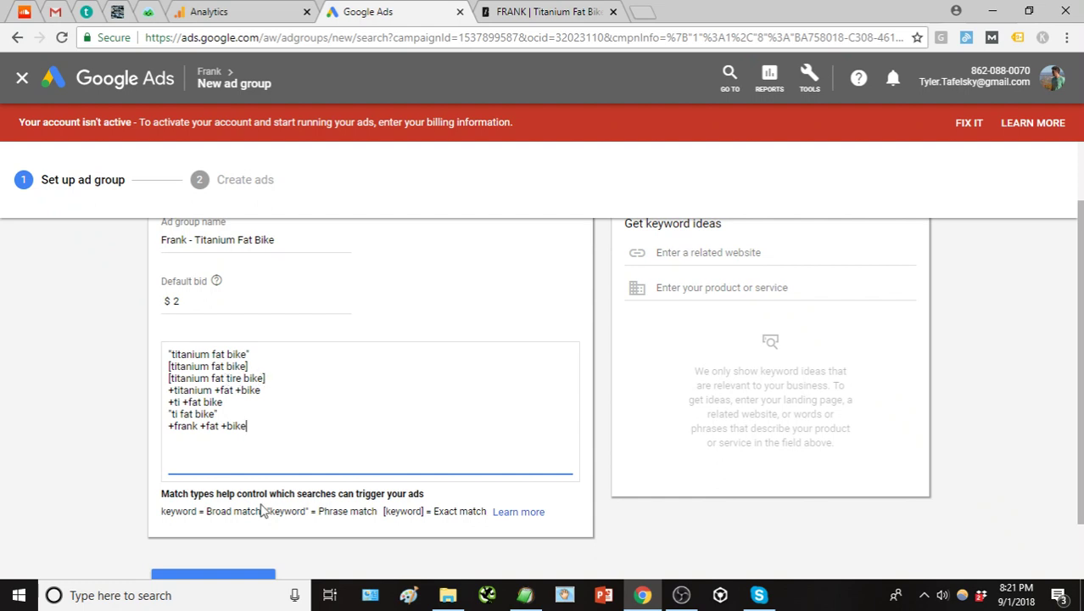
# Review the titanium keywords' match types and add the missing plus before bike in the +ti +fat bike keyword
pyautogui.moveTo(272, 390); pyautogui.dragTo(168, 392)
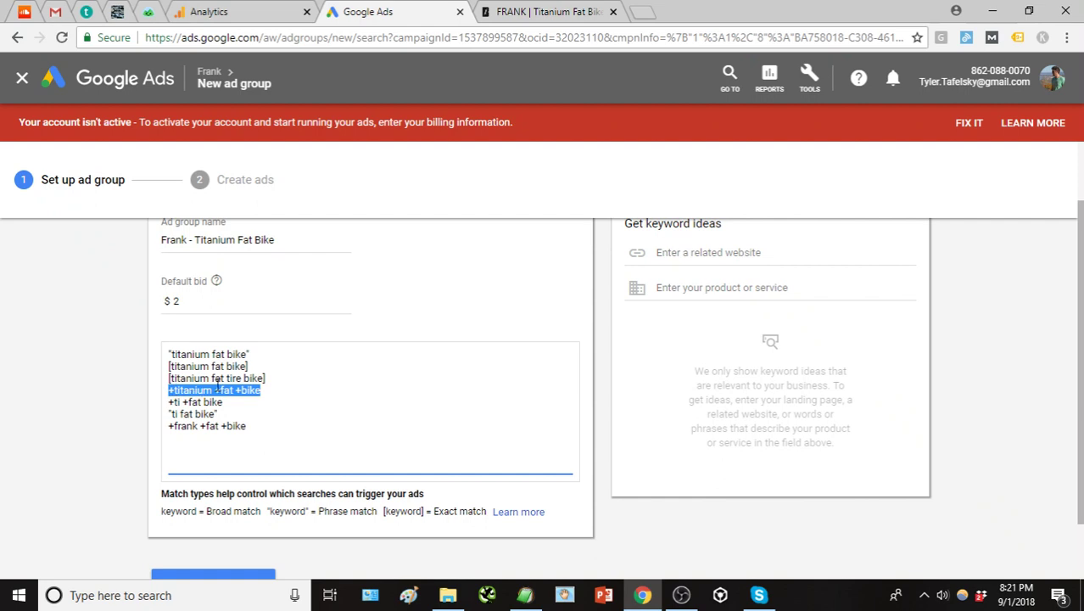
pyautogui.click(273, 391)
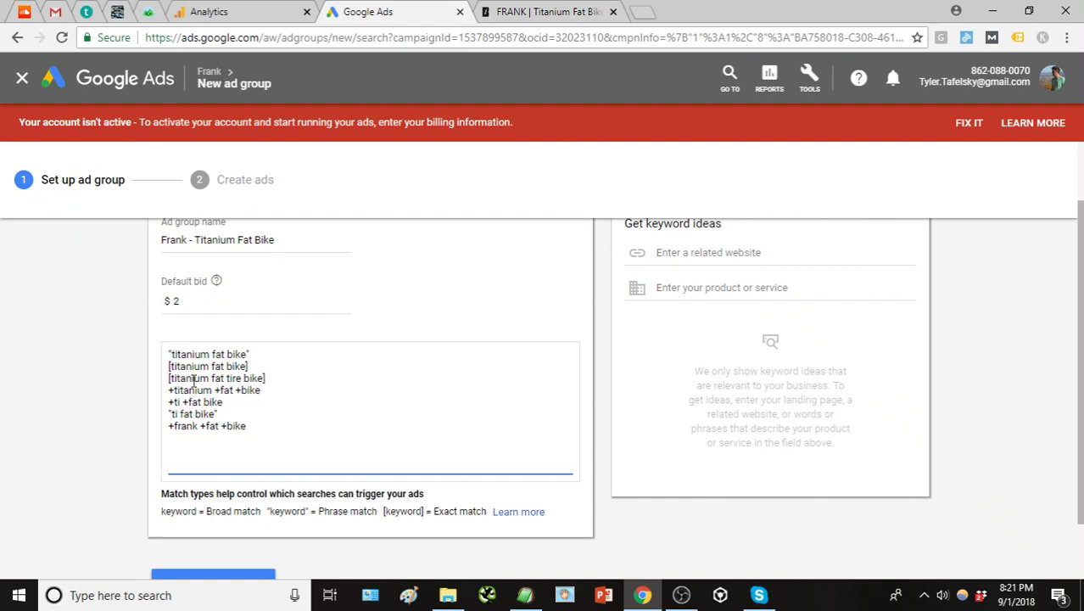
pyautogui.moveTo(250, 392); pyautogui.dragTo(169, 391)
pyautogui.click(263, 403)
pyautogui.rightClick(272, 378)
pyautogui.click(269, 378)
pyautogui.moveTo(269, 379); pyautogui.dragTo(158, 382)
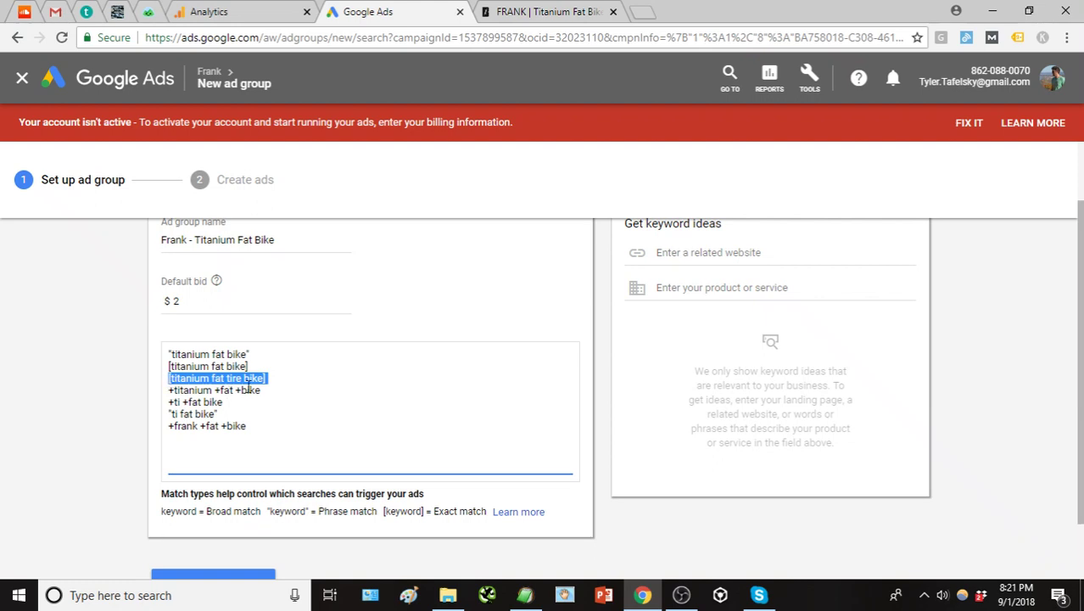
pyautogui.click(277, 384)
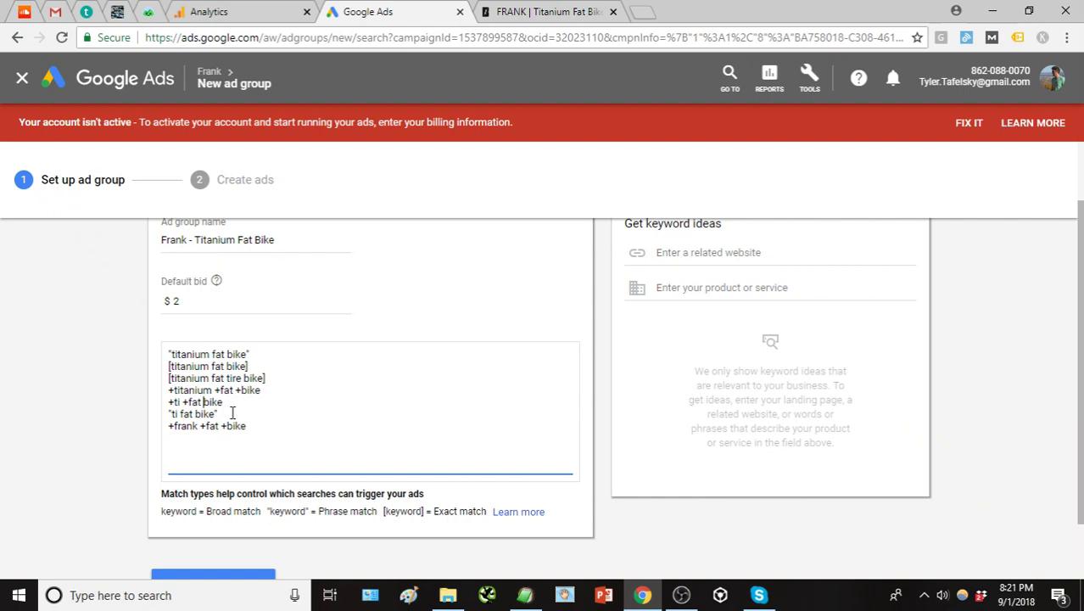
pyautogui.write('+')
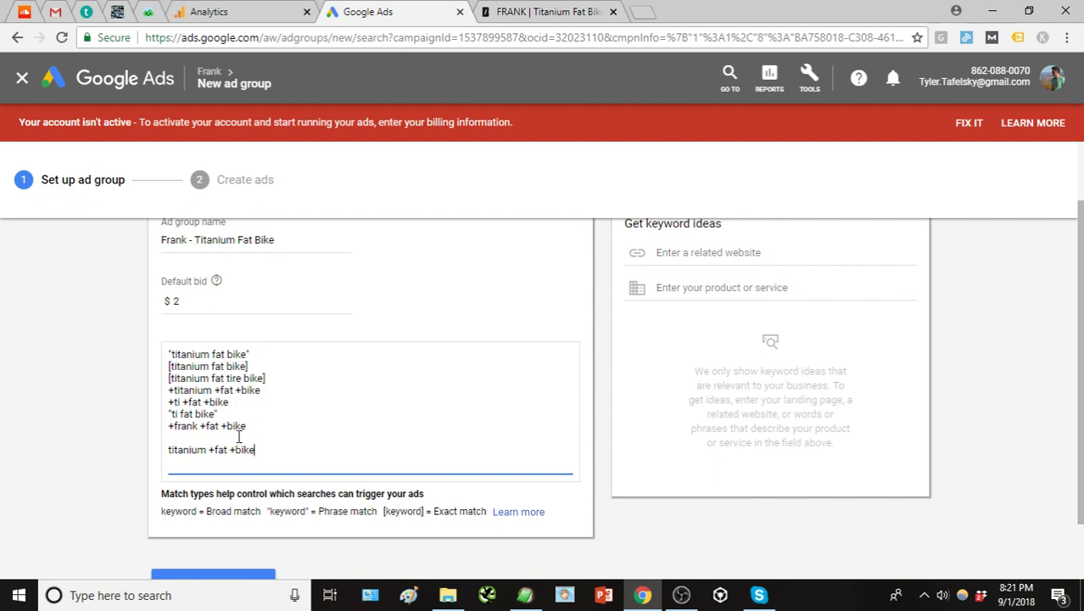
# Go over the terms of the extra titanium +fat +bike line and delete that line from the keyword list
pyautogui.moveTo(262, 450); pyautogui.dragTo(243, 452)
pyautogui.doubleClick(224, 452)
pyautogui.click(253, 450)
pyautogui.moveTo(207, 449); pyautogui.dragTo(168, 450)
pyautogui.click(194, 457)
pyautogui.click(176, 442)
pyautogui.click(168, 452)
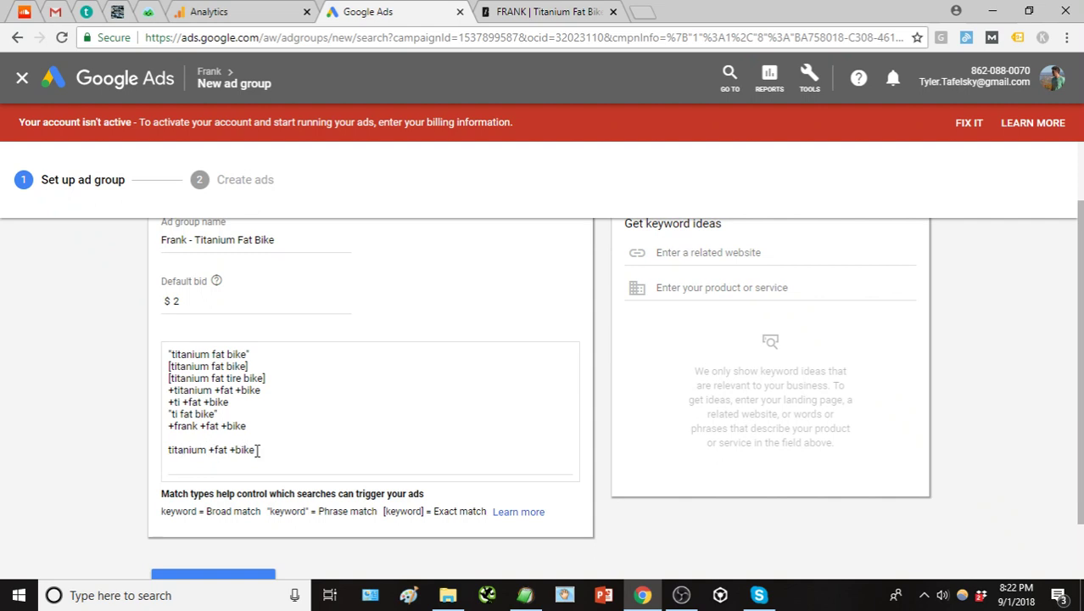
pyautogui.moveTo(257, 450); pyautogui.dragTo(144, 451)
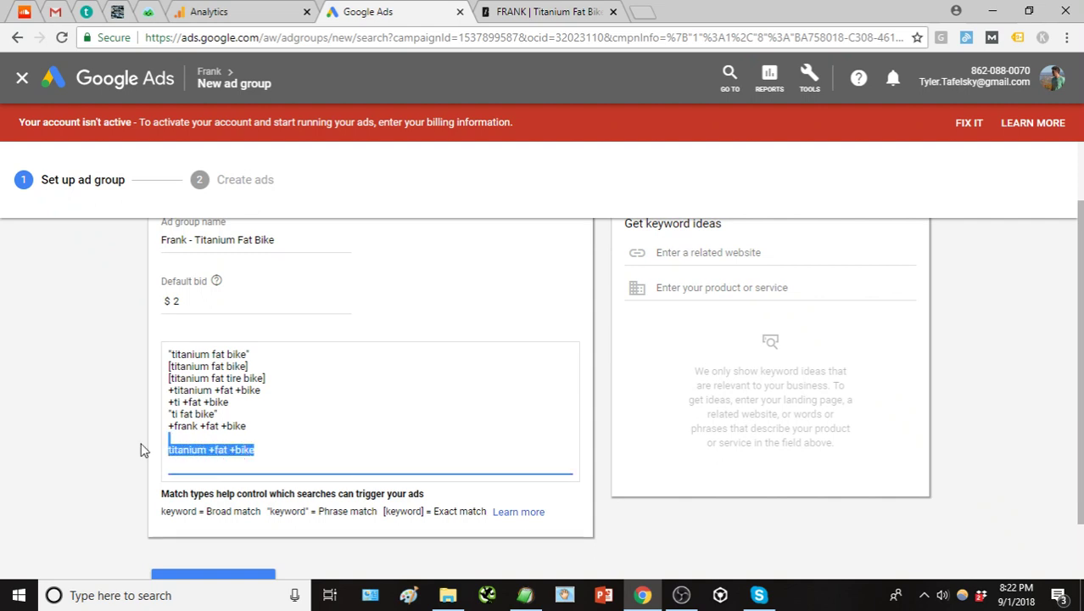
pyautogui.press('BackSpace')
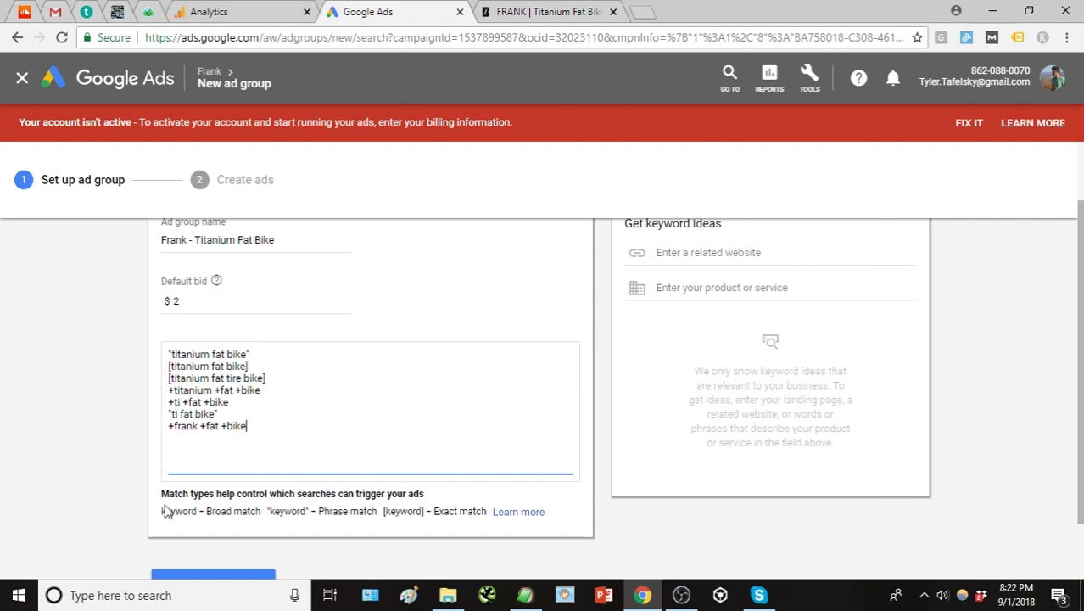
# Save the ad group setup and start a new text ad for Frank - Titanium Fat Bike
pyautogui.scroll(1, 164, 479)
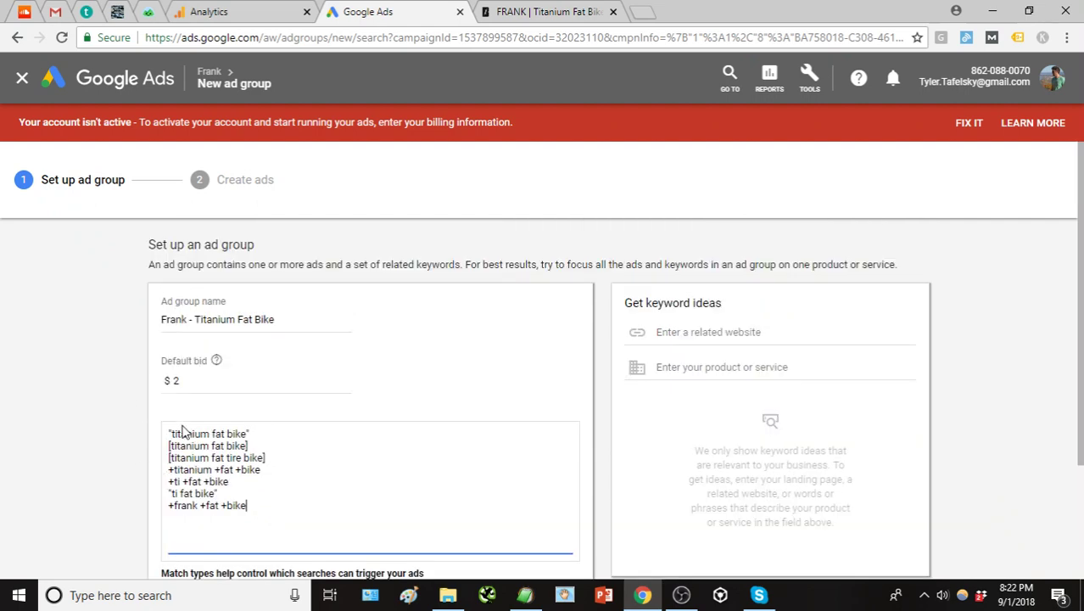
pyautogui.scroll(-2, 122, 415)
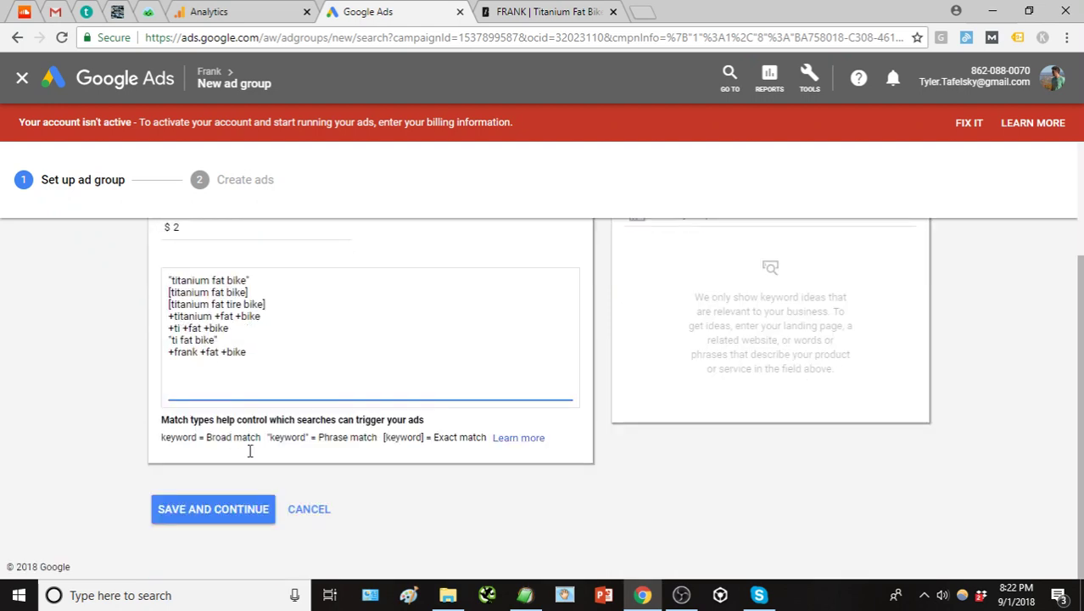
pyautogui.click(246, 509)
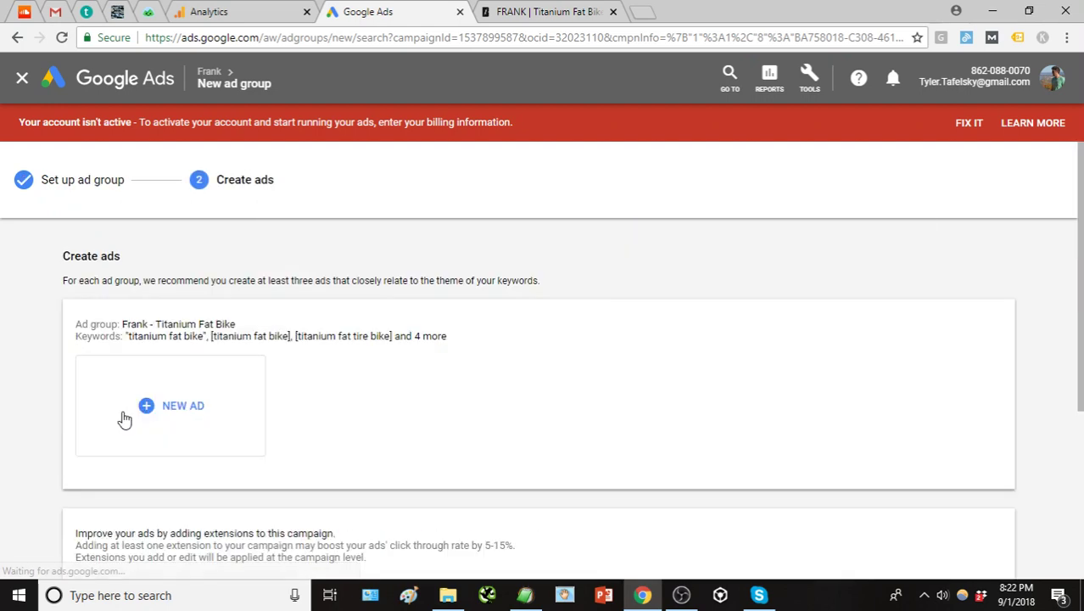
pyautogui.click(173, 407)
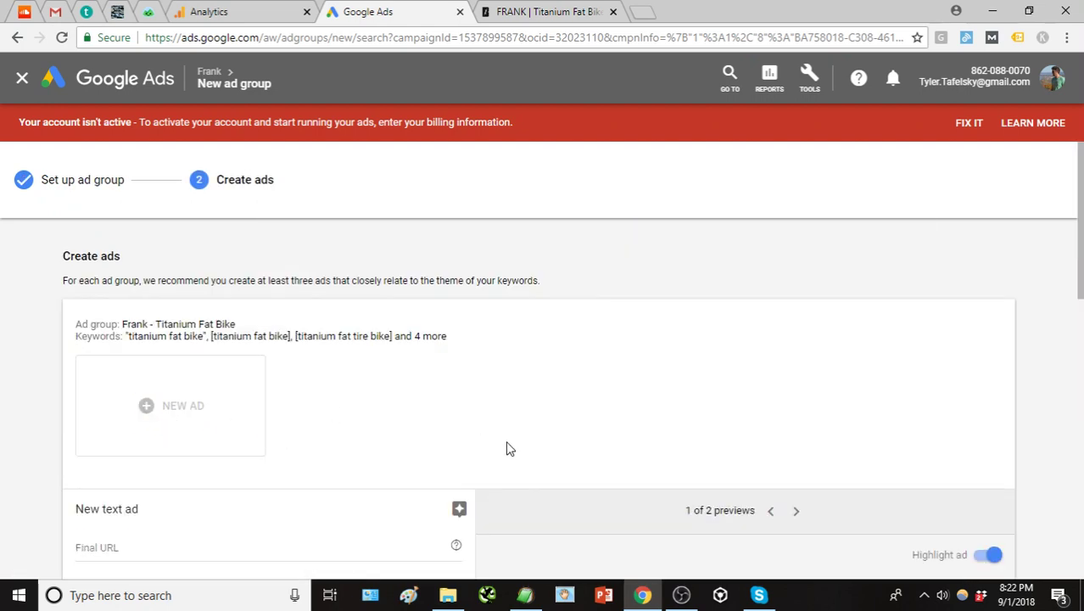
pyautogui.scroll(-2, 482, 369)
# Fill the ad's Headline 1 with Titanium Fat Bike | Frank from the ad copy in Frank Ads + Keywords.txt
pyautogui.click(525, 595)
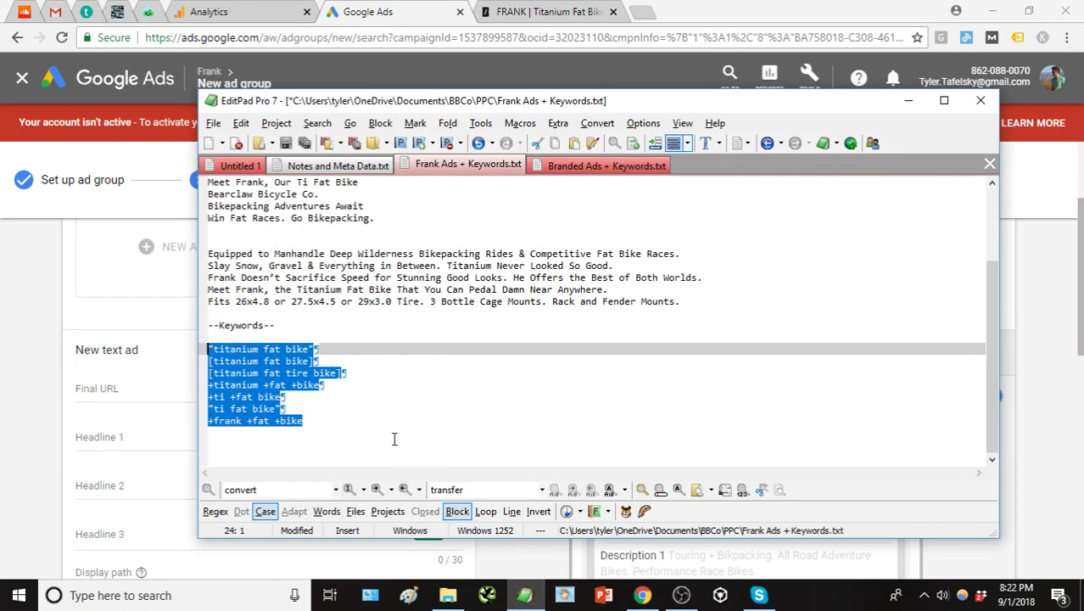
pyautogui.click(390, 373)
pyautogui.scroll(1, 441, 386)
pyautogui.scroll(2, 388, 349)
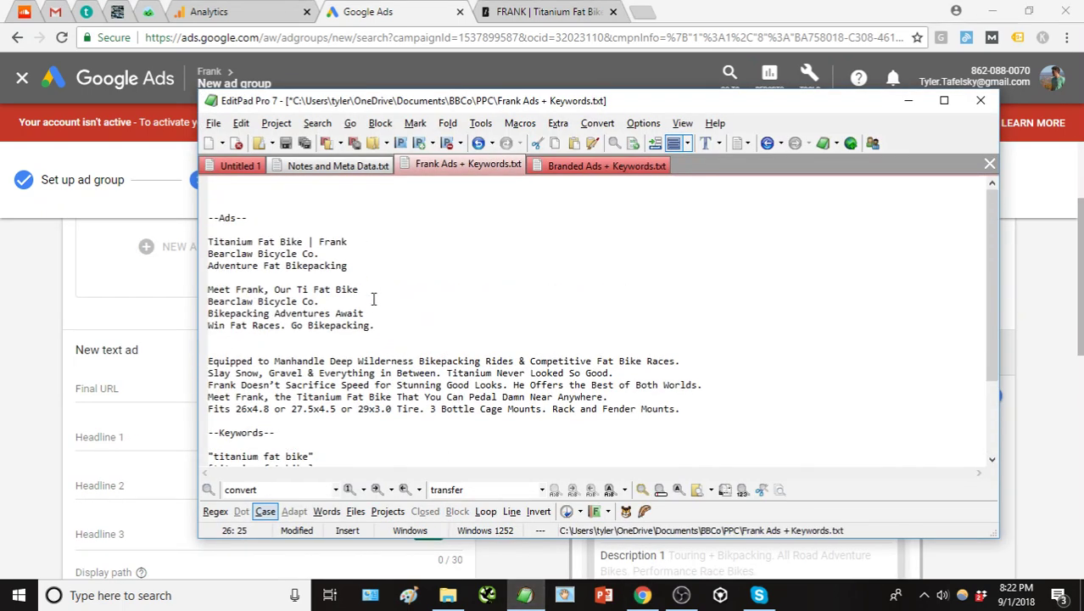
pyautogui.click(355, 241)
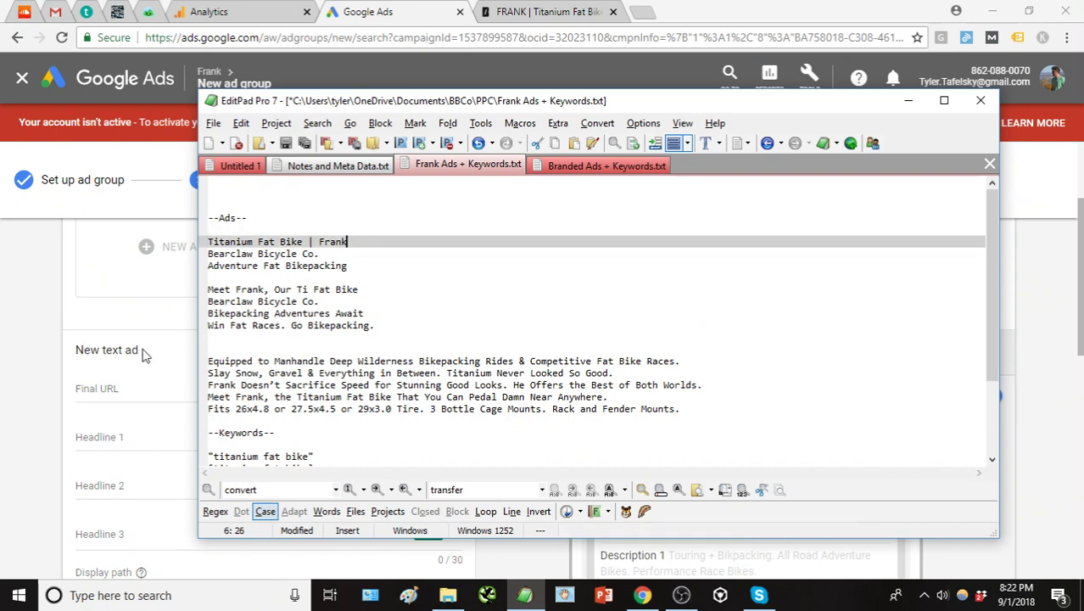
pyautogui.click(128, 434)
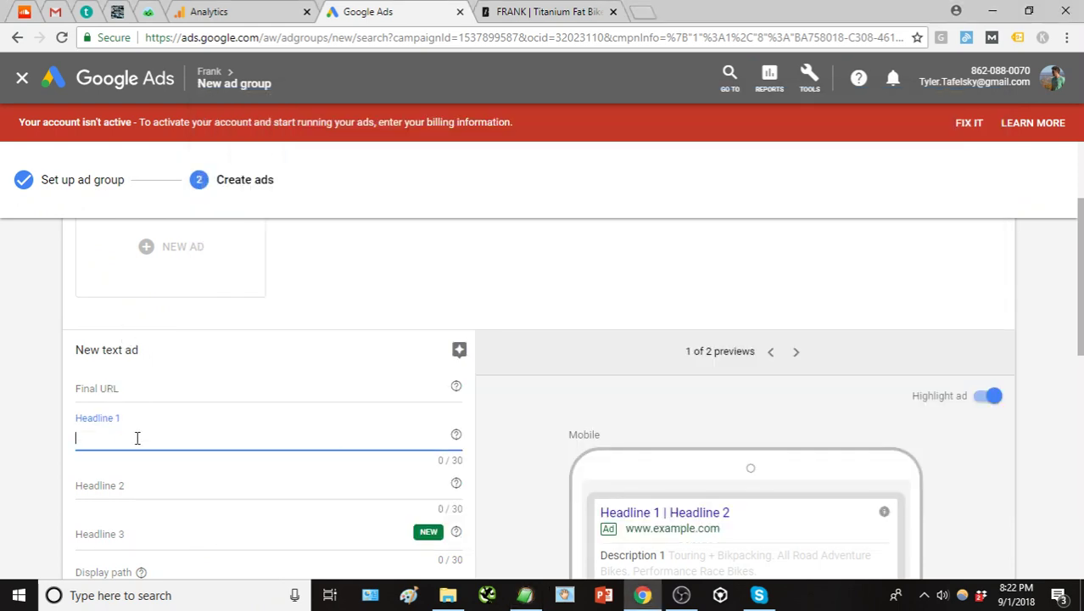
pyautogui.write('Titanium Fat Bike | Frank')
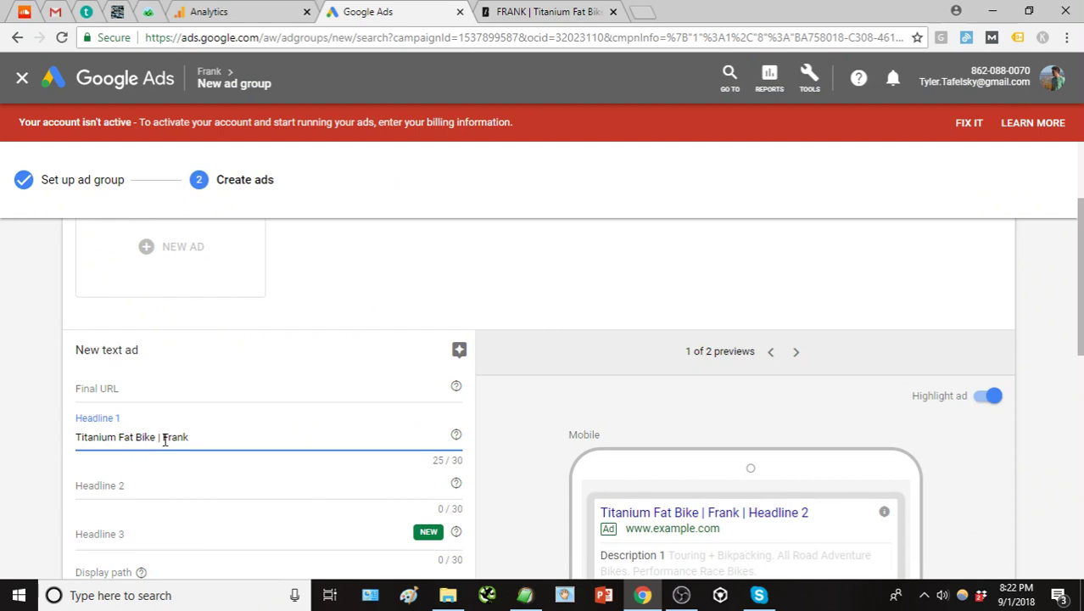
pyautogui.scroll(-1, 189, 433)
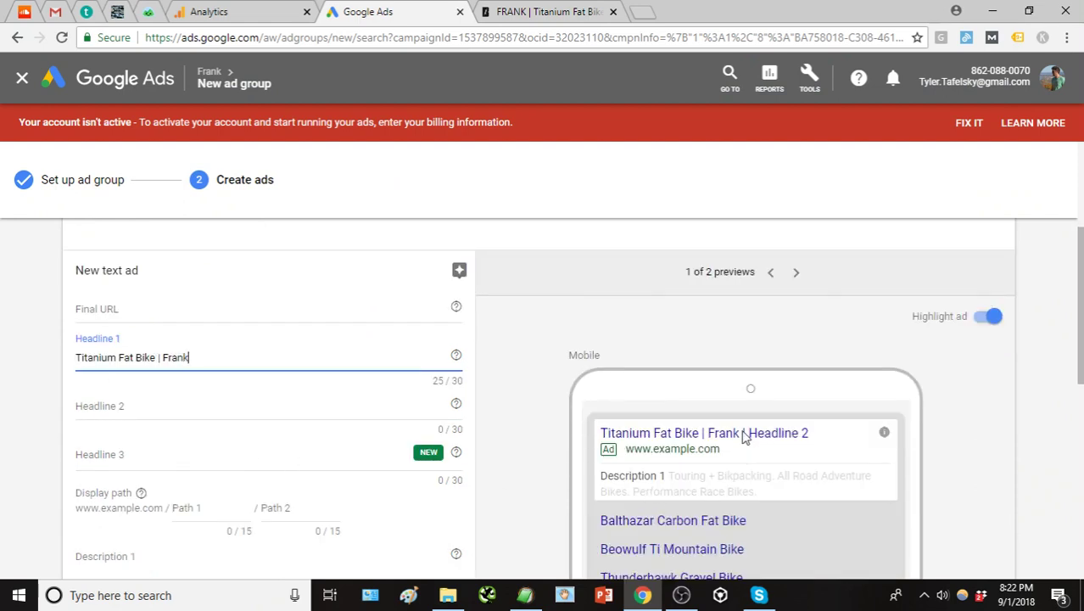
pyautogui.click(558, 6)
pyautogui.tripleClick(530, 34)
pyautogui.hotkey('ctrl', 'c')
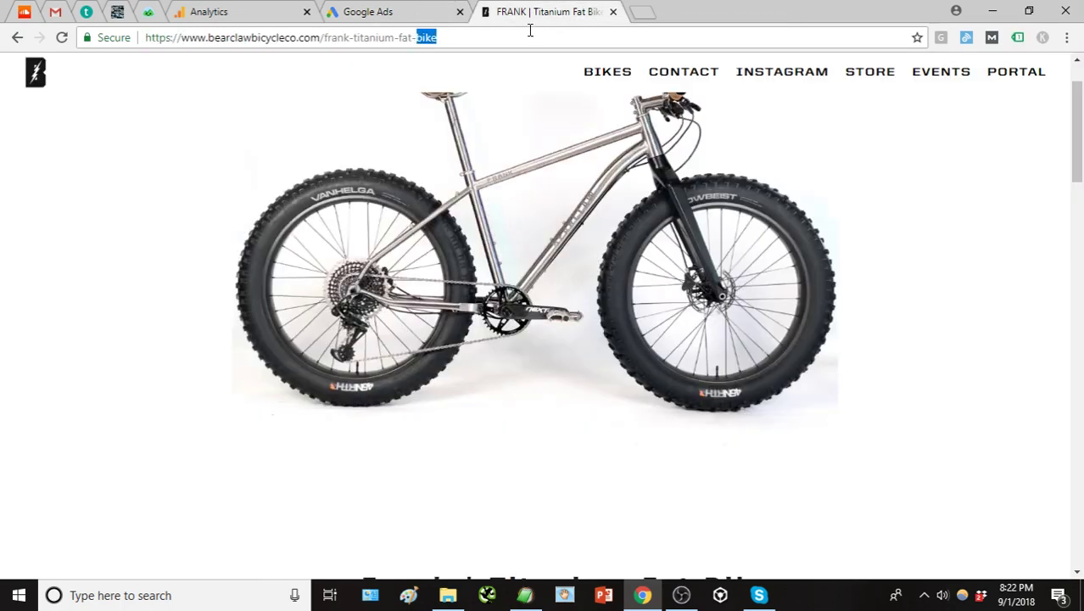
pyautogui.click(396, 15)
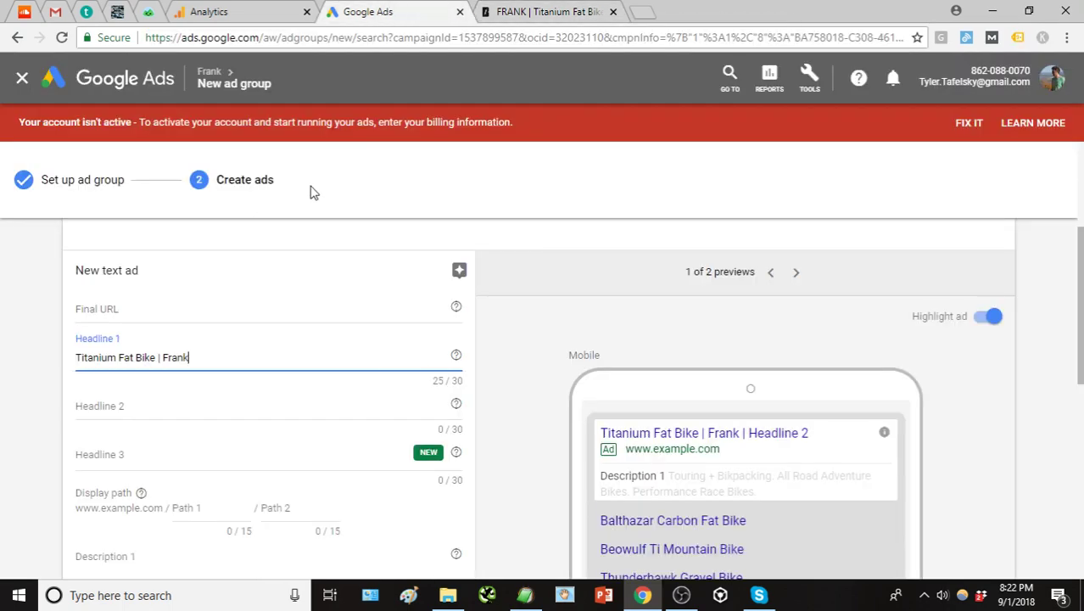
pyautogui.scroll(1, 149, 301)
pyautogui.click(140, 384)
pyautogui.hotkey('ctrl', 'v')
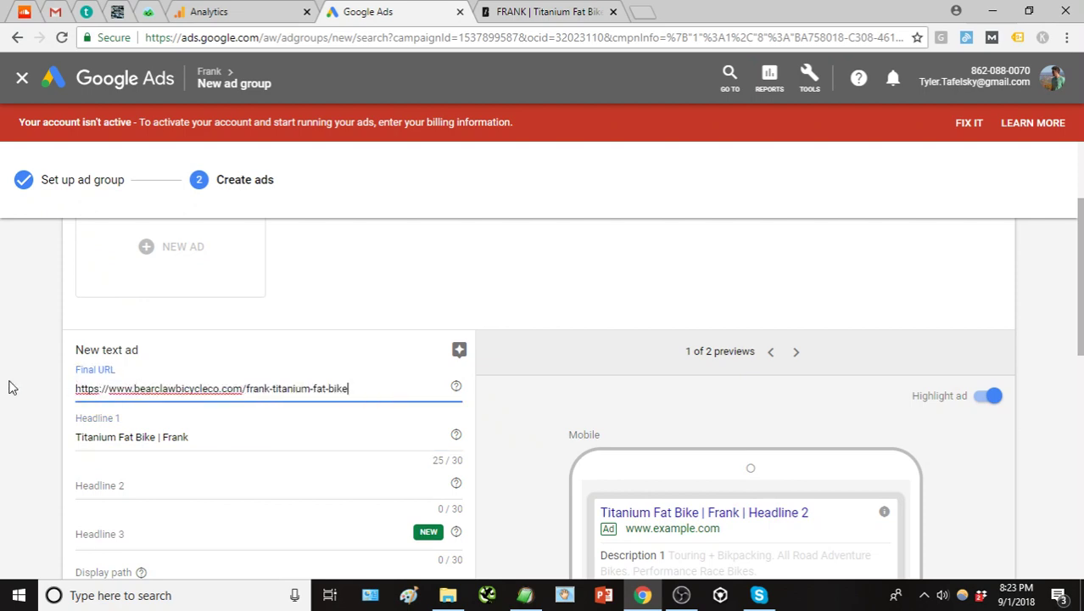
# Fill the ad's Headline 2 with Bearclaw Bicycle Co. from the ad copy in Frank Ads + Keywords.txt
pyautogui.scroll(-1, 29, 370)
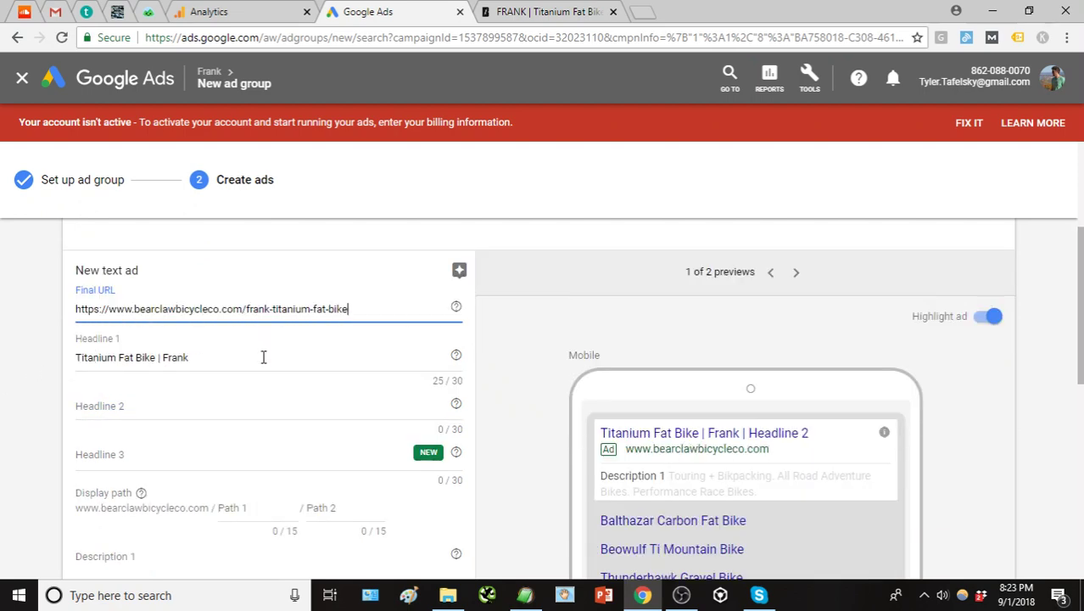
pyautogui.scroll(-1, 266, 355)
pyautogui.click(187, 327)
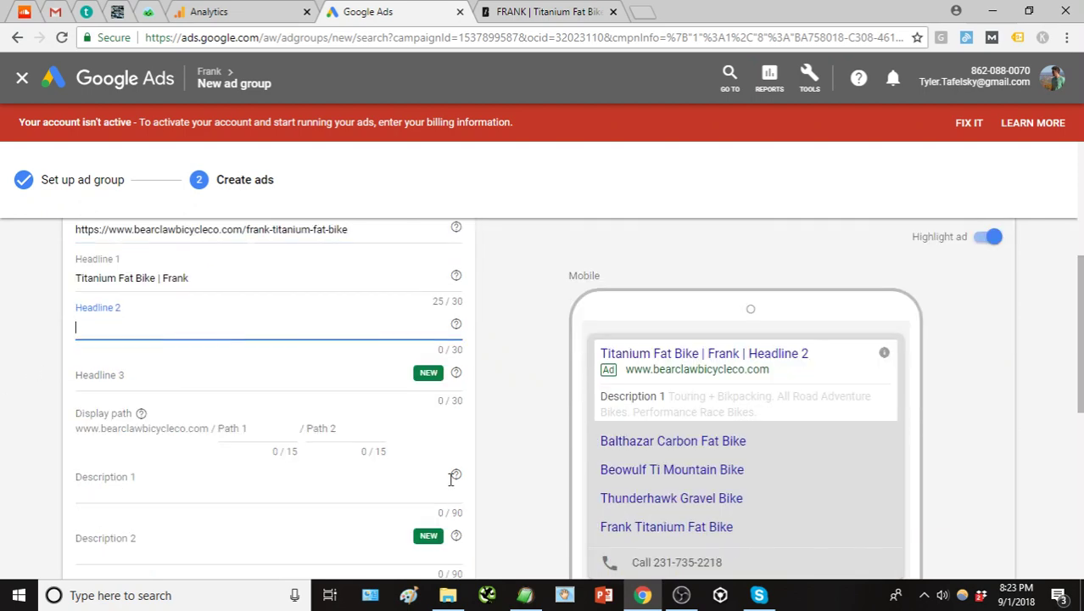
pyautogui.click(525, 595)
pyautogui.moveTo(359, 253); pyautogui.dragTo(181, 254)
pyautogui.hotkey('ctrl', 'c')
pyautogui.click(113, 326)
pyautogui.hotkey('ctrl', 'v')
pyautogui.click(48, 360)
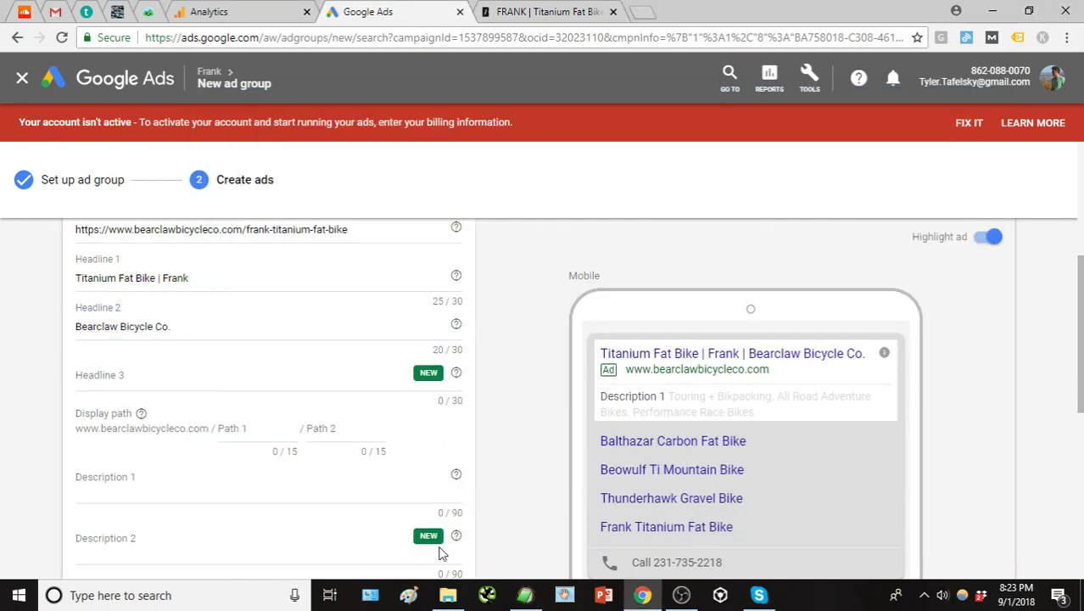
# Fill the ad's Headline 3 with Adventure Fat Bikepacking from the ad copy in Frank Ads + Keywords.txt
pyautogui.click(526, 600)
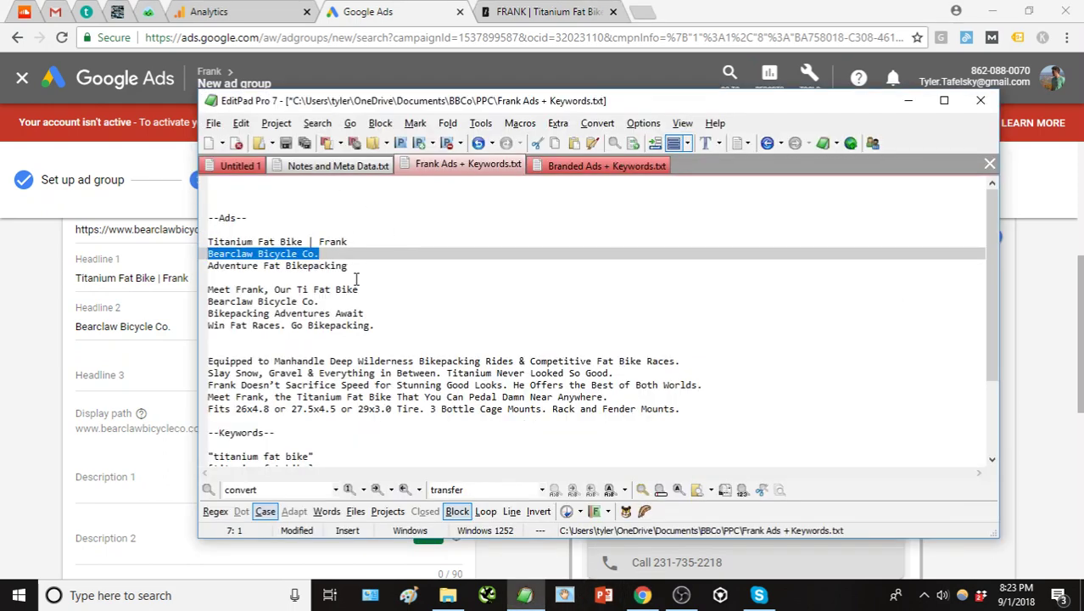
pyautogui.moveTo(355, 265); pyautogui.dragTo(196, 268)
pyautogui.hotkey('ctrl', 'c')
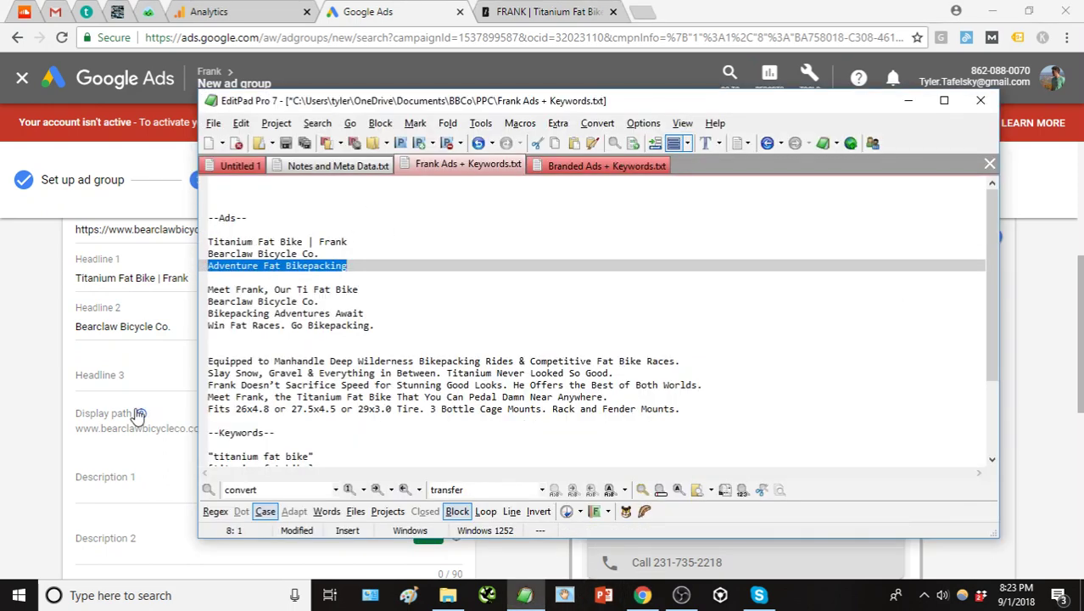
pyautogui.click(136, 382)
pyautogui.hotkey('ctrl', 'v')
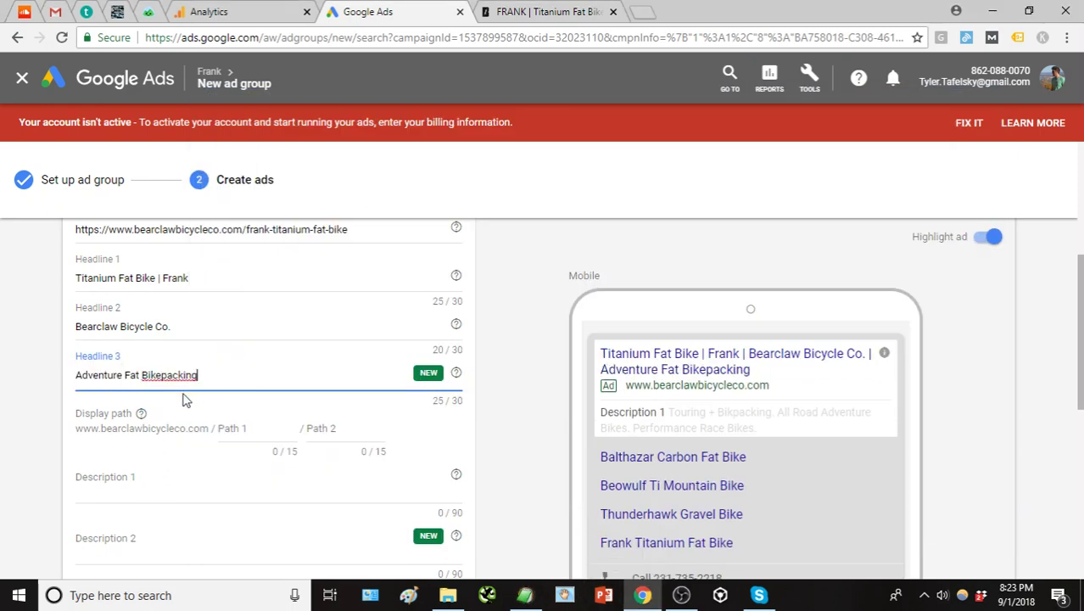
pyautogui.click(197, 458)
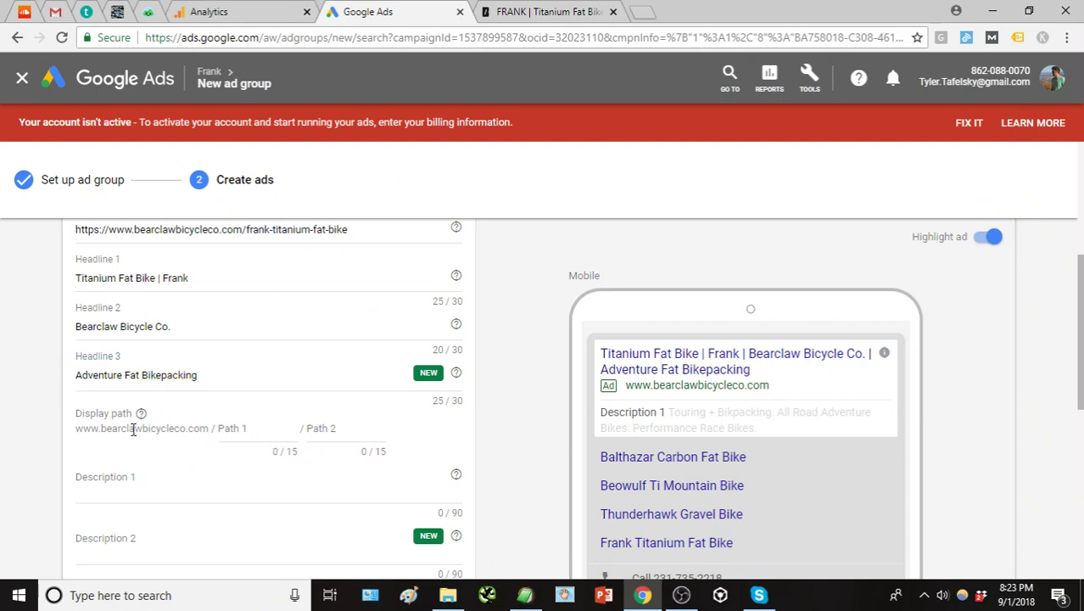
# Set the first part of the ad's display path to frank and check it against the URL and headlines
pyautogui.click(259, 428)
pyautogui.write('frank')
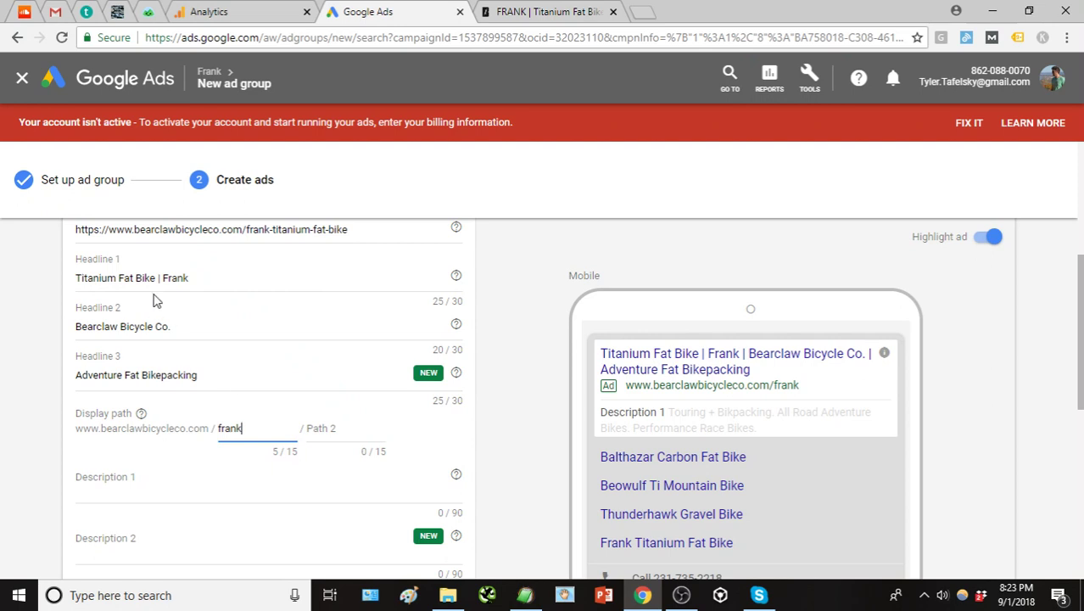
pyautogui.scroll(1, 179, 365)
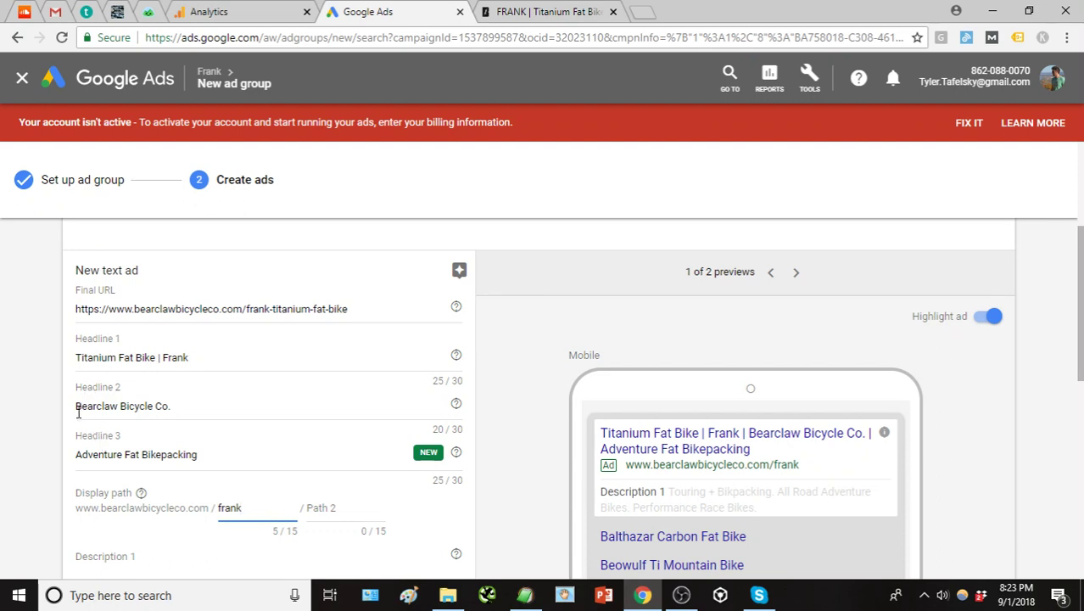
pyautogui.scroll(-1, 90, 402)
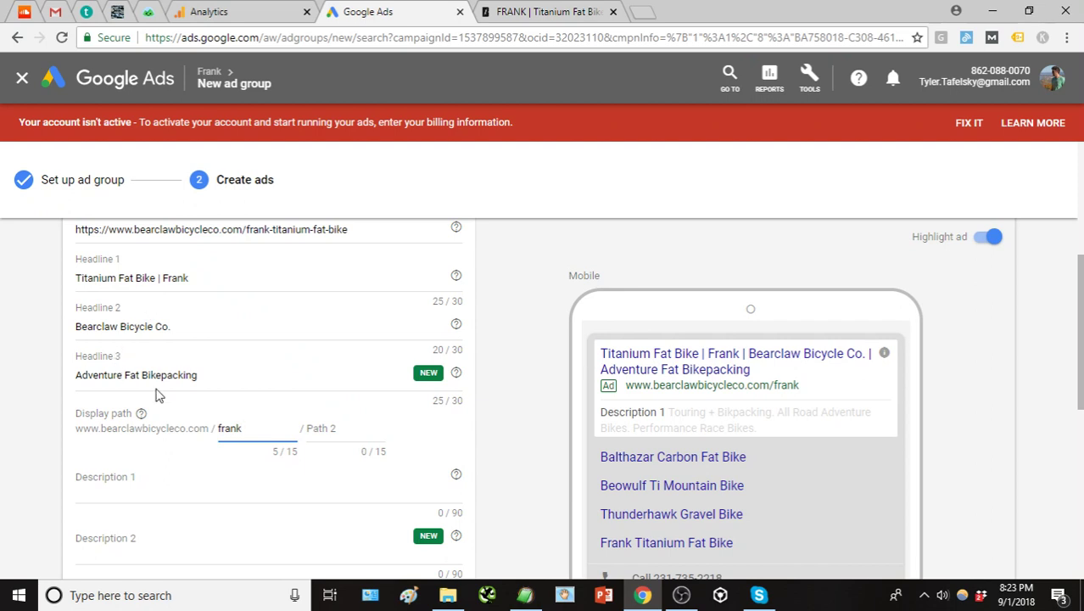
# Fill Description 1 with Equipped to Manhandle Deep Wilderness Bikepacking Rides & Competitive Fat Bike Races. from the text file, without a trailing line break
pyautogui.click(526, 595)
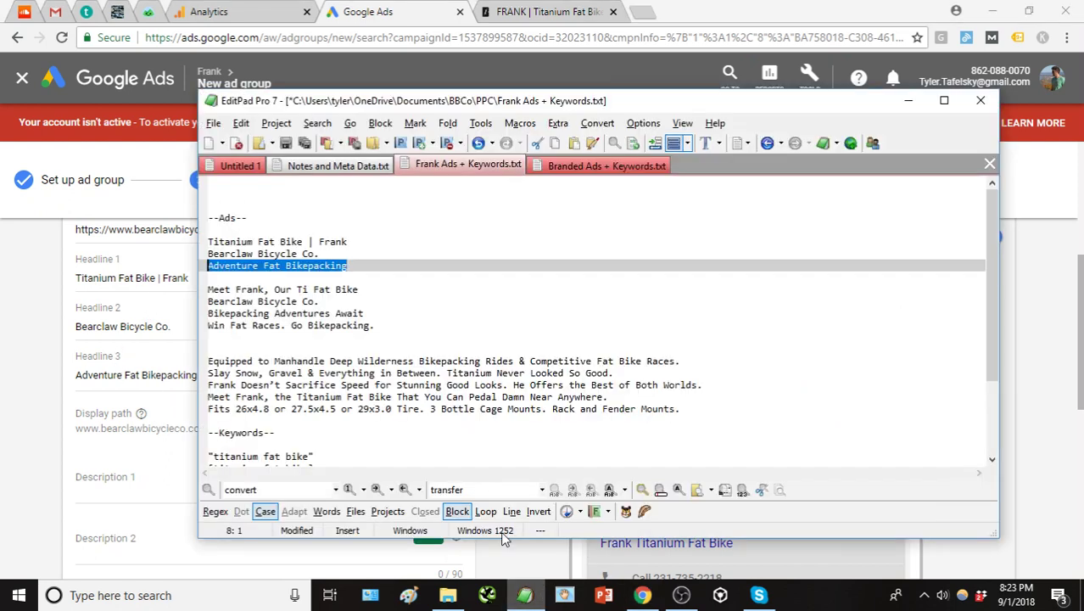
pyautogui.click(725, 359)
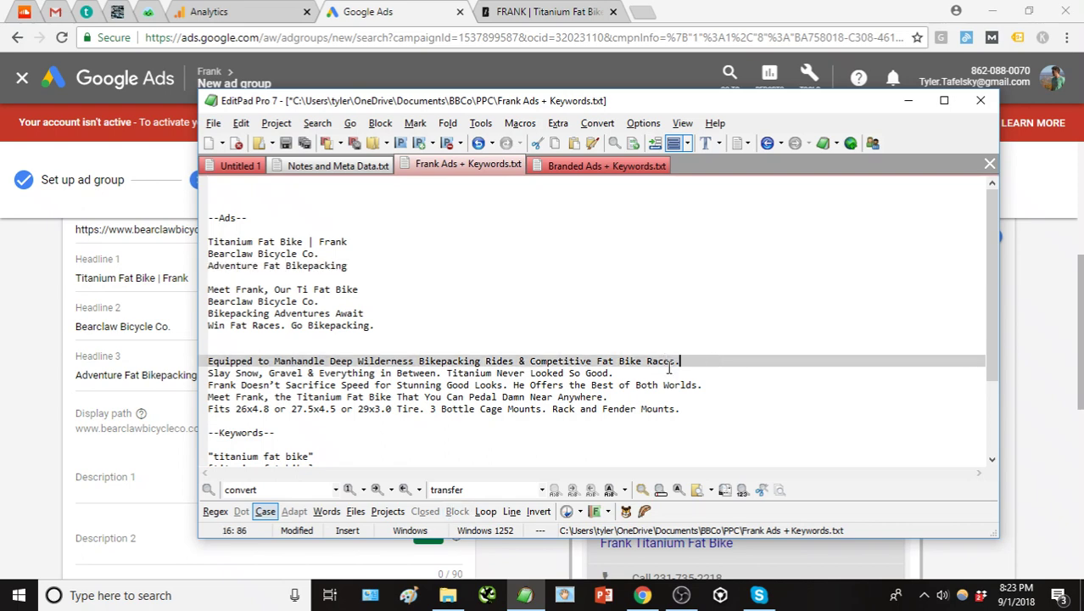
pyautogui.click(111, 486)
pyautogui.hotkey('ctrl', 'v')
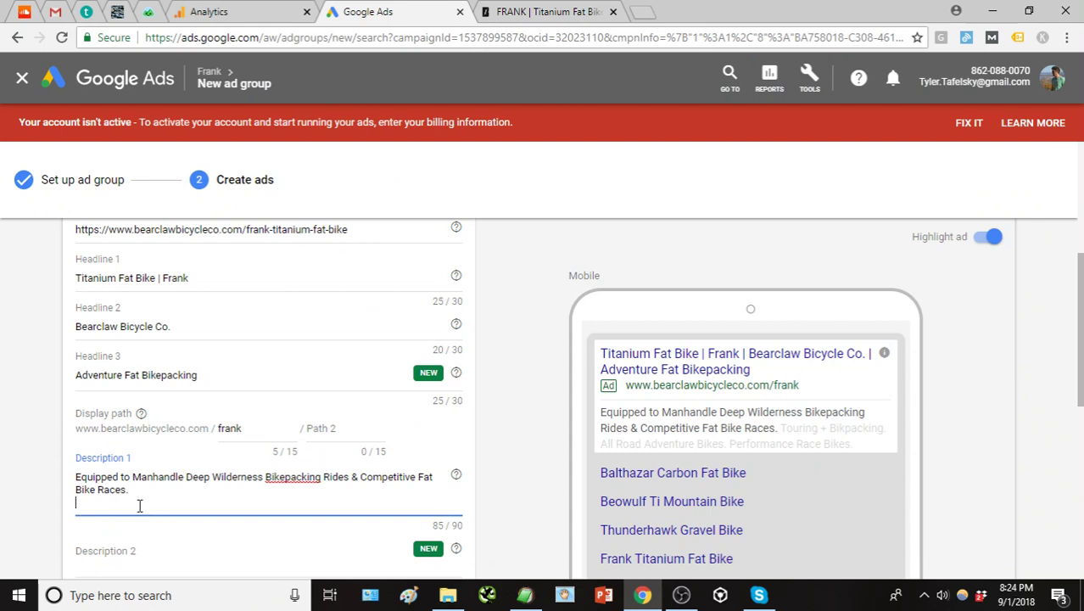
pyautogui.press('BackSpace')
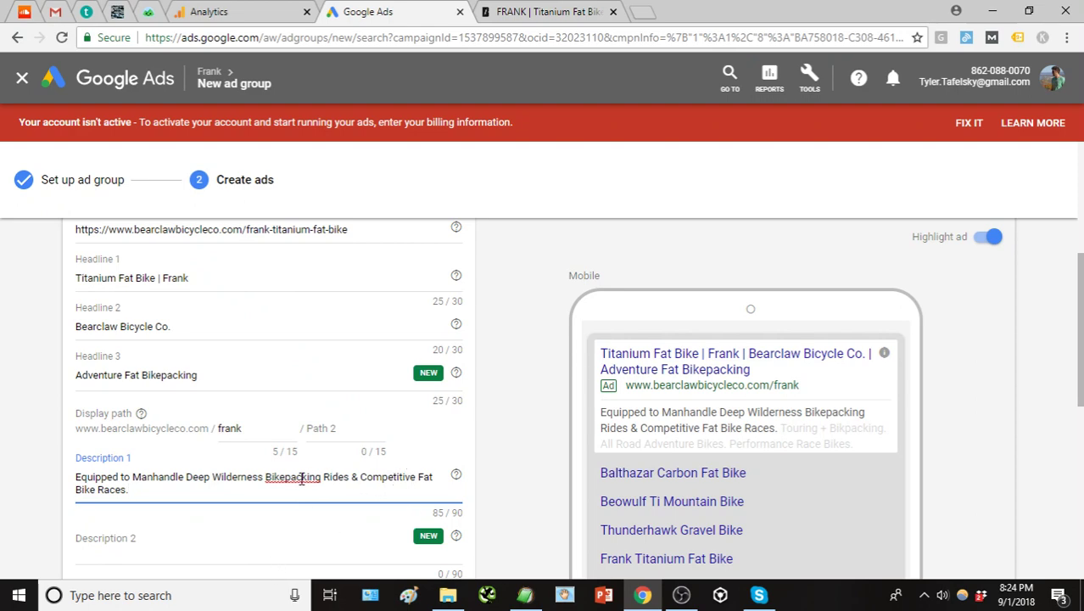
# Fill Description 2 with Fits 26x4.8 or 27.5x4.5 or 29x3.0 Tire. 3 Bottle Cage Mounts. Rack and Fender Mounts. from the text file
pyautogui.scroll(-1, 297, 482)
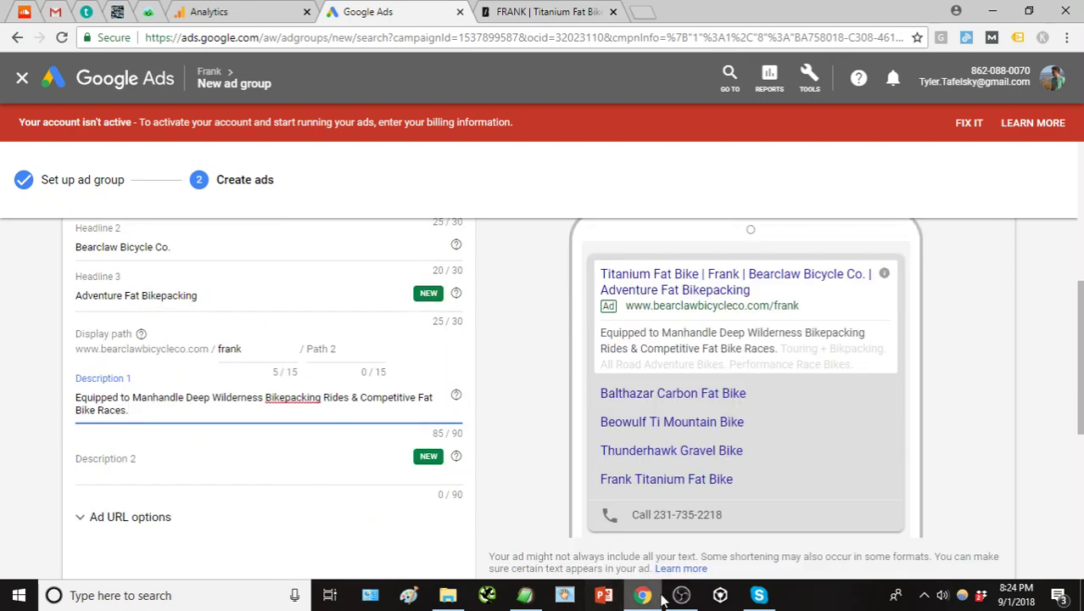
pyautogui.click(525, 596)
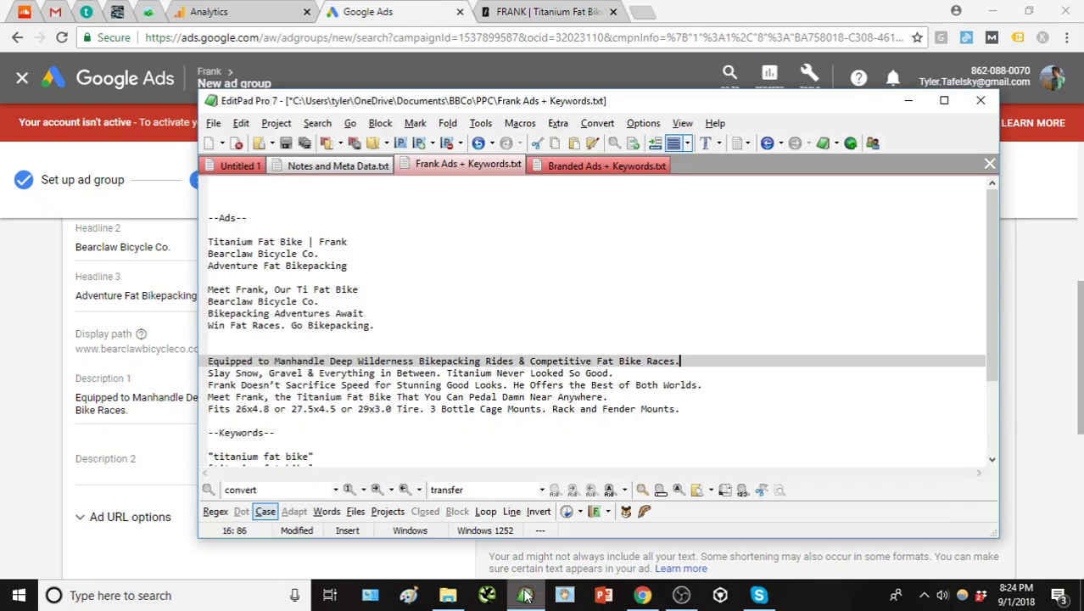
pyautogui.click(631, 374)
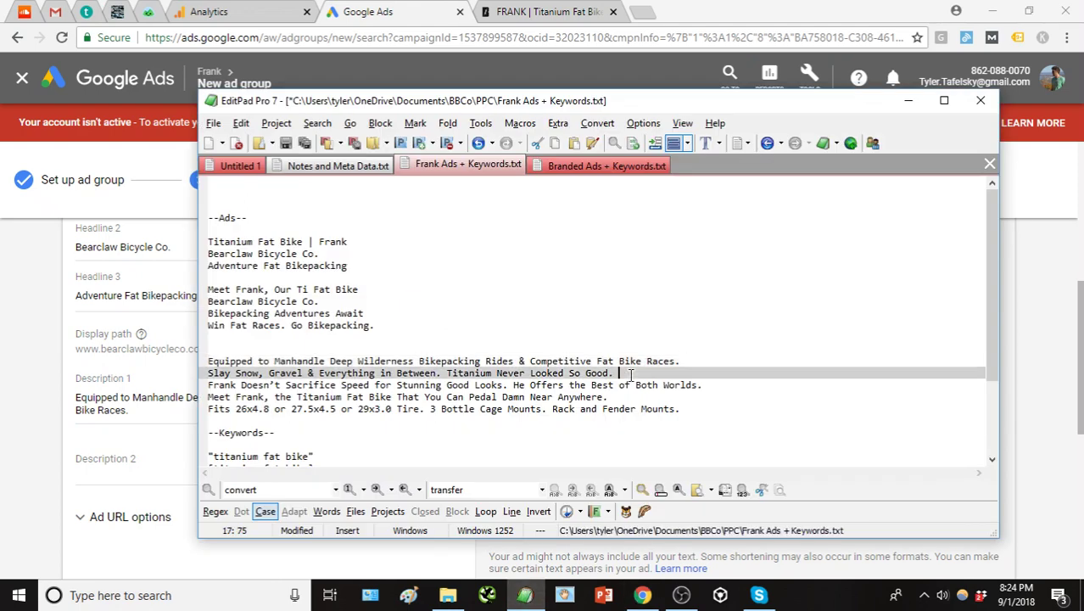
pyautogui.moveTo(632, 374); pyautogui.dragTo(342, 388)
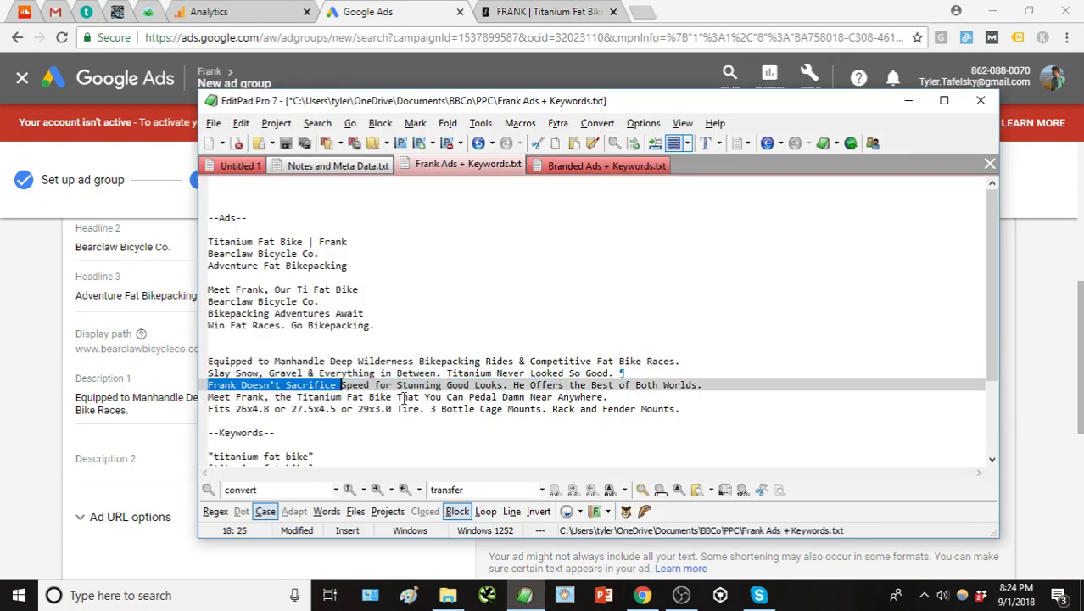
pyautogui.click(616, 417)
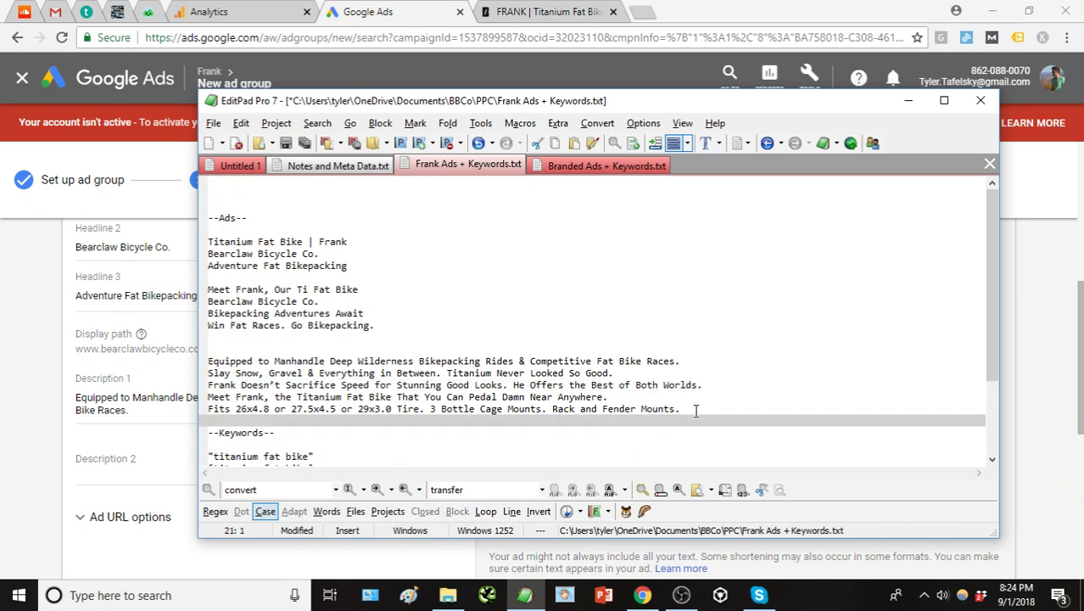
pyautogui.moveTo(696, 409); pyautogui.dragTo(203, 410)
pyautogui.hotkey('ctrl', 'c')
pyautogui.click(131, 466)
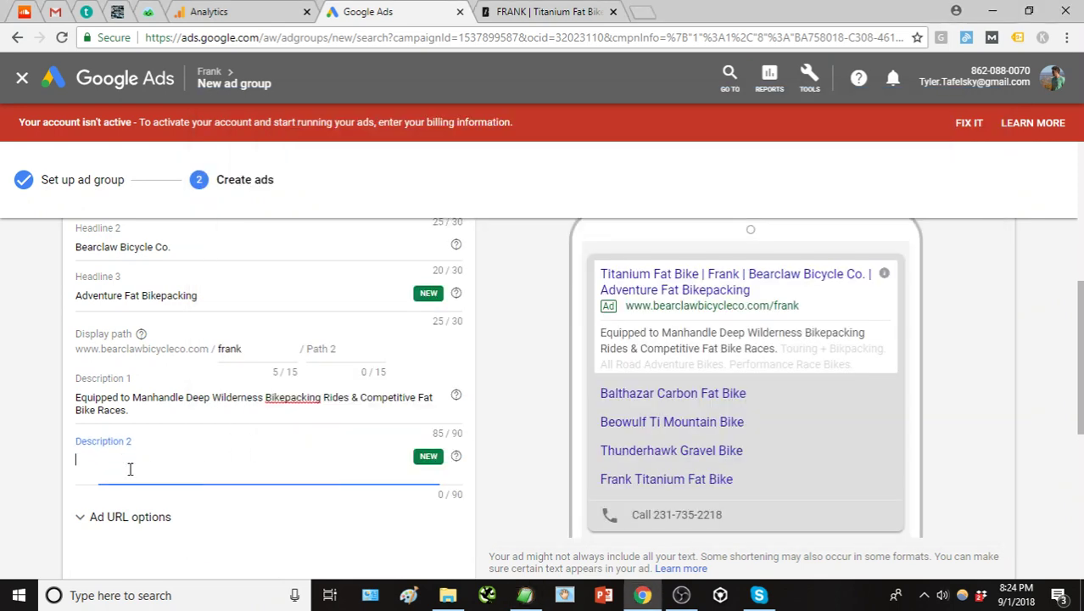
pyautogui.hotkey('ctrl', 'v')
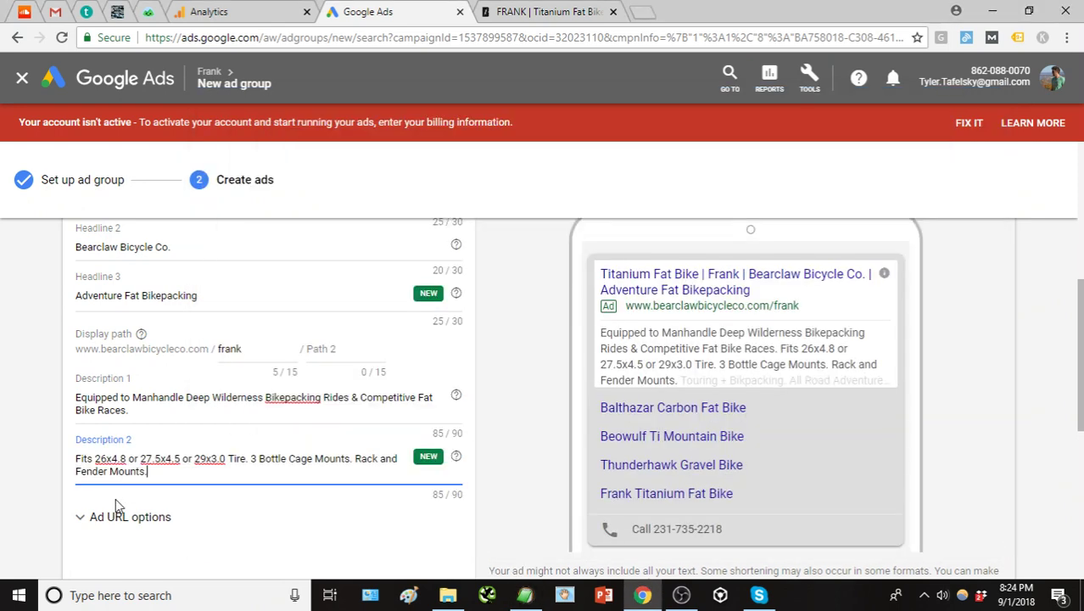
pyautogui.click(49, 465)
# Review the text ad's headlines, descriptions and mobile preview, and finish the ad
pyautogui.scroll(-1, 81, 431)
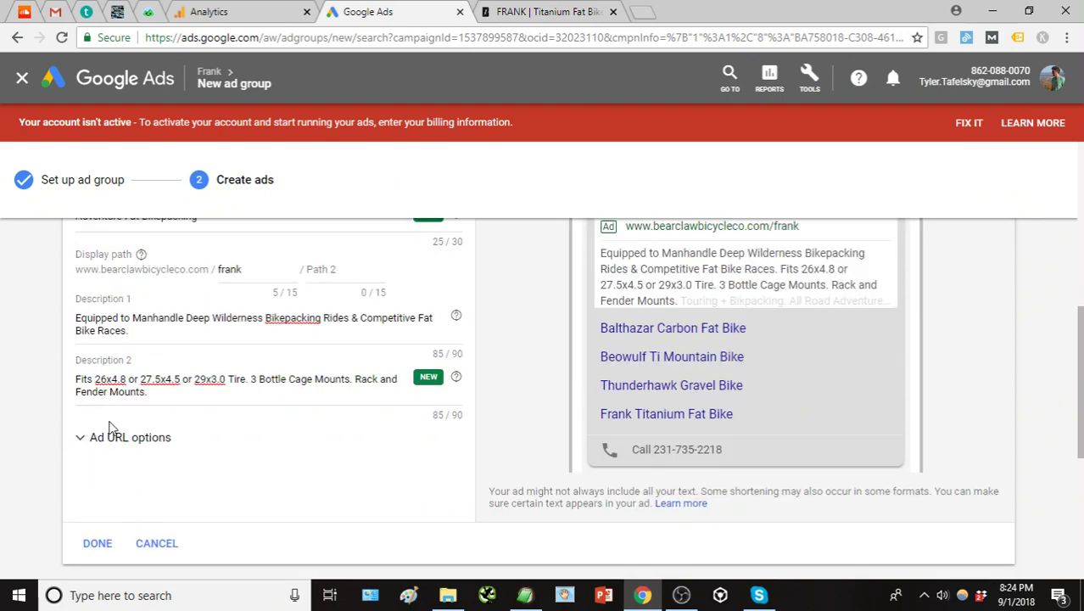
pyautogui.scroll(1, 357, 456)
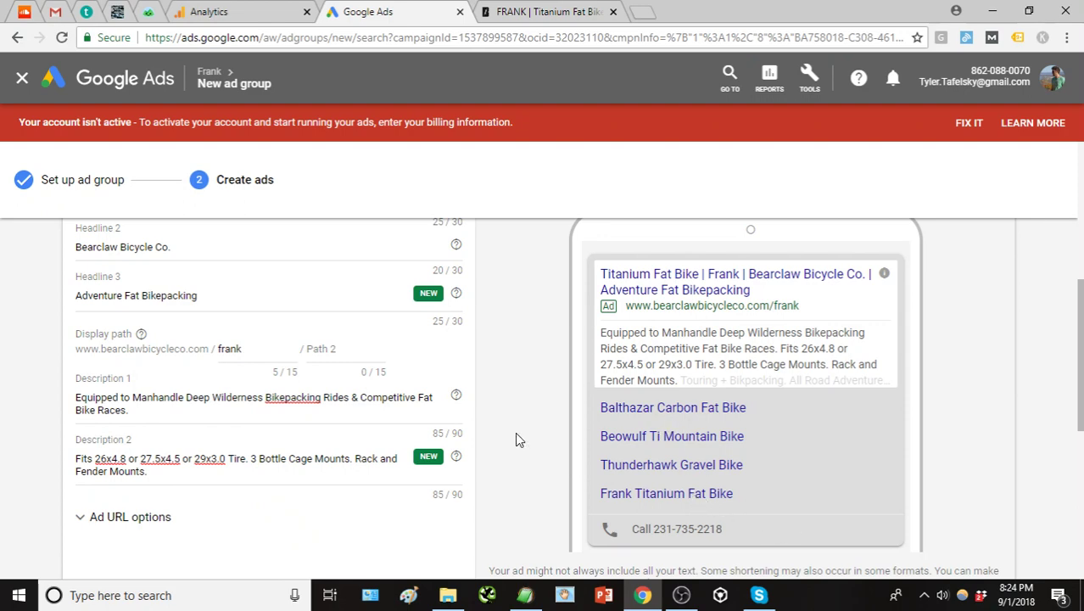
pyautogui.scroll(-1, 516, 433)
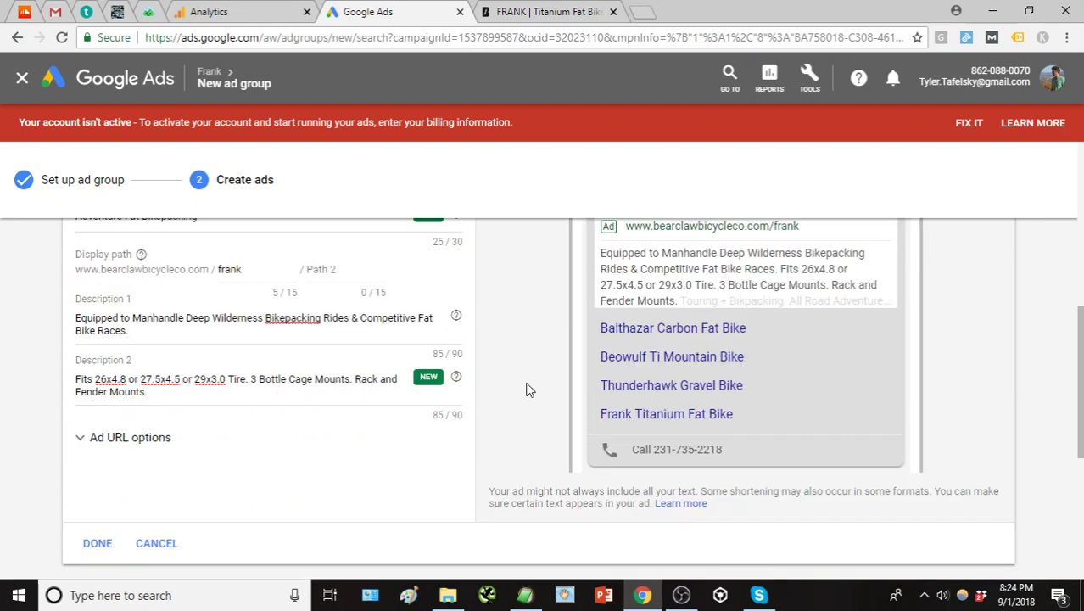
pyautogui.scroll(2, 525, 390)
pyautogui.scroll(-1, 571, 438)
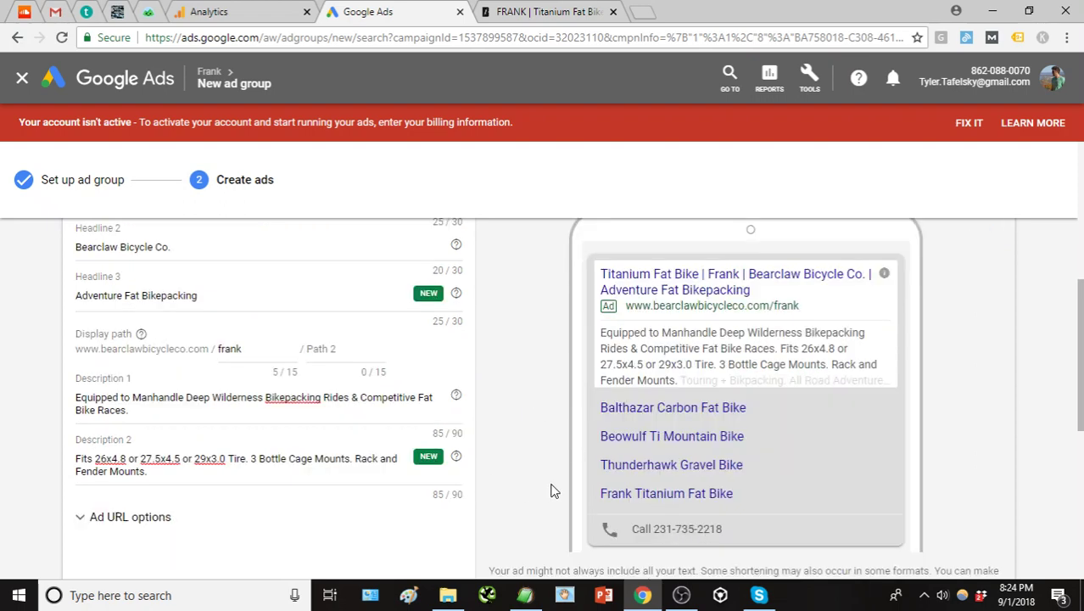
pyautogui.scroll(1, 553, 492)
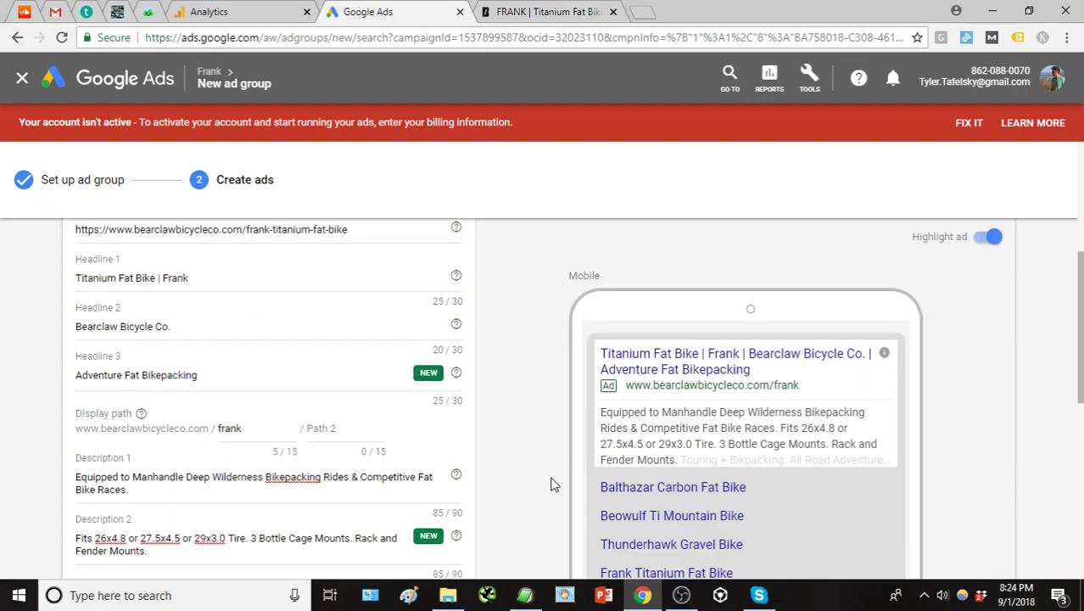
pyautogui.scroll(-2, 547, 487)
pyautogui.click(98, 544)
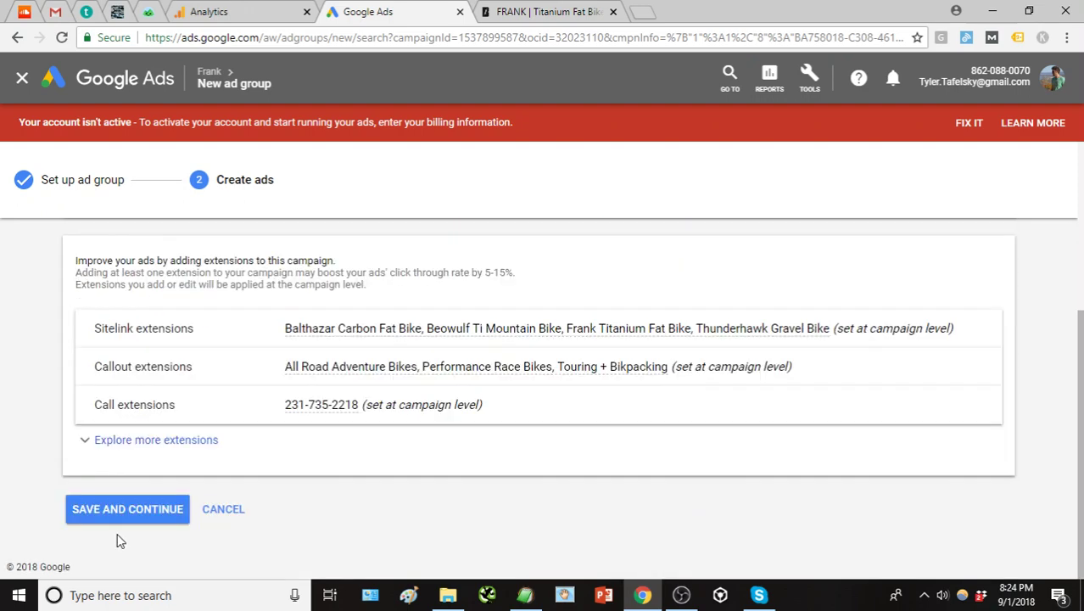
# Expand the additional extension types and examine the campaign-level sitelink, callout and call extensions alongside the ones not yet added
pyautogui.click(170, 440)
pyautogui.scroll(-1, 397, 428)
pyautogui.scroll(-1, 364, 335)
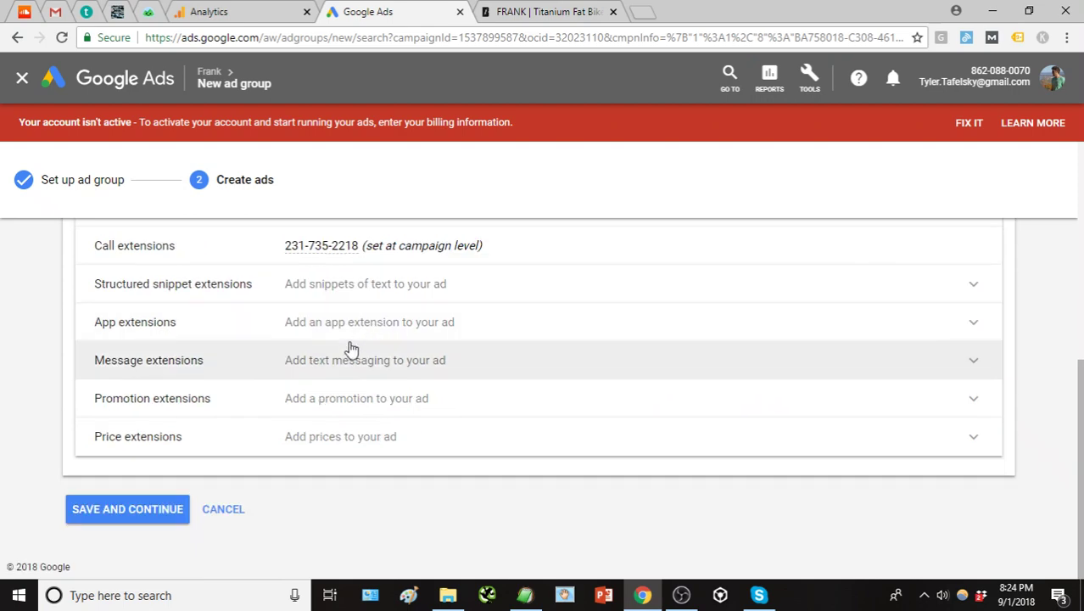
pyautogui.scroll(2, 348, 335)
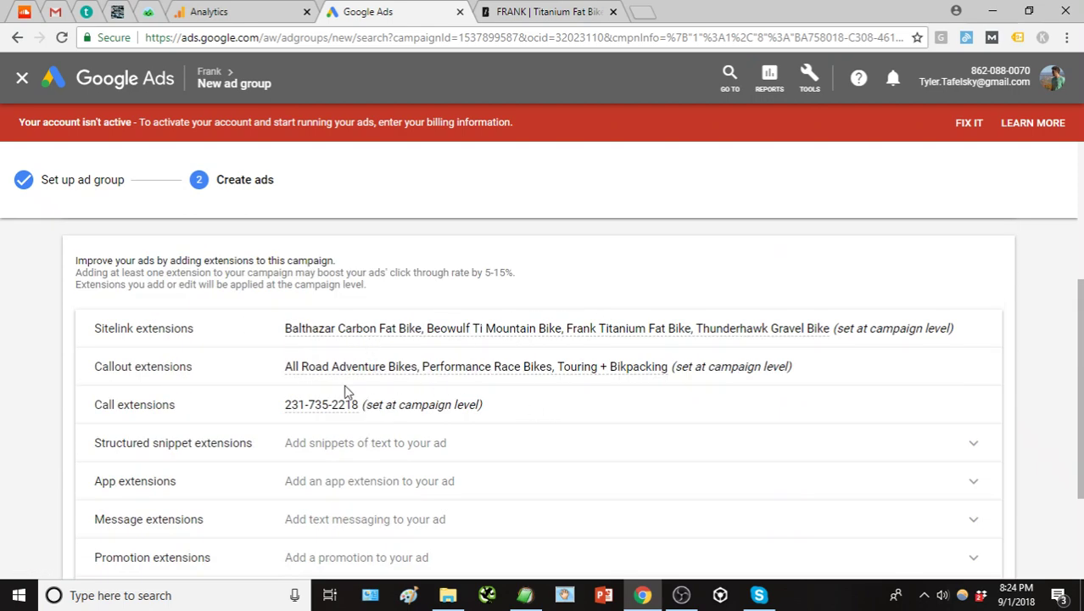
pyautogui.scroll(-1, 352, 383)
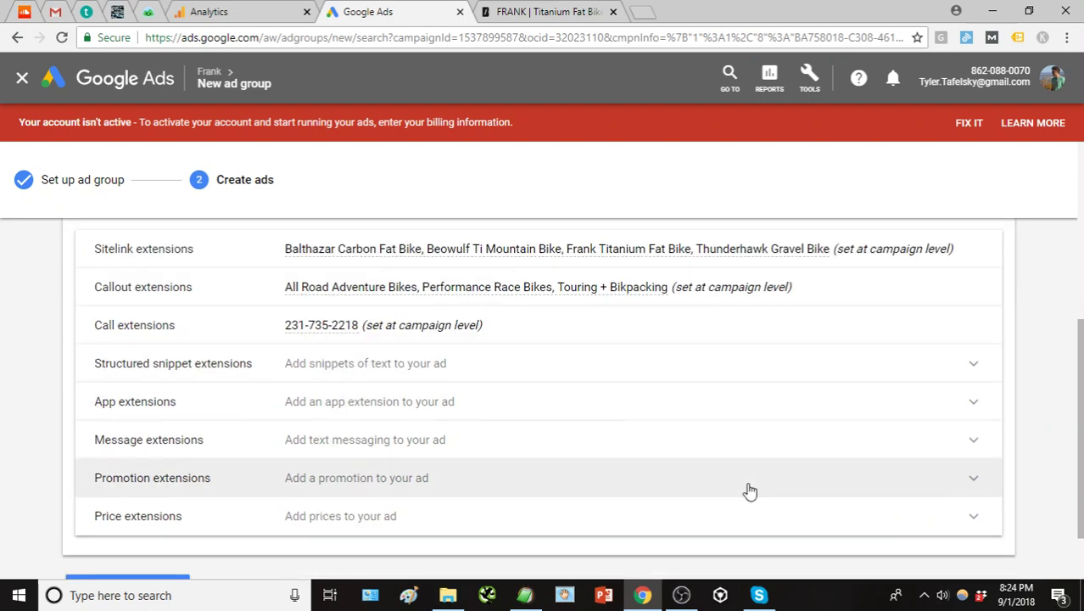
pyautogui.scroll(-1, 423, 448)
pyautogui.scroll(-1, 373, 330)
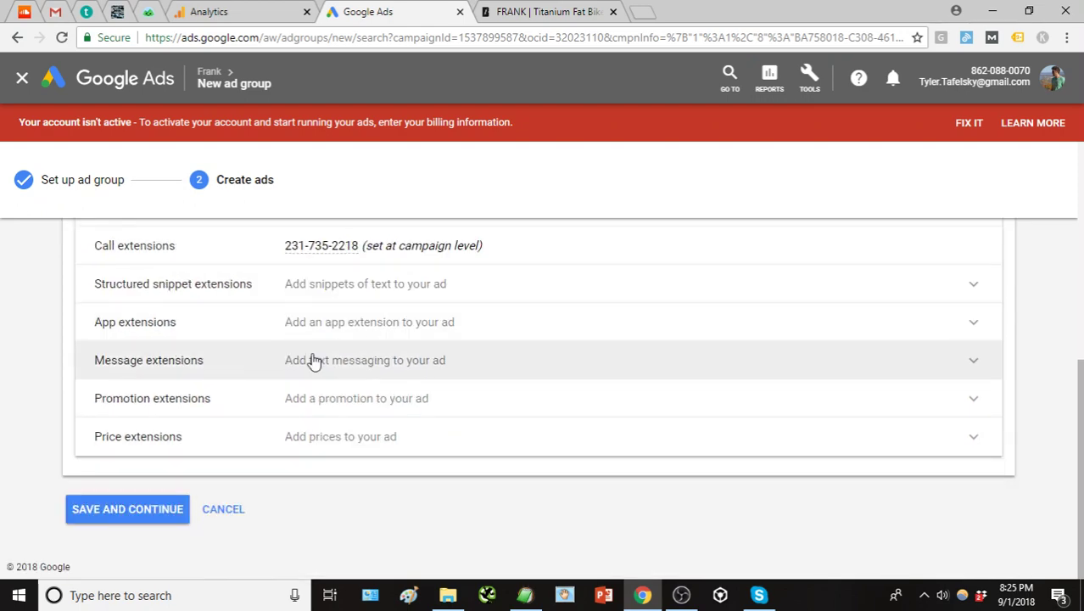
# Save the ad group's first ad and open the ads list of the Frank - Titanium Fat Bike ad group
pyautogui.click(145, 516)
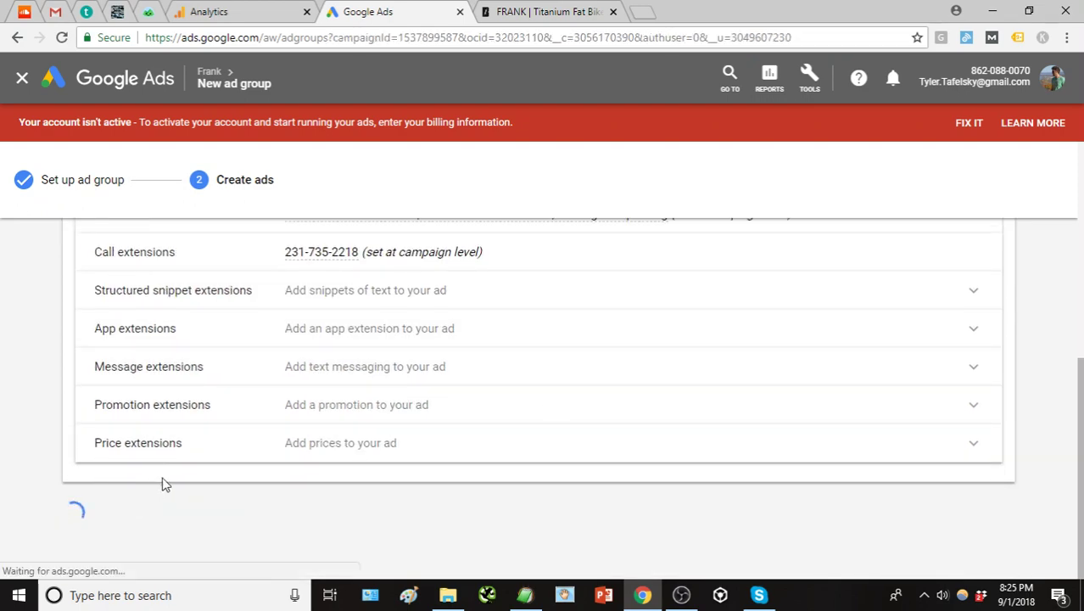
pyautogui.scroll(-1, 219, 404)
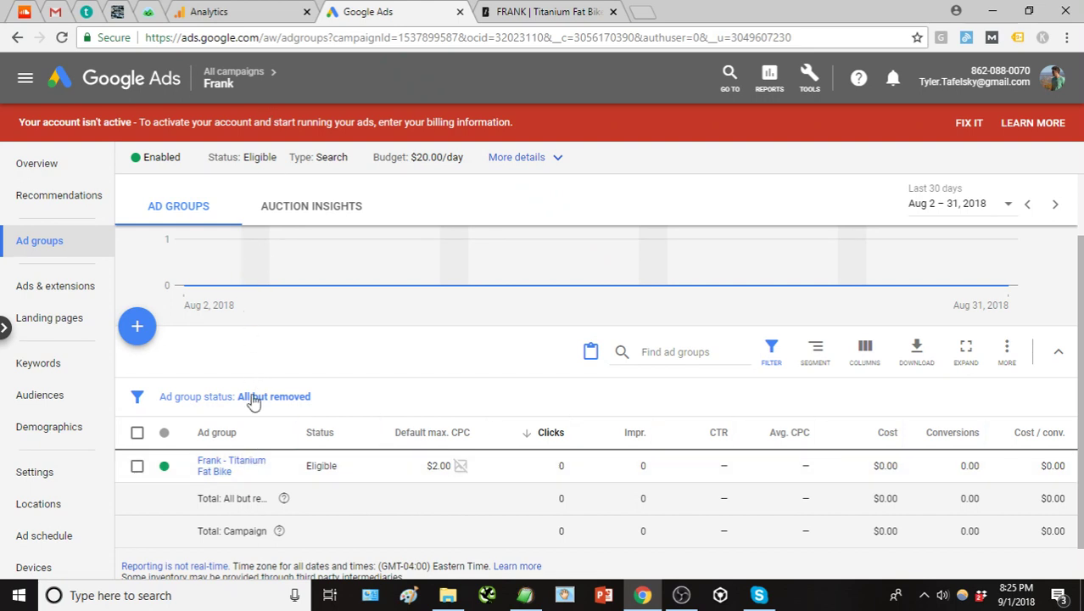
pyautogui.click(209, 467)
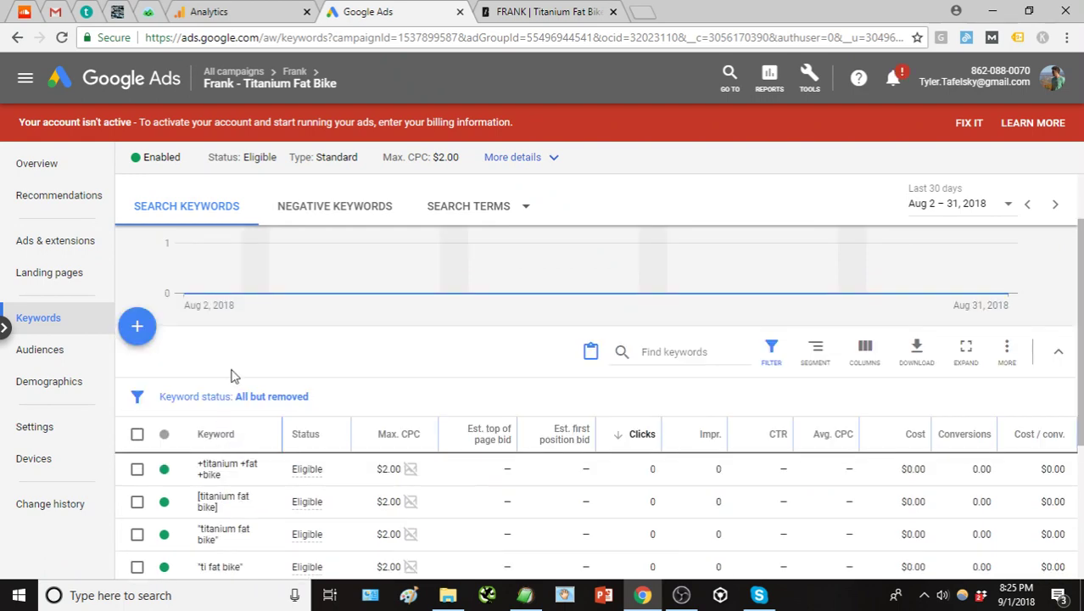
pyautogui.click(85, 245)
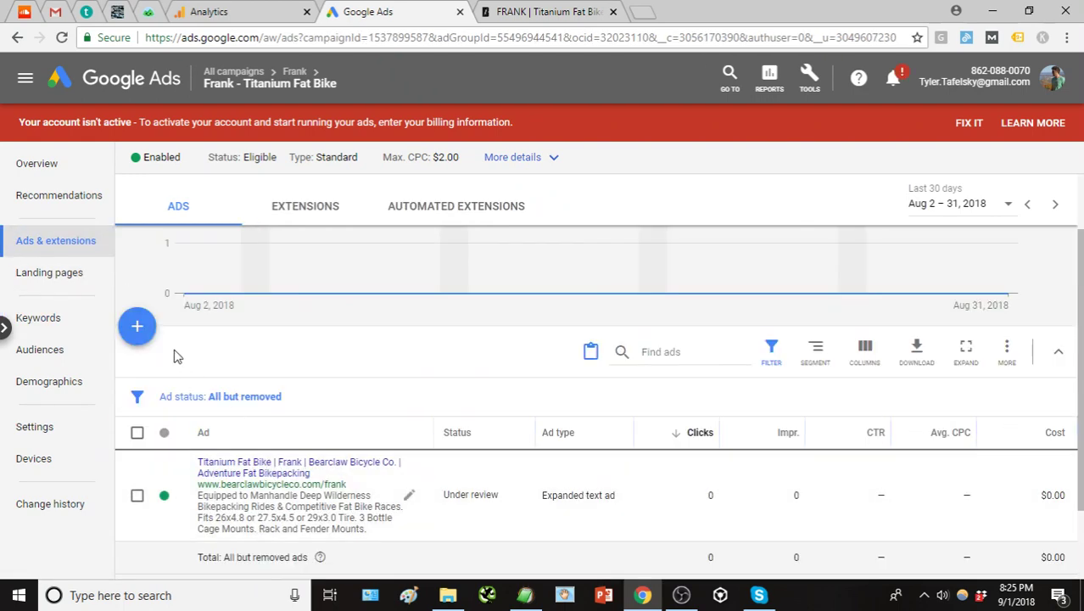
# Start a second text ad and fill Headline 1 with Meet Frank, Our Ti Fat Bike from the text file
pyautogui.click(142, 337)
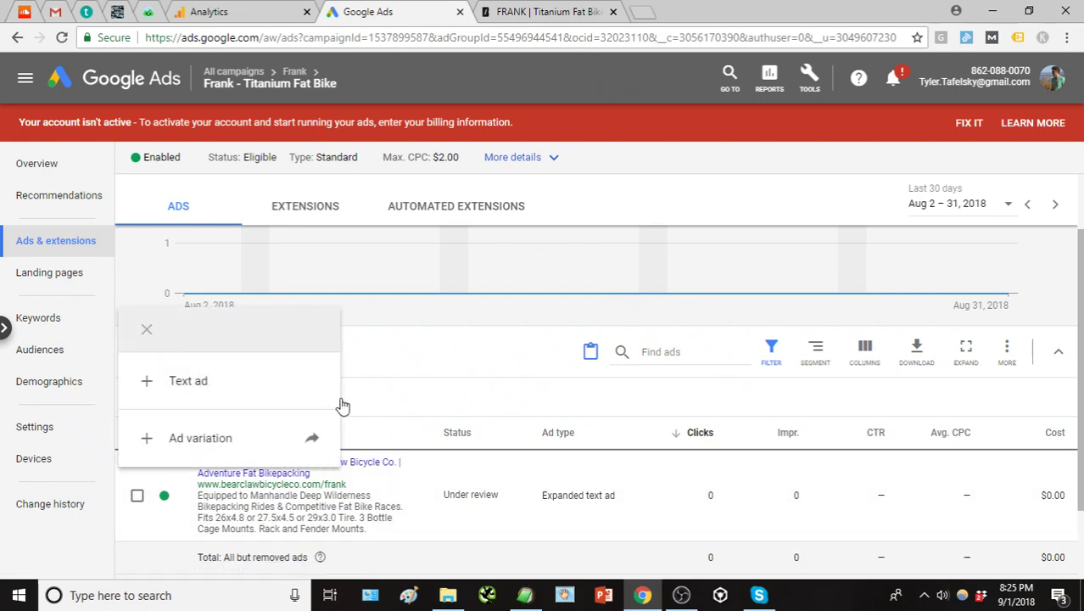
pyautogui.click(273, 399)
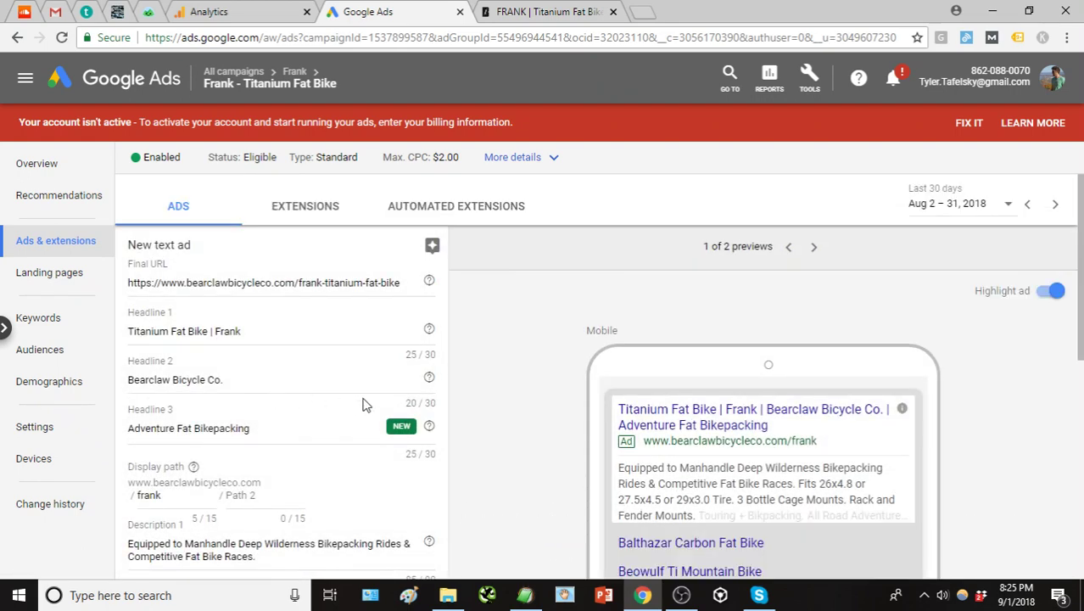
pyautogui.scroll(-1, 322, 296)
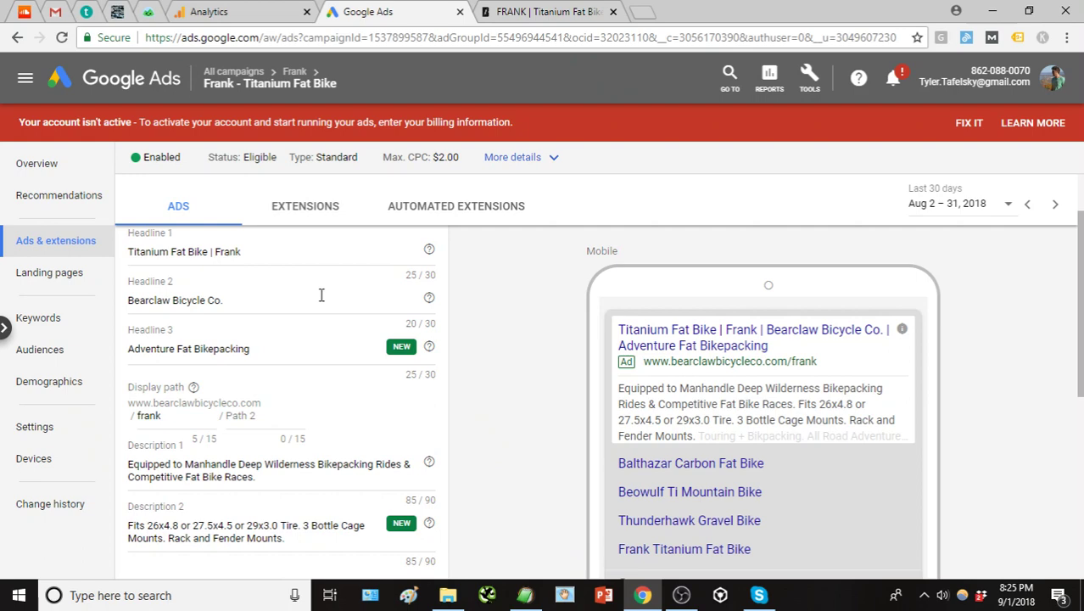
pyautogui.scroll(1, 321, 296)
pyautogui.doubleClick(328, 284)
pyautogui.click(267, 283)
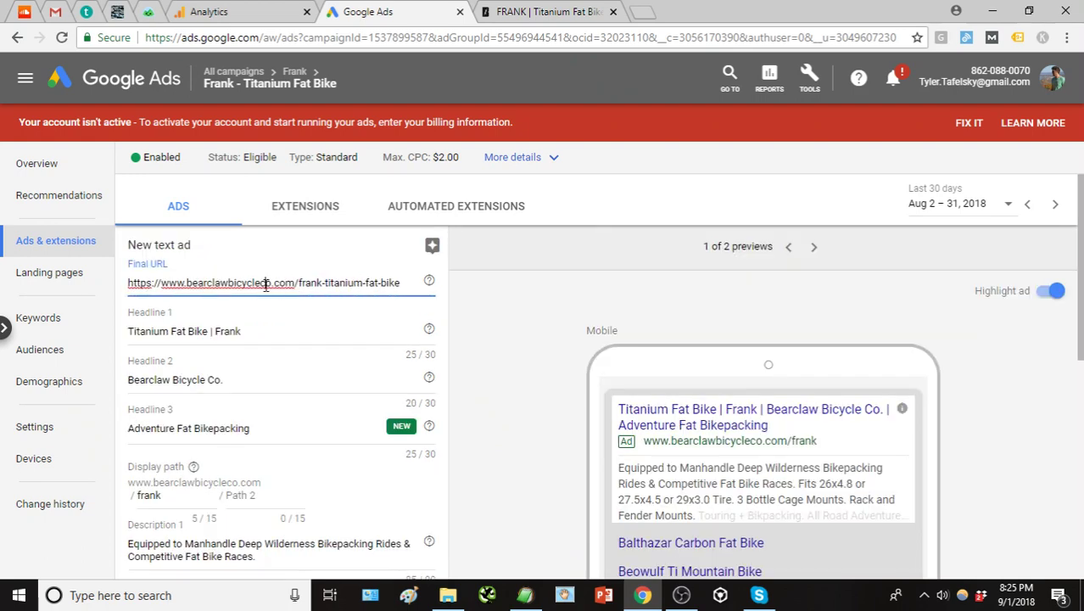
pyautogui.click(525, 595)
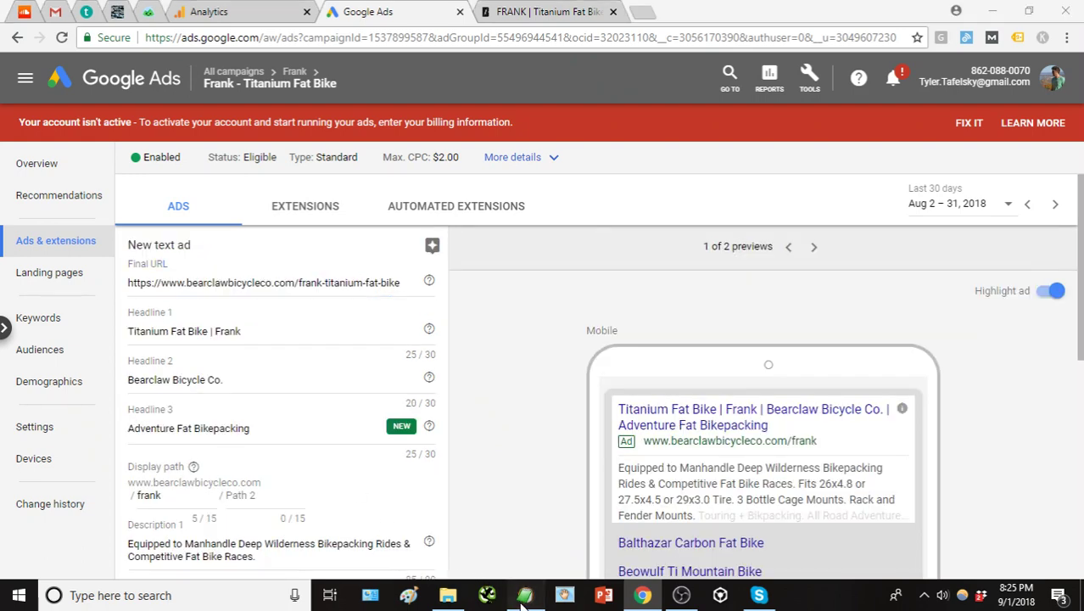
pyautogui.moveTo(372, 293); pyautogui.dragTo(191, 293)
pyautogui.hotkey('ctrl', 'c')
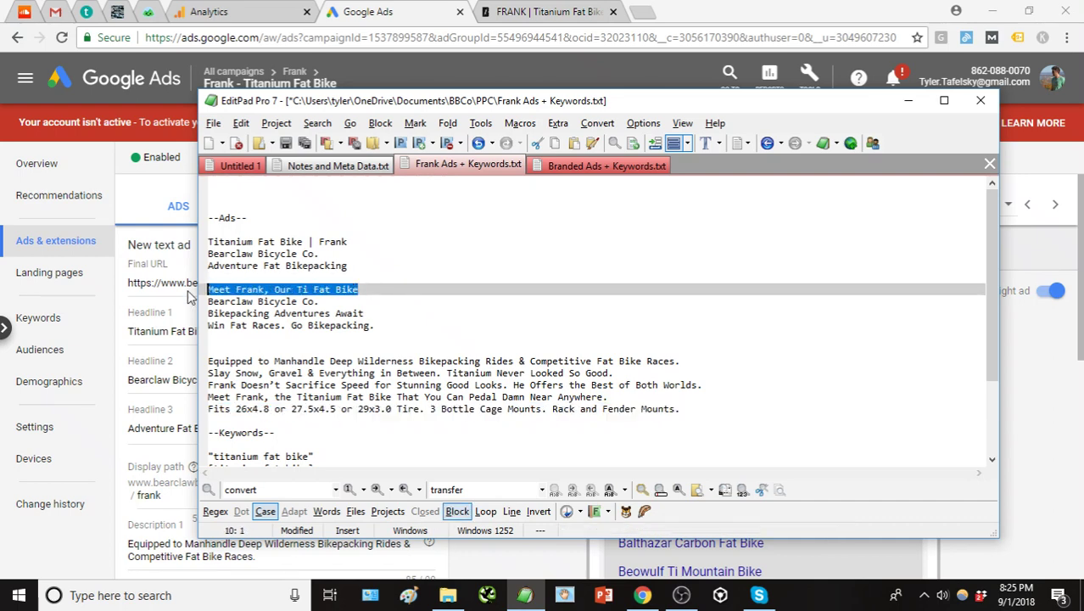
pyautogui.click(176, 330)
pyautogui.hotkey('ctrl', 'a')
pyautogui.hotkey('ctrl', 'v')
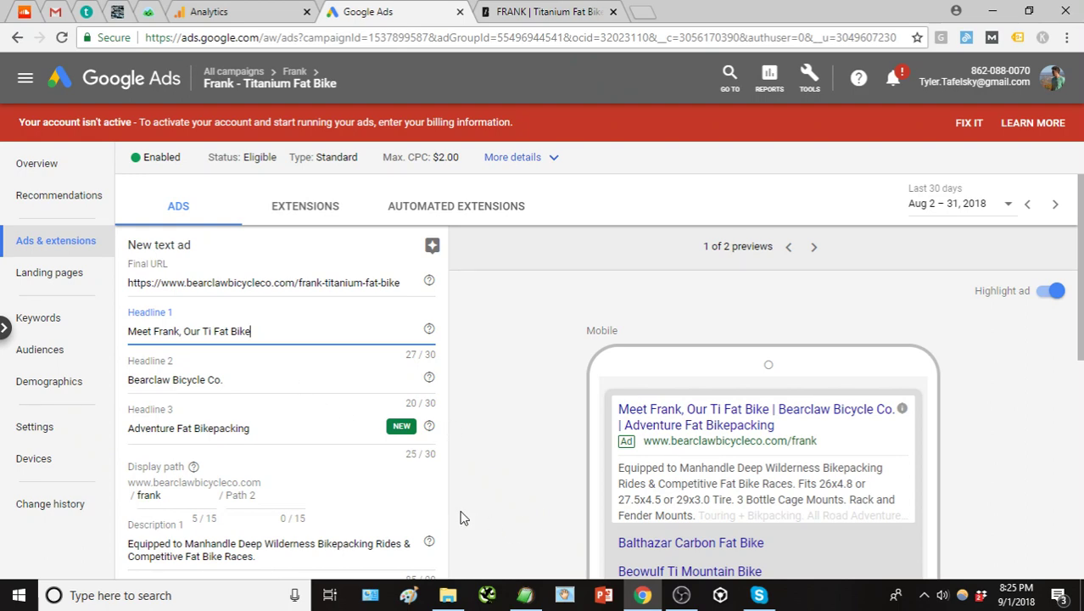
# Replace Headline 3 with Win Fat Races. Go Bikepacking. from the text file
pyautogui.click(524, 601)
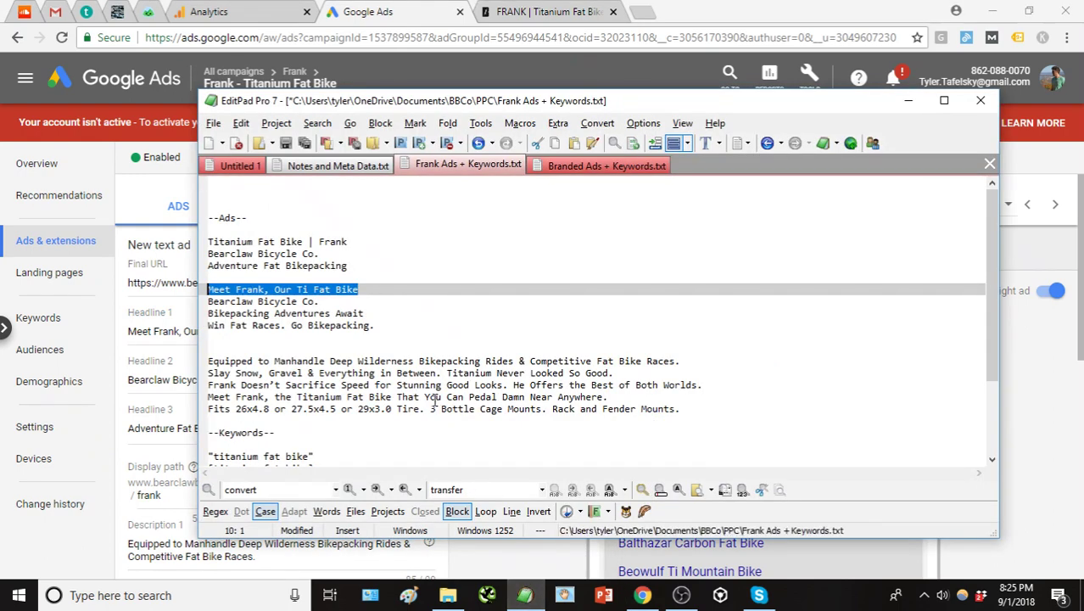
pyautogui.click(387, 327)
pyautogui.moveTo(387, 326); pyautogui.dragTo(199, 328)
pyautogui.hotkey('ctrl', 'c')
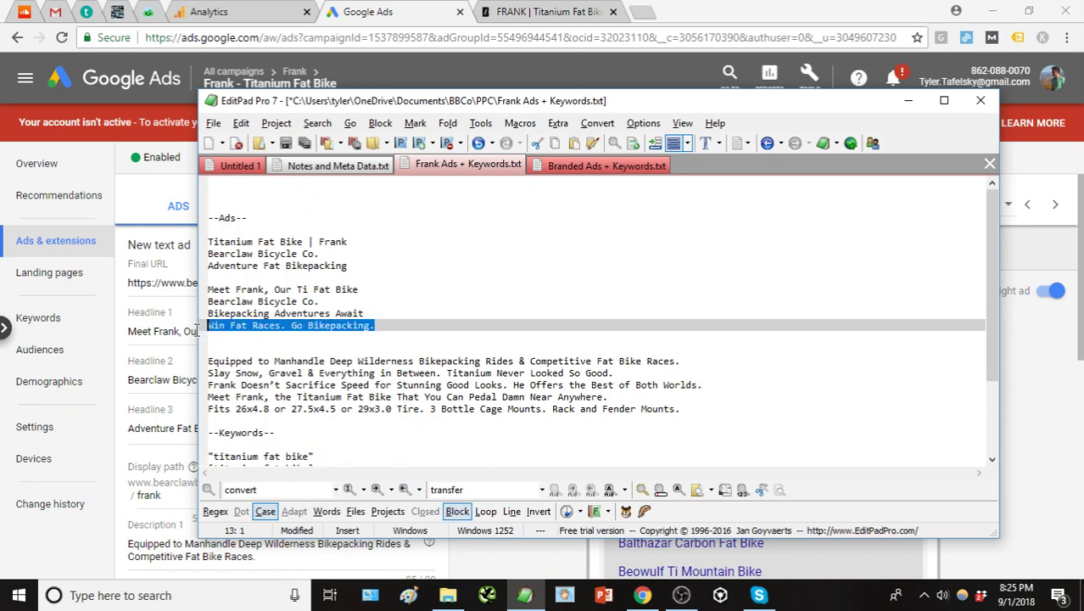
pyautogui.click(148, 427)
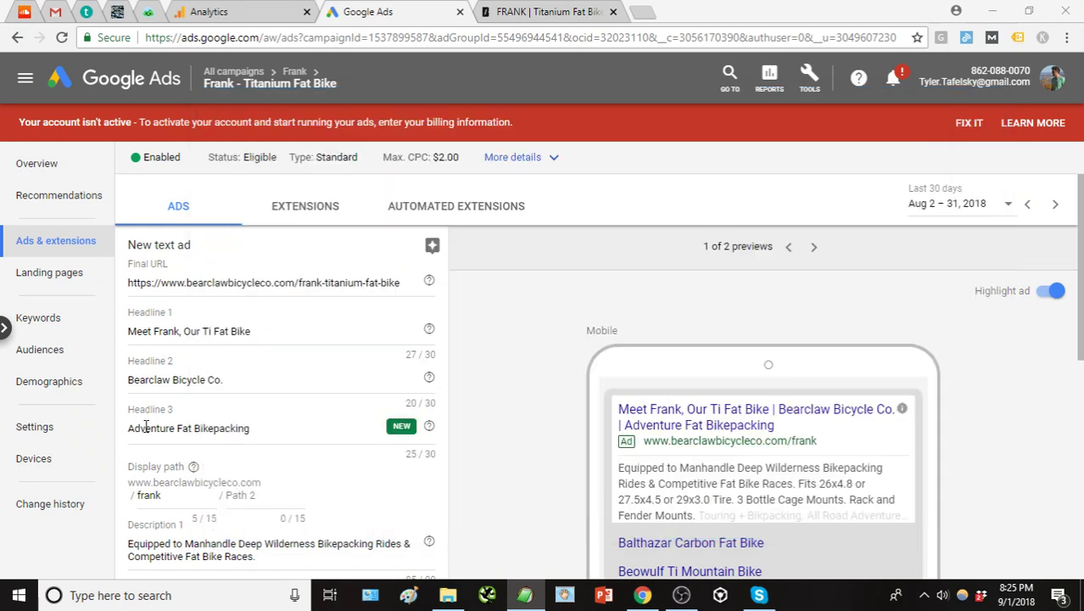
pyautogui.hotkey('ctrl', 'a')
pyautogui.hotkey('ctrl', 'v')
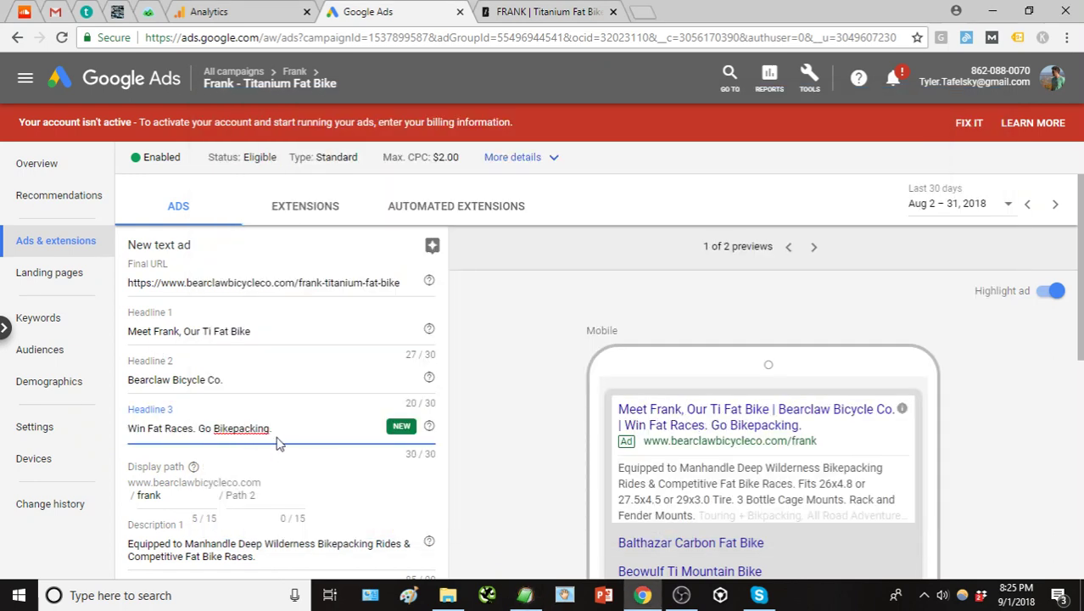
# Set the ad's display path to fat-bikes and titanium
pyautogui.scroll(-1, 278, 443)
pyautogui.doubleClick(155, 419)
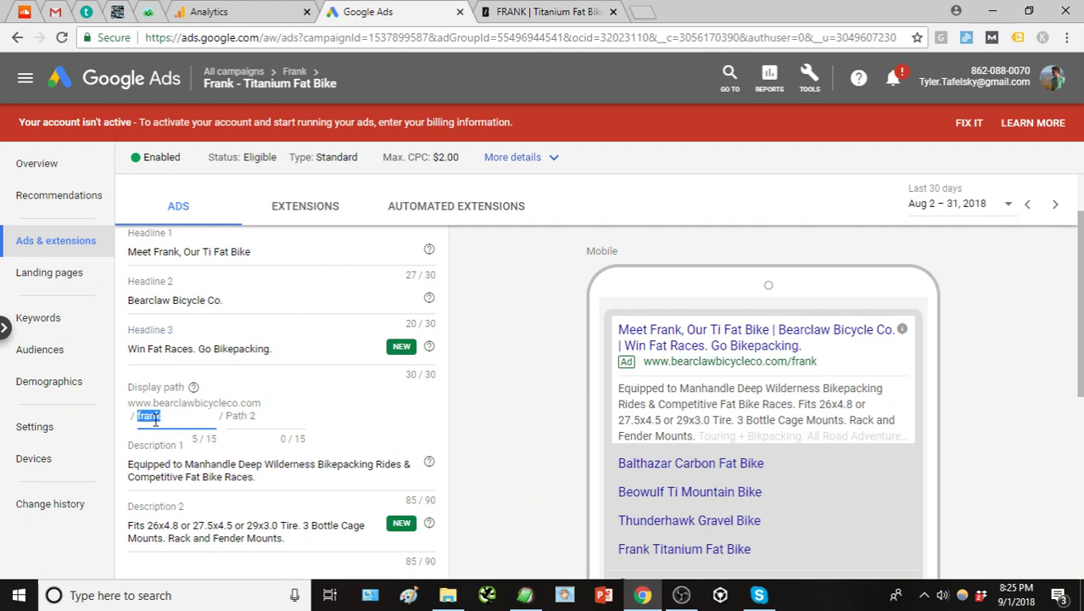
pyautogui.write('t')
pyautogui.press('BackSpace')
pyautogui.write('fat-bikes')
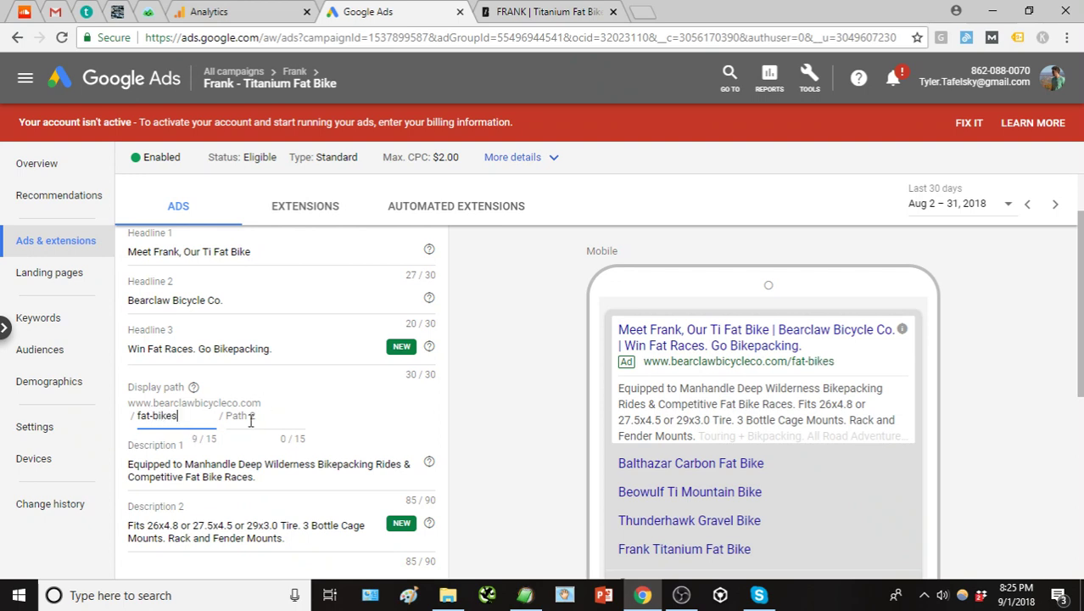
pyautogui.click(273, 411)
pyautogui.write('t8it')
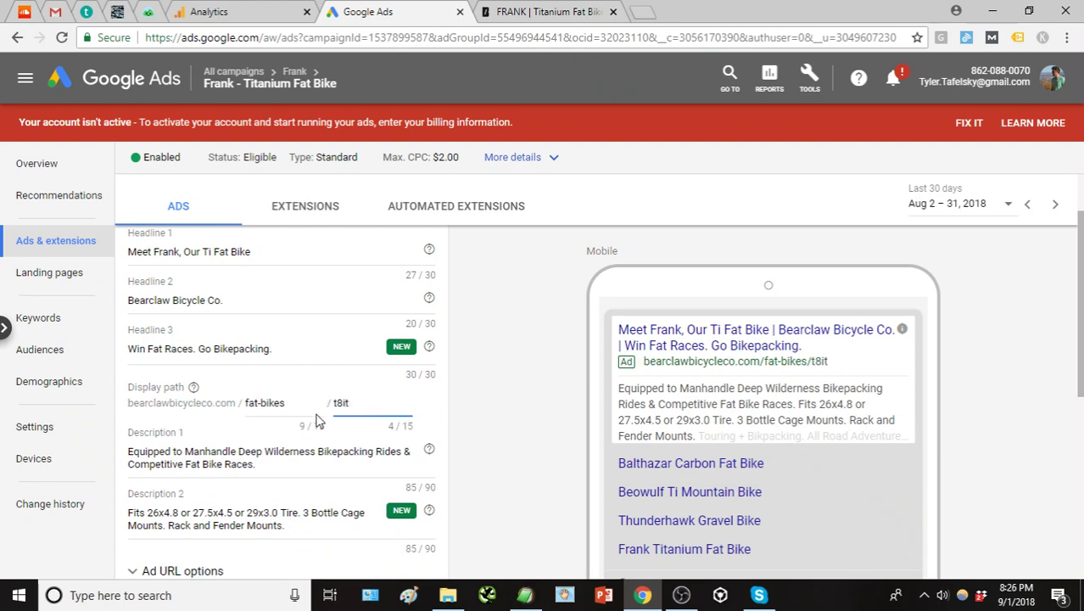
pyautogui.write('anium')
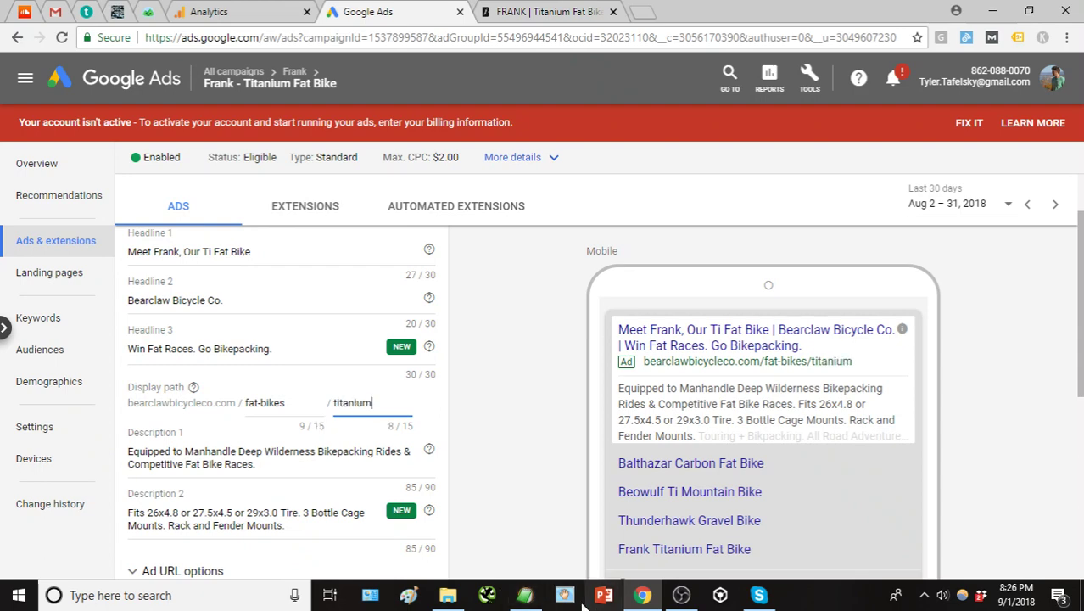
# Check the ad's descriptions and mobile preview, and save the new text ad
pyautogui.click(525, 595)
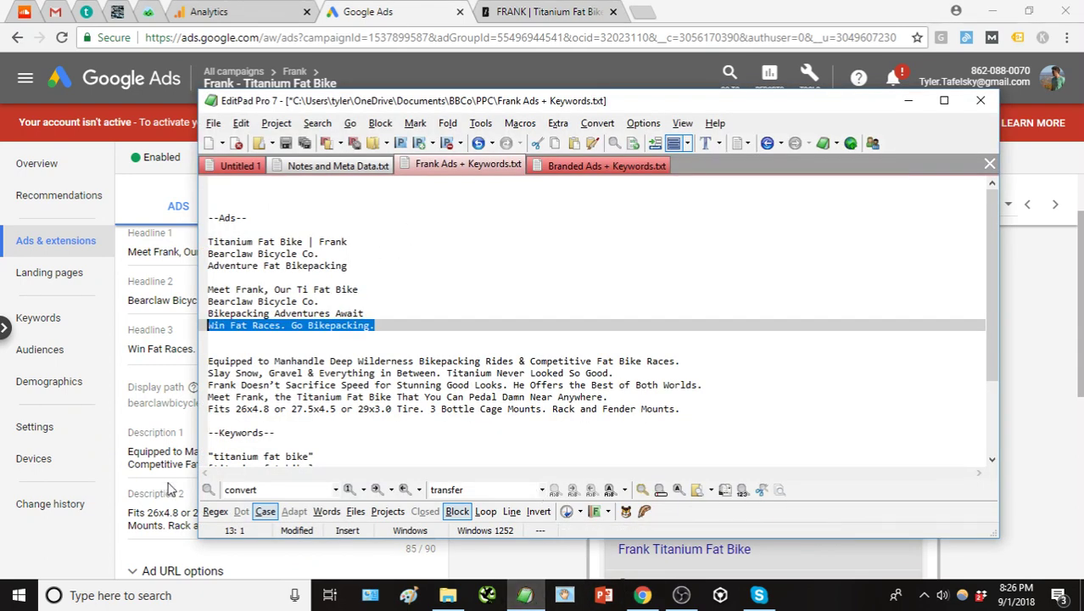
pyautogui.click(130, 477)
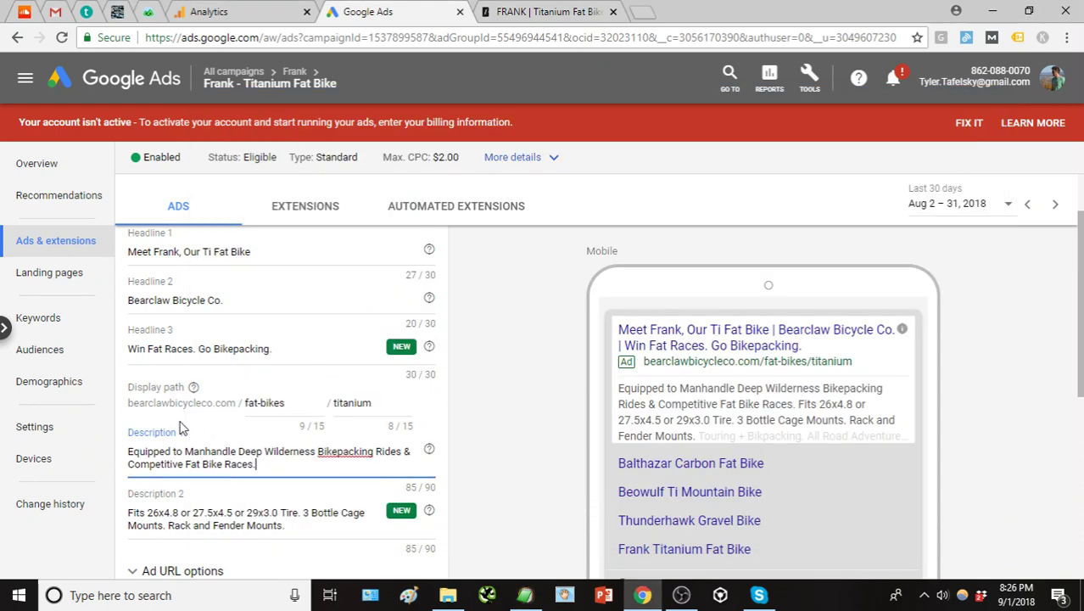
pyautogui.scroll(1, 205, 429)
pyautogui.scroll(-2, 208, 340)
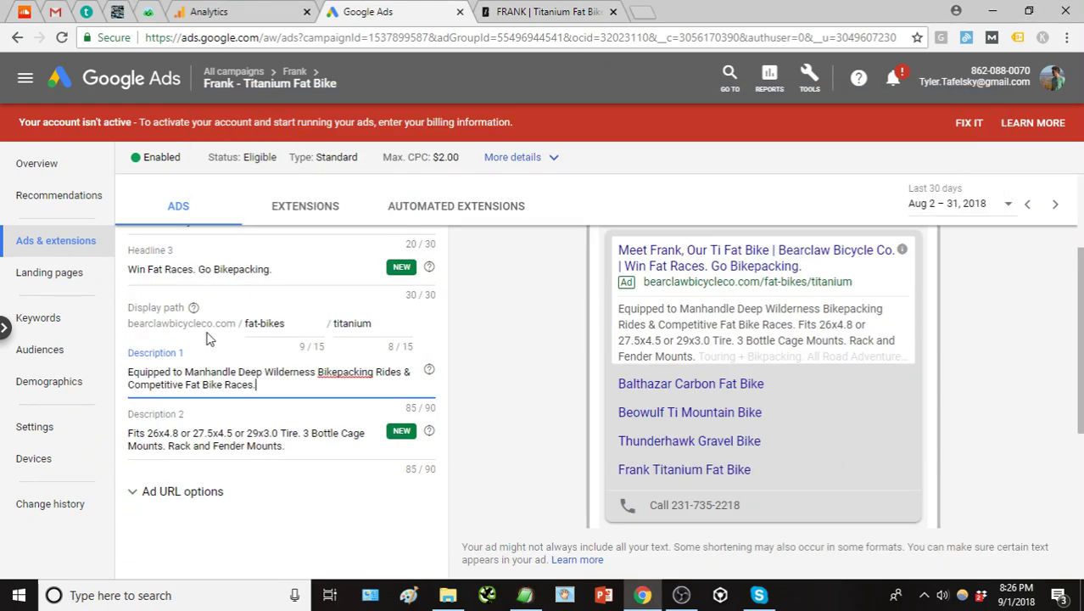
pyautogui.scroll(-1, 249, 415)
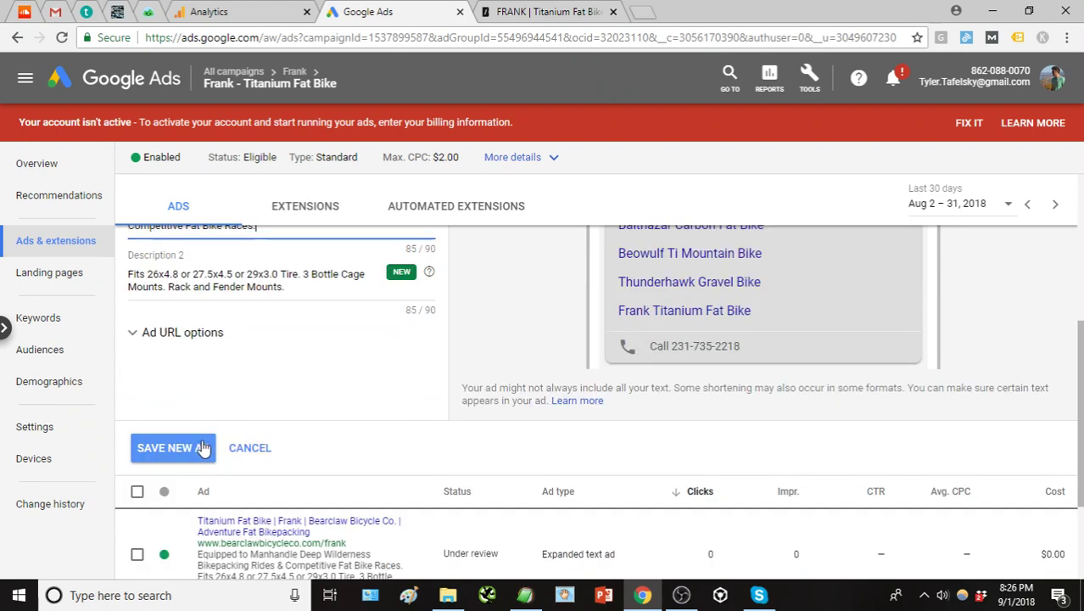
pyautogui.scroll(-1, 212, 447)
pyautogui.click(202, 447)
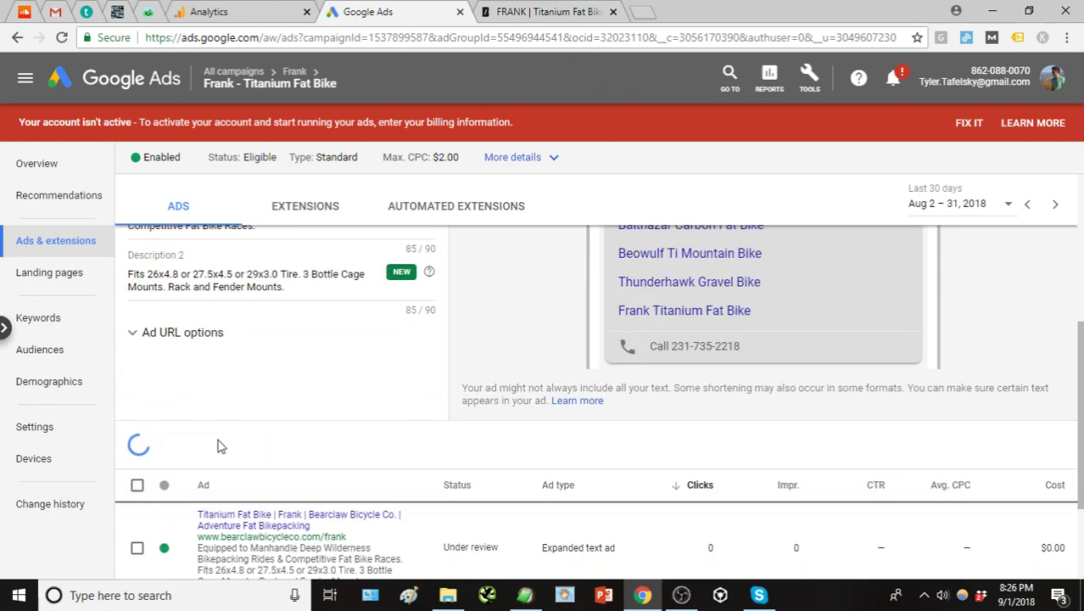
# Start a third text ad and fill Headline 1 with Titanium Fat Bike from the text file
pyautogui.click(149, 417)
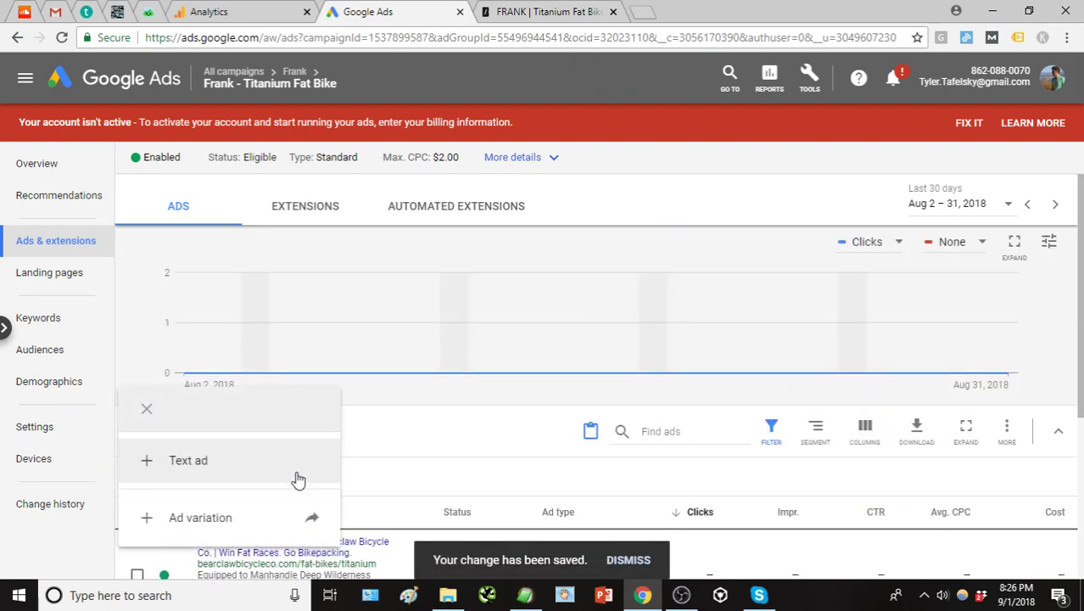
pyautogui.click(289, 472)
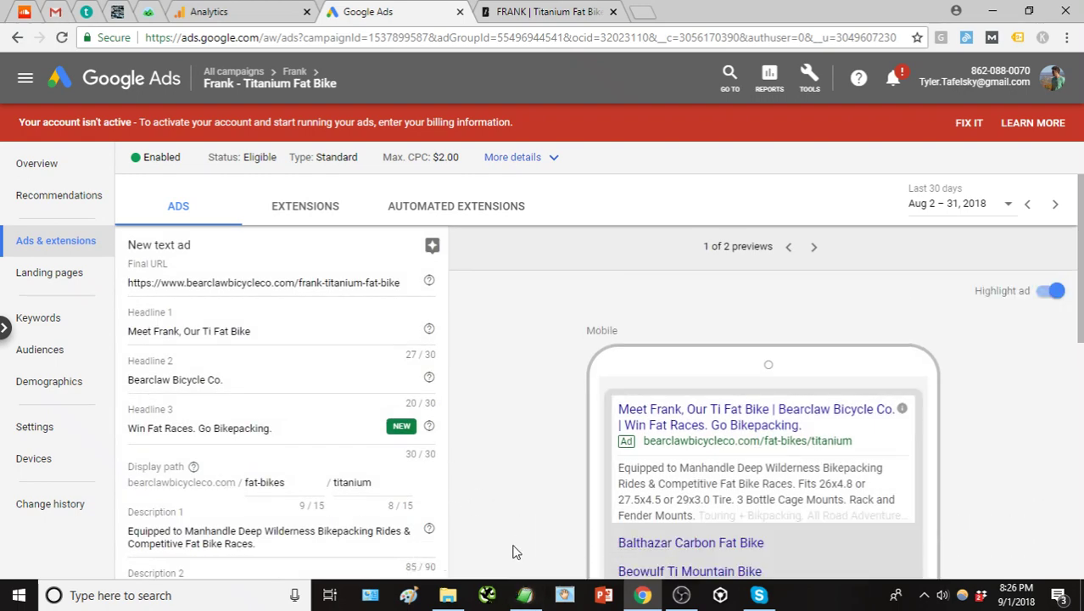
pyautogui.click(525, 594)
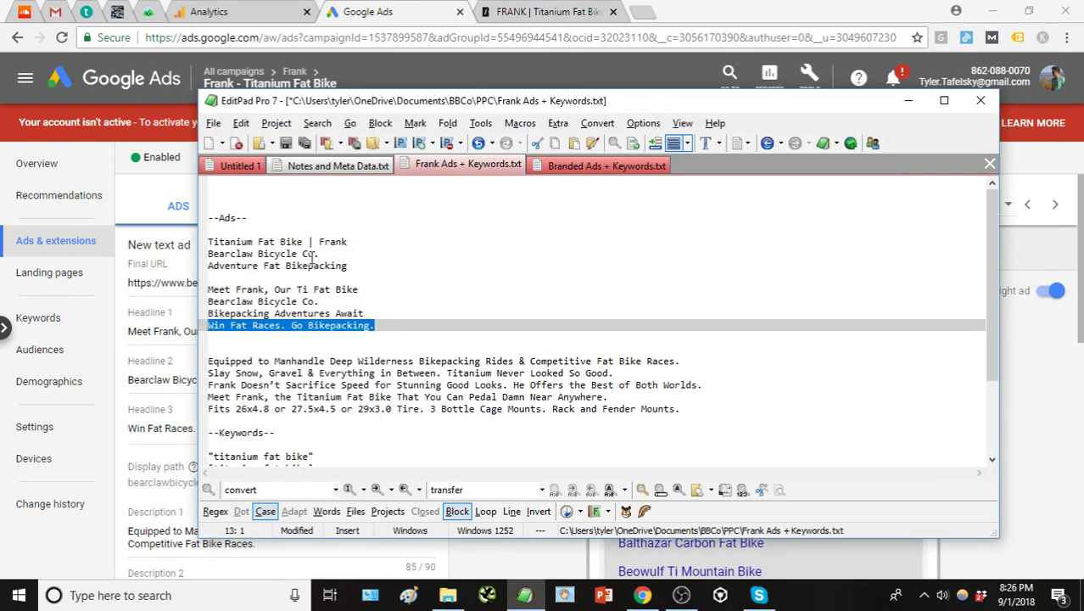
pyautogui.moveTo(303, 242); pyautogui.dragTo(178, 242)
pyautogui.click(154, 324)
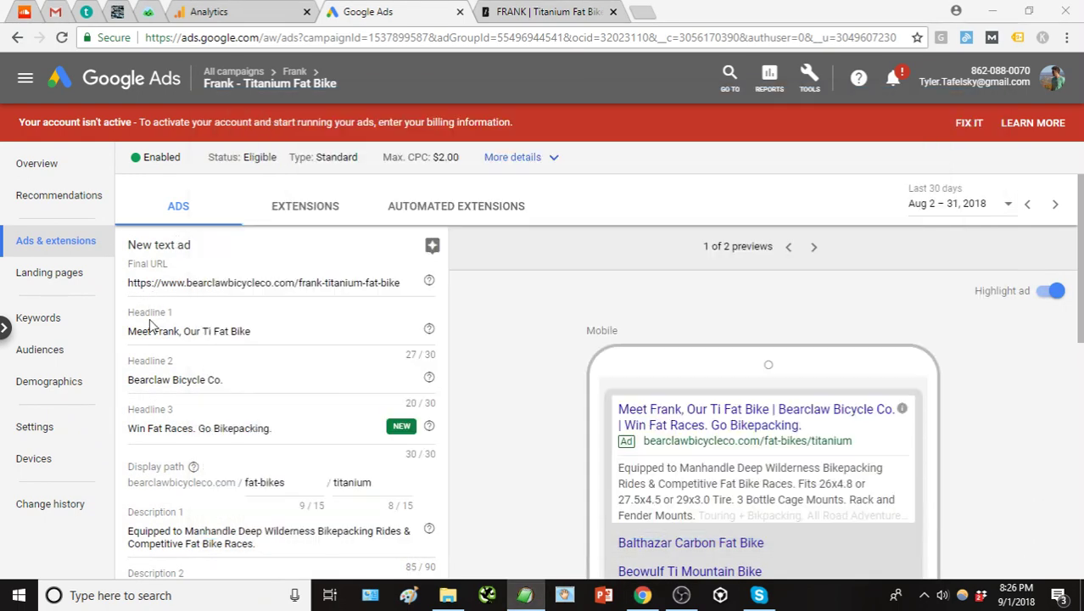
pyautogui.hotkey('ctrl', 'a')
pyautogui.write('Titanium Fat Bike')
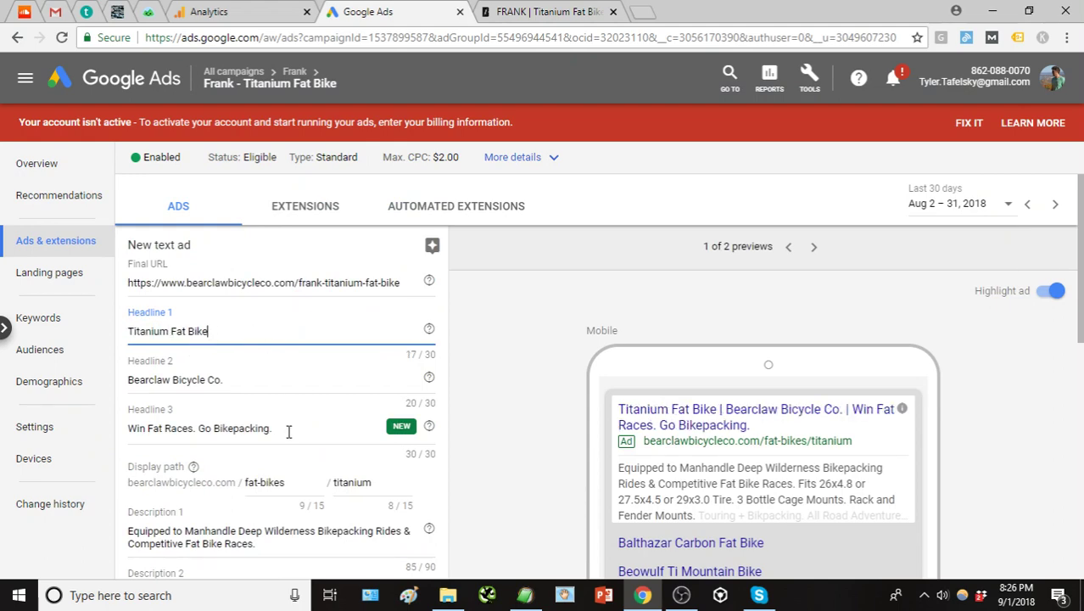
# Replace Headline 3 of the third ad with Bikepacking Adventures Await from the text file
pyautogui.click(522, 595)
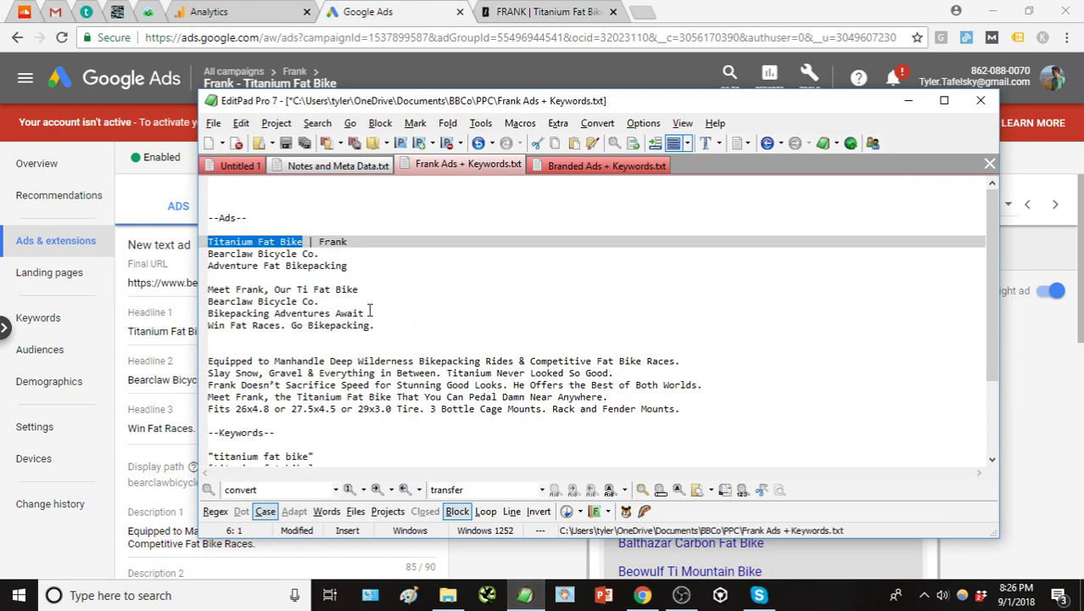
pyautogui.moveTo(377, 315); pyautogui.dragTo(200, 310)
pyautogui.hotkey('ctrl', 'c')
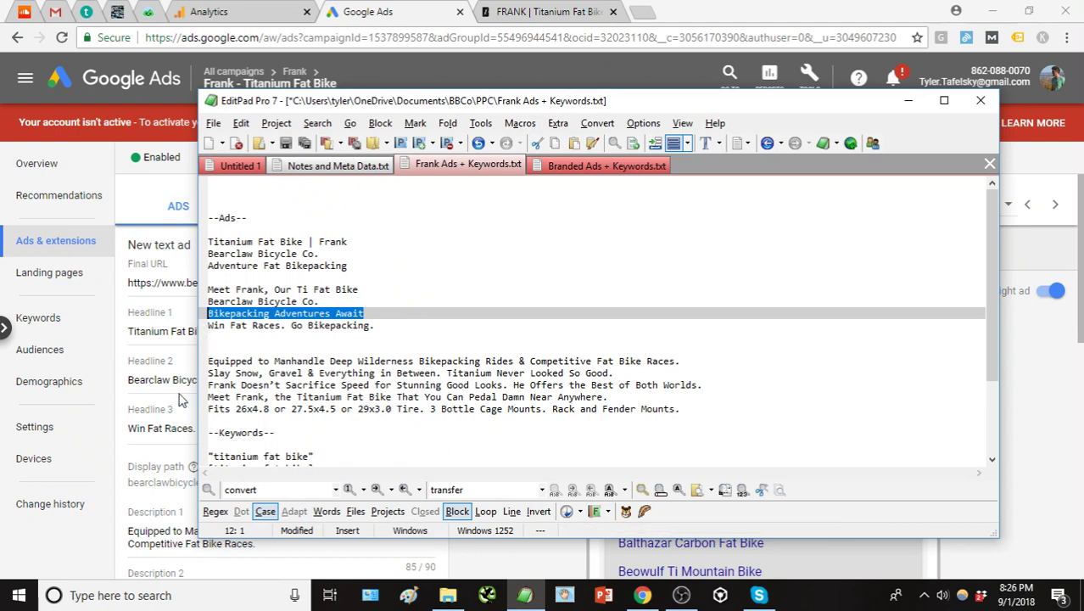
pyautogui.click(243, 265)
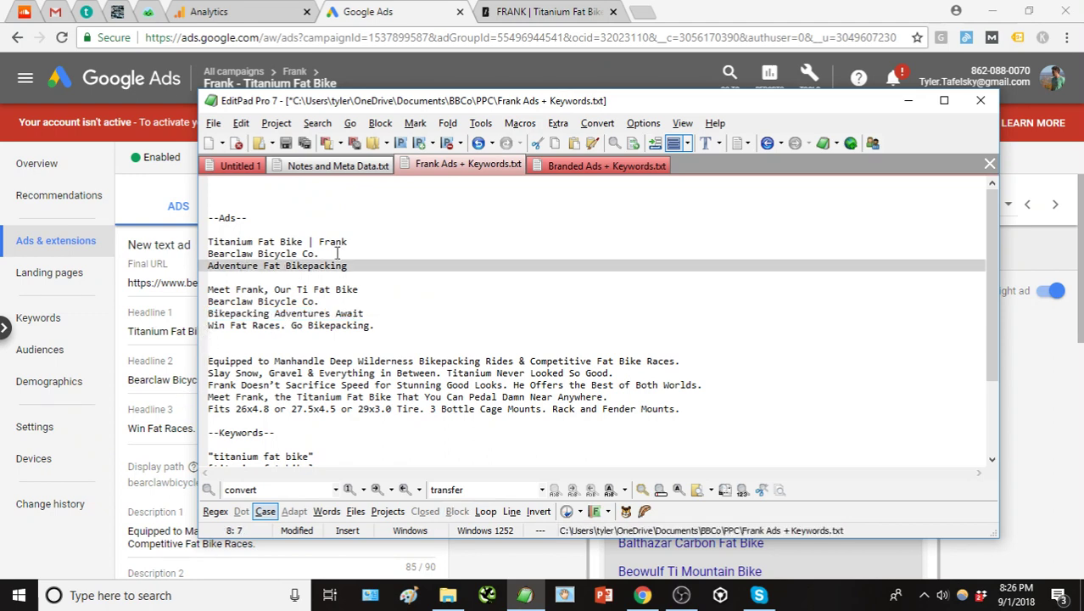
pyautogui.click(174, 446)
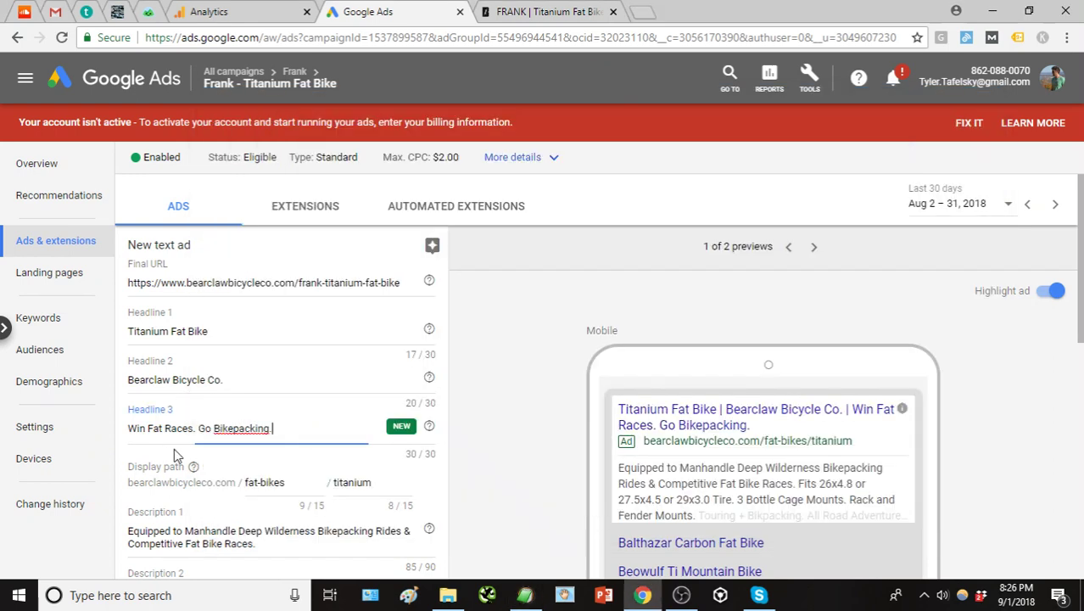
pyautogui.hotkey('ctrl', 'a')
pyautogui.hotkey('ctrl', 'v')
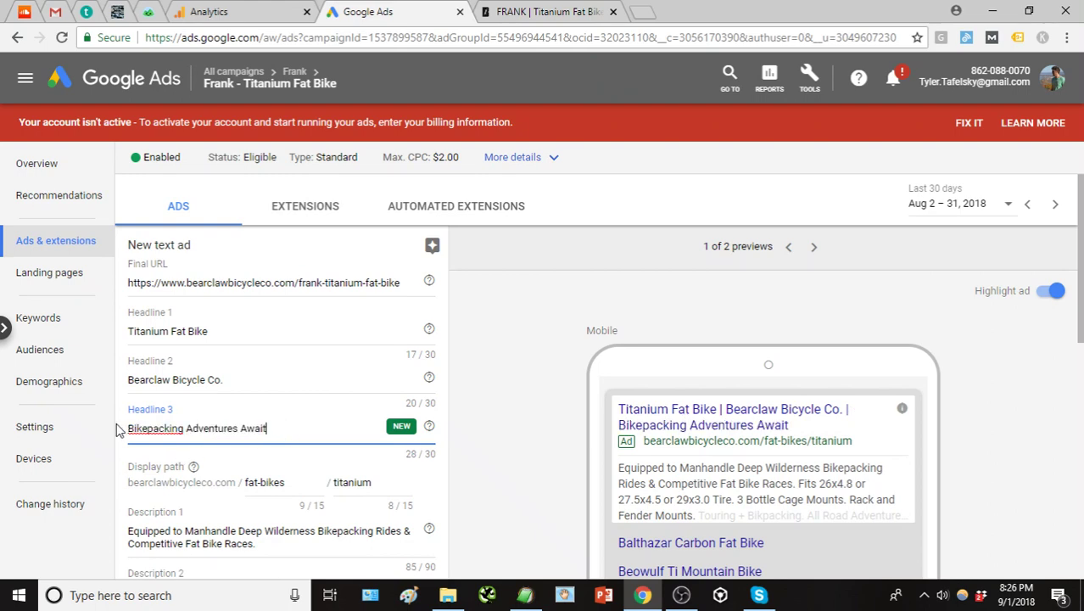
# Replace Description 1 of the third ad with "Slay Snow, Gravel & Everything in Between. Titanium Never Looked So Good." from the text file
pyautogui.click(495, 435)
pyautogui.scroll(-1, 491, 433)
pyautogui.hotkey('alt', 'Tab')
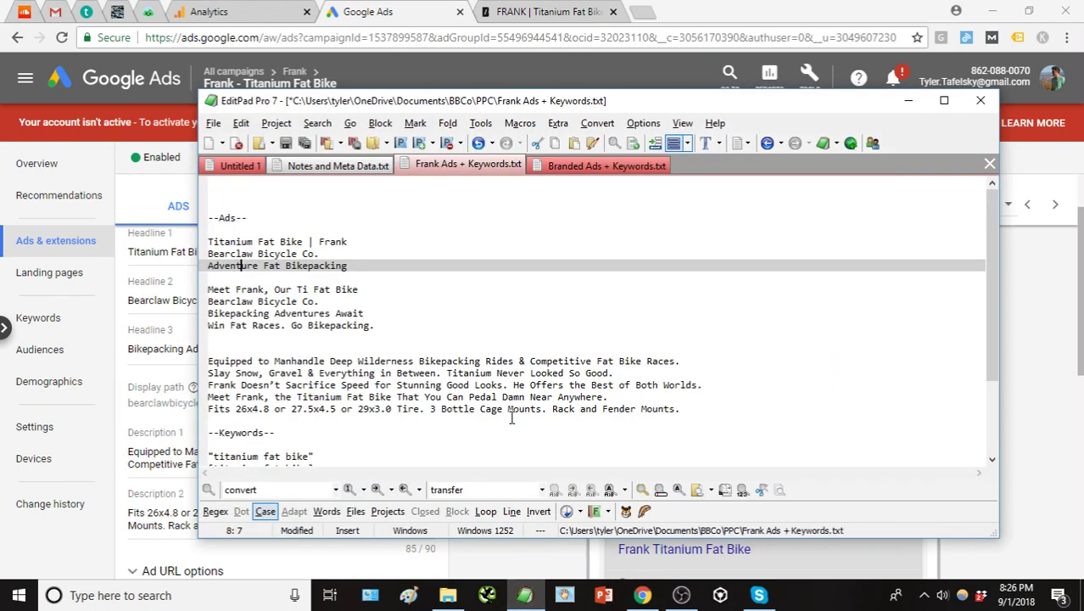
pyautogui.moveTo(637, 373); pyautogui.dragTo(205, 373)
pyautogui.hotkey('ctrl', 'c')
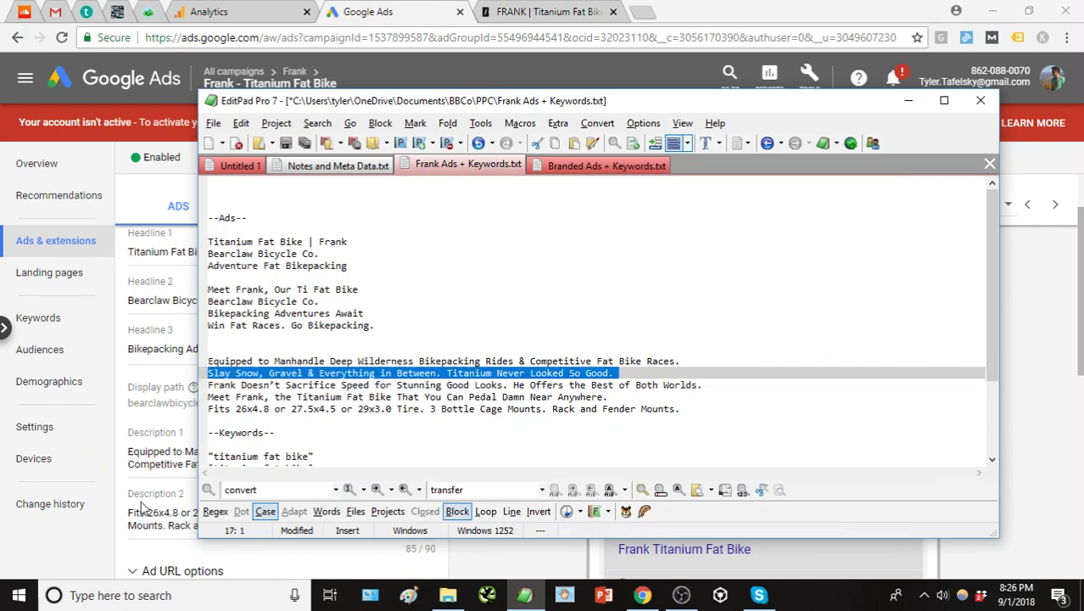
pyautogui.hotkey('alt', 'Tab')
pyautogui.hotkey('ctrl', 'a')
pyautogui.hotkey('ctrl', 'v')
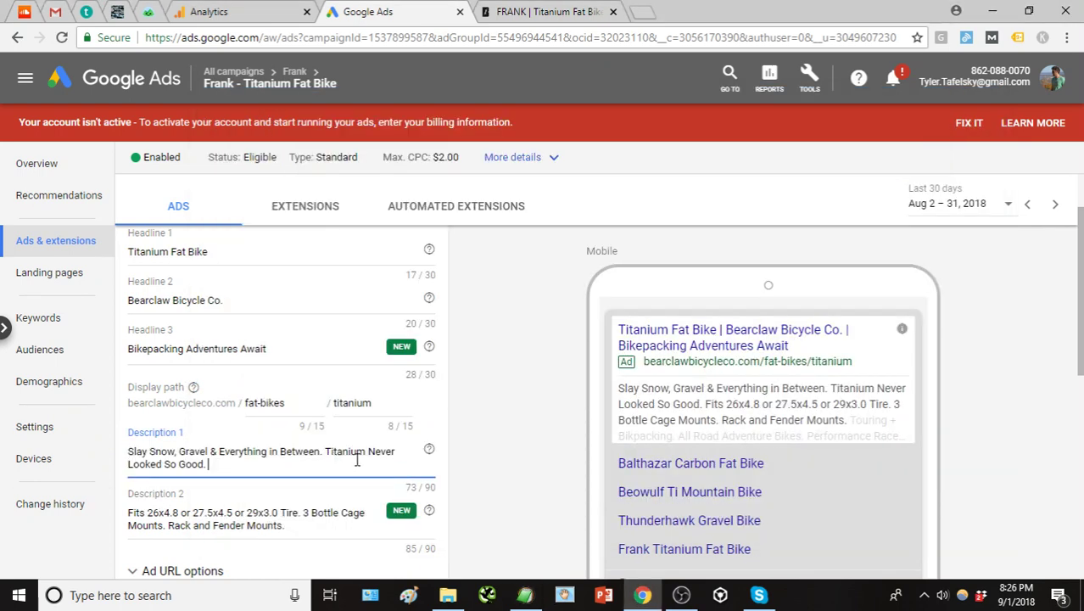
# Replace Description 2 with "Meet Frank, the Titanium Fat Bike That You Can Pedal Damn Near Anywhere." from the text file
pyautogui.click(524, 595)
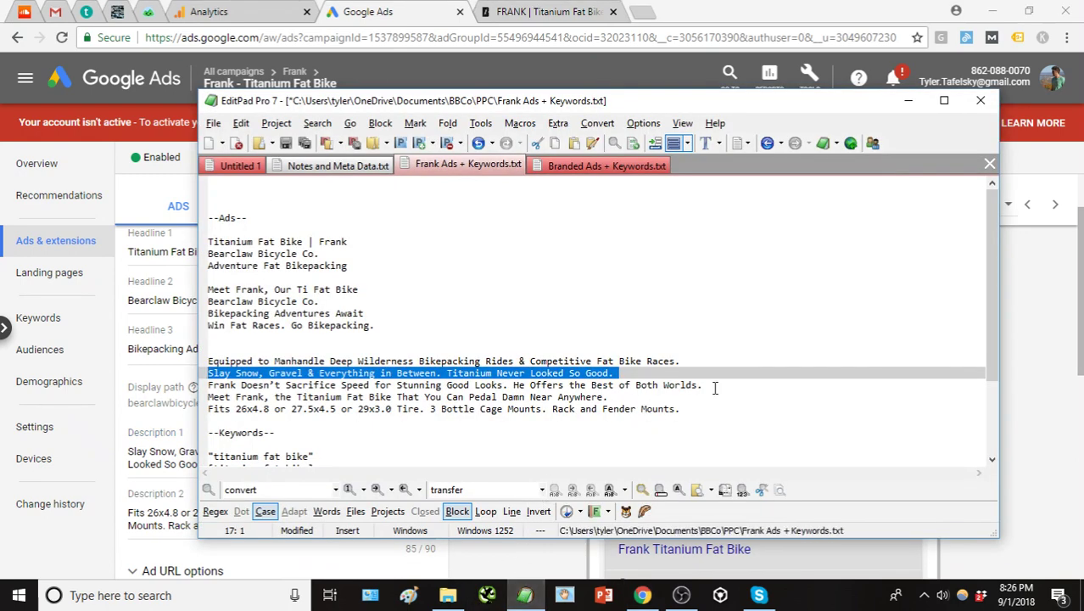
pyautogui.click(715, 385)
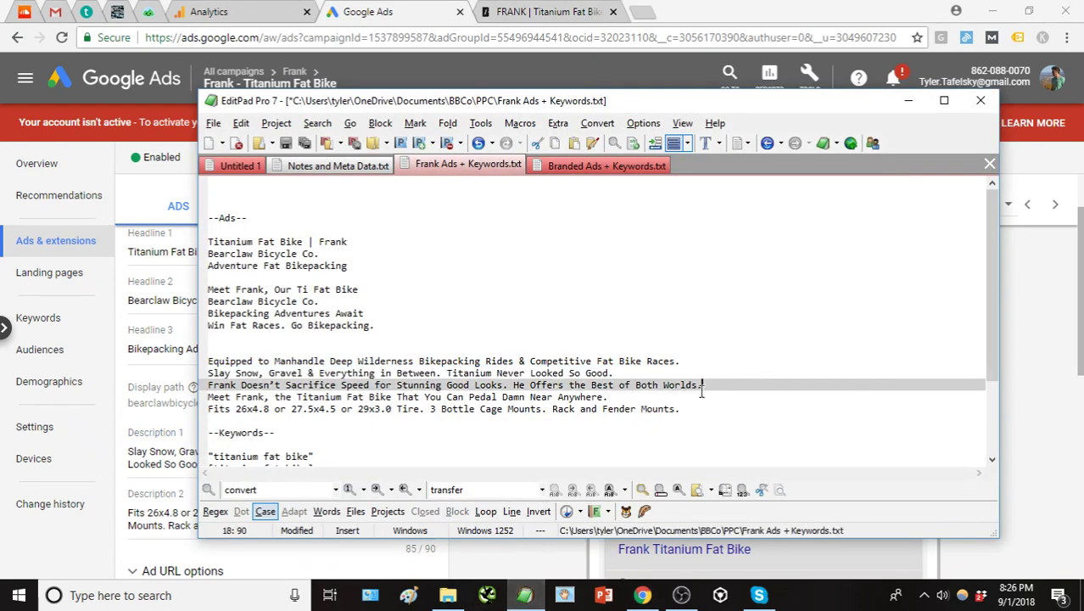
pyautogui.click(651, 397)
pyautogui.tripleClick(150, 513)
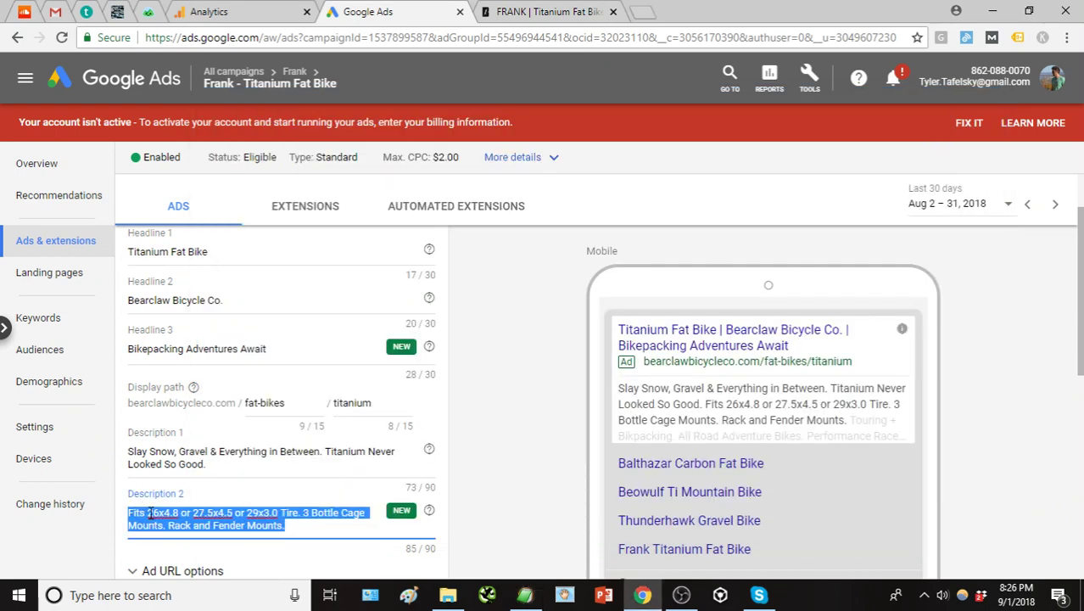
pyautogui.write('Meet Frank, the Titanium Fat Bike That You Can Pedal Damn Near Anywhere.')
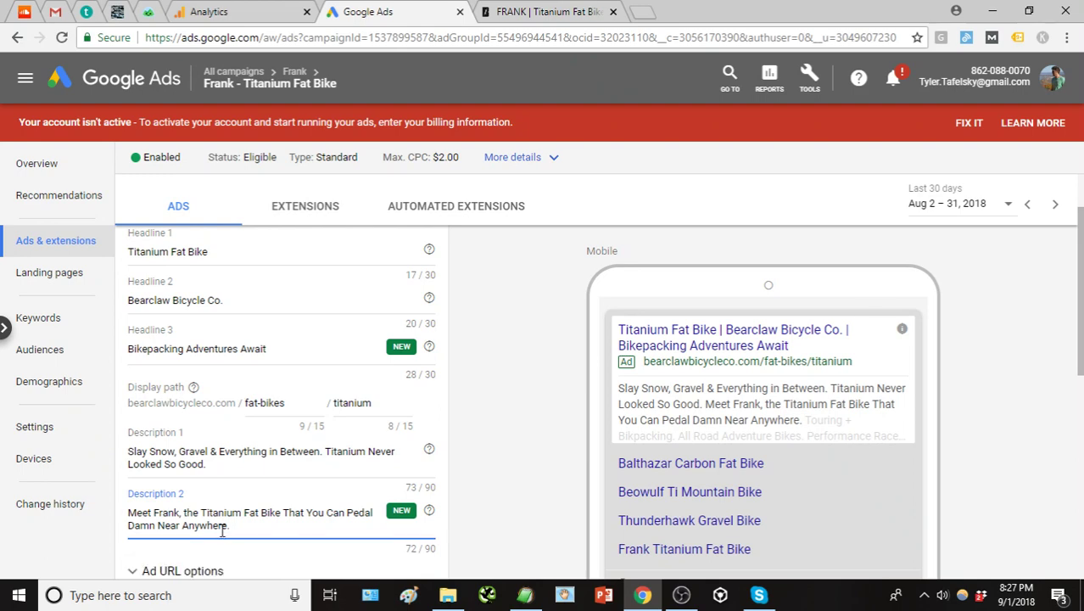
# Swap the two descriptions so the Meet Frank sentence is Description 1 and the Slay Snow sentence is Description 2
pyautogui.moveTo(201, 512); pyautogui.dragTo(283, 509)
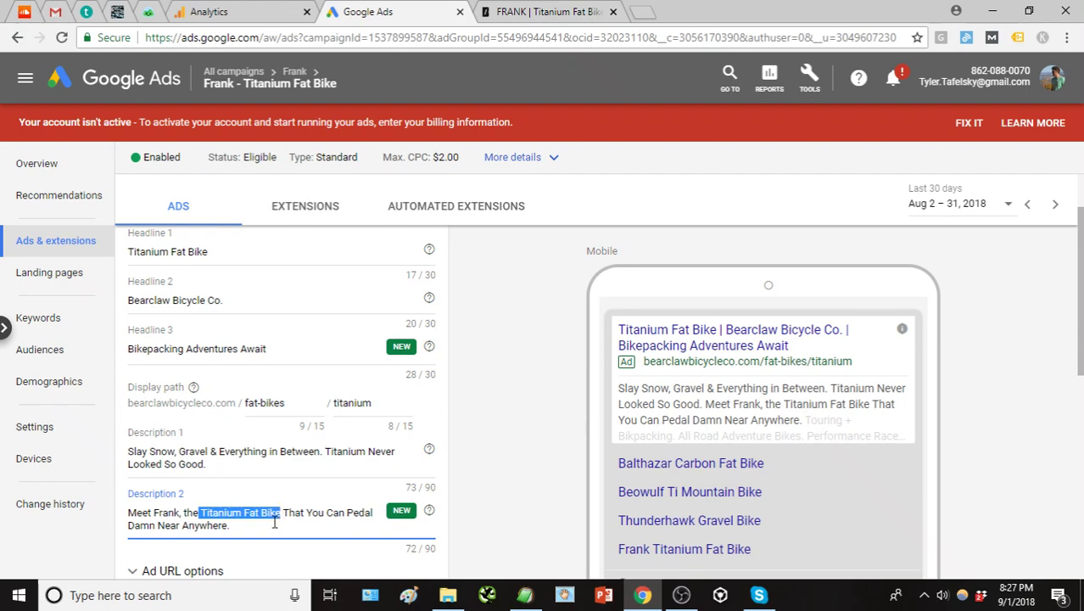
pyautogui.moveTo(261, 528); pyautogui.dragTo(137, 492)
pyautogui.hotkey('ctrl', 'c')
pyautogui.press('BackSpace')
pyautogui.moveTo(217, 467); pyautogui.dragTo(167, 519)
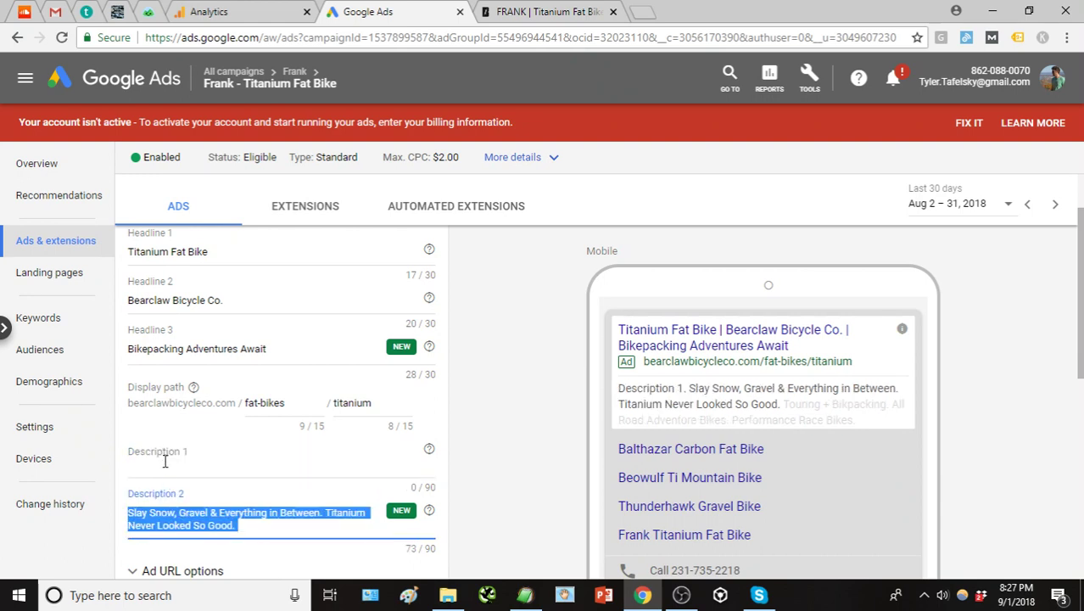
pyautogui.click(163, 452)
pyautogui.hotkey('ctrl', 'v')
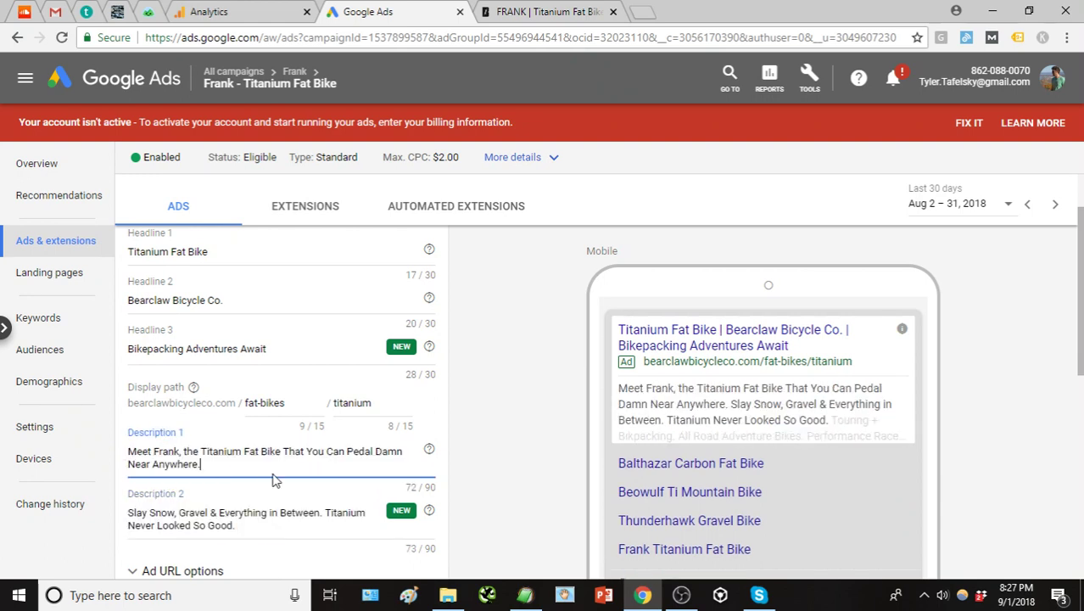
pyautogui.click(498, 488)
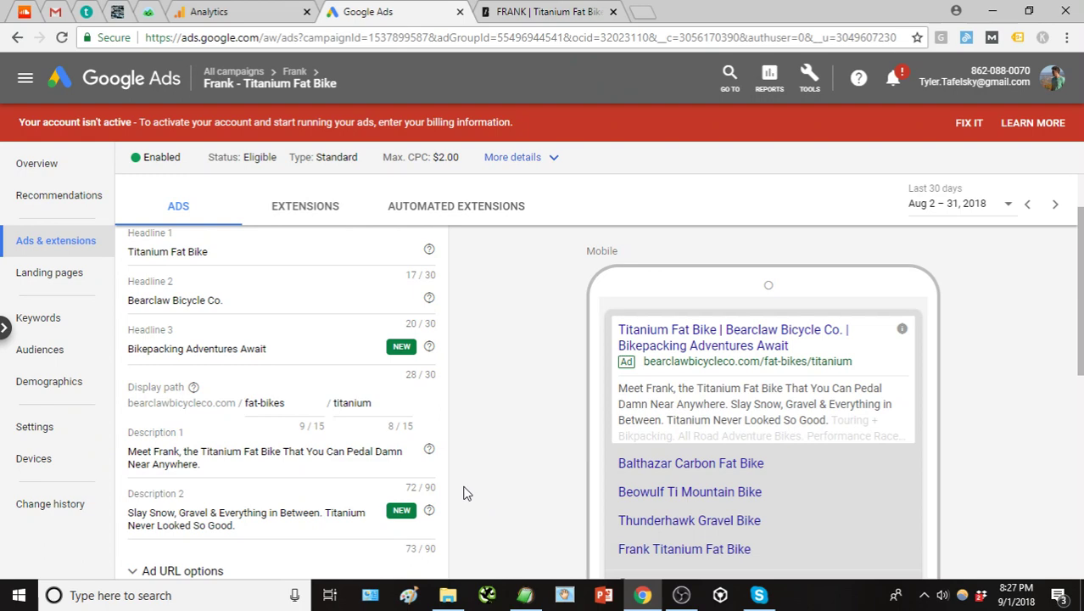
# Save the third text ad and check it in the ad group's list of ads
pyautogui.scroll(-1, 467, 449)
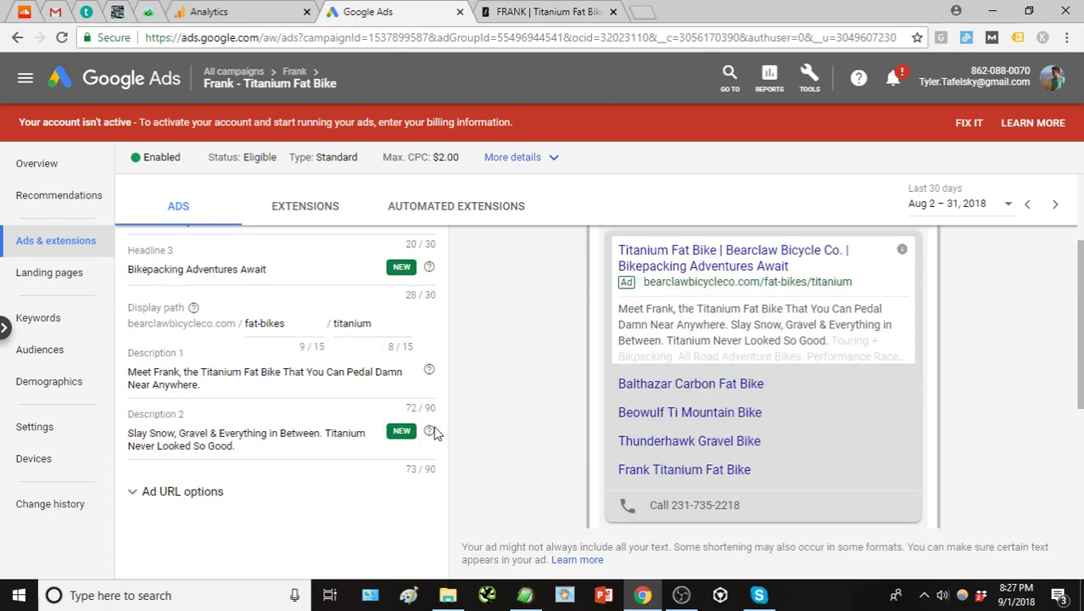
pyautogui.scroll(-2, 454, 395)
pyautogui.click(140, 450)
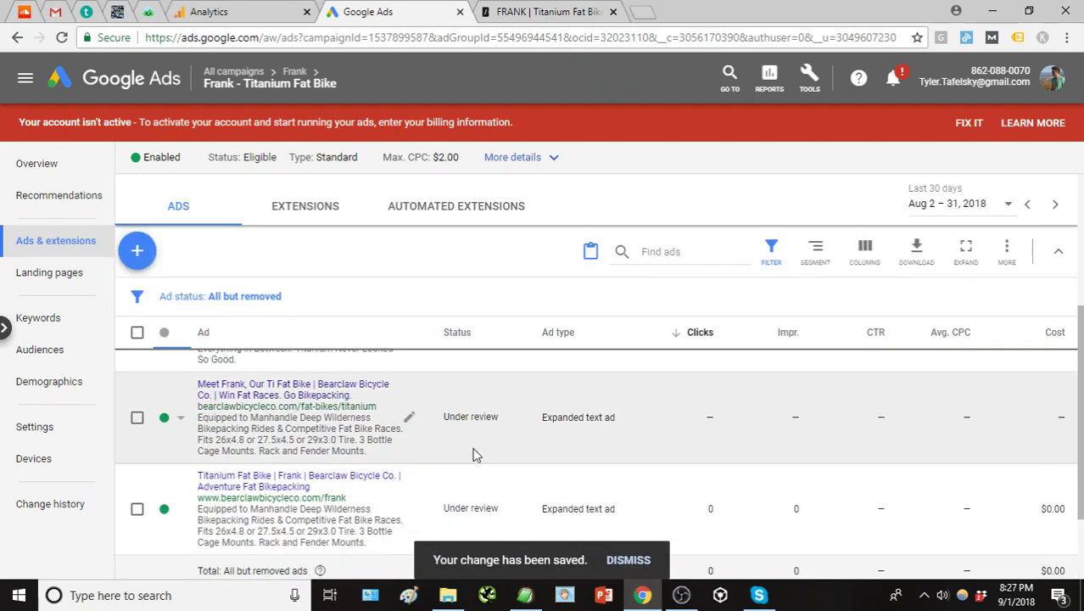
pyautogui.scroll(1, 475, 455)
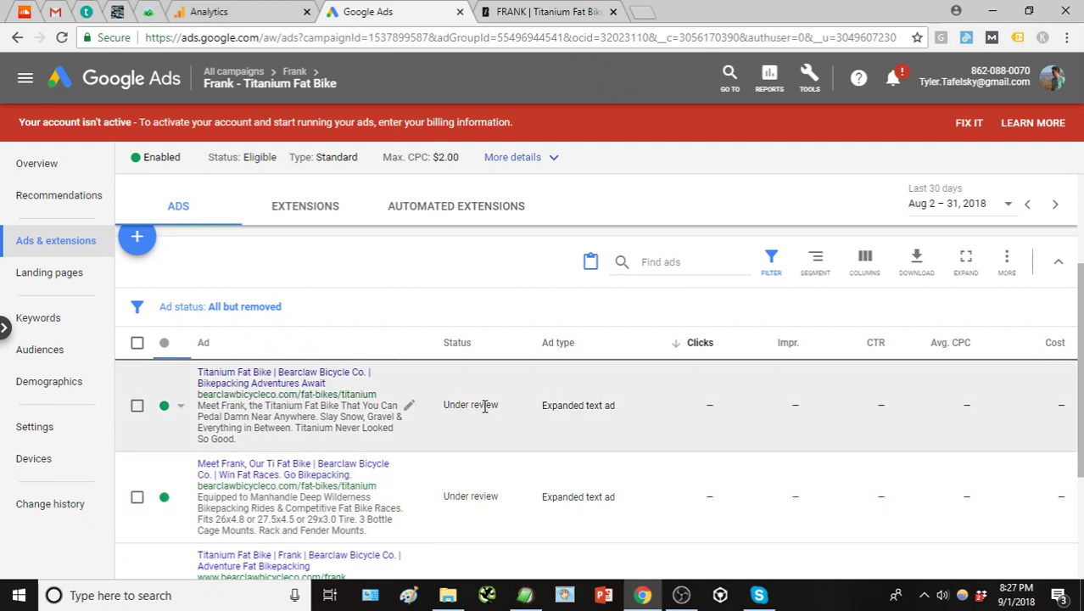
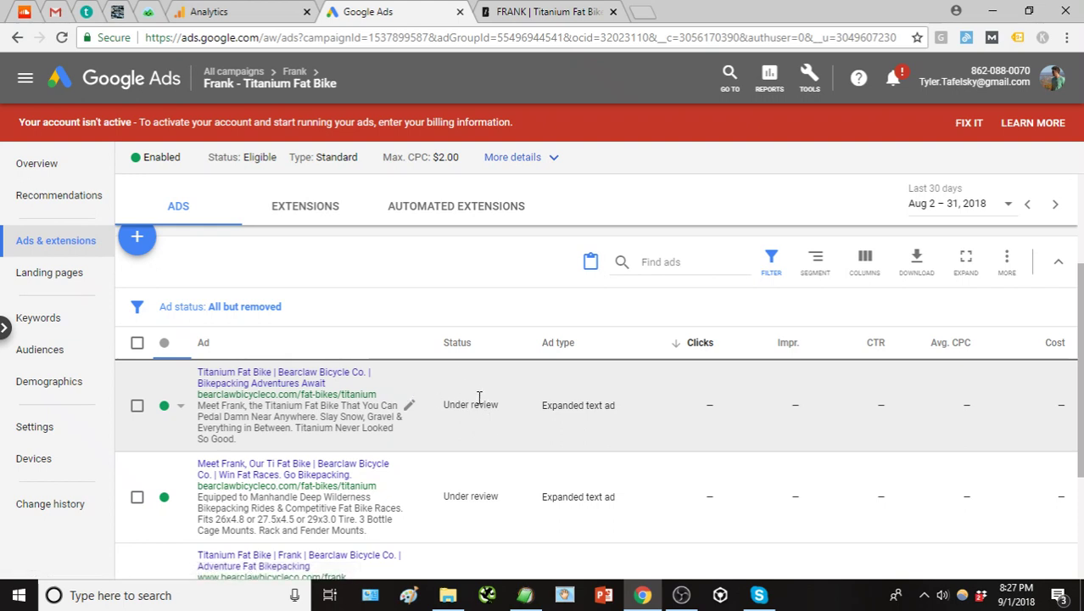
# Review the ad group's existing extensions and start a new sitelink extension for Frank - Titanium Fat Bike
pyautogui.scroll(-1, 478, 373)
pyautogui.scroll(1, 477, 381)
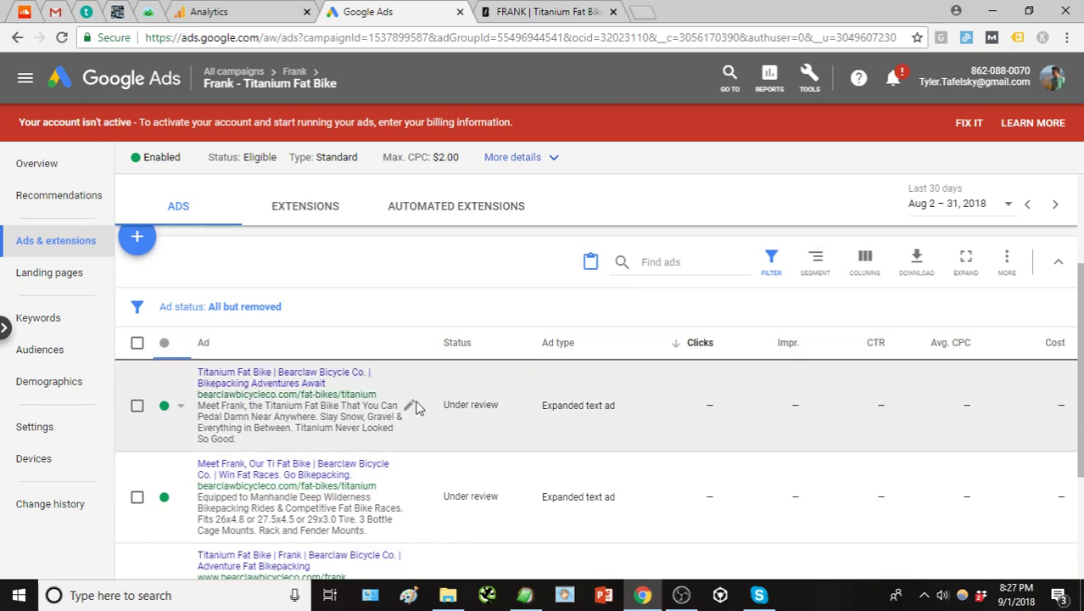
pyautogui.scroll(1, 428, 369)
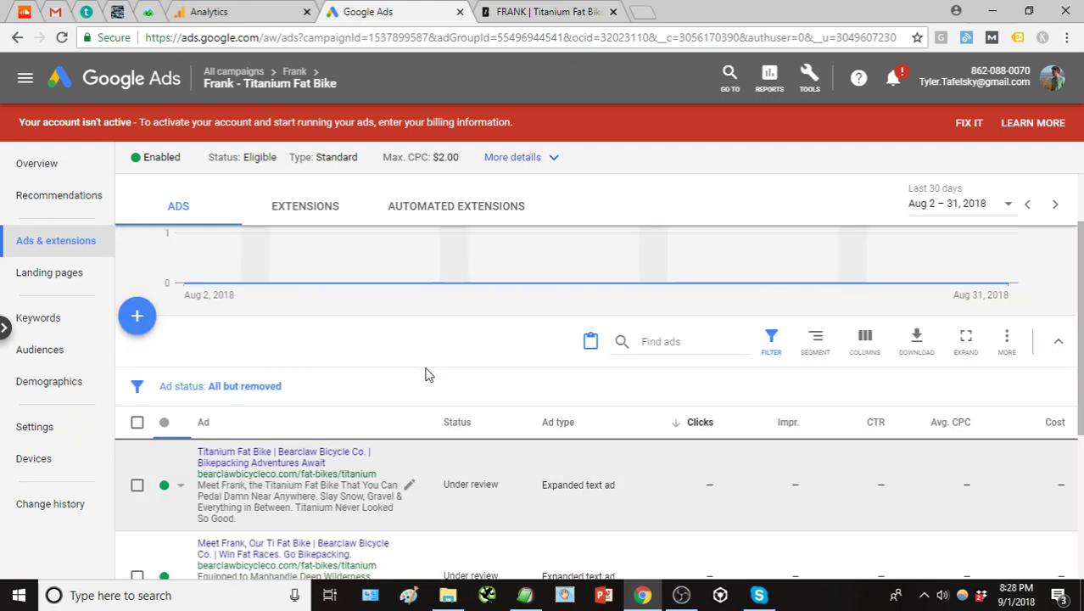
pyautogui.click(308, 214)
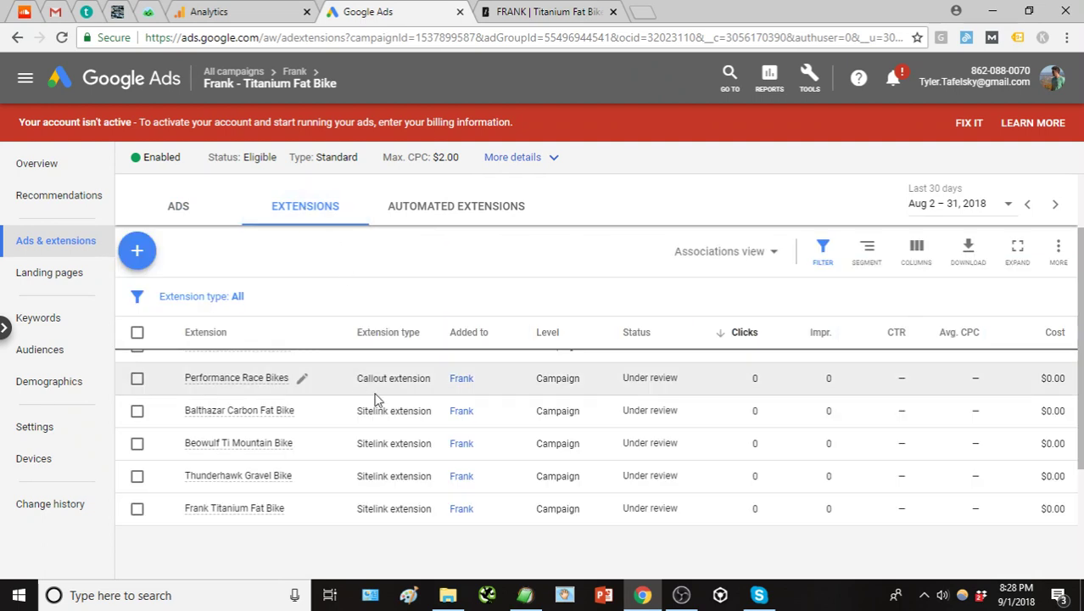
pyautogui.scroll(3, 373, 394)
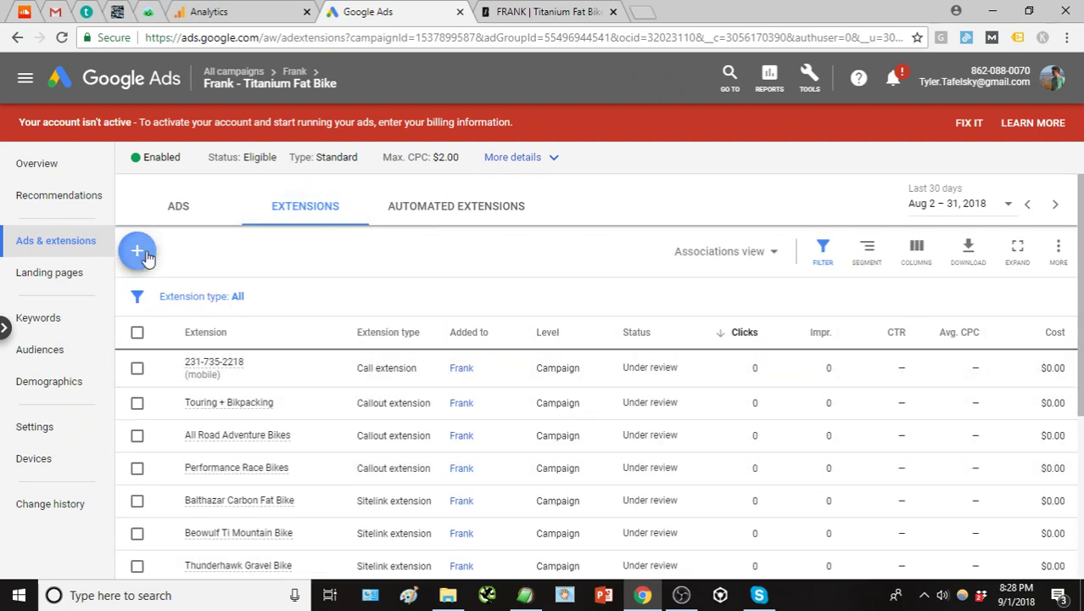
pyautogui.click(140, 252)
pyautogui.click(290, 160)
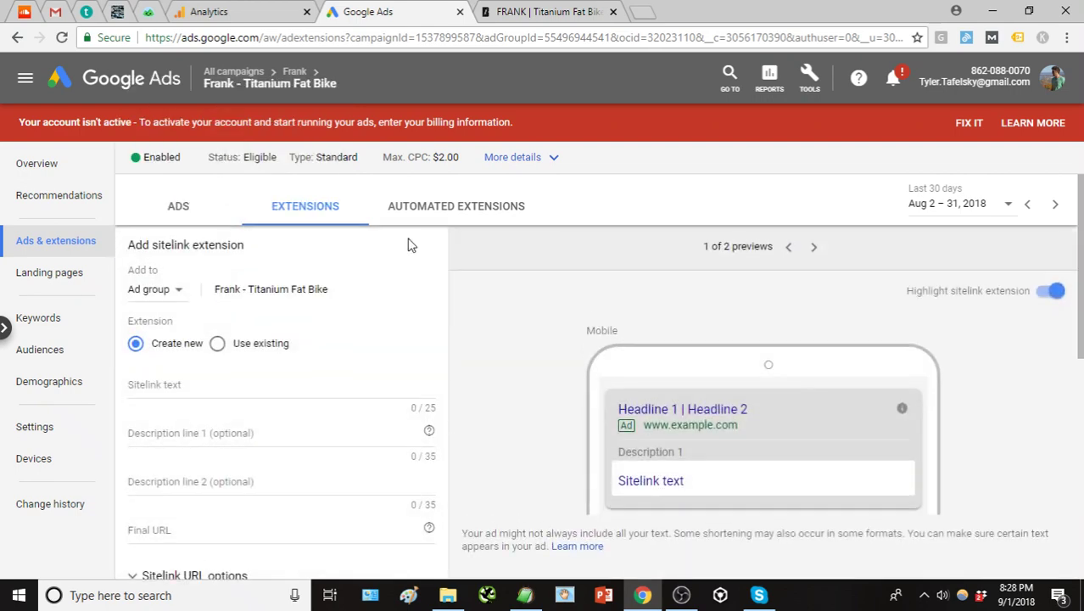
pyautogui.click(529, 9)
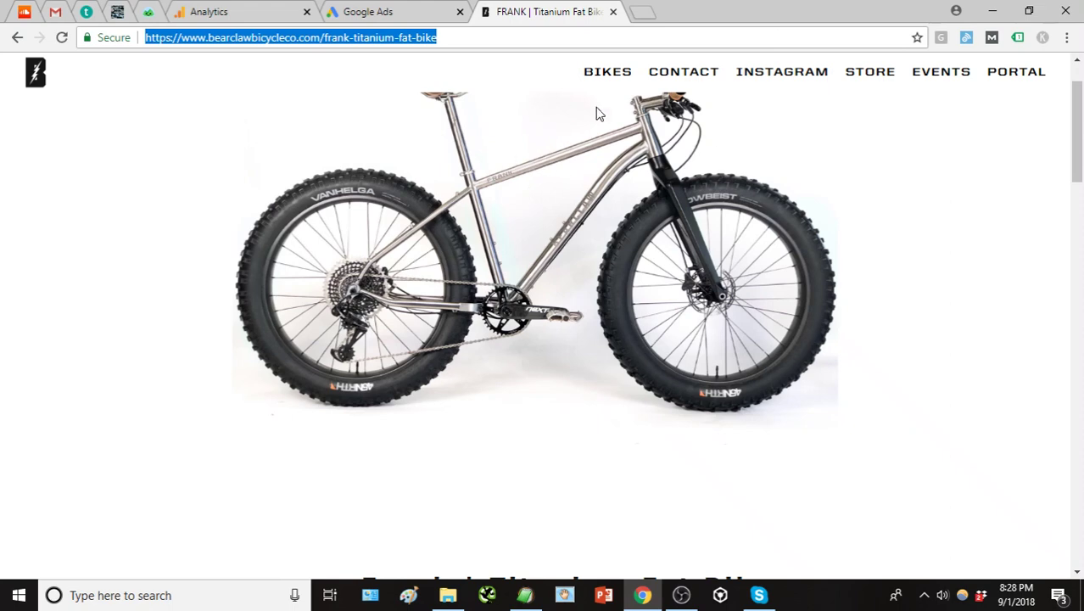
pyautogui.click(884, 78)
pyautogui.rightClick(885, 78)
pyautogui.click(906, 164)
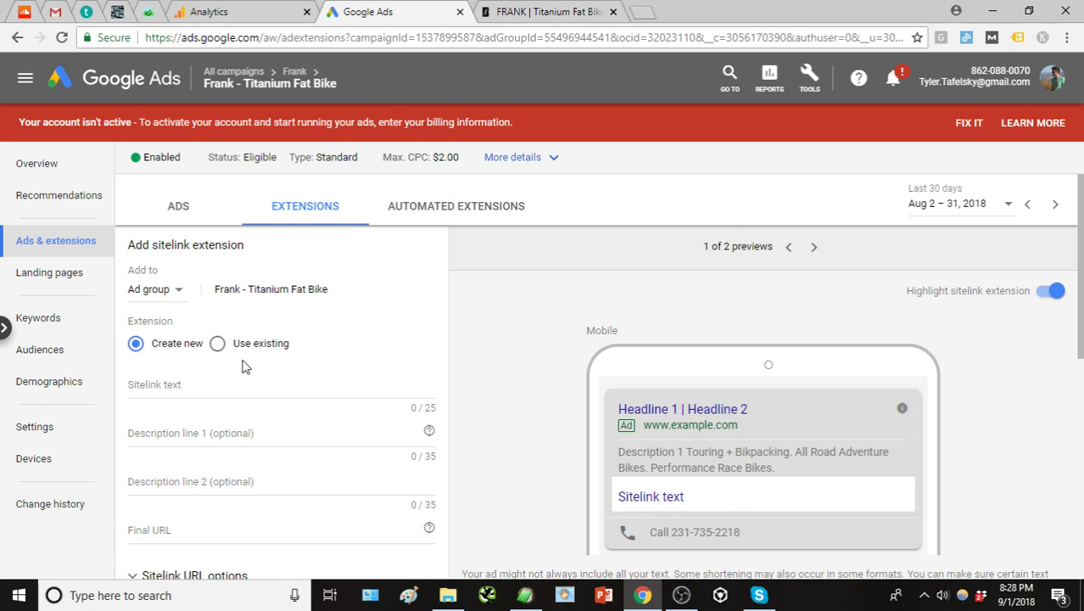
pyautogui.click(218, 533)
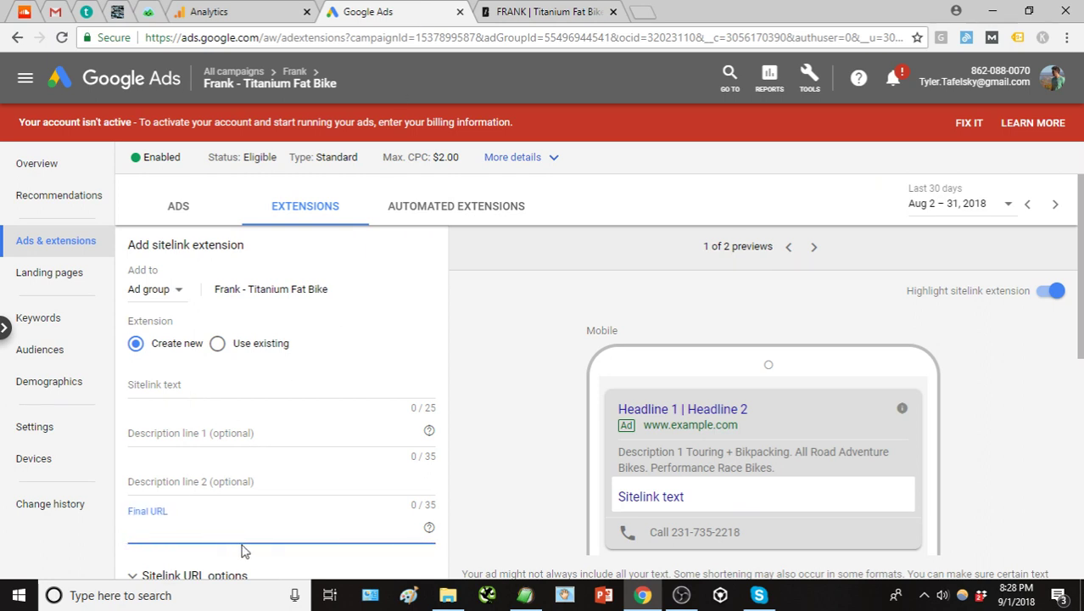
pyautogui.hotkey('ctrl', 'v')
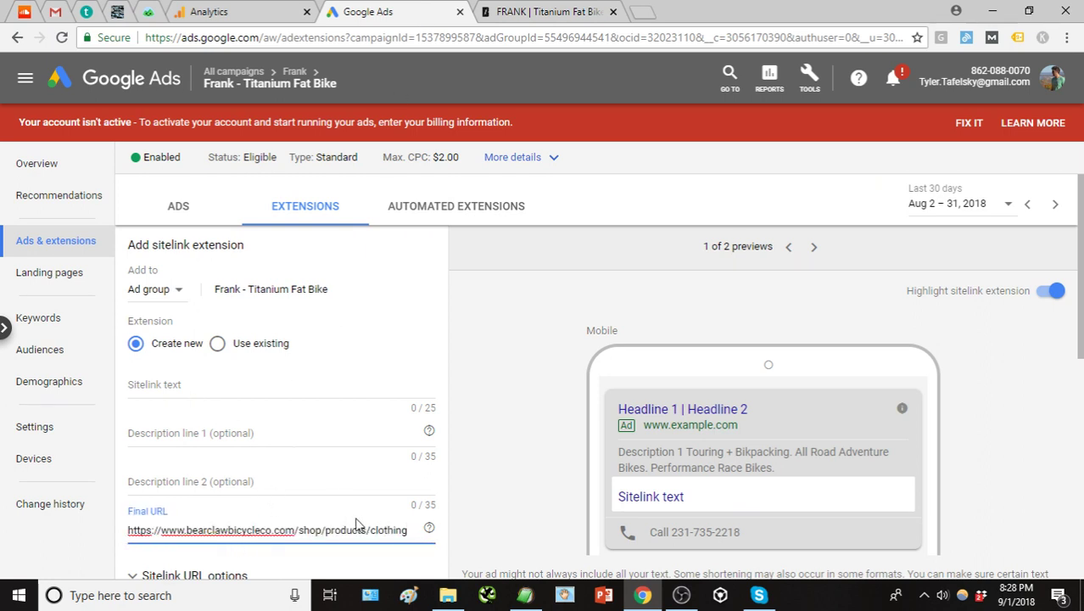
pyautogui.moveTo(328, 529); pyautogui.dragTo(592, 547)
pyautogui.press('BackSpace')
pyautogui.scroll(-1, 275, 412)
pyautogui.scroll(1, 277, 413)
# Set the sitelink text to Order Online and save the sitelink extension
pyautogui.click(255, 383)
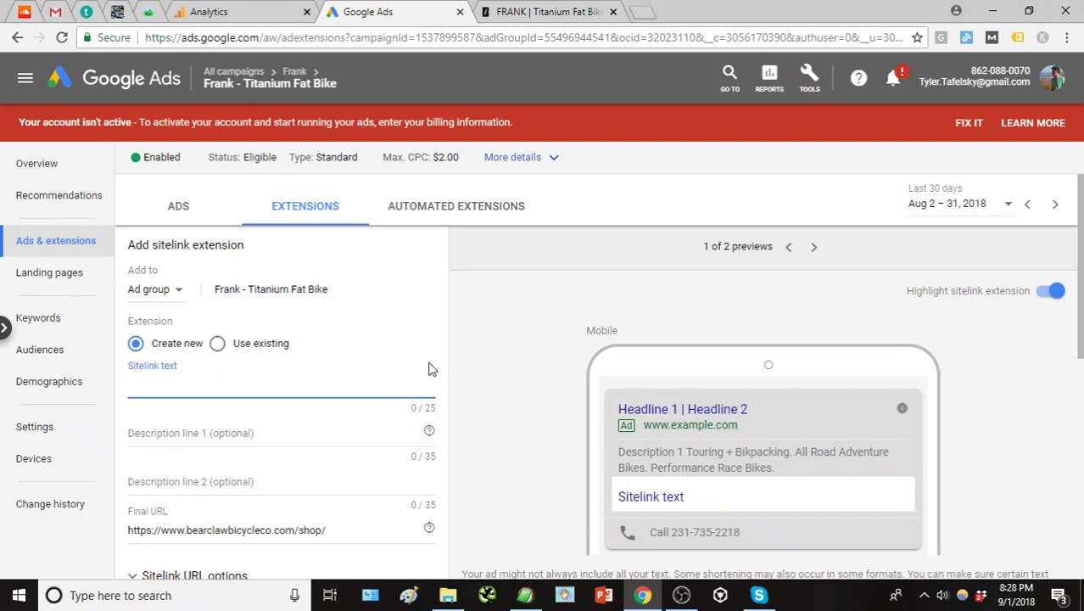
pyautogui.write('Ofrd')
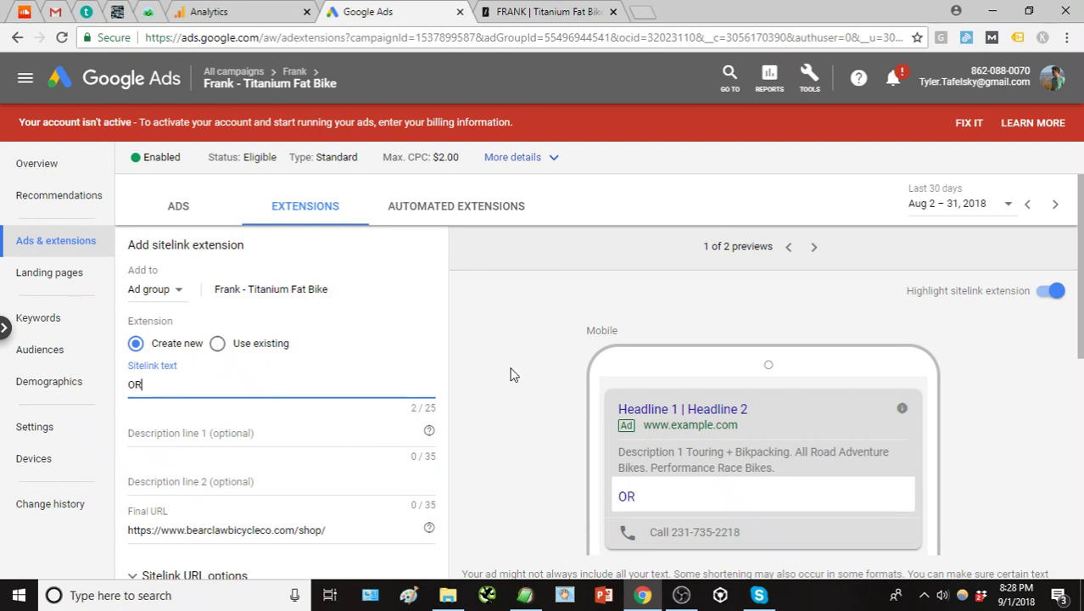
pyautogui.press('BackSpace')
pyautogui.press('BackSpace')
pyautogui.press('BackSpace')
pyautogui.write('rder O')
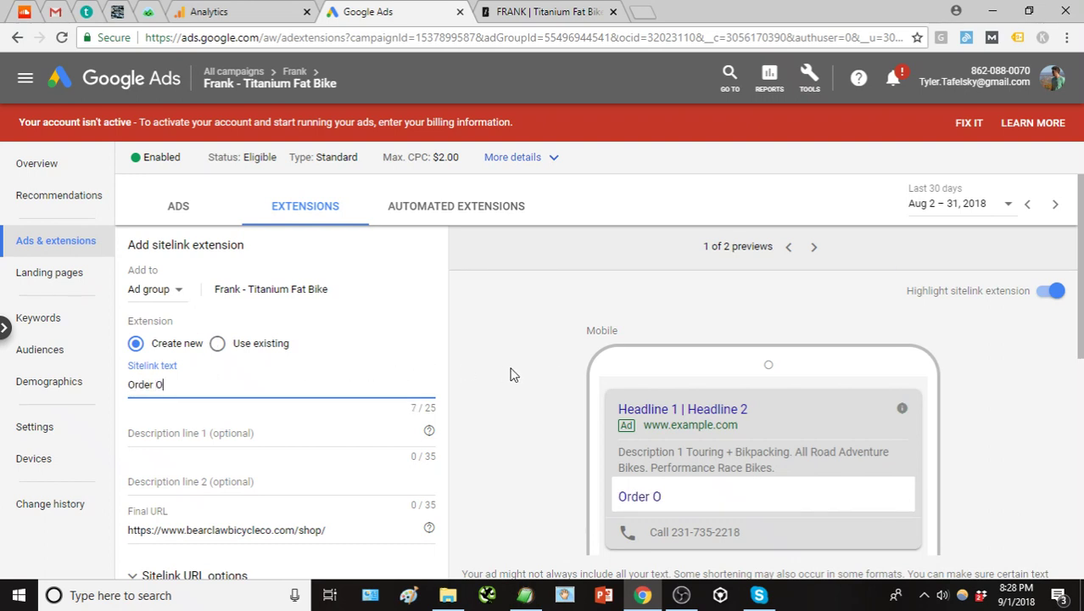
pyautogui.write('nline')
pyautogui.scroll(-2, 509, 374)
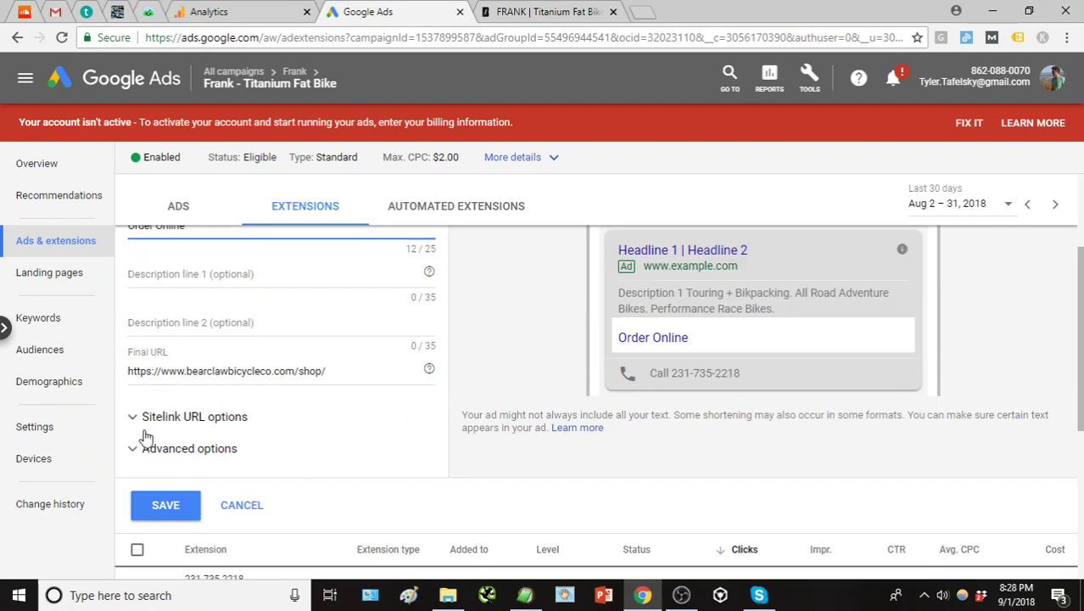
pyautogui.click(152, 506)
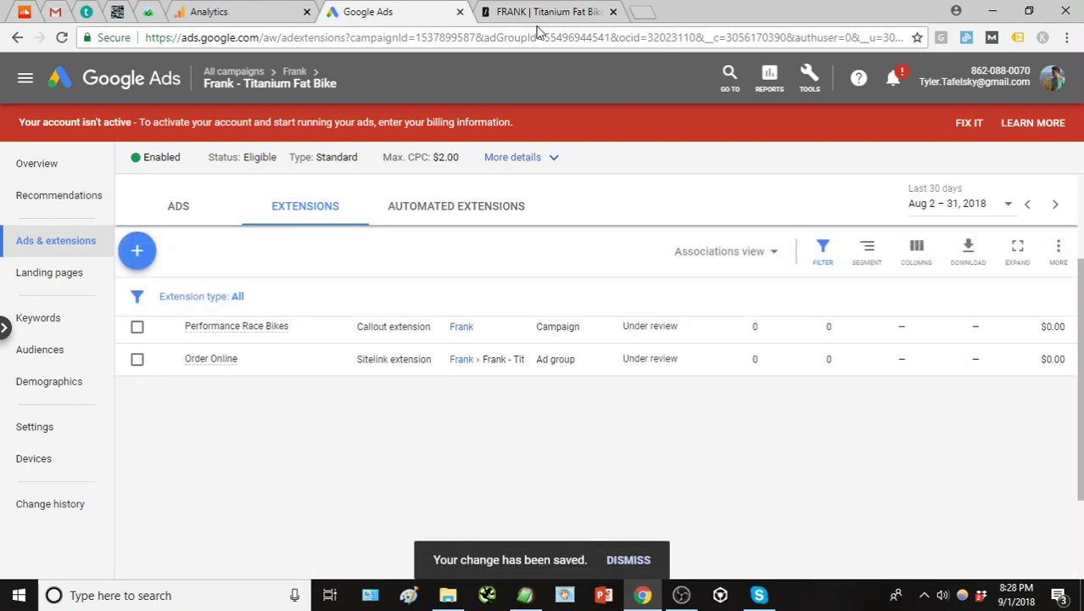
# Examine the build and geometry specifications on the Frank titanium fat bike page
pyautogui.click(539, 14)
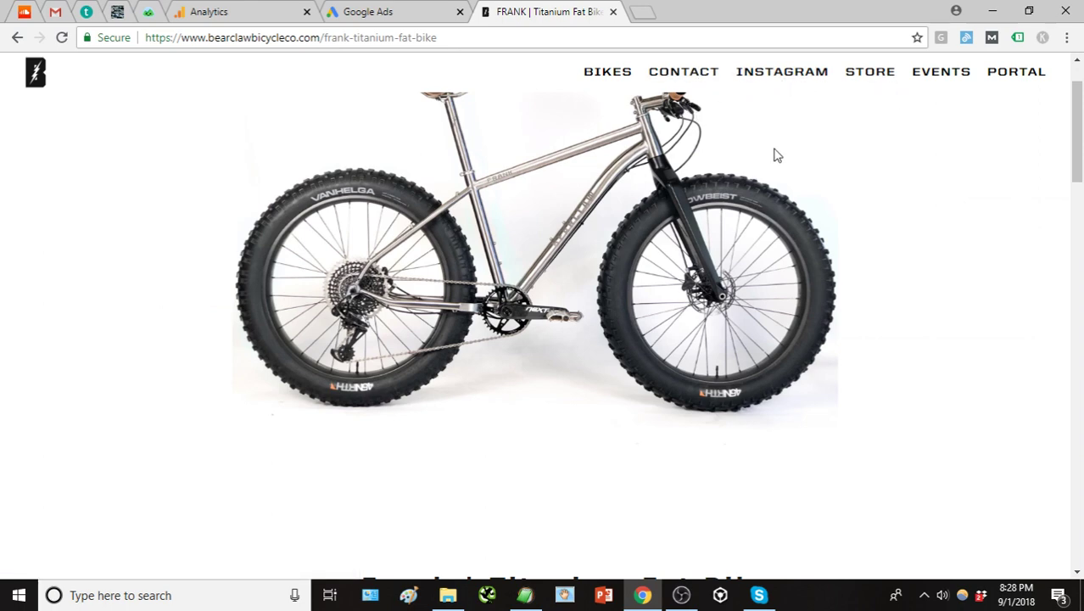
pyautogui.scroll(1, 773, 155)
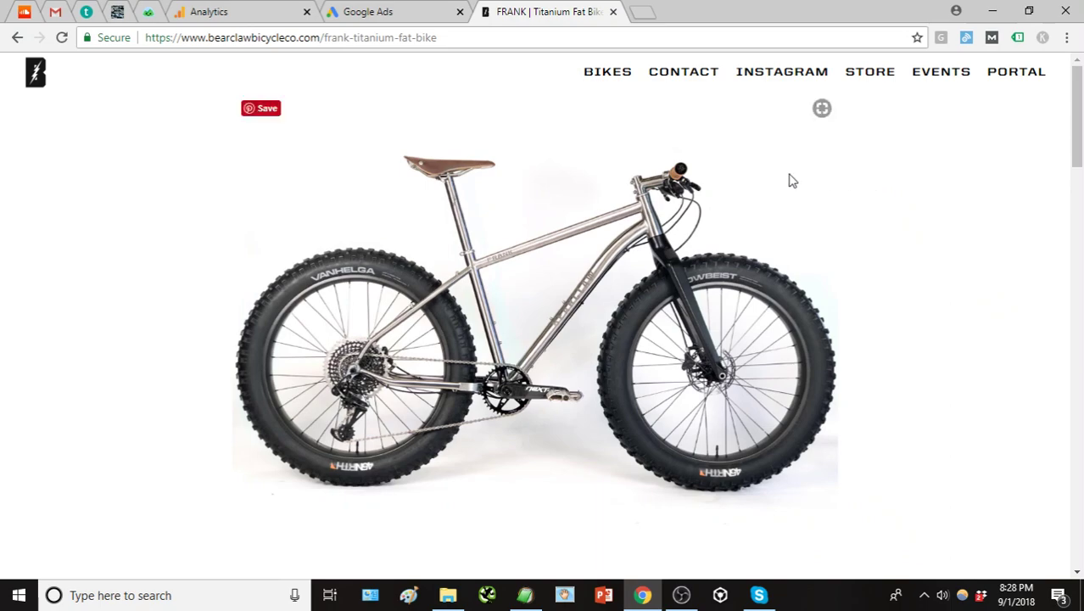
pyautogui.scroll(-9, 789, 182)
pyautogui.scroll(-8, 695, 219)
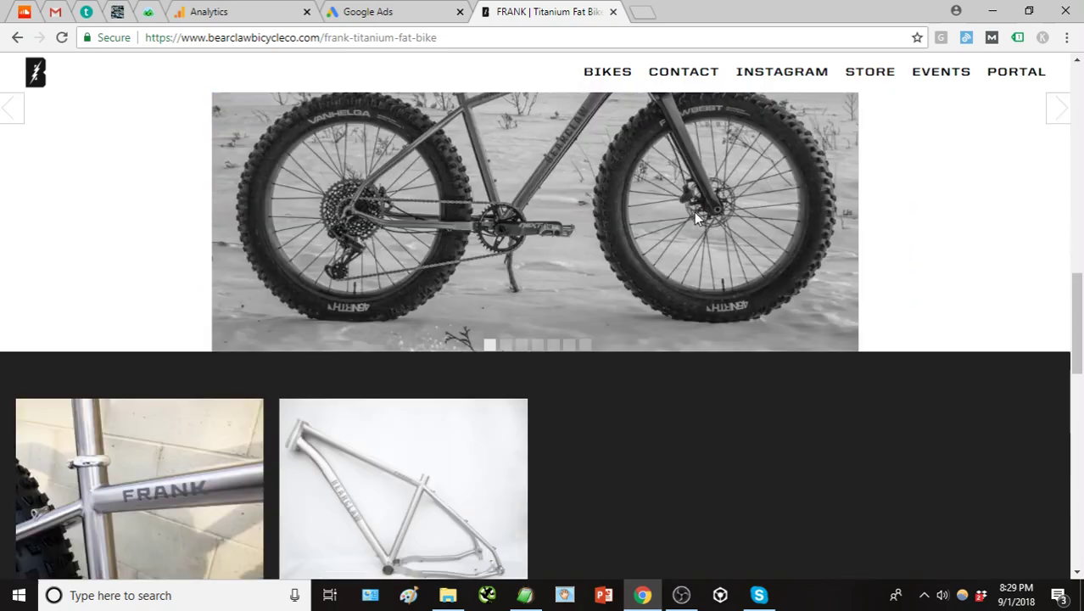
pyautogui.click(380, 187)
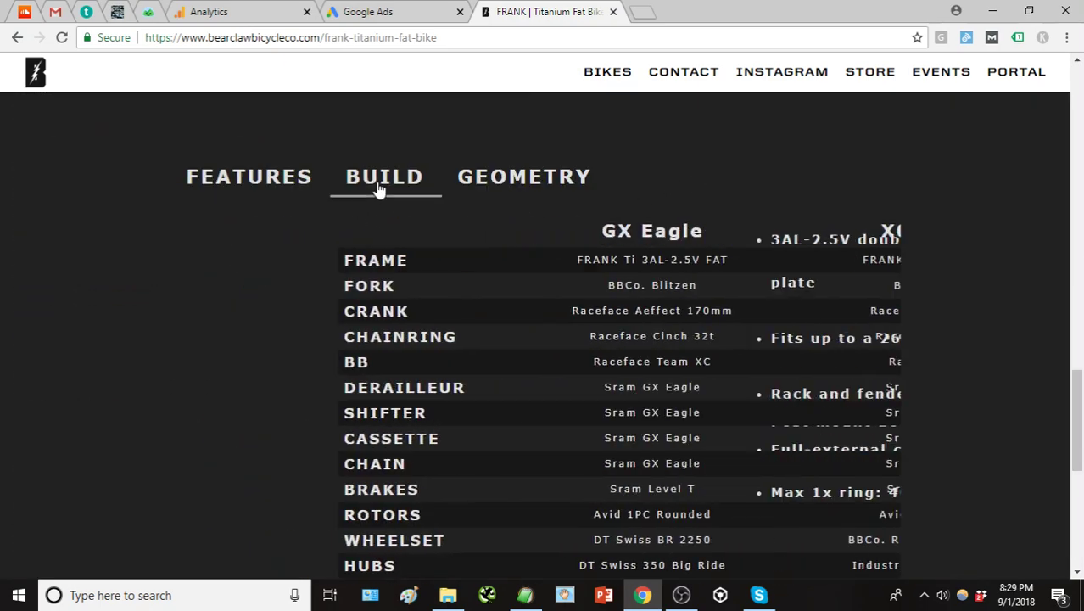
pyautogui.moveTo(496, 182); pyautogui.dragTo(428, 150)
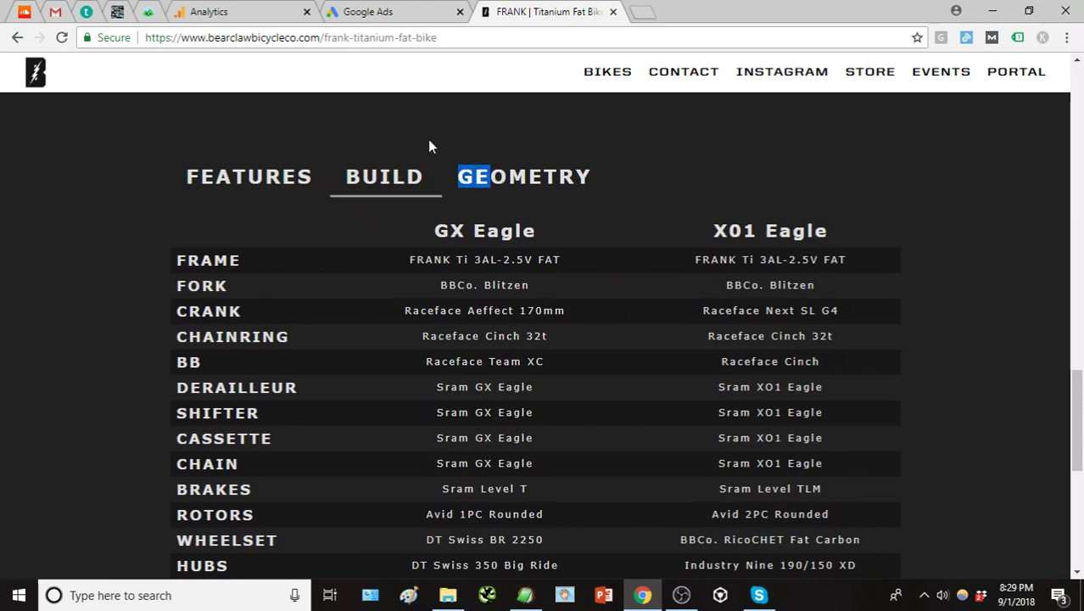
pyautogui.click(488, 176)
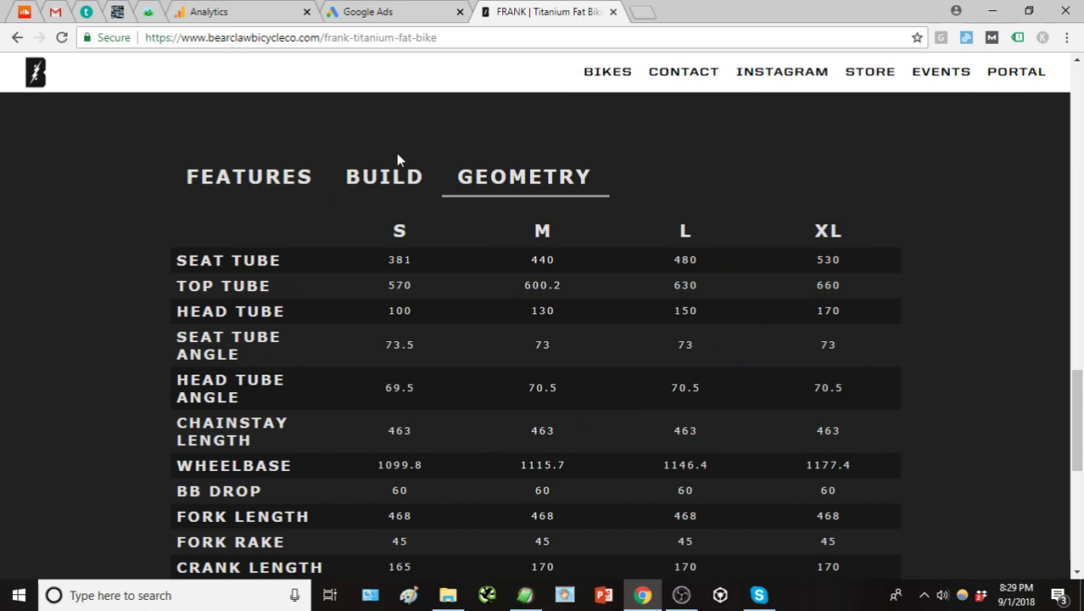
pyautogui.click(435, 42)
pyautogui.hotkey('ctrl', 'c')
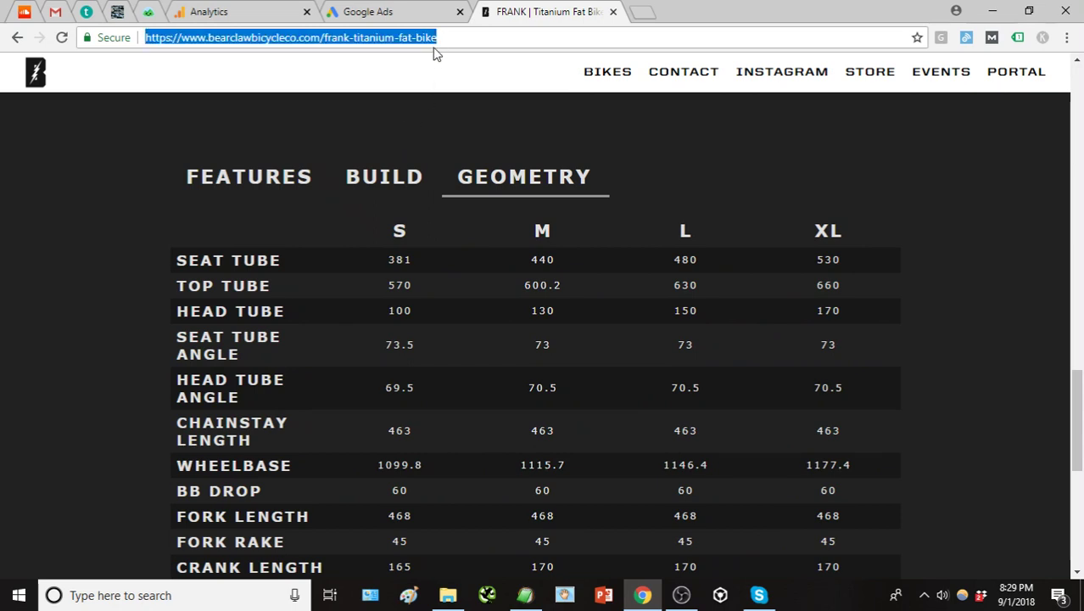
pyautogui.click(371, 16)
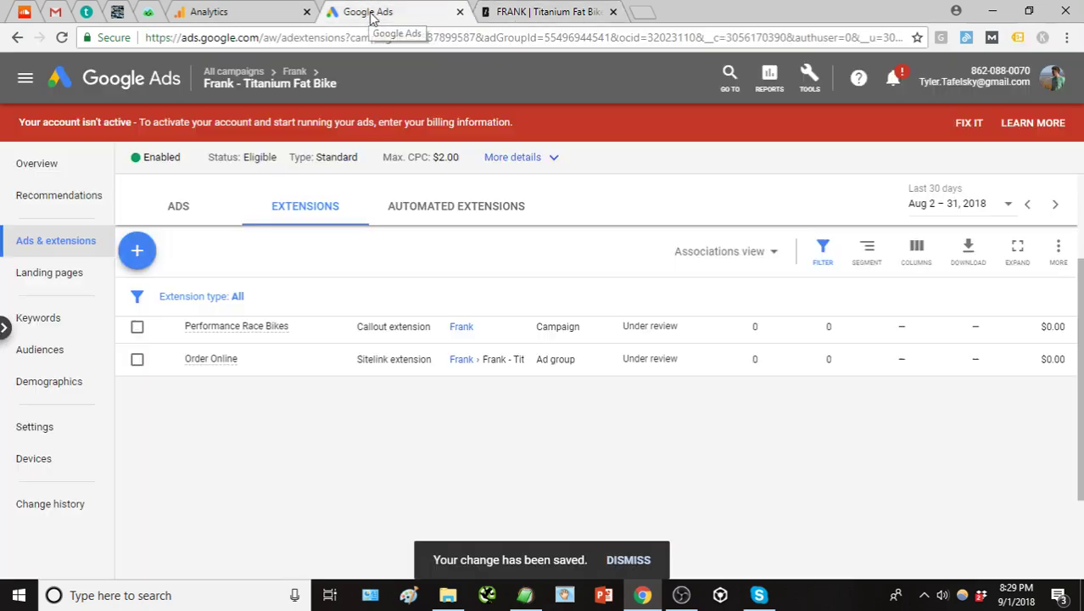
pyautogui.click(143, 257)
pyautogui.click(206, 153)
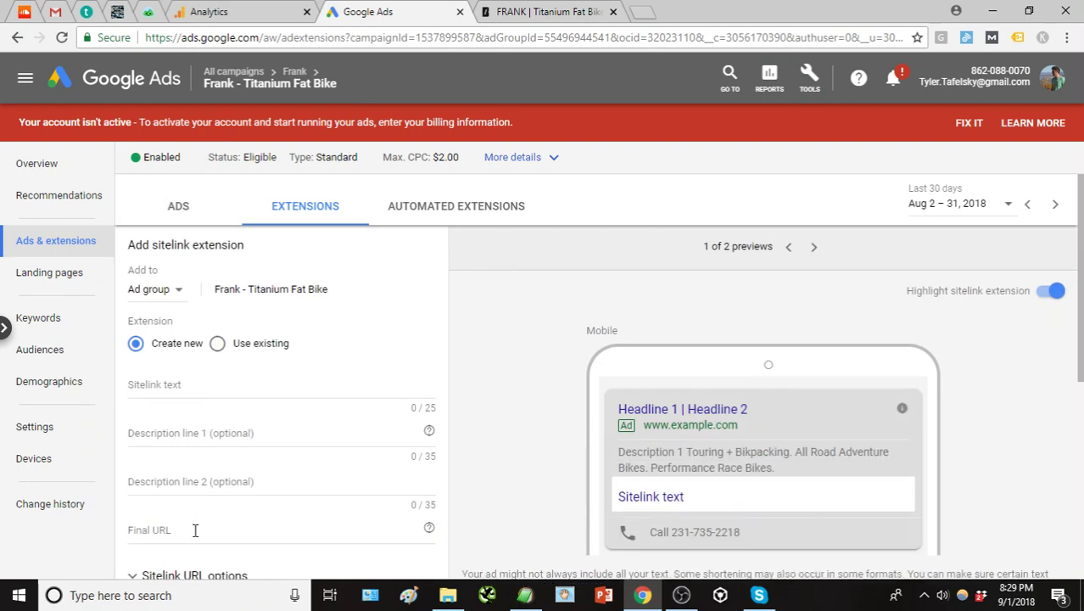
pyautogui.click(195, 530)
pyautogui.hotkey('ctrl', 'v')
# Enter Frank's Build + Geometry as the sitelink text, checking the wording against the Frank bike page
pyautogui.click(199, 385)
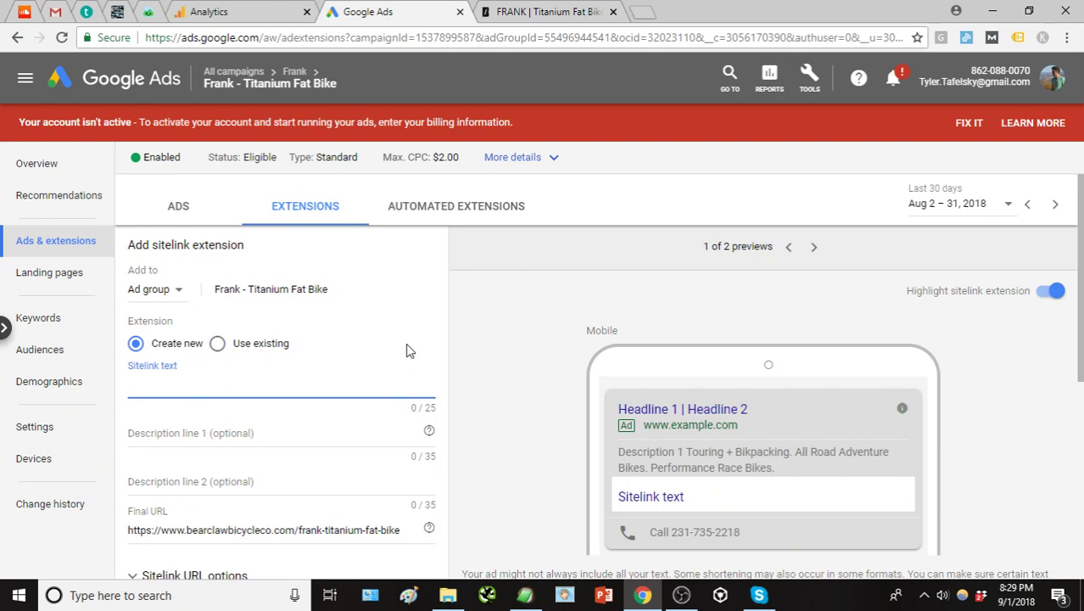
pyautogui.write("Frank's")
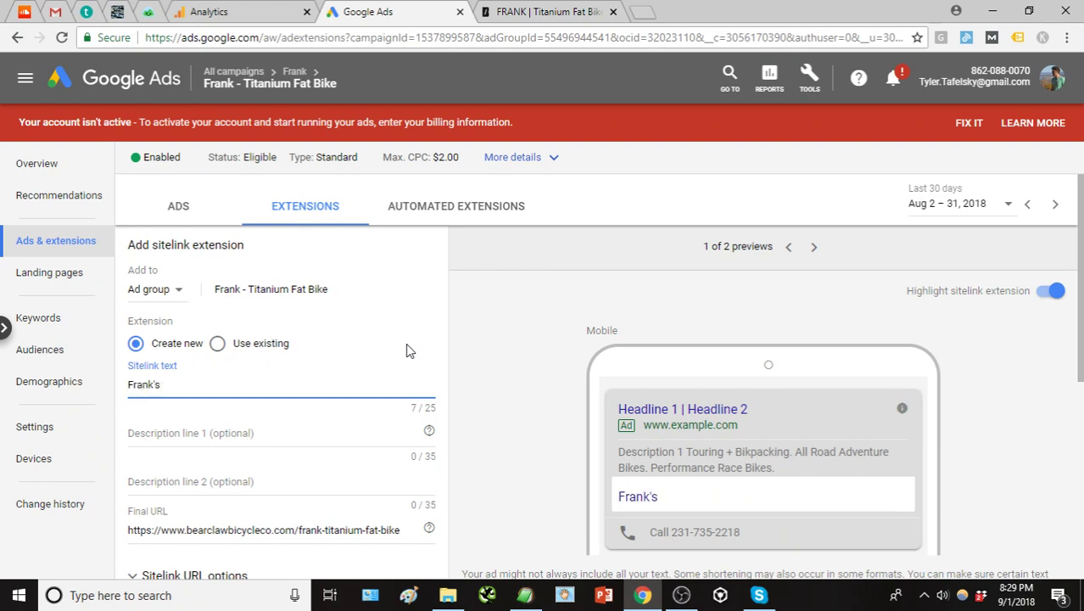
pyautogui.write(' Sp')
pyautogui.press('BackSpace')
pyautogui.press('BackSpace')
pyautogui.press('BackSpace')
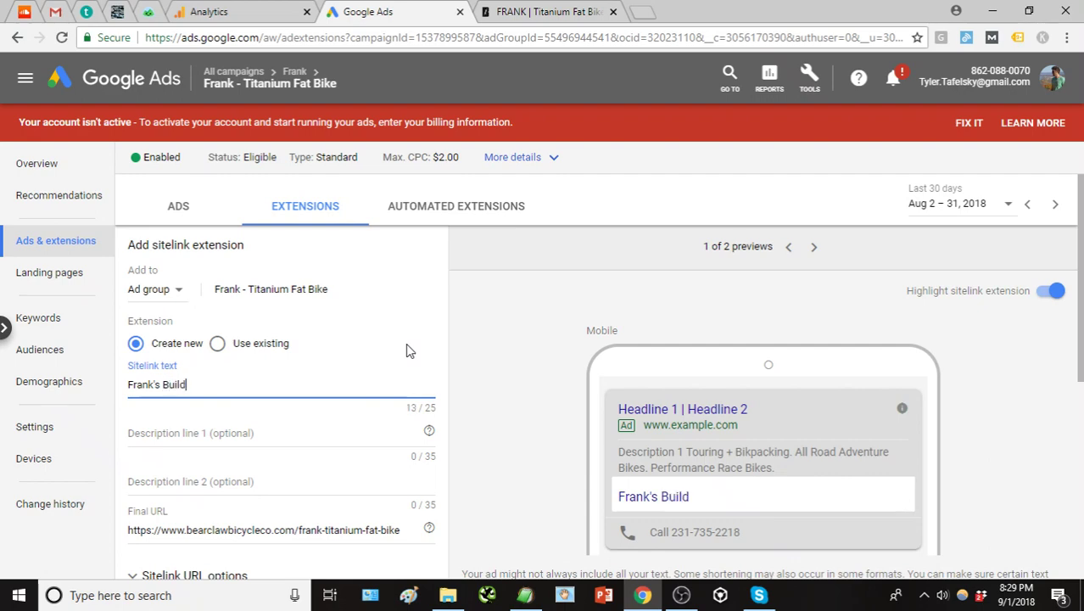
pyautogui.click(547, 11)
pyautogui.click(386, 11)
pyautogui.write('og')
pyautogui.press('BackSpace')
pyautogui.press('BackSpace')
pyautogui.write('metry')
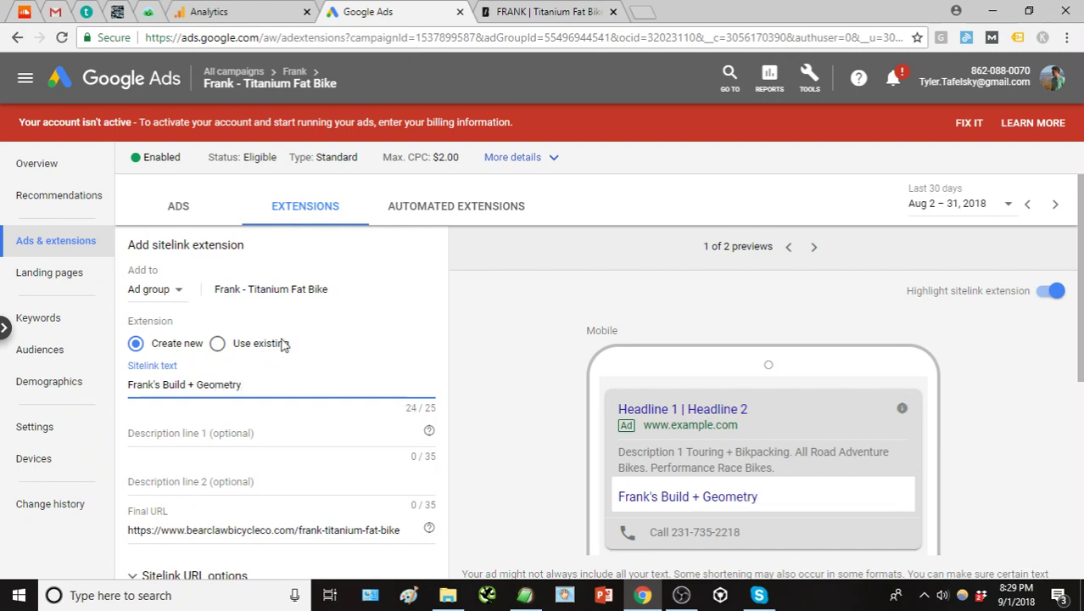
# Shorten the sitelink text to Build + Geometry and save the sitelink extension
pyautogui.doubleClick(142, 384)
pyautogui.press('Delete')
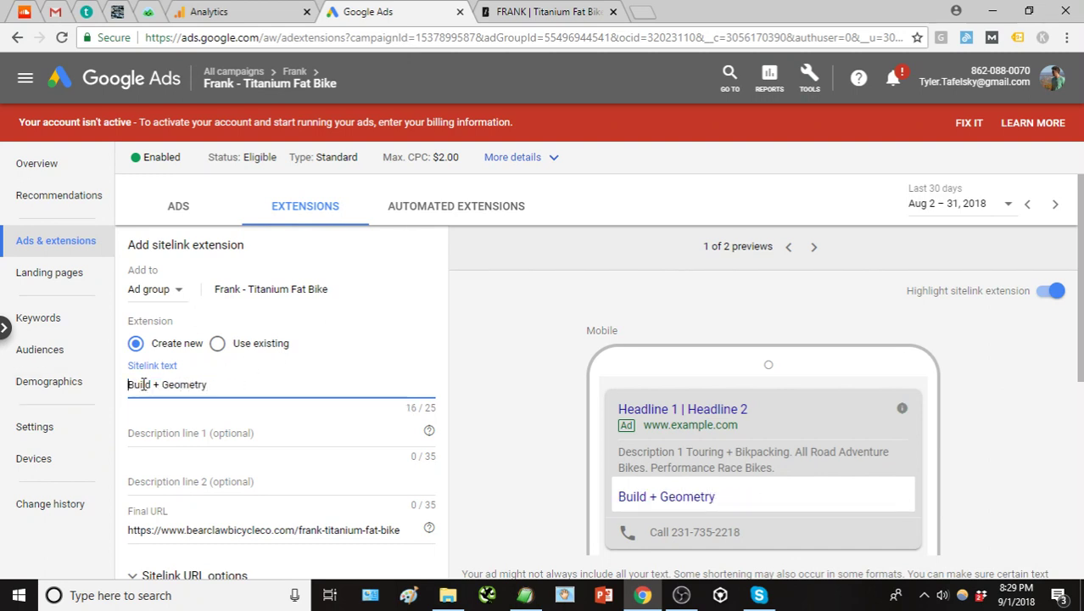
pyautogui.scroll(-2, 227, 406)
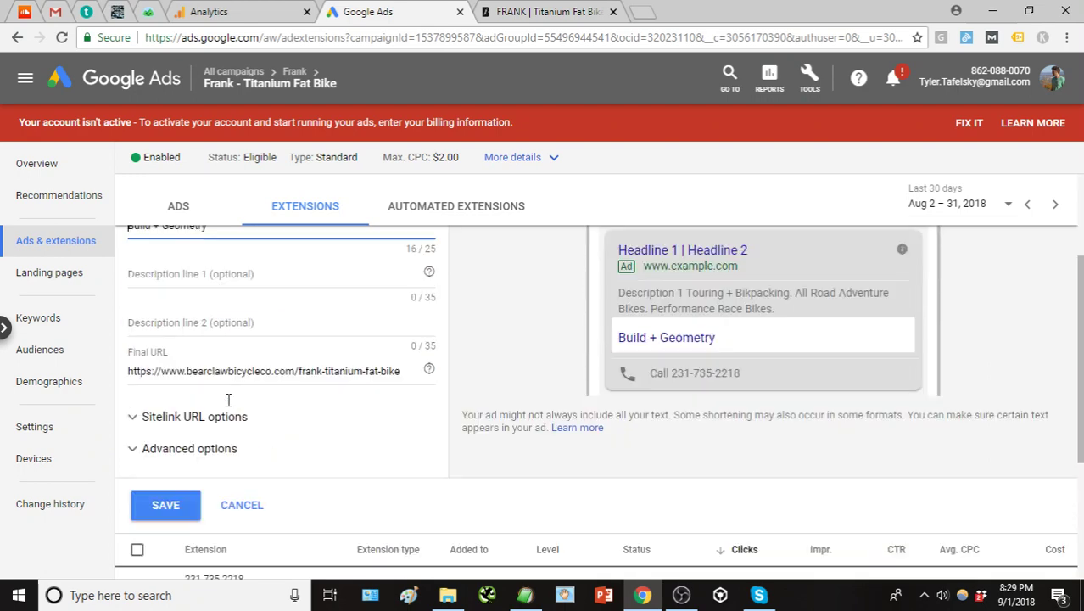
pyautogui.click(165, 506)
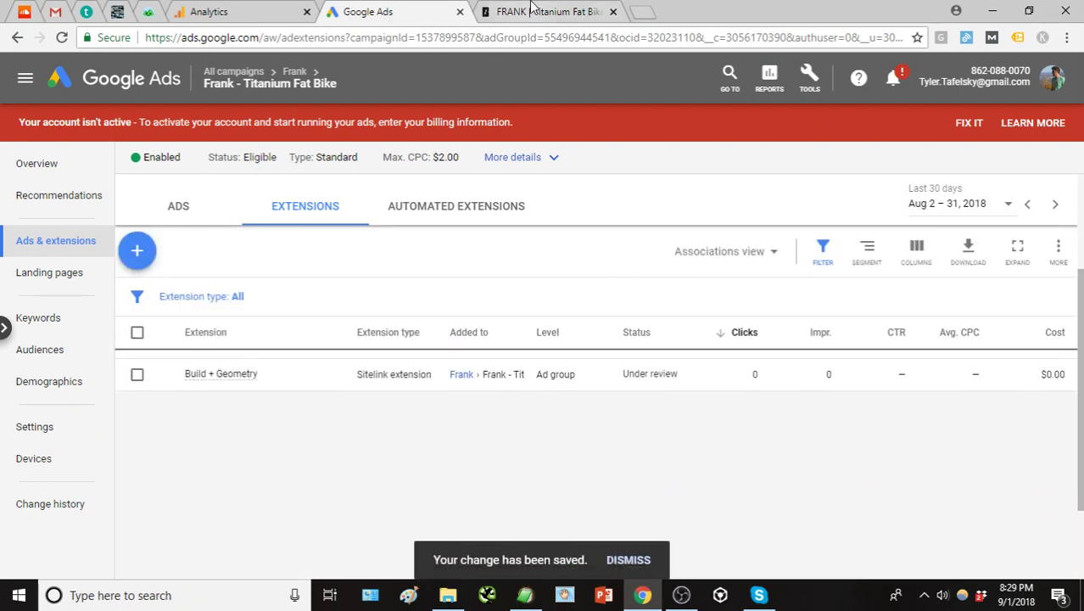
# Look over the Frank page on the Bearclaw website and copy the address of its Contact link
pyautogui.hotkey('ctrl', 'Tab')
pyautogui.scroll(10, 401, 161)
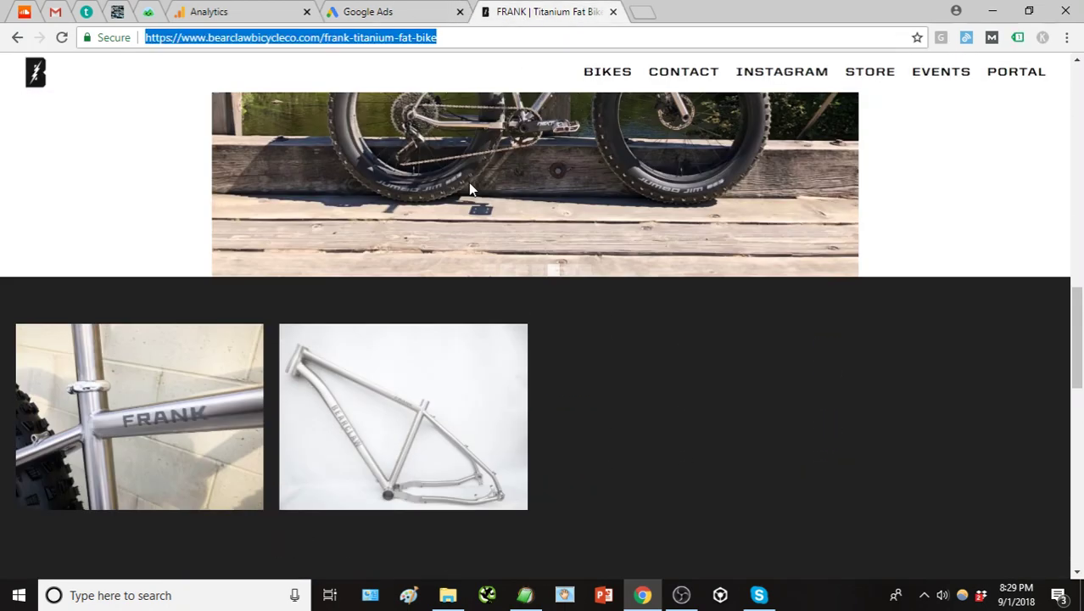
pyautogui.scroll(7, 611, 246)
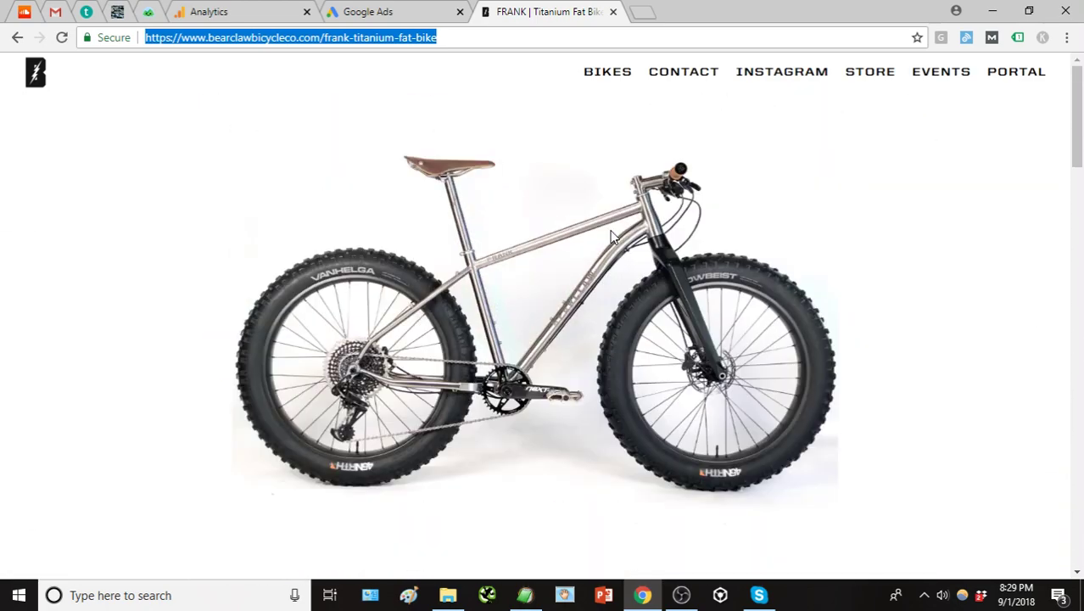
pyautogui.scroll(-4, 611, 238)
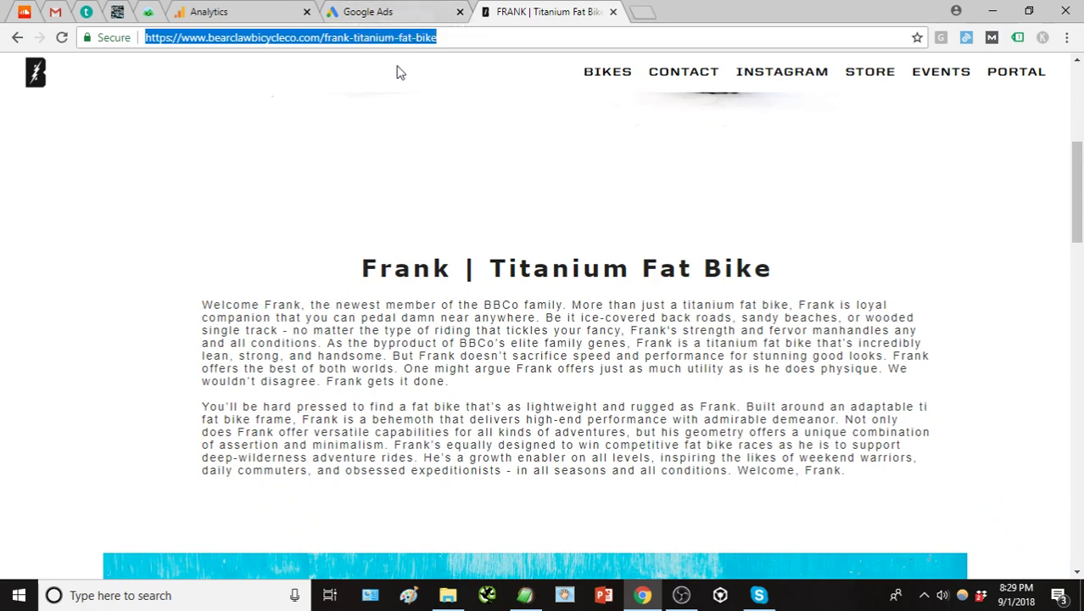
pyautogui.scroll(2, 466, 224)
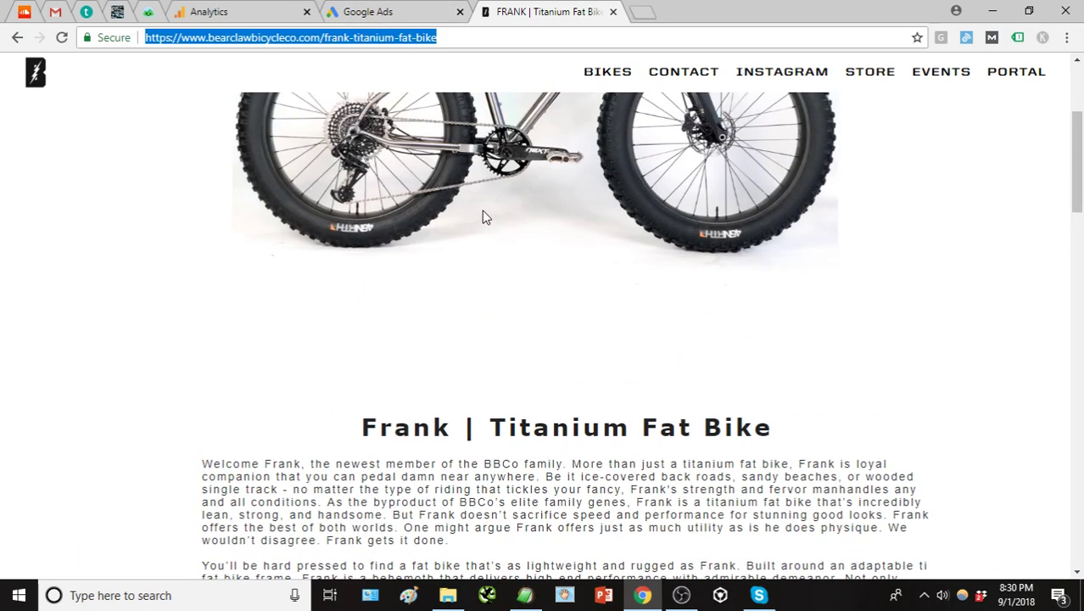
pyautogui.rightClick(675, 75)
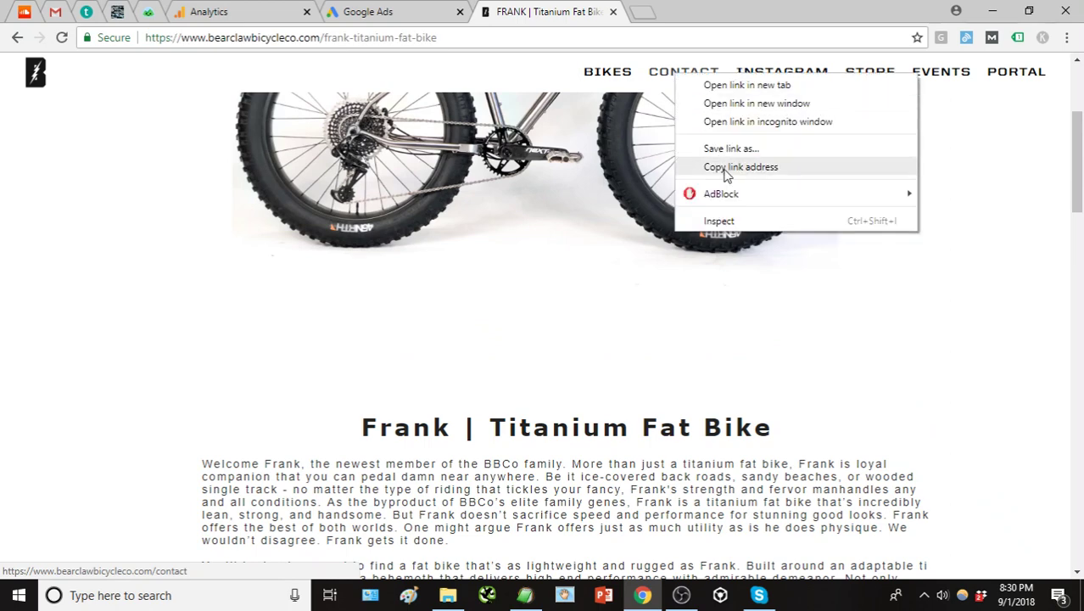
pyautogui.click(726, 168)
pyautogui.click(413, 19)
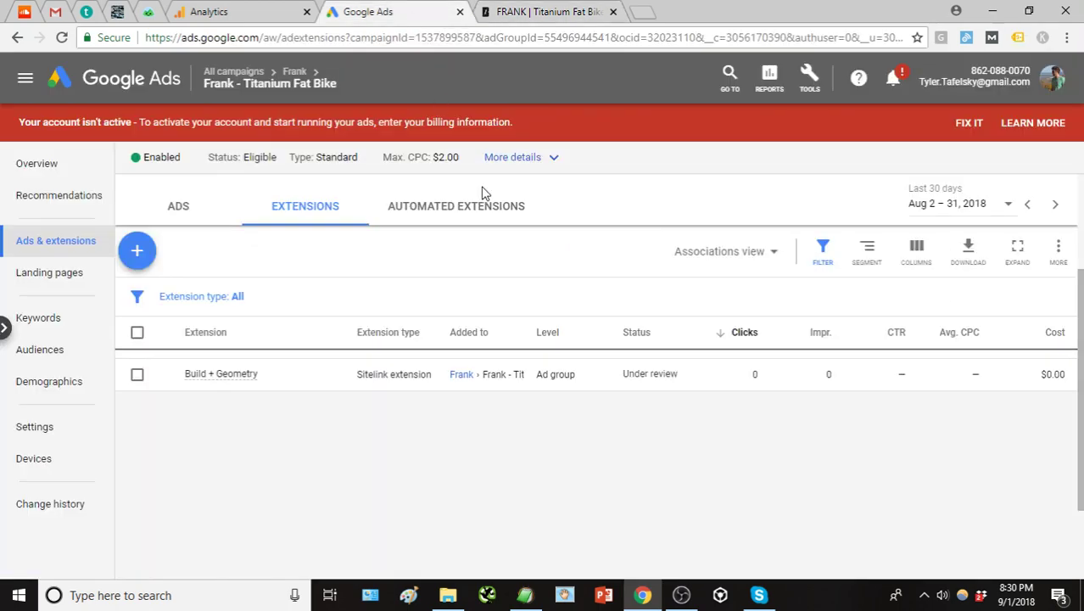
pyautogui.click(138, 250)
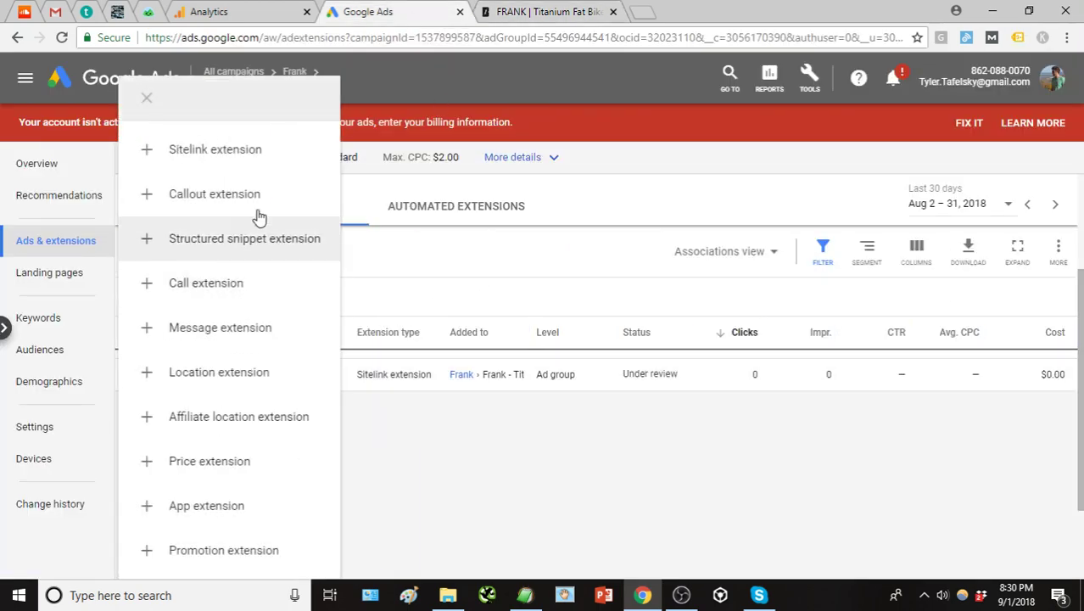
pyautogui.click(229, 151)
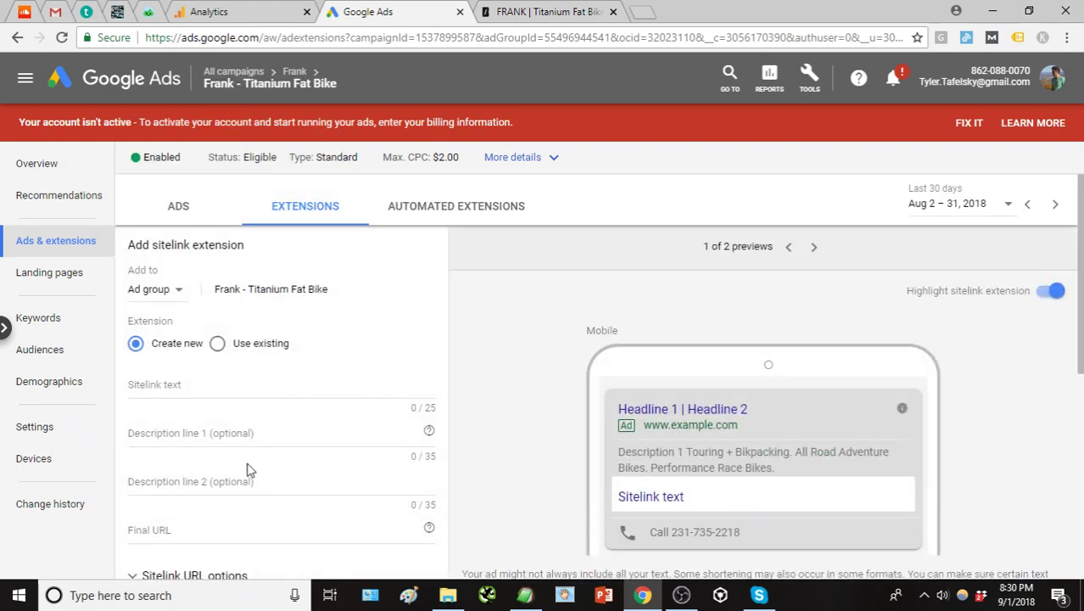
pyautogui.click(217, 534)
pyautogui.hotkey('ctrl', 'v')
# Set the sitelink text to Contact Us and save the sitelink extension
pyautogui.click(236, 396)
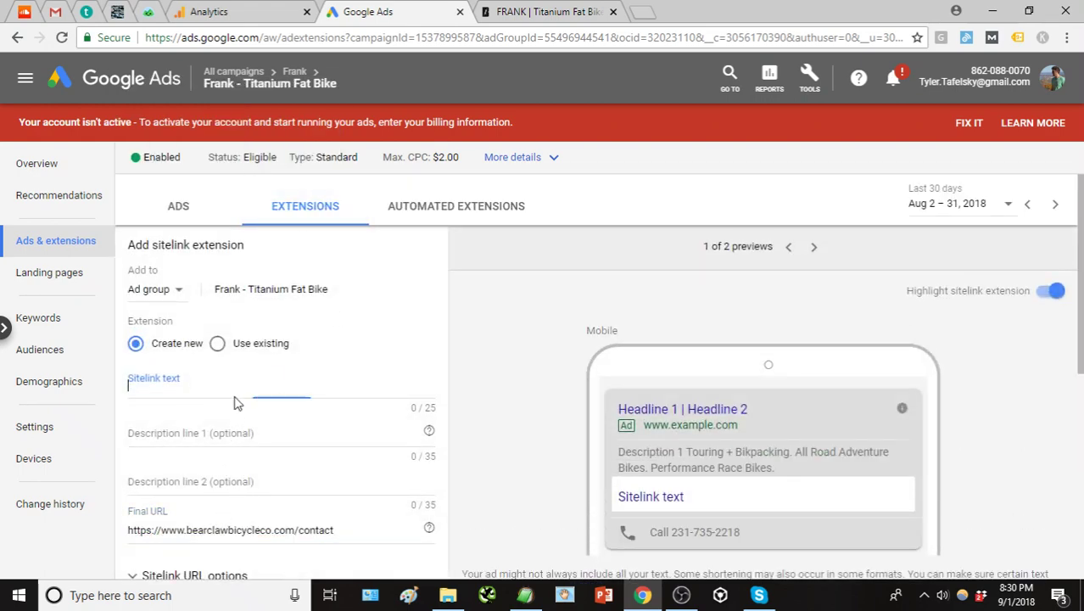
pyautogui.write('Conta')
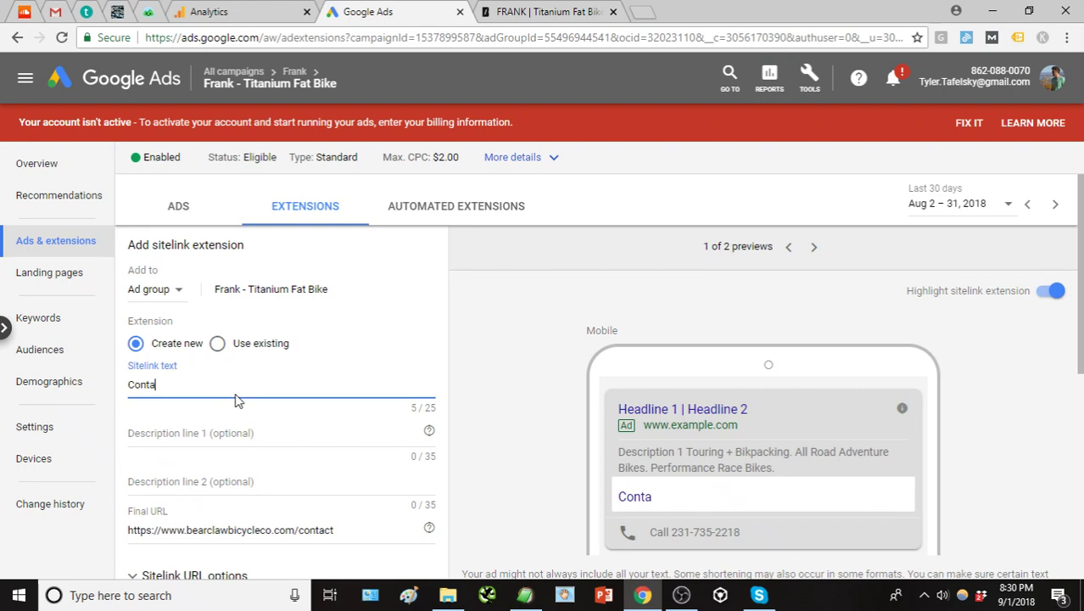
pyautogui.write('ct Us')
pyautogui.scroll(-1, 238, 395)
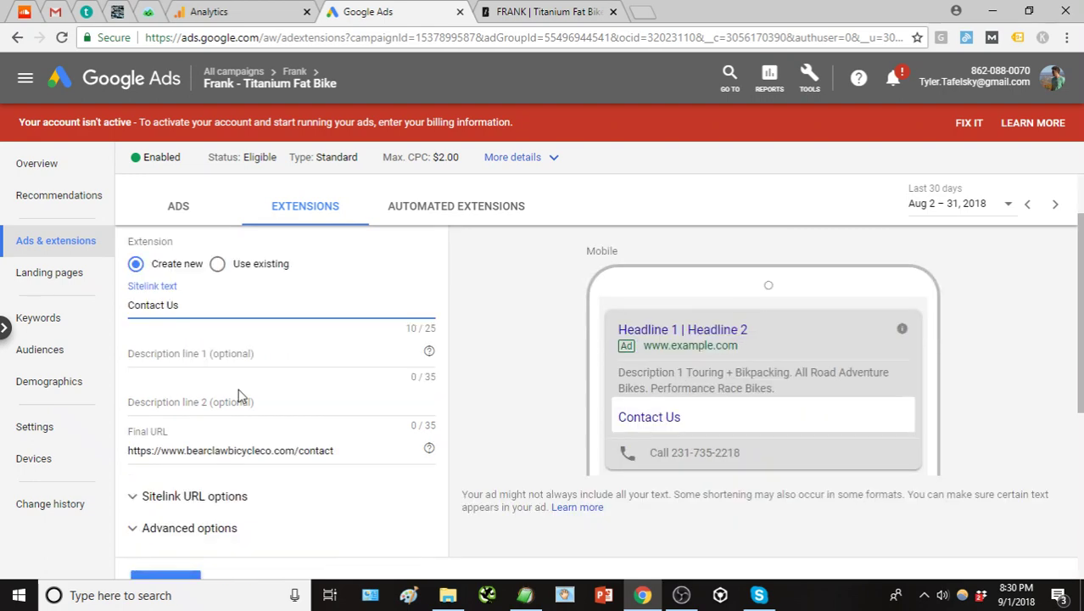
pyautogui.click(188, 578)
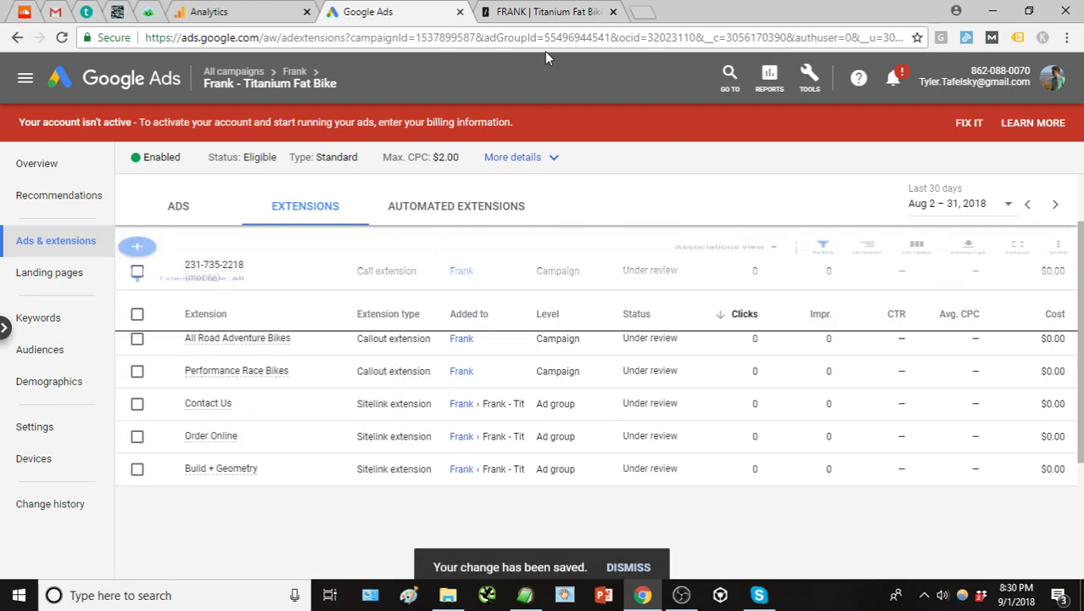
pyautogui.click(529, 15)
pyautogui.click(511, 34)
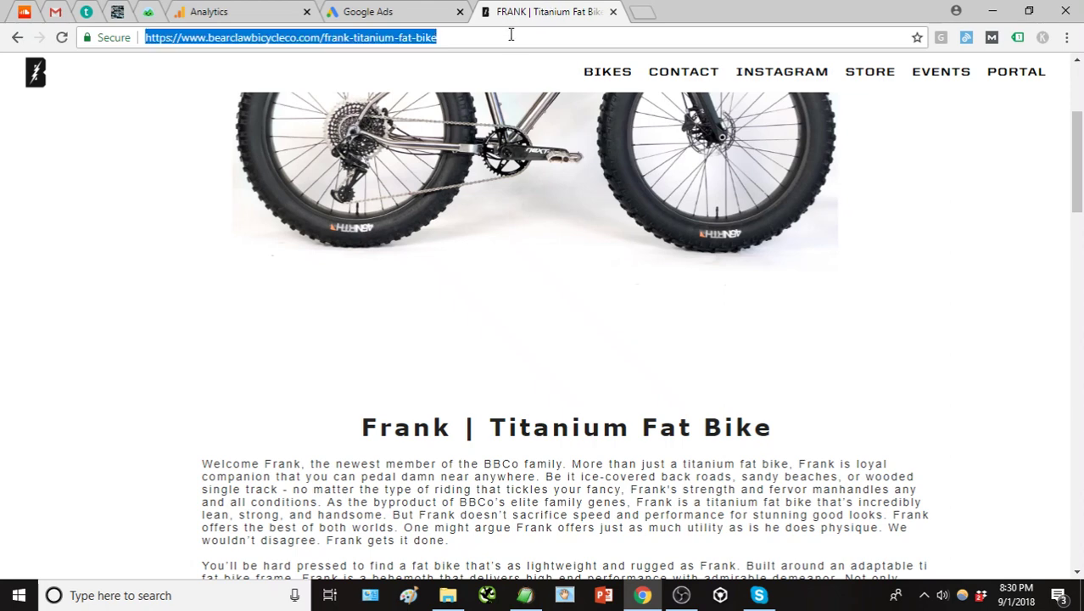
pyautogui.click(392, 12)
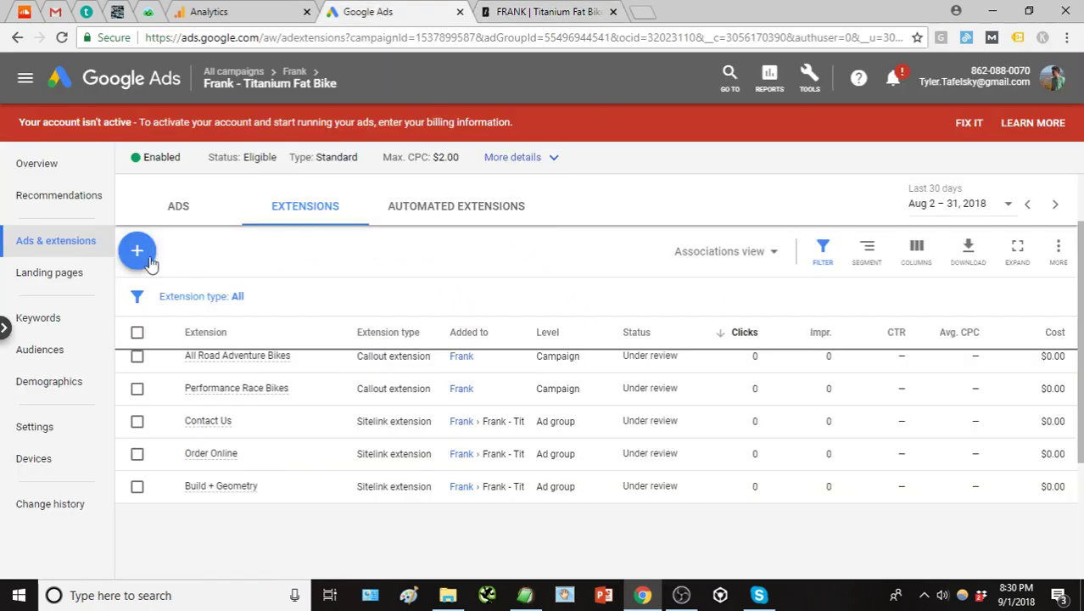
pyautogui.click(143, 258)
pyautogui.click(291, 157)
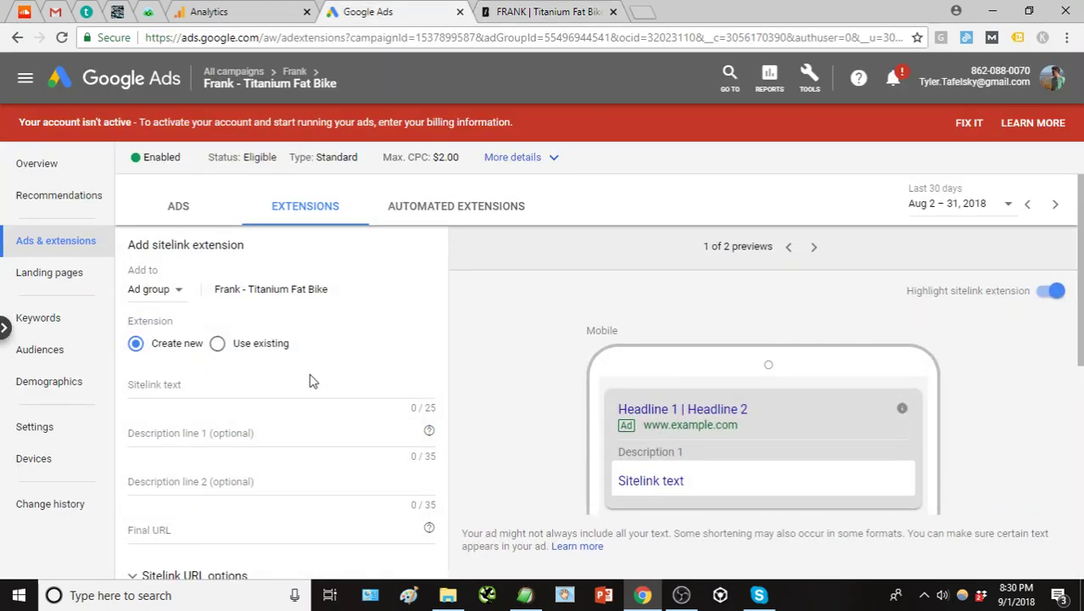
pyautogui.scroll(-1, 246, 499)
pyautogui.click(204, 452)
pyautogui.hotkey('ctrl', 'v')
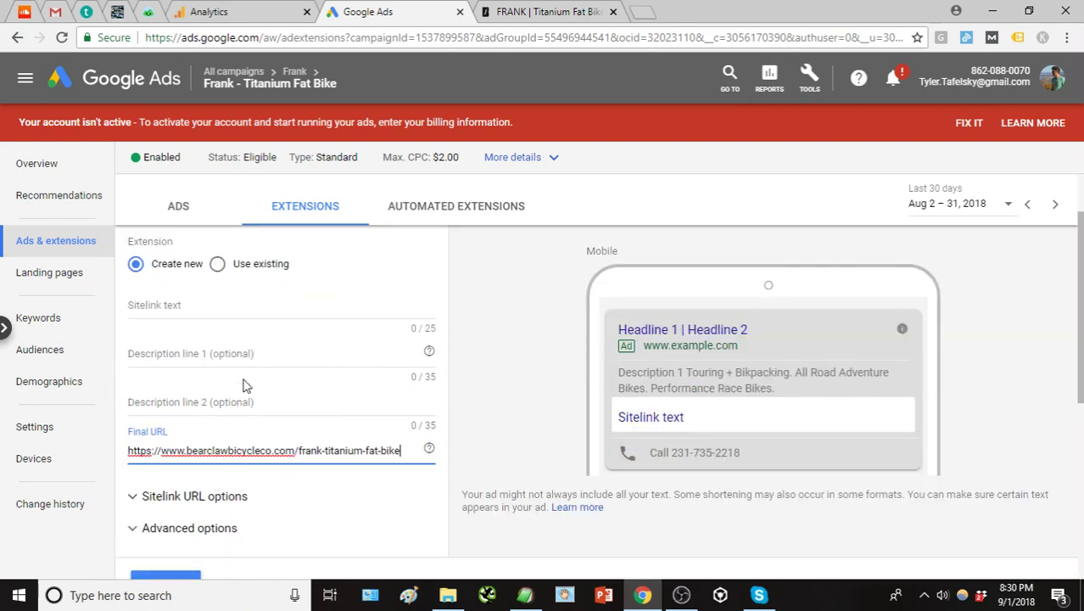
# Set the sitelink text to Ti Fat Bike Frames and save the sitelink extension
pyautogui.click(260, 310)
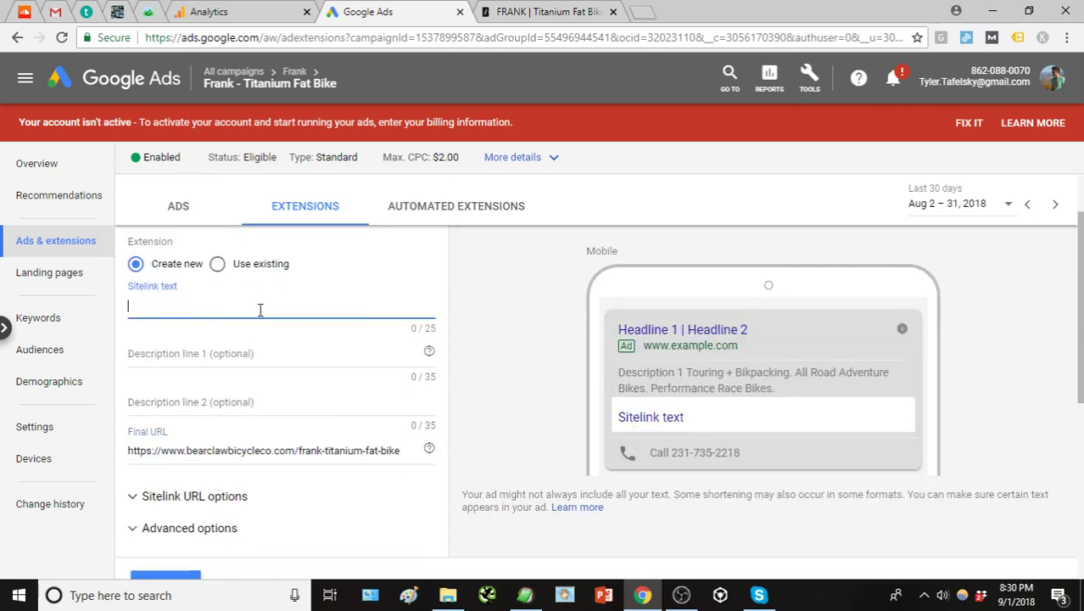
pyautogui.write('Ti Fat B')
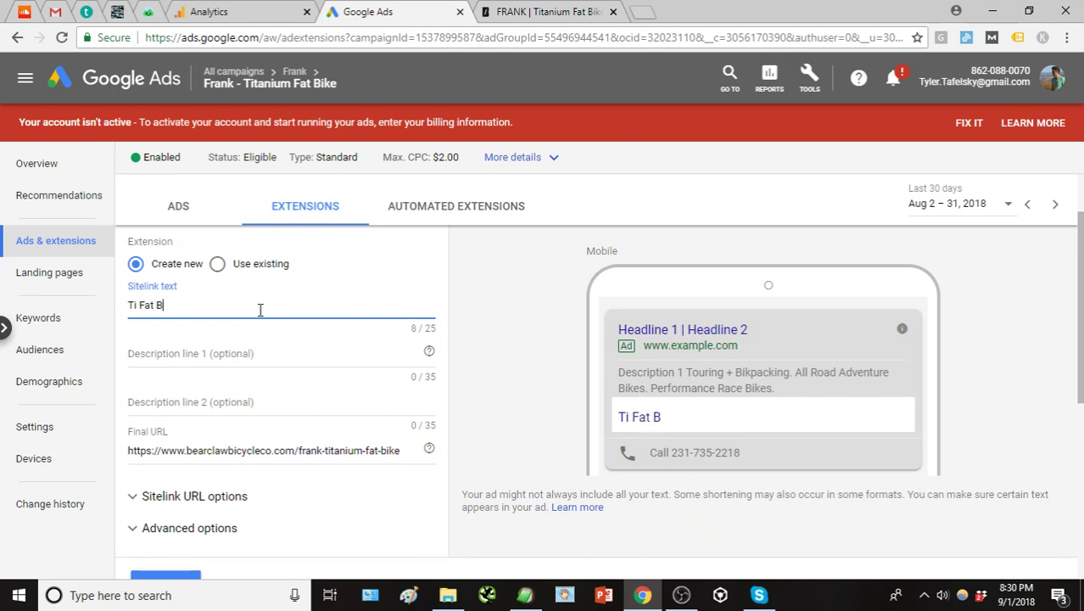
pyautogui.write('ike Frames')
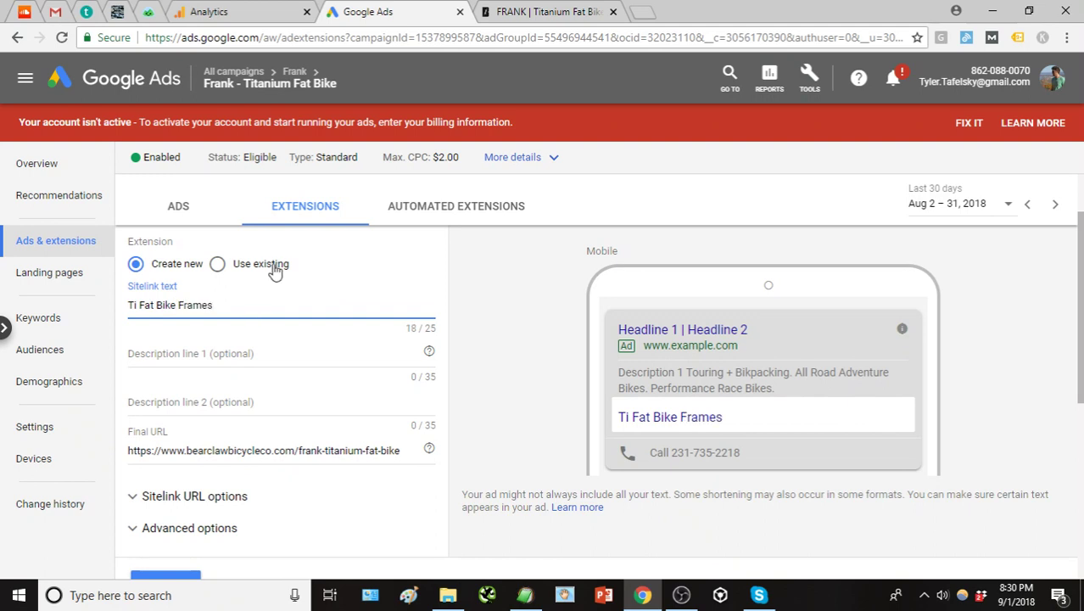
pyautogui.scroll(-1, 272, 265)
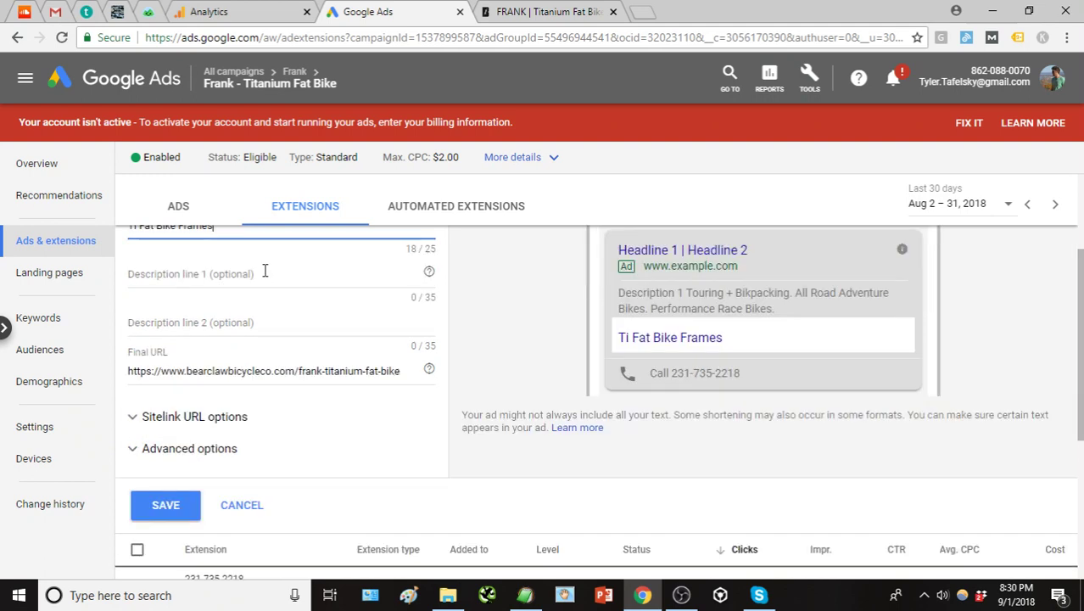
pyautogui.click(166, 505)
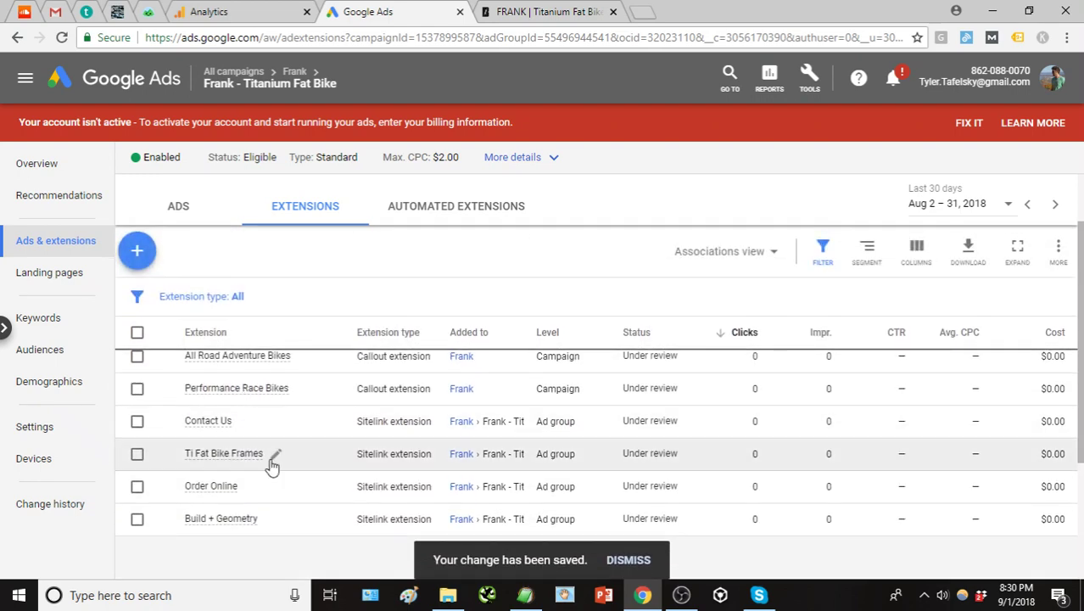
# Start a new callout extension for the Frank - Titanium Fat Bike ad group
pyautogui.scroll(1, 273, 463)
pyautogui.scroll(-1, 284, 465)
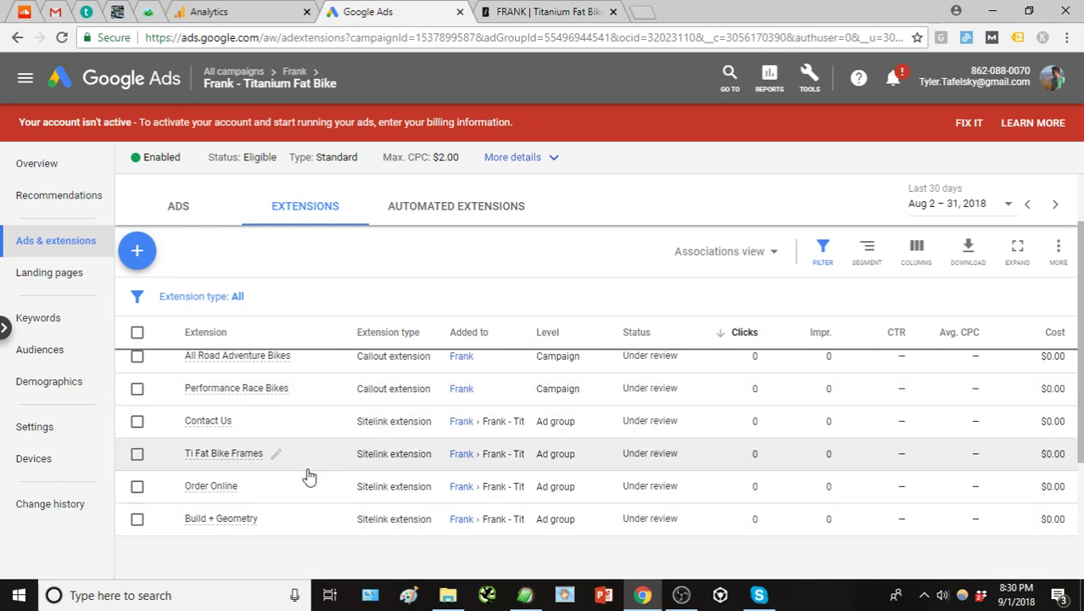
pyautogui.scroll(1, 309, 479)
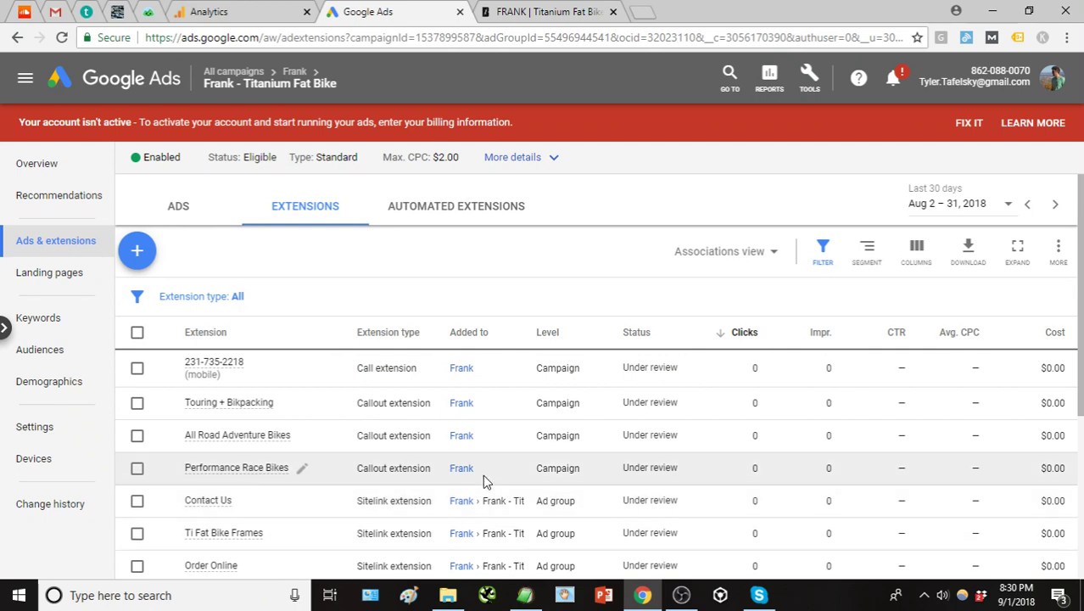
pyautogui.scroll(-2, 475, 478)
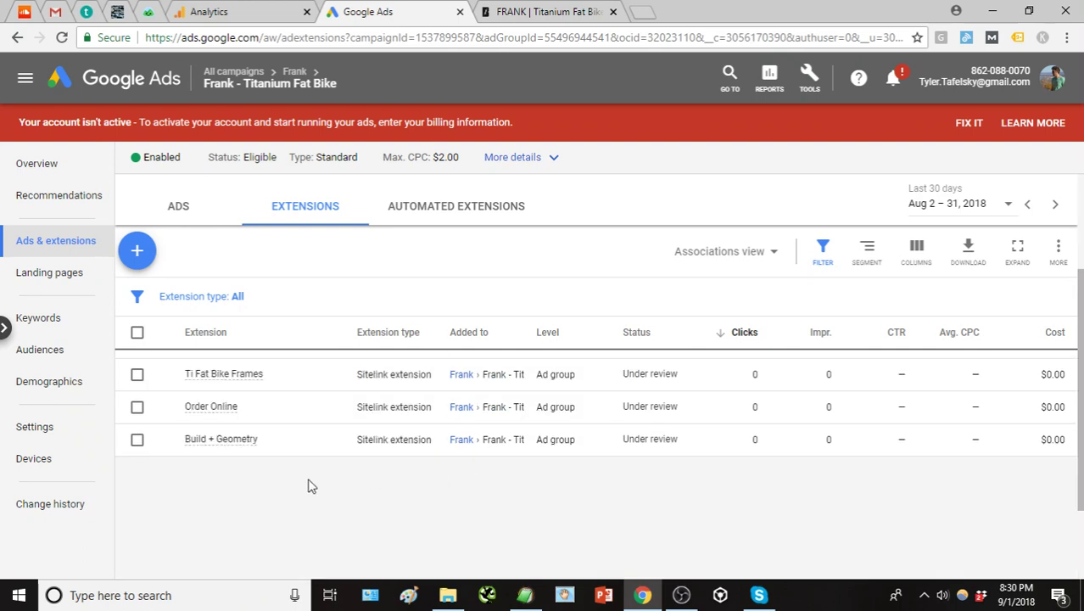
pyautogui.click(143, 259)
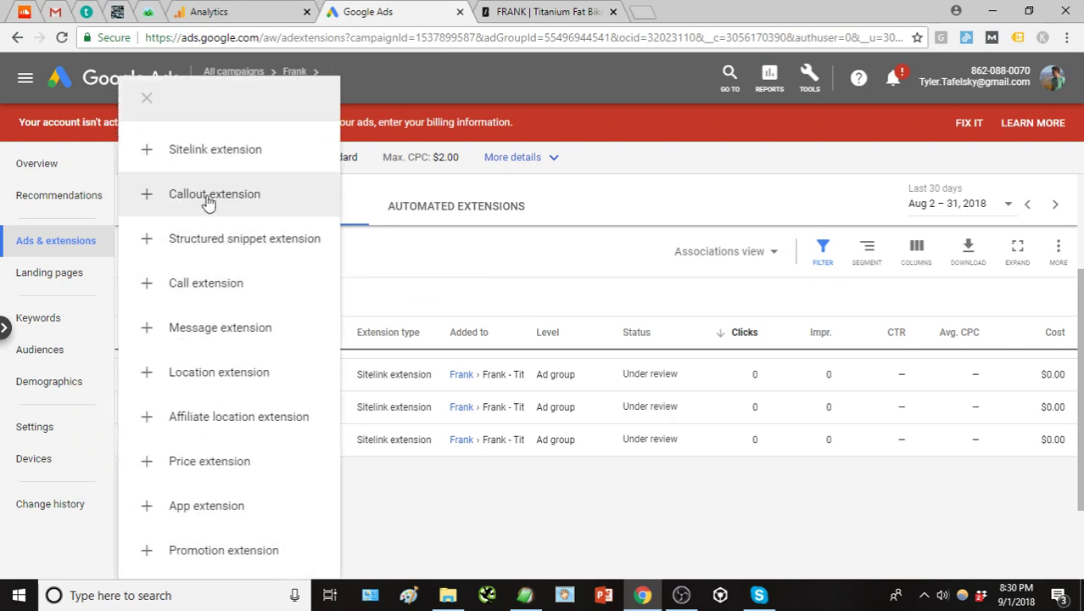
pyautogui.click(207, 196)
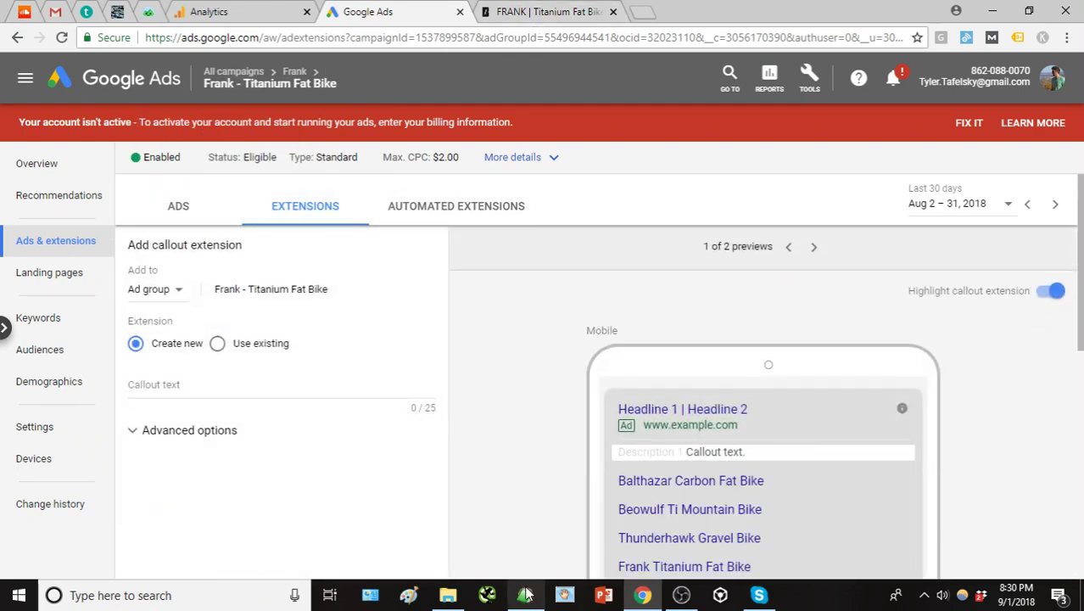
# Copy "Bikepacking Adventures Await" from Frank Ads + Keywords.txt in EditPad Pro and paste it as the callout text in Google Ads
pyautogui.click(526, 595)
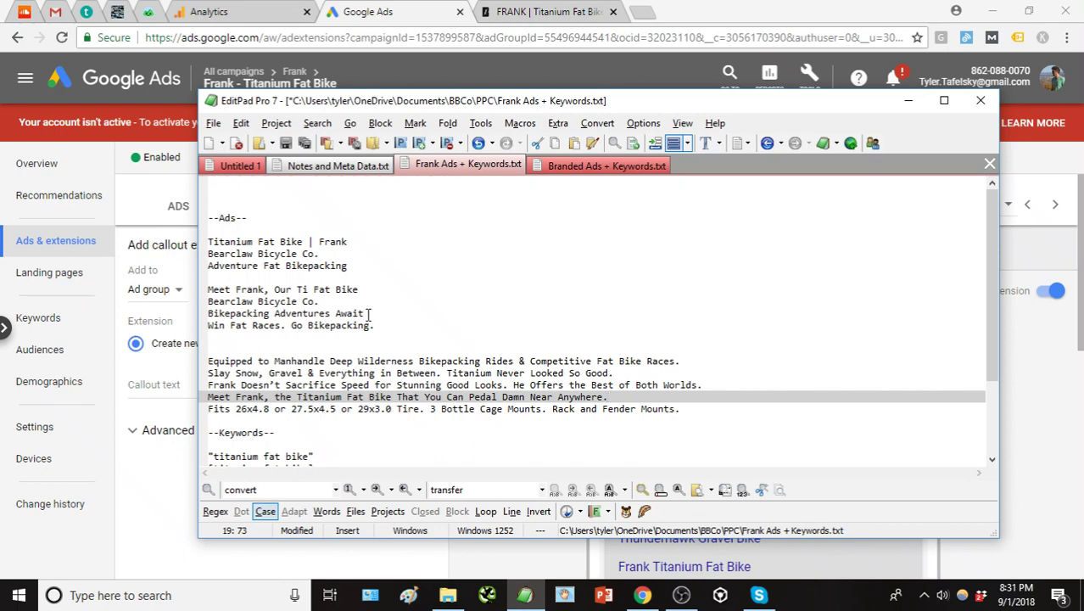
pyautogui.moveTo(368, 313); pyautogui.dragTo(197, 315)
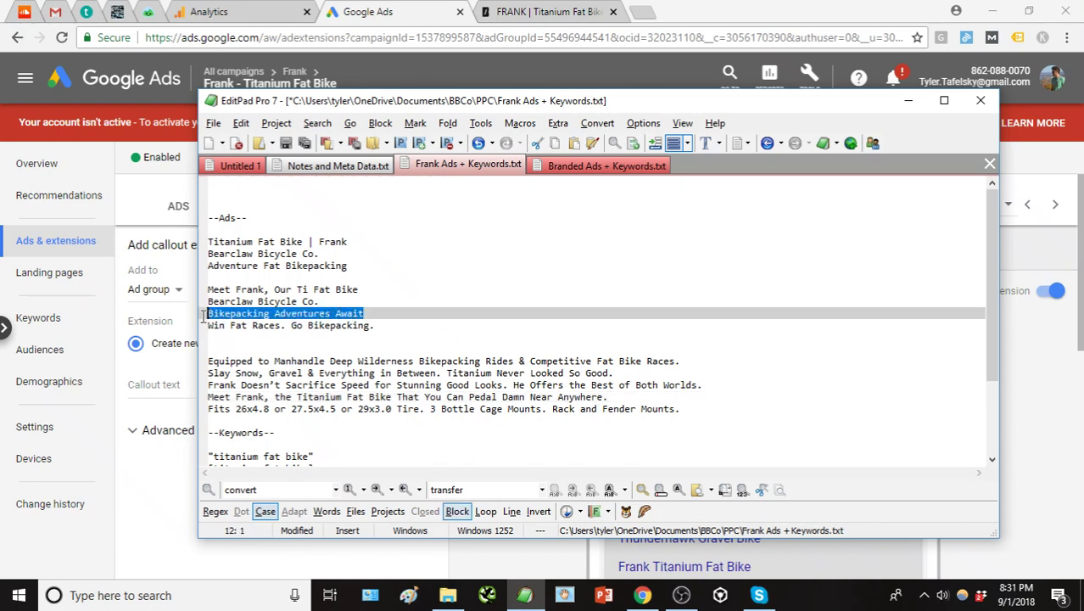
pyautogui.hotkey('ctrl', 'c')
pyautogui.click(176, 541)
pyautogui.click(177, 384)
pyautogui.hotkey('ctrl', 'v')
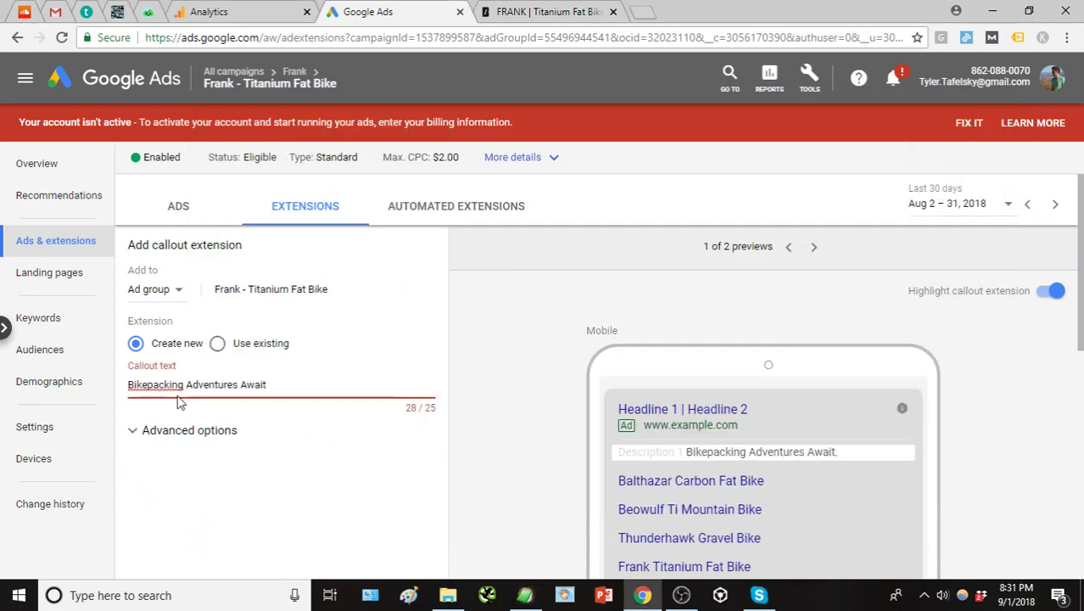
# Replace the word Bikepacking so the callout text reads Fat Adventures Await, and save the callout extension
pyautogui.moveTo(185, 384); pyautogui.dragTo(365, 390)
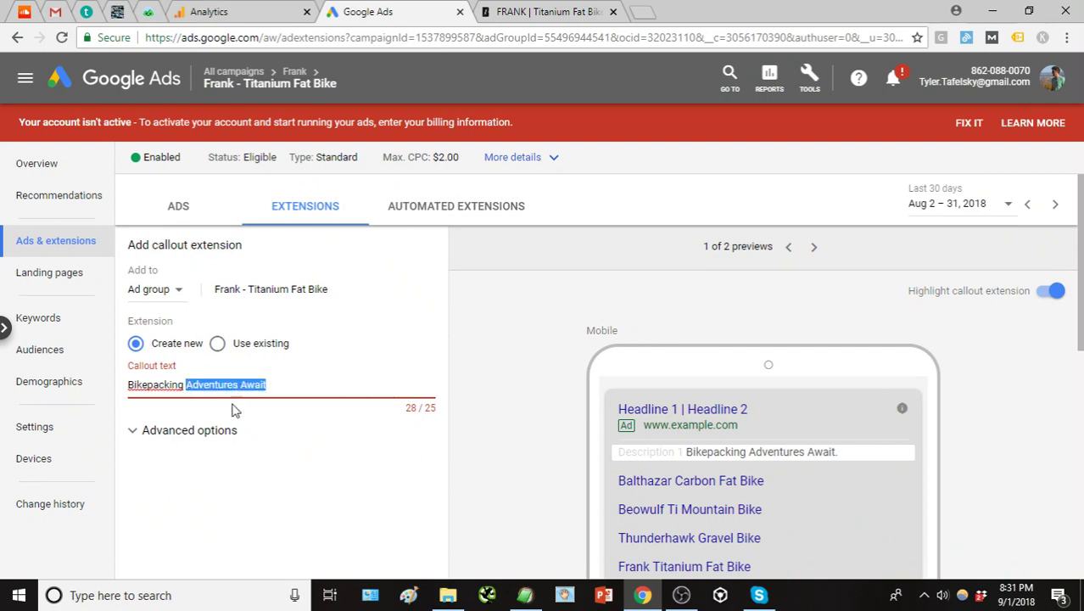
pyautogui.doubleClick(166, 385)
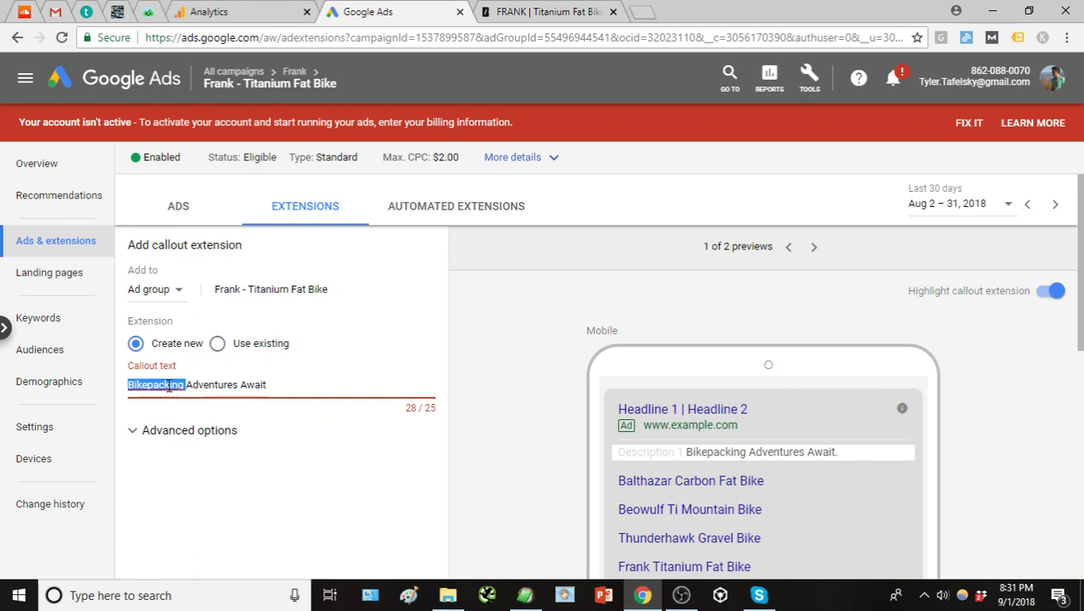
pyautogui.write('Fat')
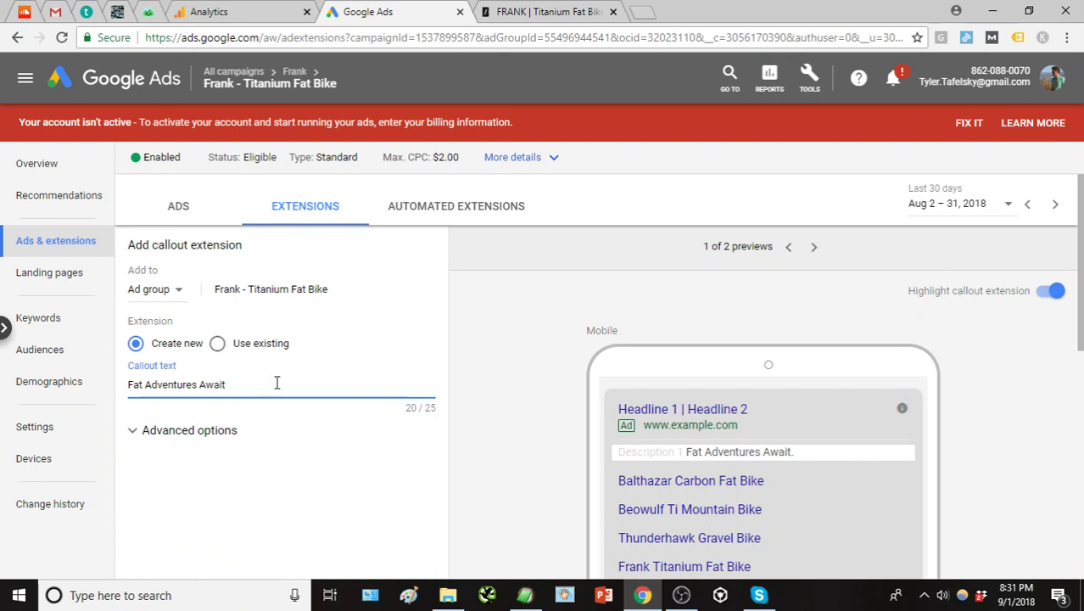
pyautogui.scroll(-2, 286, 388)
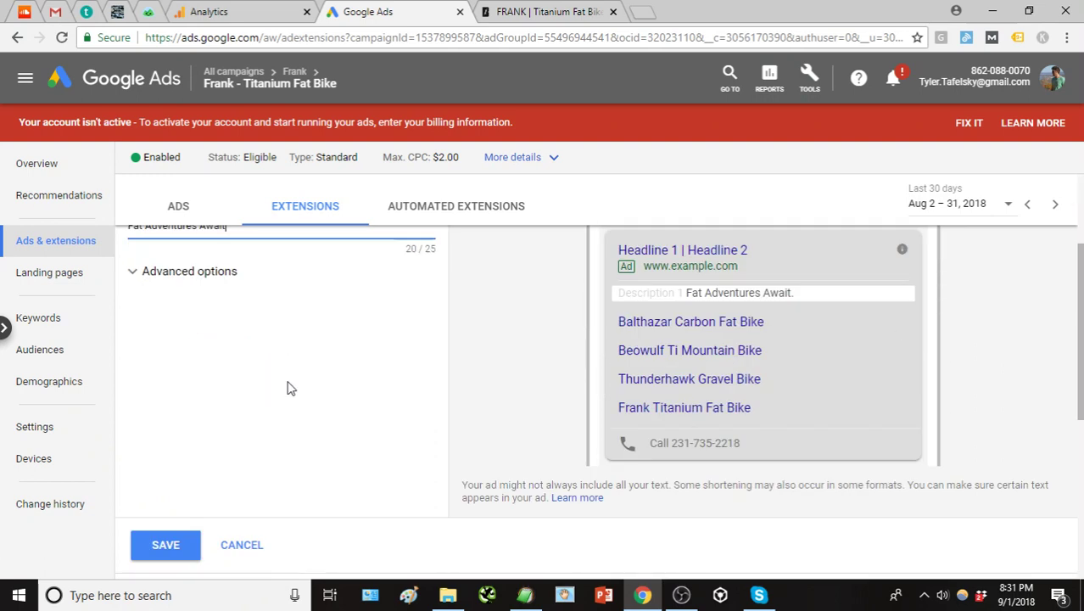
pyautogui.click(171, 536)
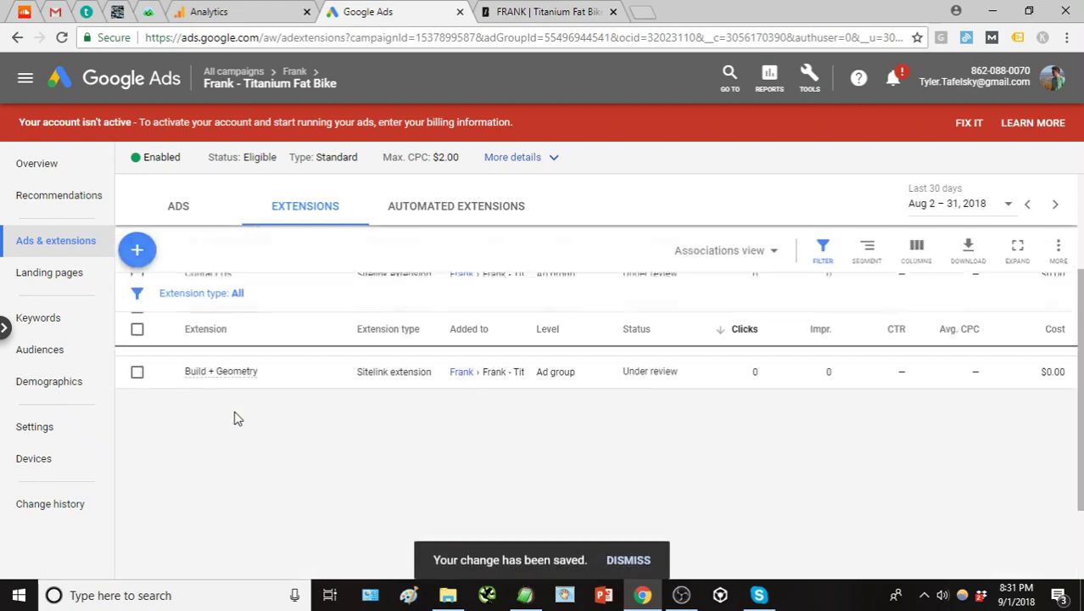
# Start another callout extension and copy the phrase "lightweight and rugged" from the Frank page's description
pyautogui.click(138, 249)
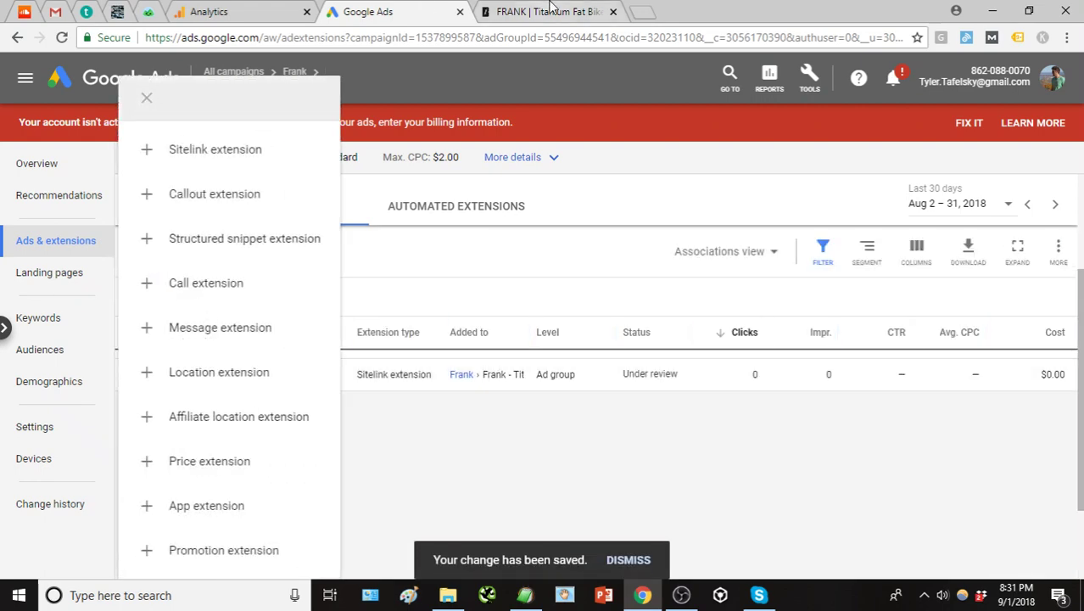
pyautogui.click(239, 191)
pyautogui.click(556, 13)
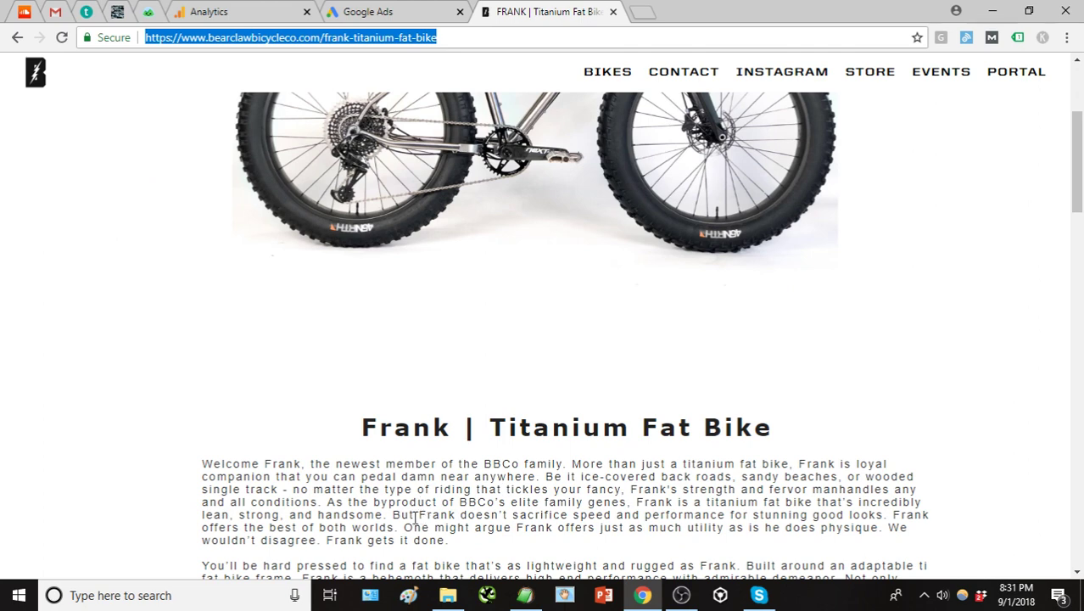
pyautogui.scroll(-1, 415, 516)
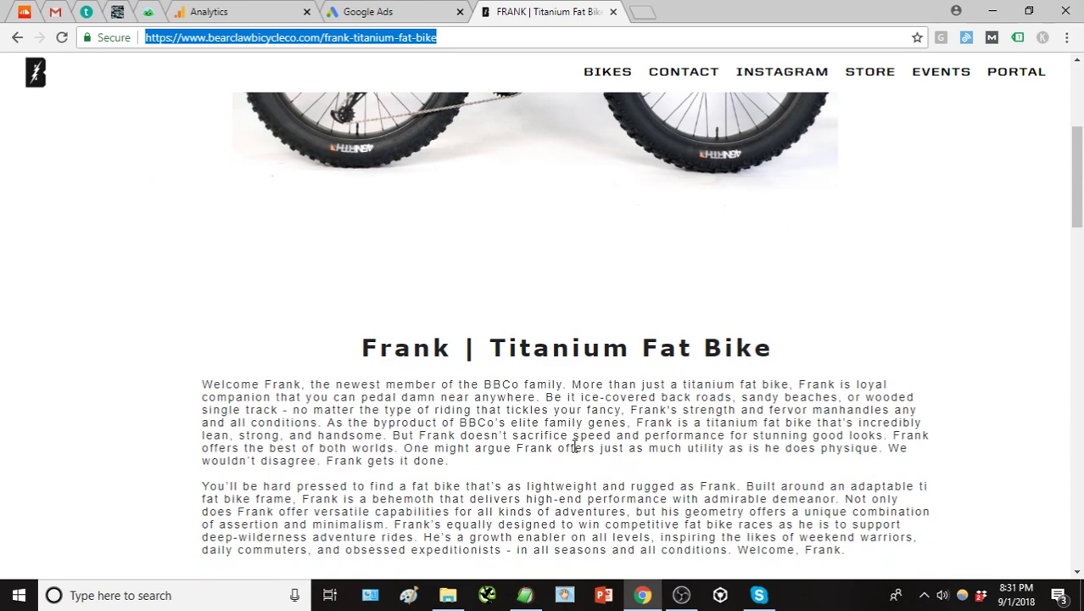
pyautogui.moveTo(527, 486); pyautogui.dragTo(679, 485)
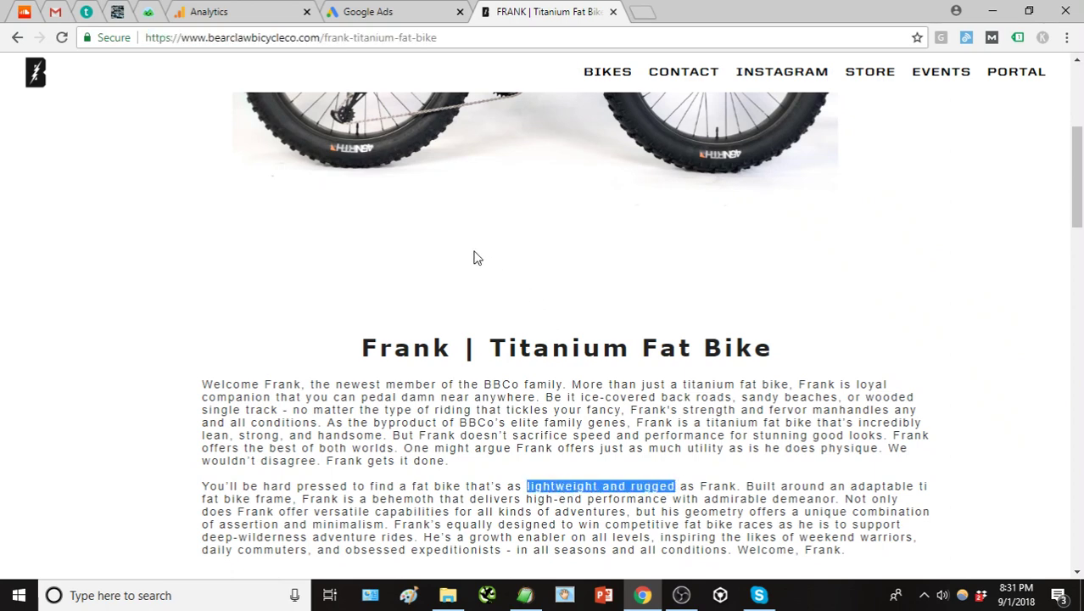
# Back in Google Ads, paste the phrase, capitalize it as Lightweight and Rugged, and save the callout extension
pyautogui.click(377, 12)
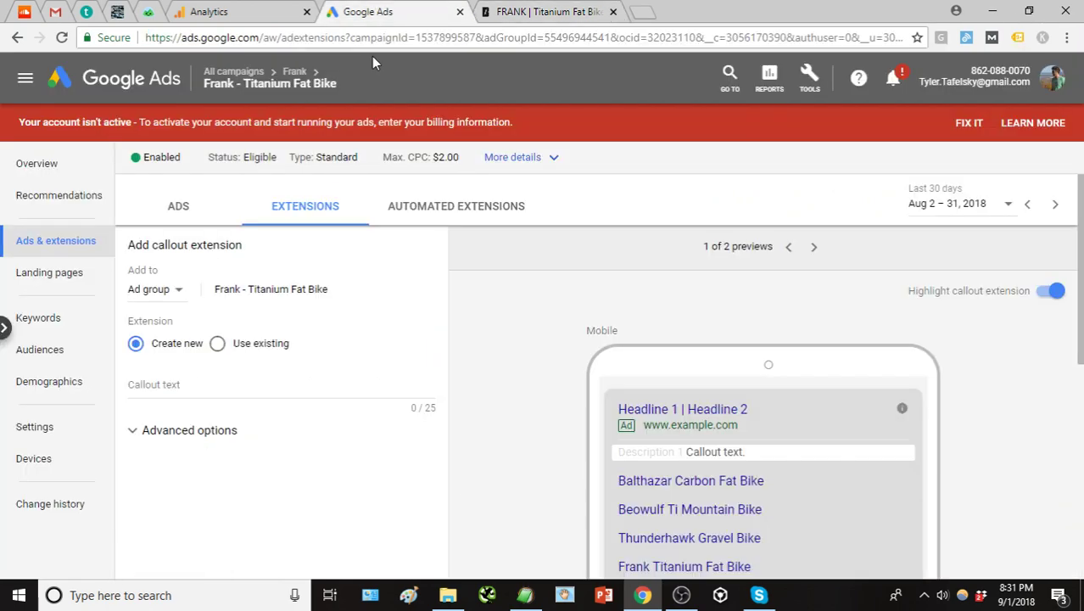
pyautogui.click(224, 389)
pyautogui.hotkey('ctrl', 'v')
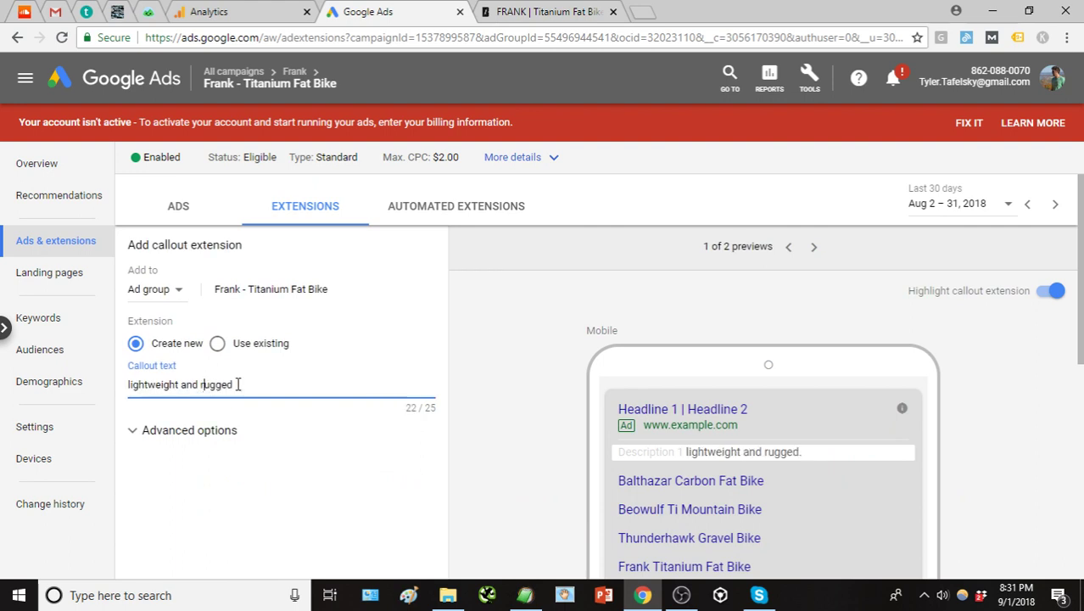
pyautogui.doubleClick(244, 384)
pyautogui.write('Rugged')
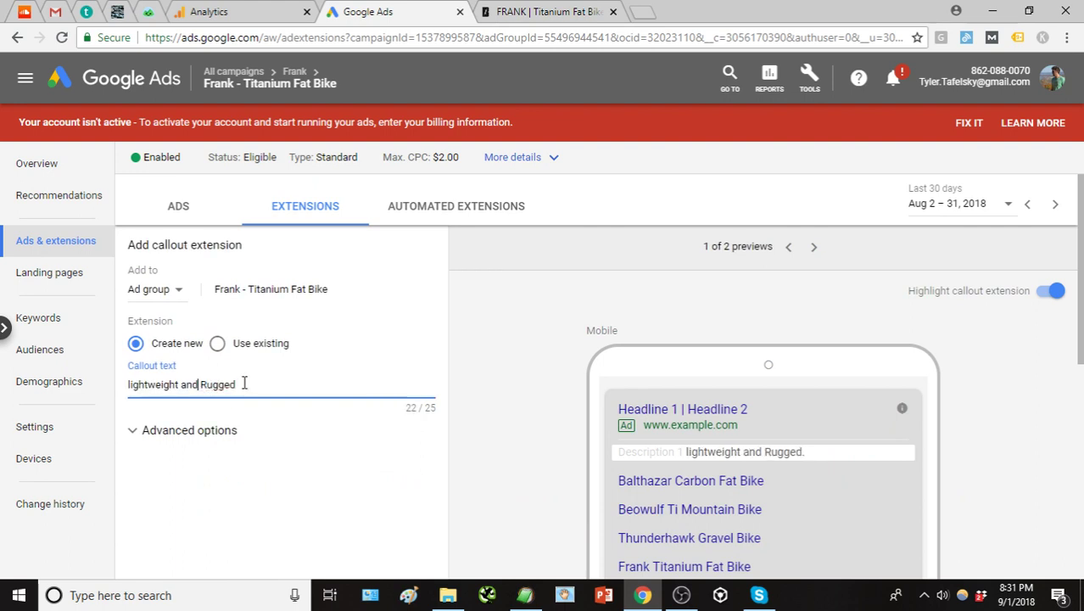
pyautogui.write('L')
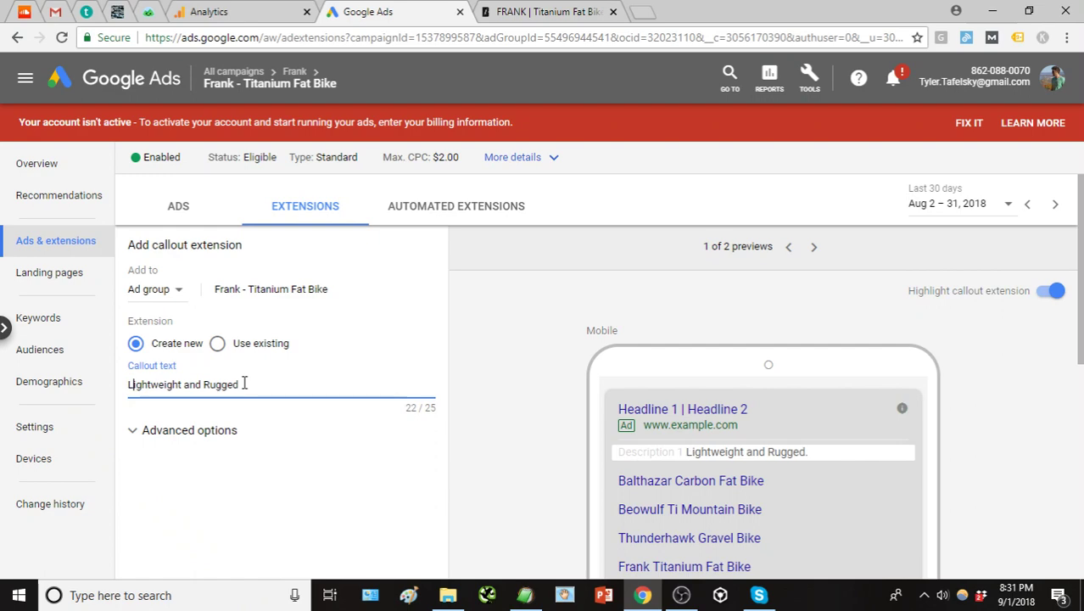
pyautogui.scroll(-2, 244, 383)
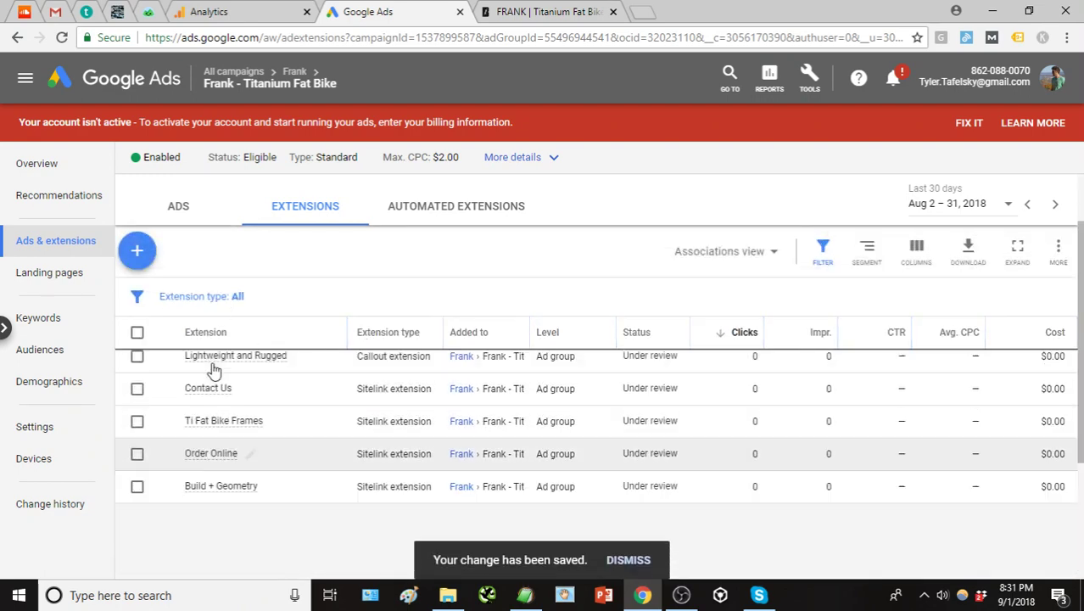
# Start a third callout extension and check the Frank page's description for callout wording
pyautogui.click(136, 250)
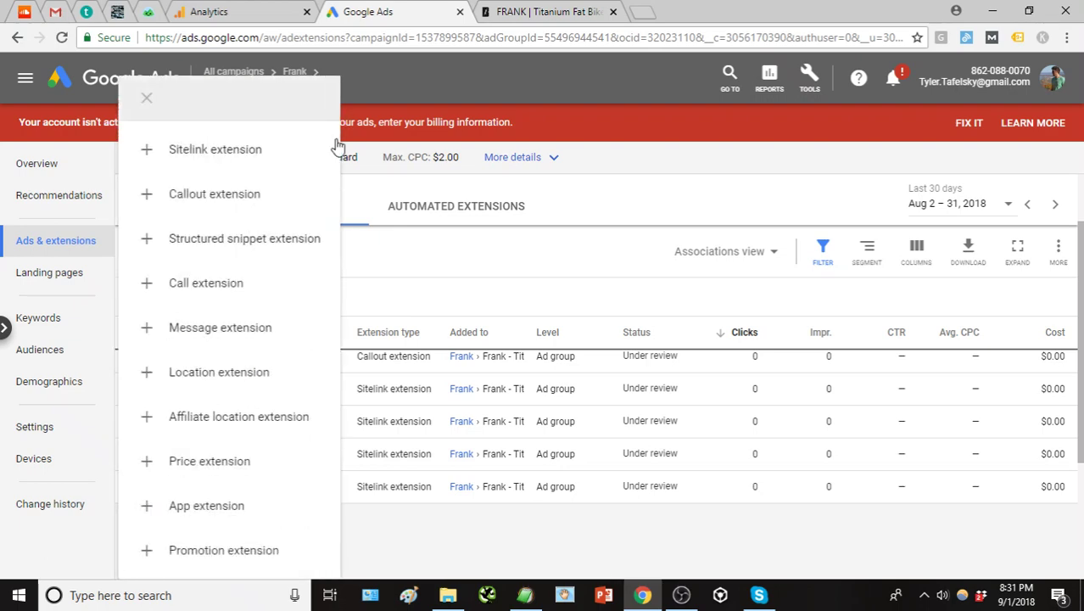
pyautogui.click(254, 200)
pyautogui.click(513, 14)
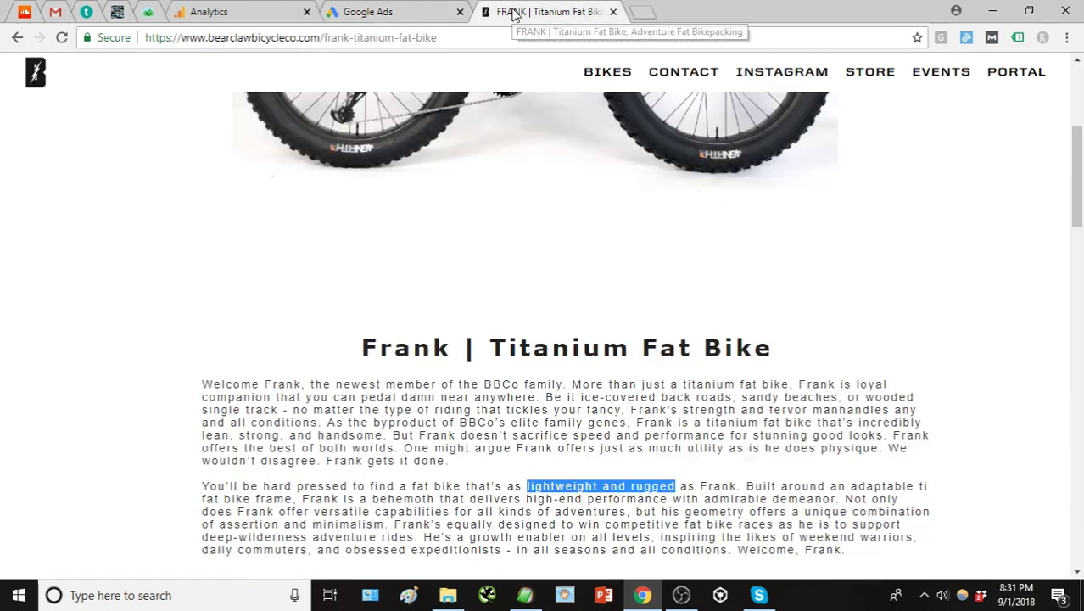
pyautogui.scroll(-1, 768, 468)
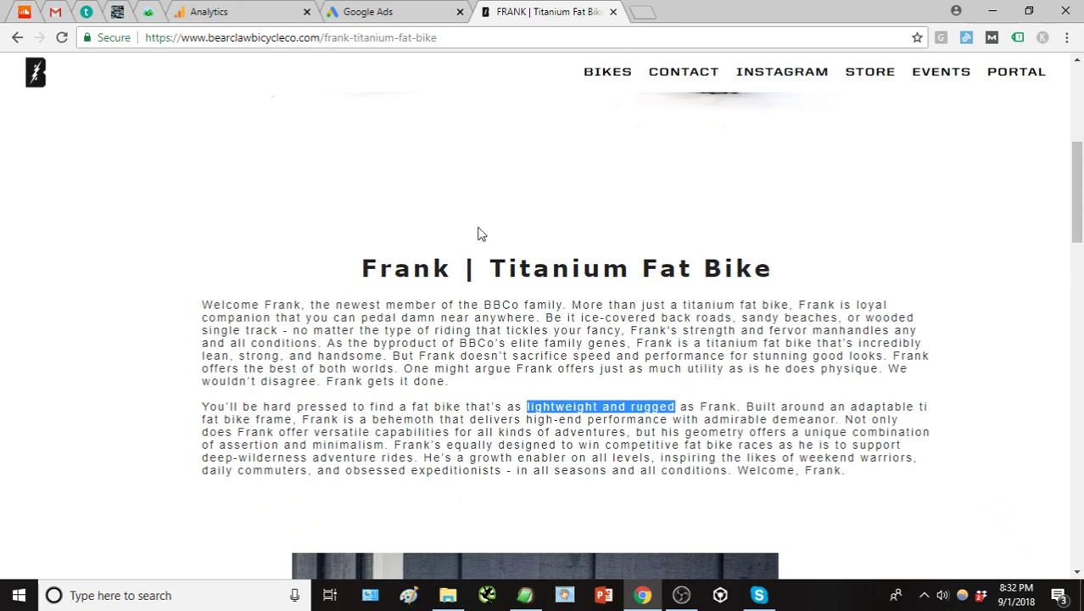
# In Google Ads, set the callout text to Snow Fat Bike and save the callout extension
pyautogui.click(424, 9)
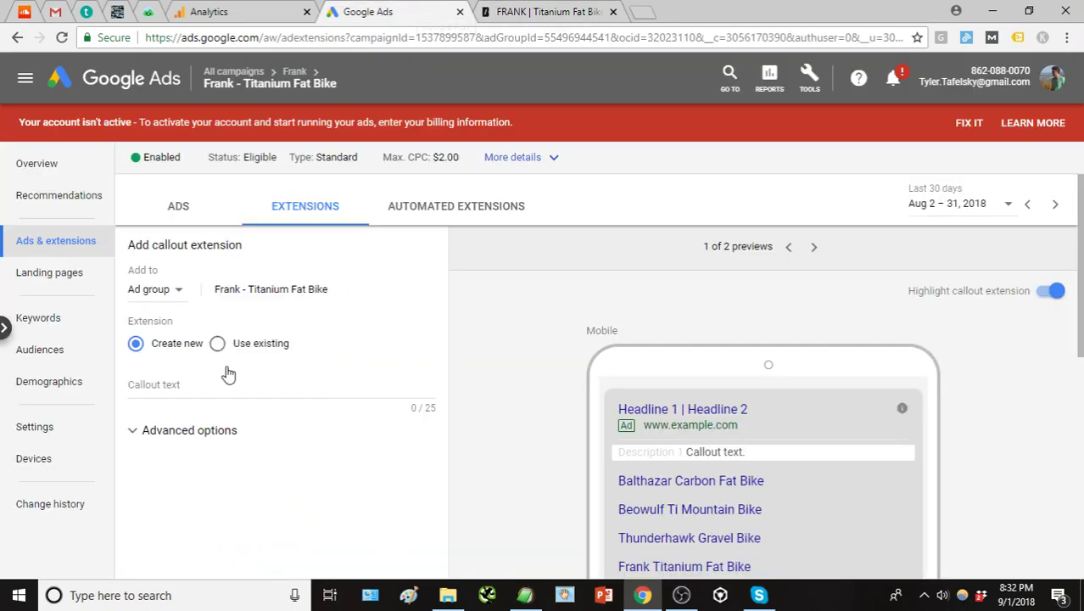
pyautogui.click(202, 386)
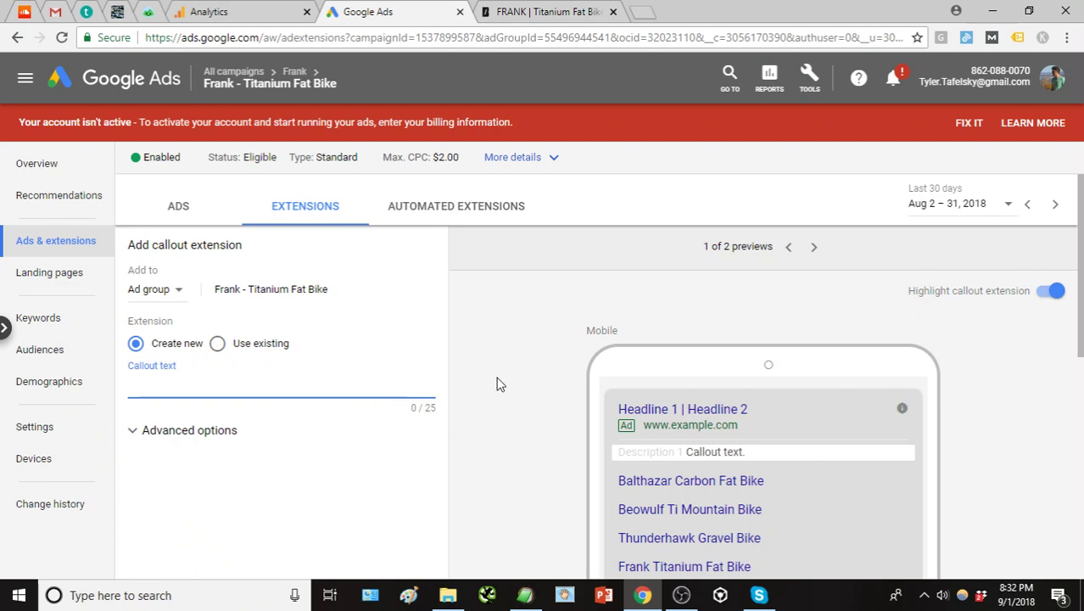
pyautogui.write('Snow Fat Bike')
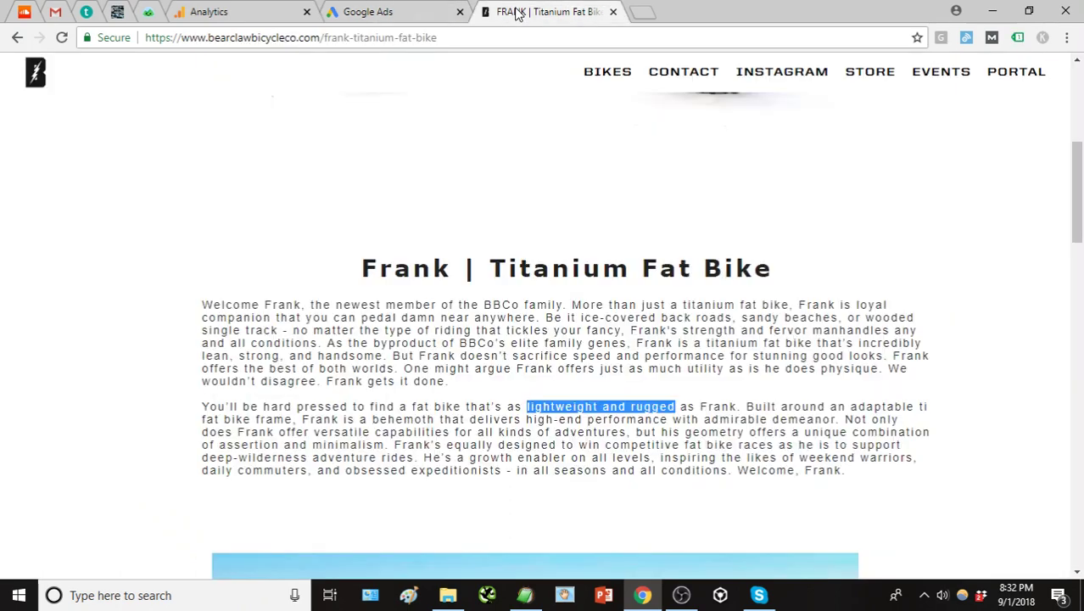
pyautogui.click(519, 12)
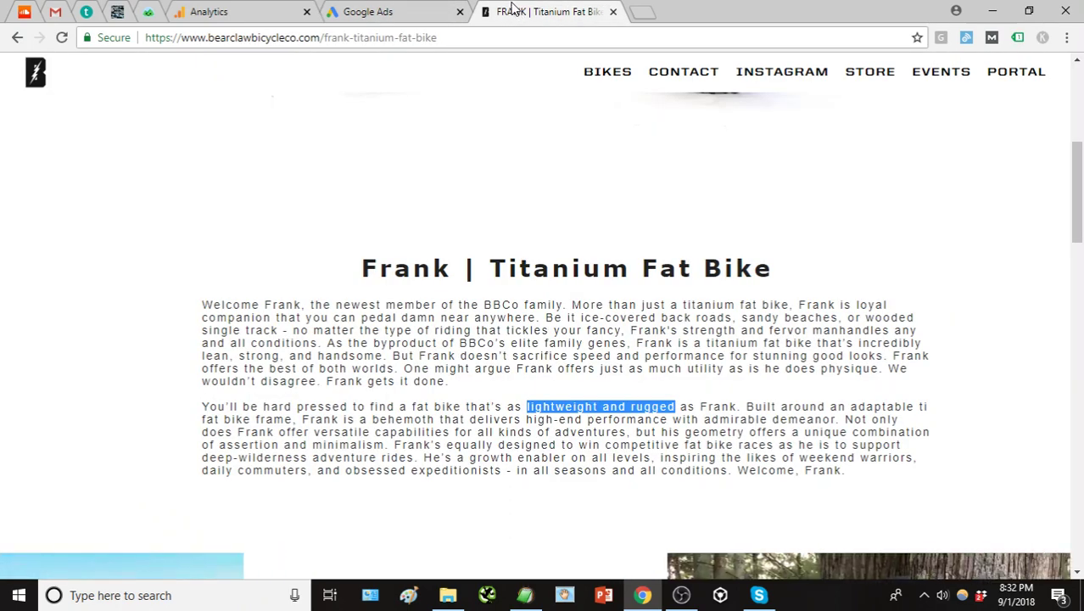
pyautogui.click(432, 11)
pyautogui.scroll(-2, 290, 406)
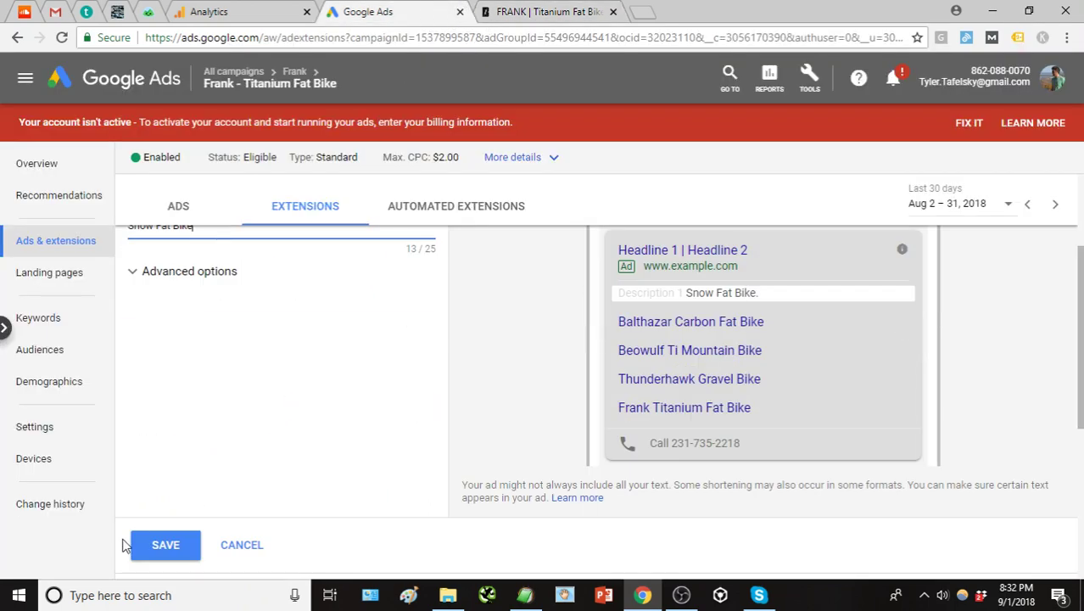
pyautogui.click(149, 547)
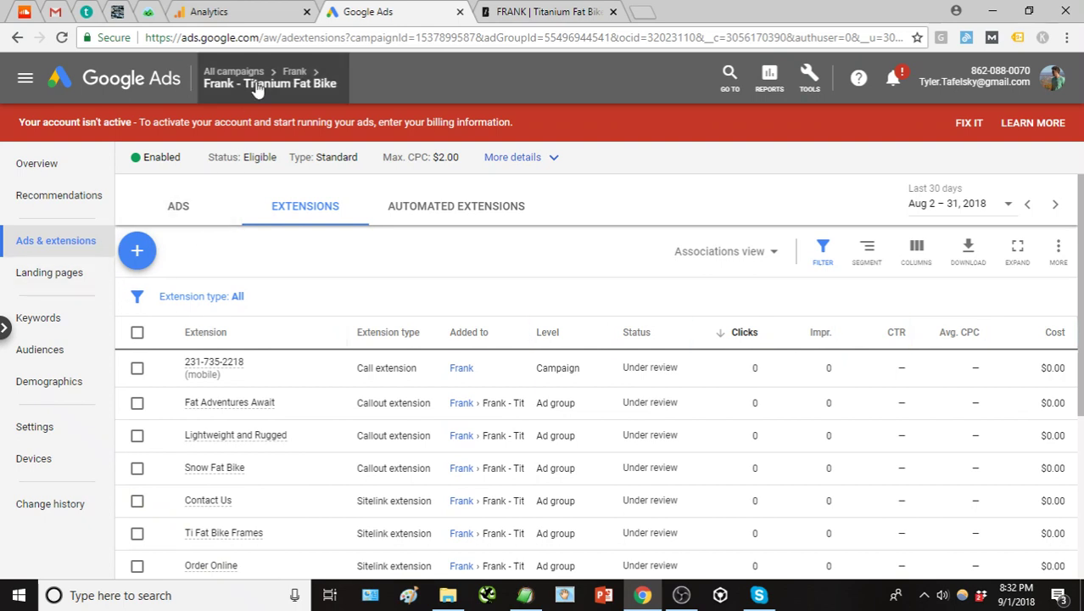
# Review the text ads and the search keywords of the Frank - Titanium Fat Bike ad group
pyautogui.moveTo(254, 84)
pyautogui.click(175, 209)
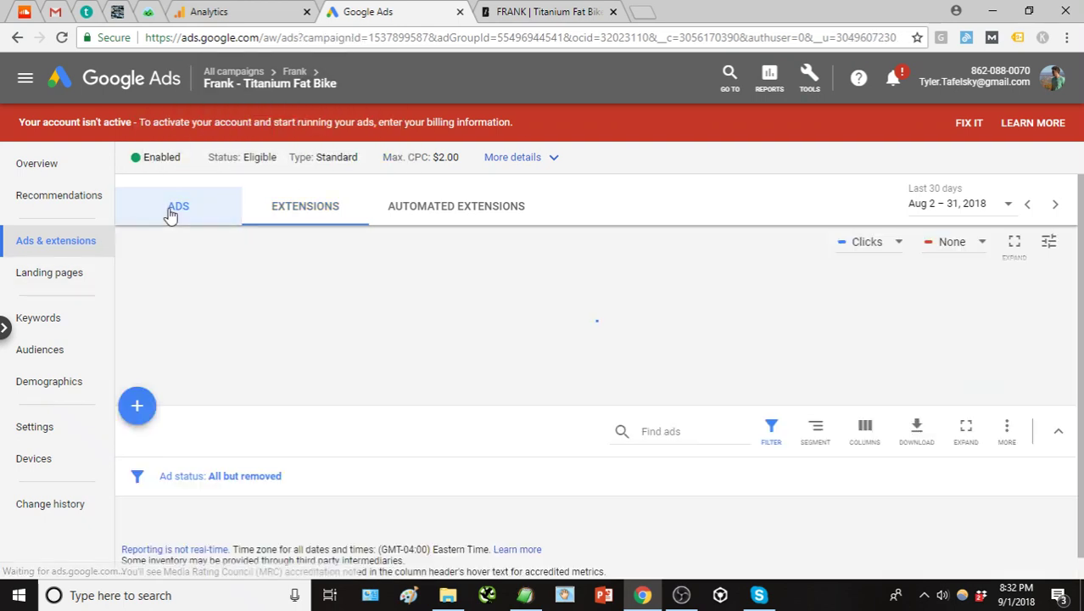
pyautogui.scroll(-1, 340, 335)
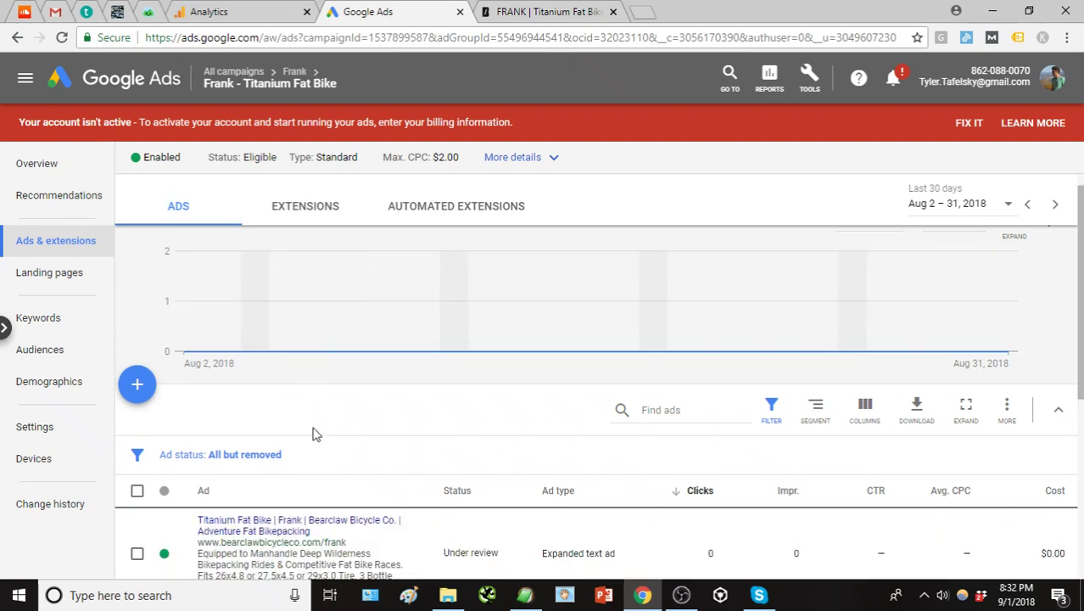
pyautogui.scroll(-1, 314, 433)
pyautogui.click(24, 317)
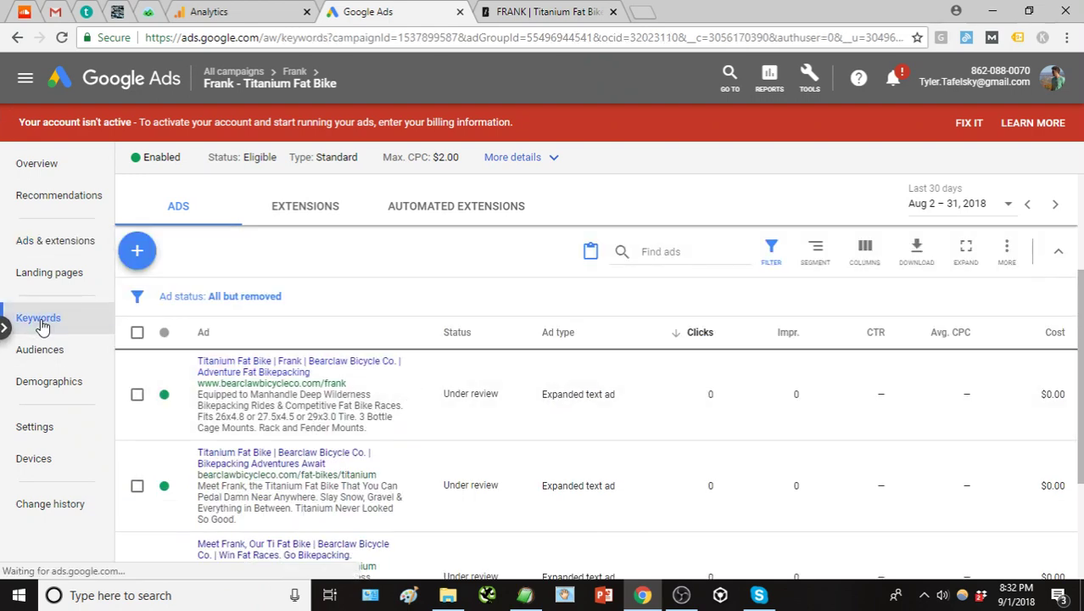
pyautogui.scroll(-2, 496, 390)
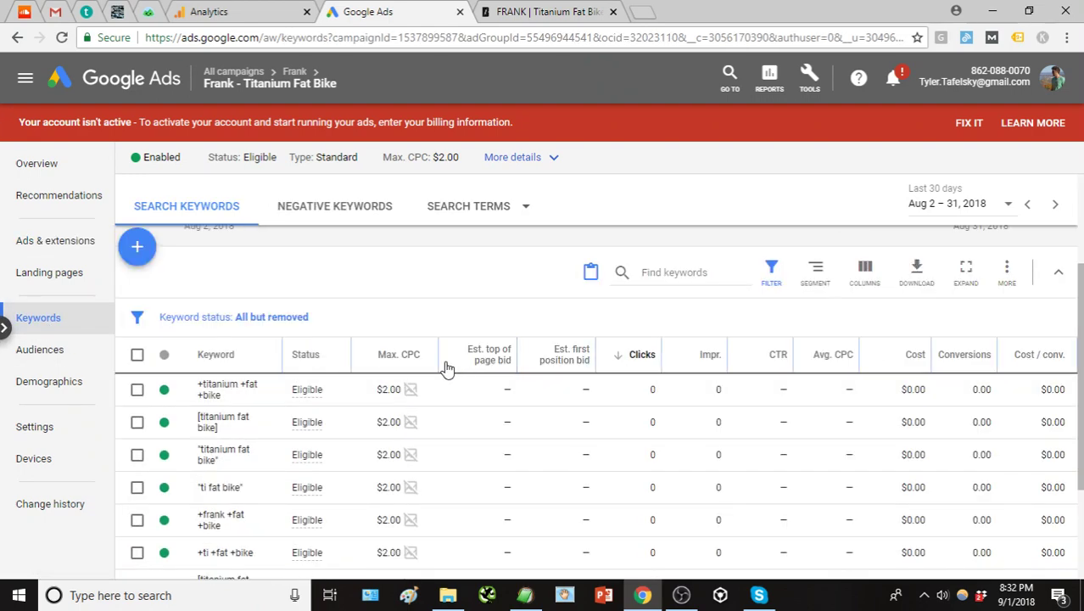
# Go up to the Frank campaign and look over its list of ad groups
pyautogui.scroll(-1, 436, 338)
pyautogui.scroll(1, 436, 338)
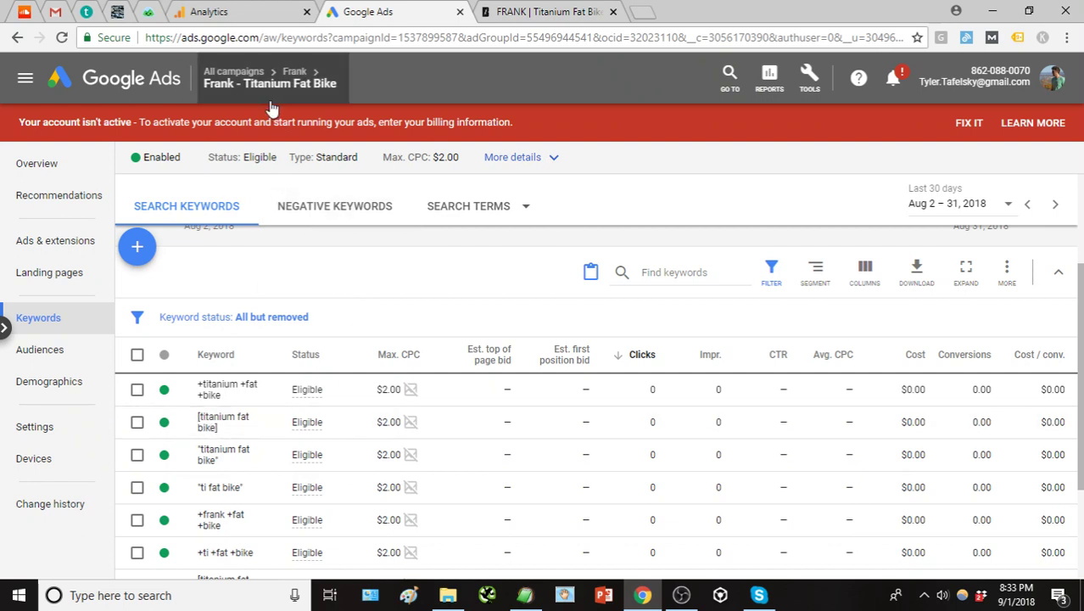
pyautogui.moveTo(269, 102)
pyautogui.click(298, 76)
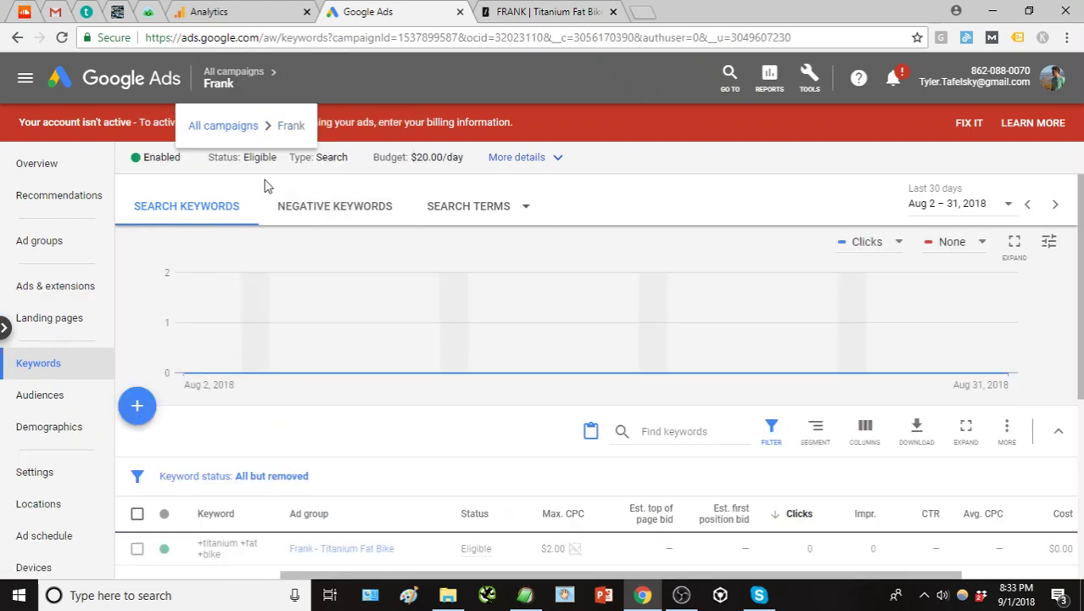
pyautogui.click(51, 240)
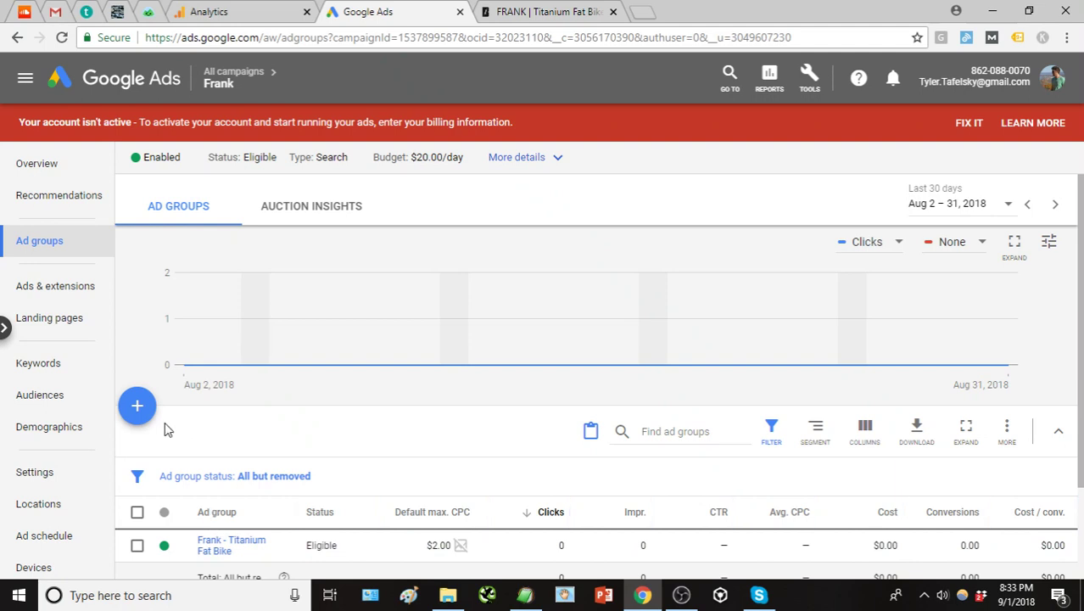
pyautogui.scroll(-1, 161, 420)
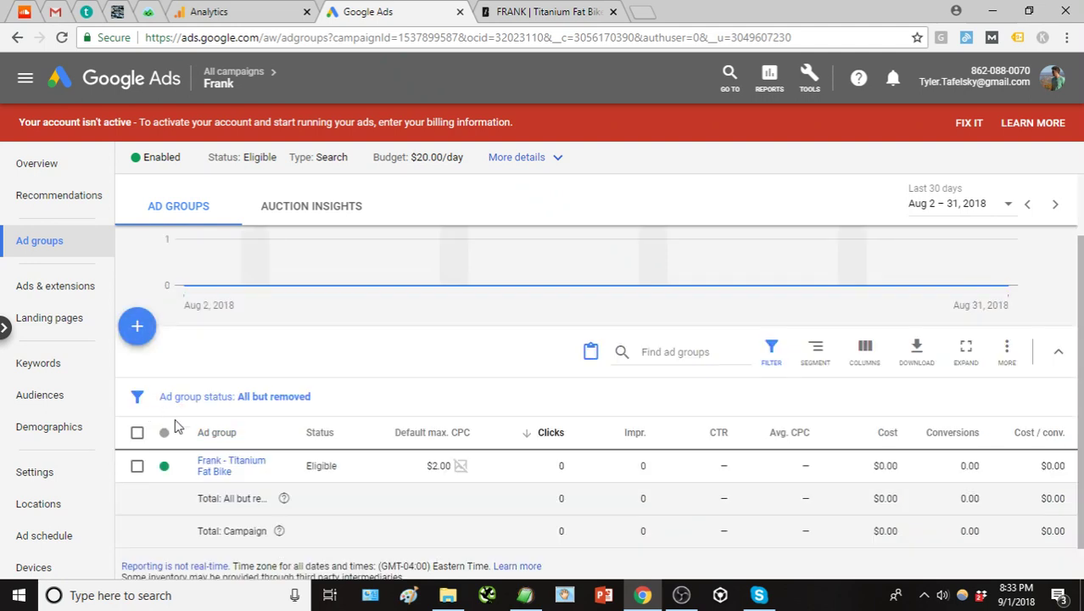
# Open the Frank - Titanium Fat Bike ad group, check its negative keywords, and return to its search keywords
pyautogui.click(221, 466)
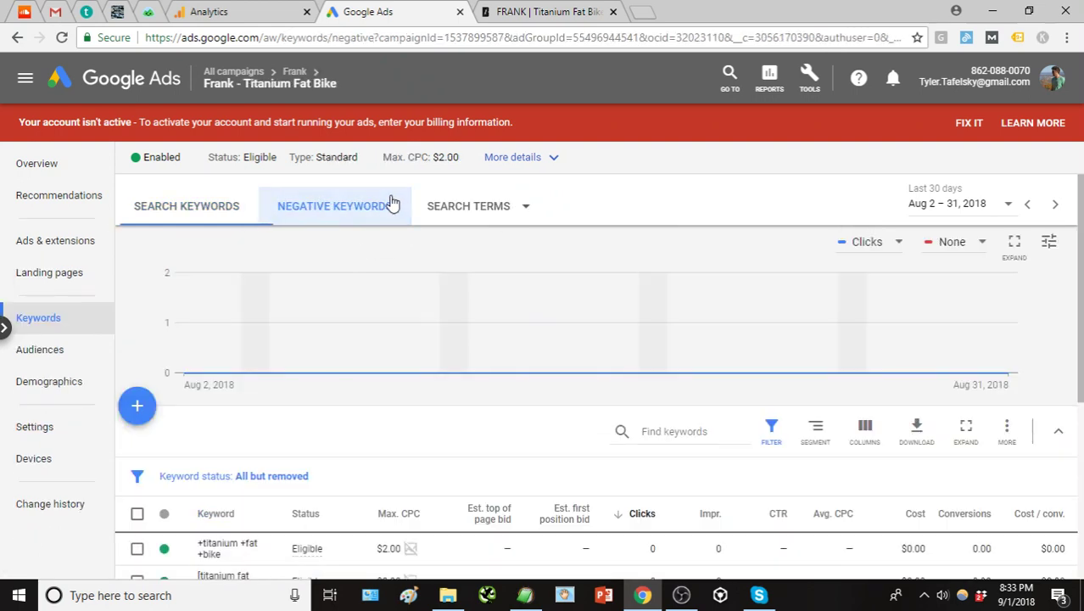
pyautogui.click(392, 204)
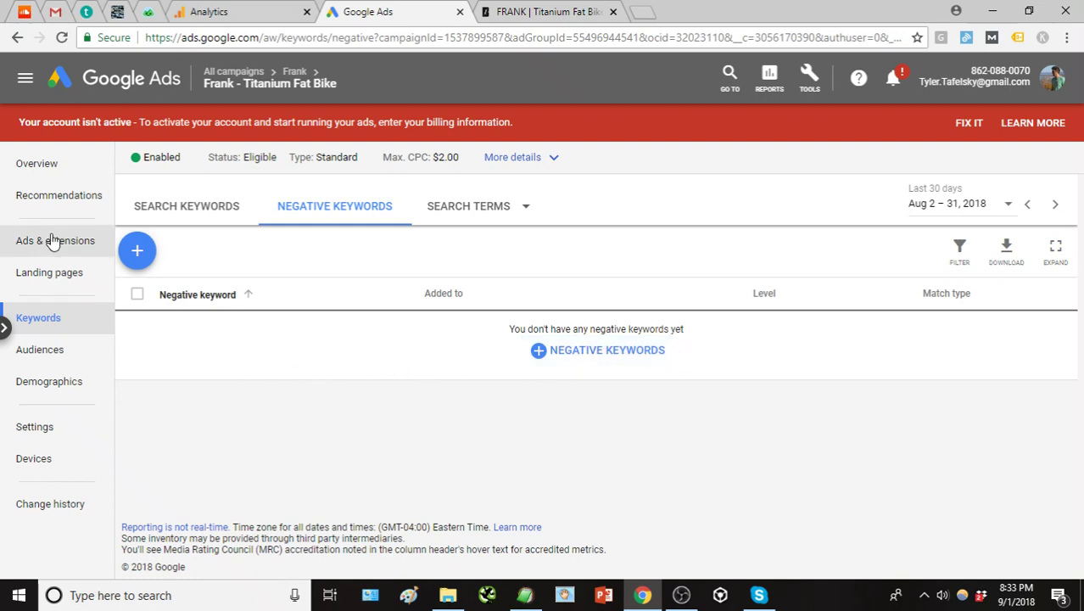
pyautogui.click(184, 209)
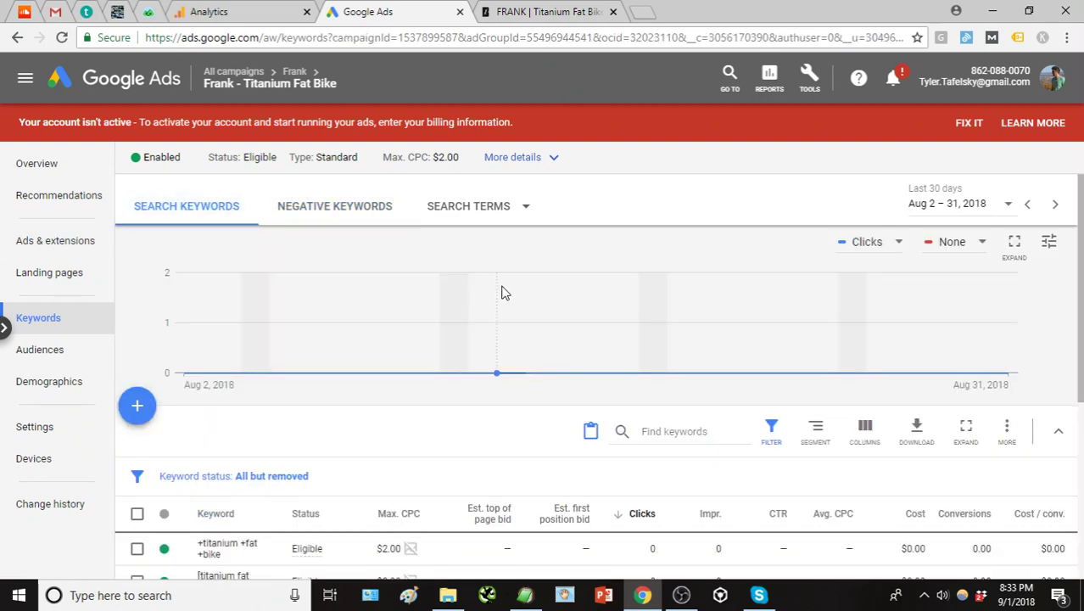